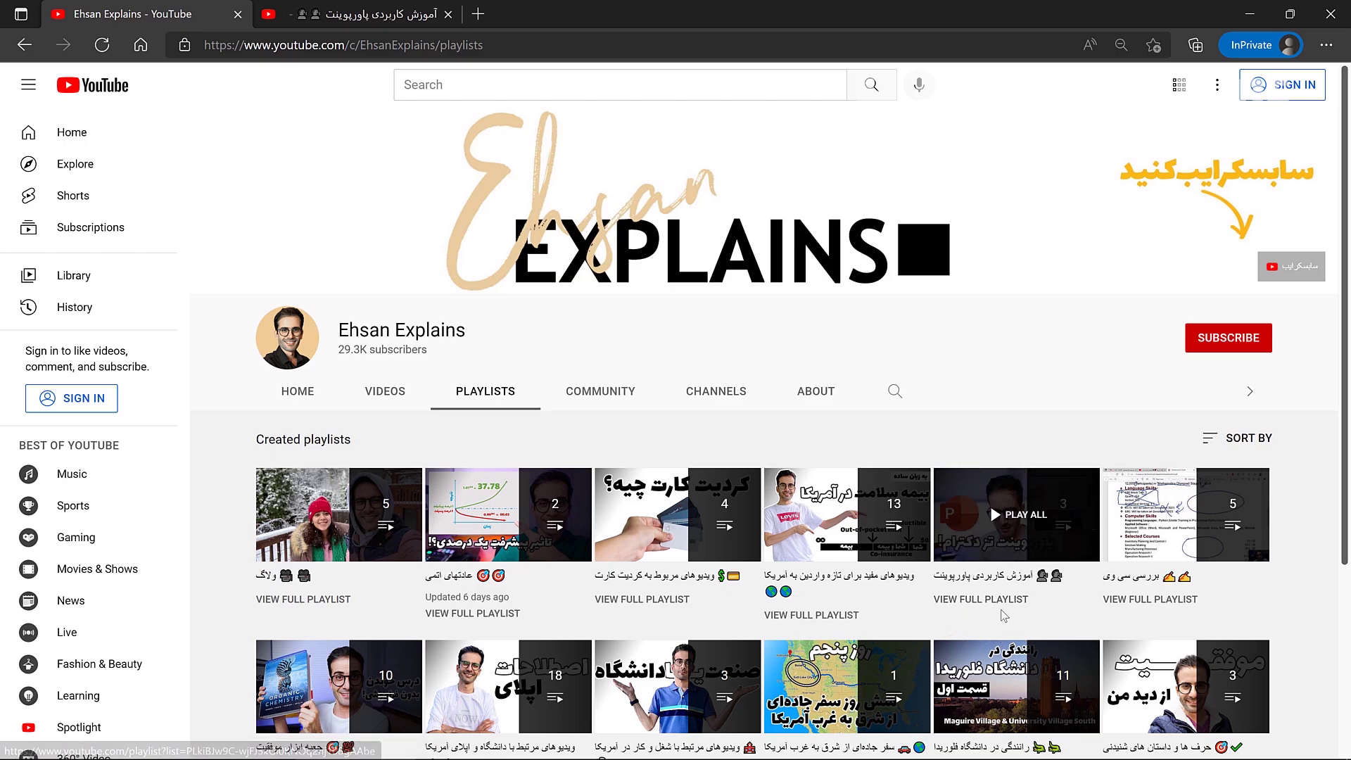
# Switch to the second browser tab with the PowerPoint tutorials playlist
pyautogui.click(366, 14)
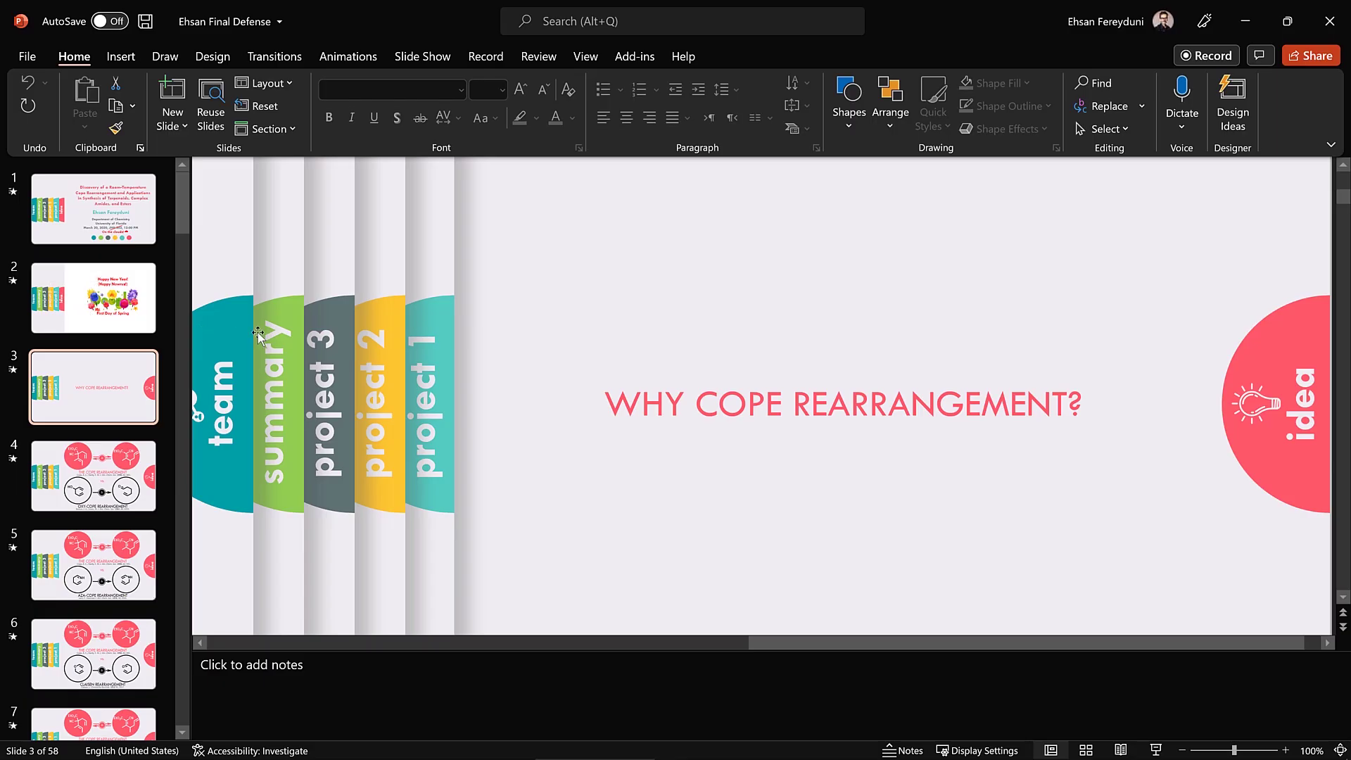
# Start the slideshow from slide 21, 'Evaluation of the Cope Rearrangement'
pyautogui.moveTo(180, 214); pyautogui.dragTo(166, 400)
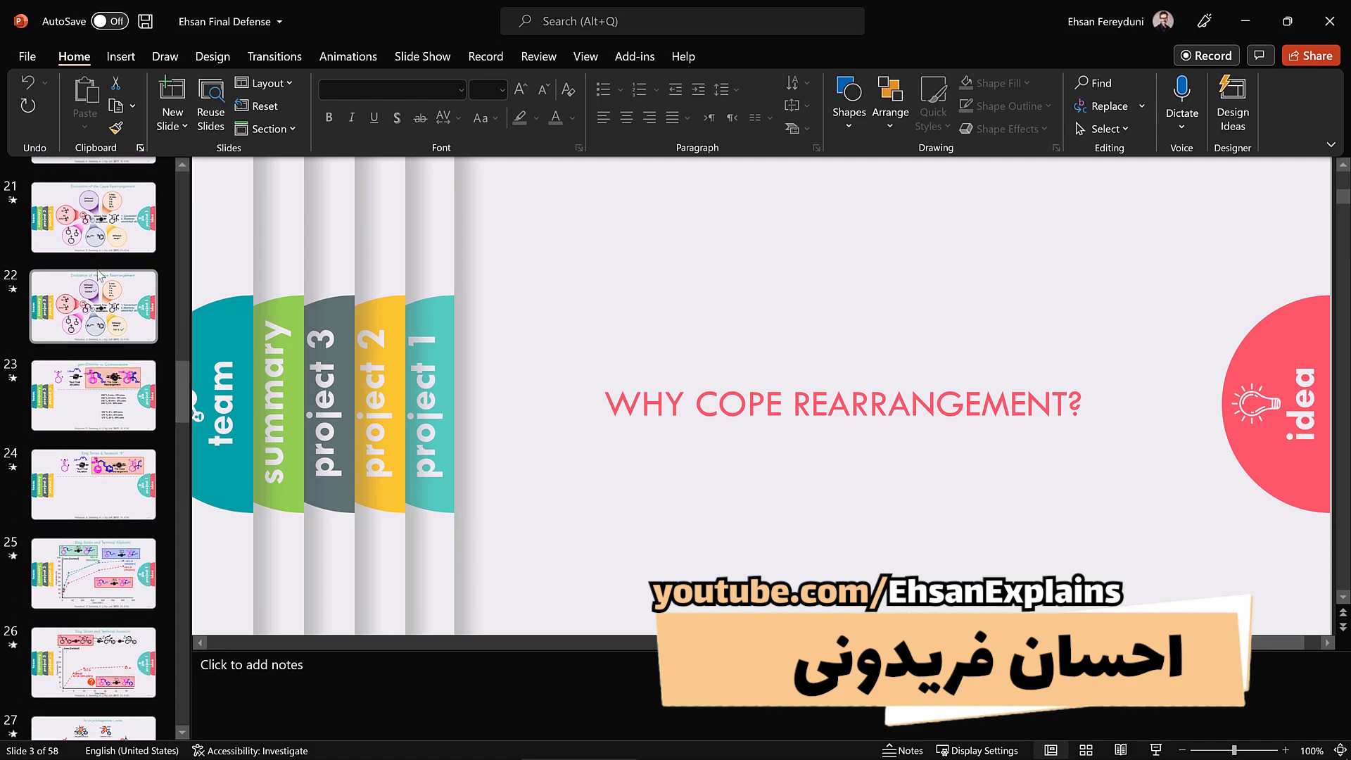
pyautogui.scroll(2, 113, 271)
pyautogui.click(118, 309)
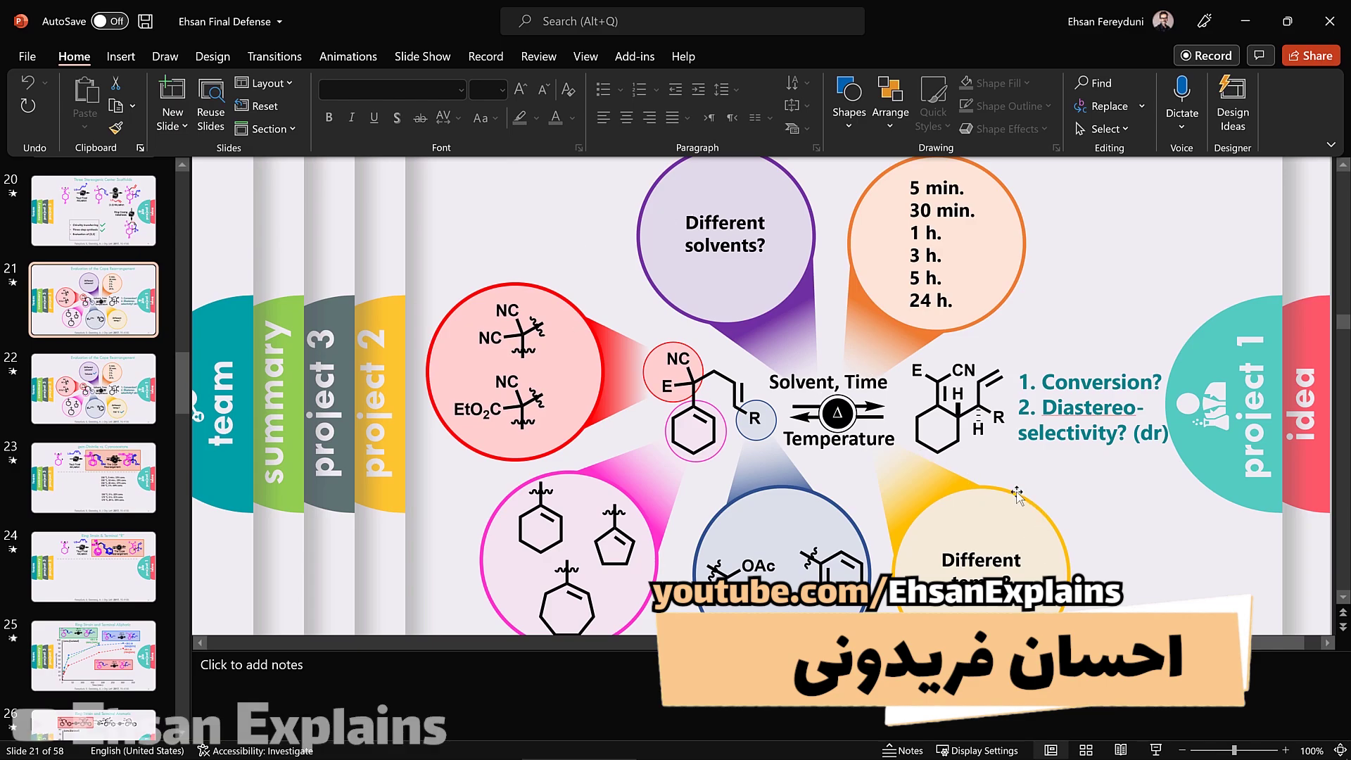
pyautogui.click(1156, 750)
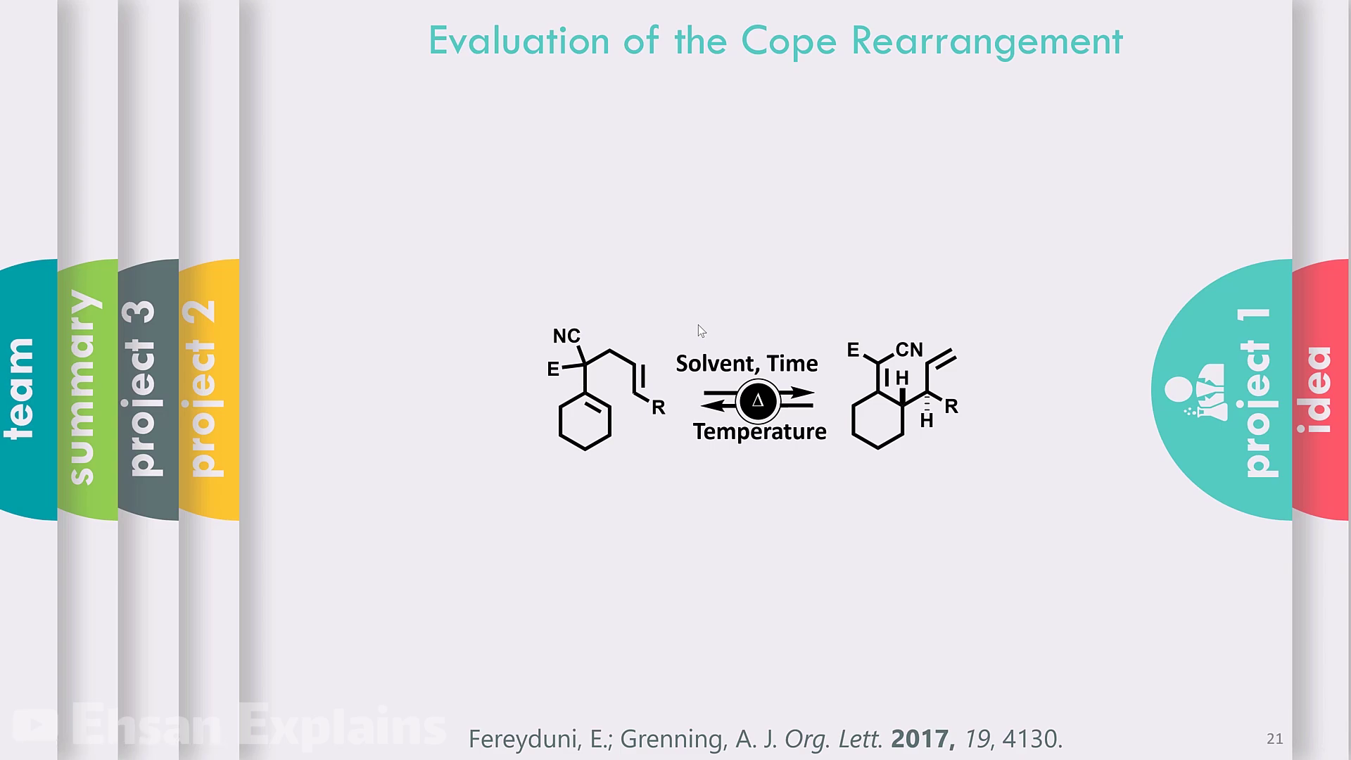
# Reveal the red, pink, blue, purple, orange and yellow callouts on slide 21 in turn
pyautogui.press('Right')
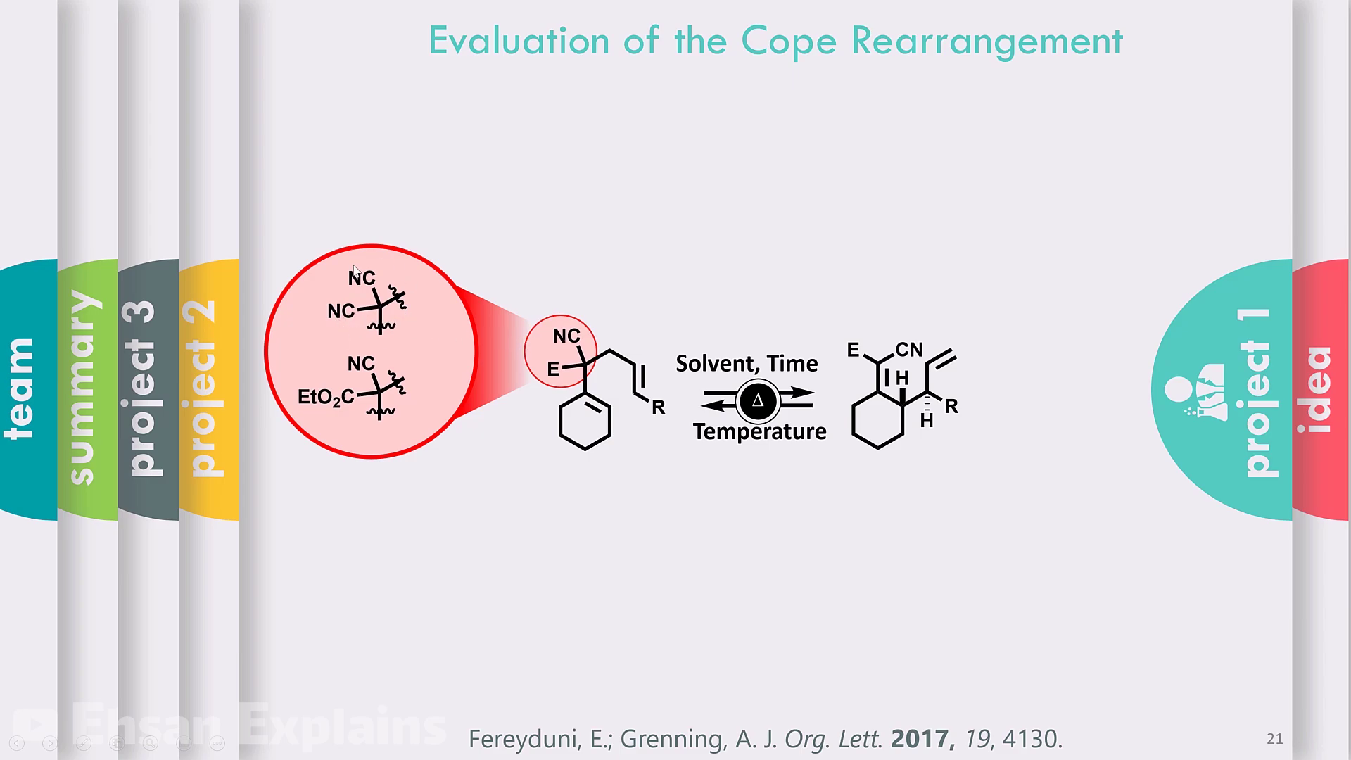
pyautogui.click(326, 352)
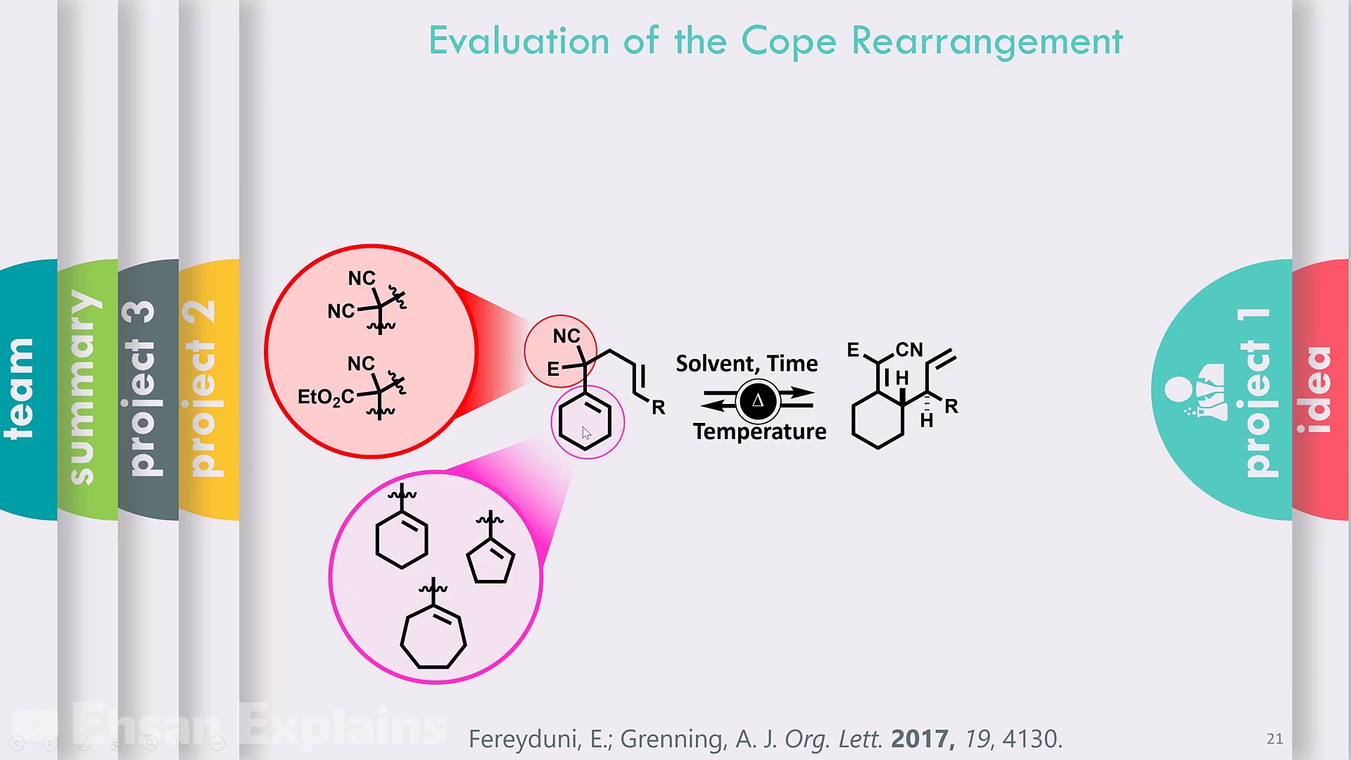
pyautogui.click(600, 424)
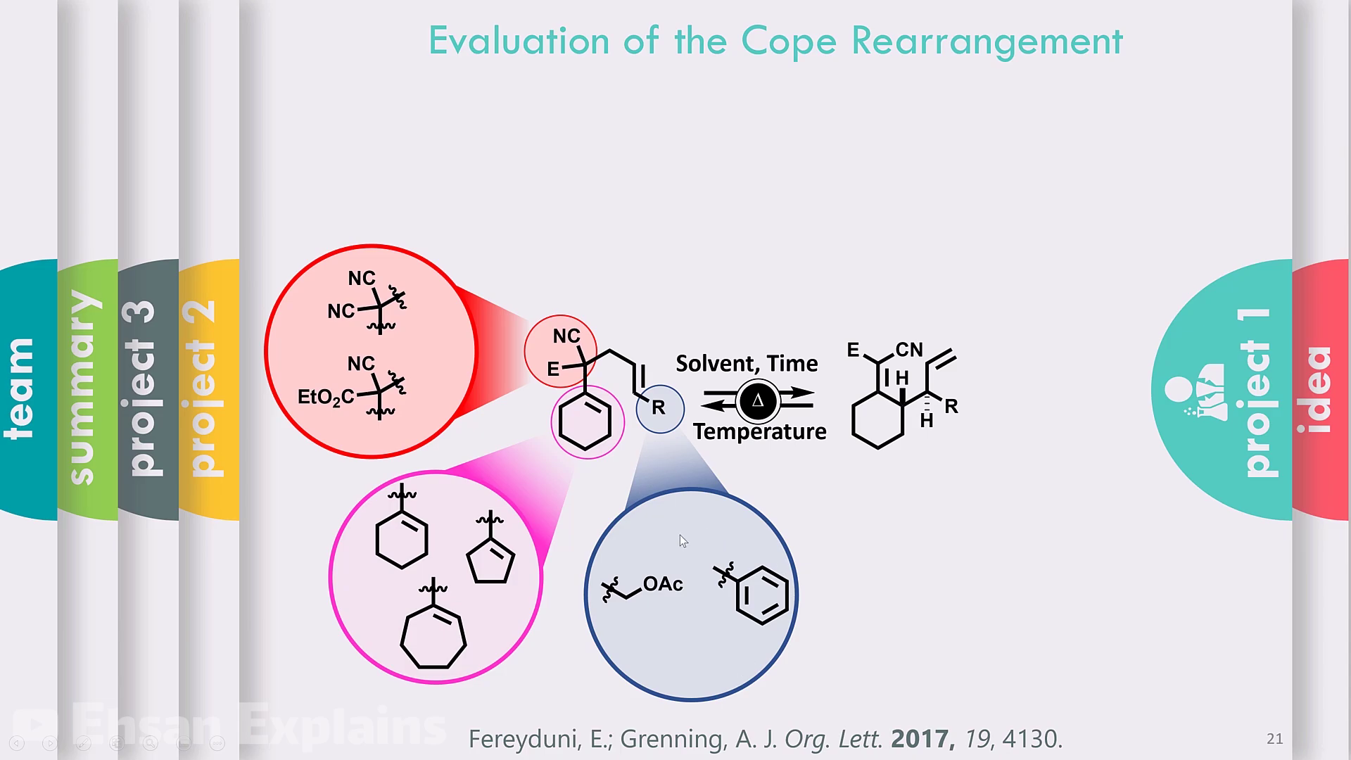
pyautogui.click(738, 614)
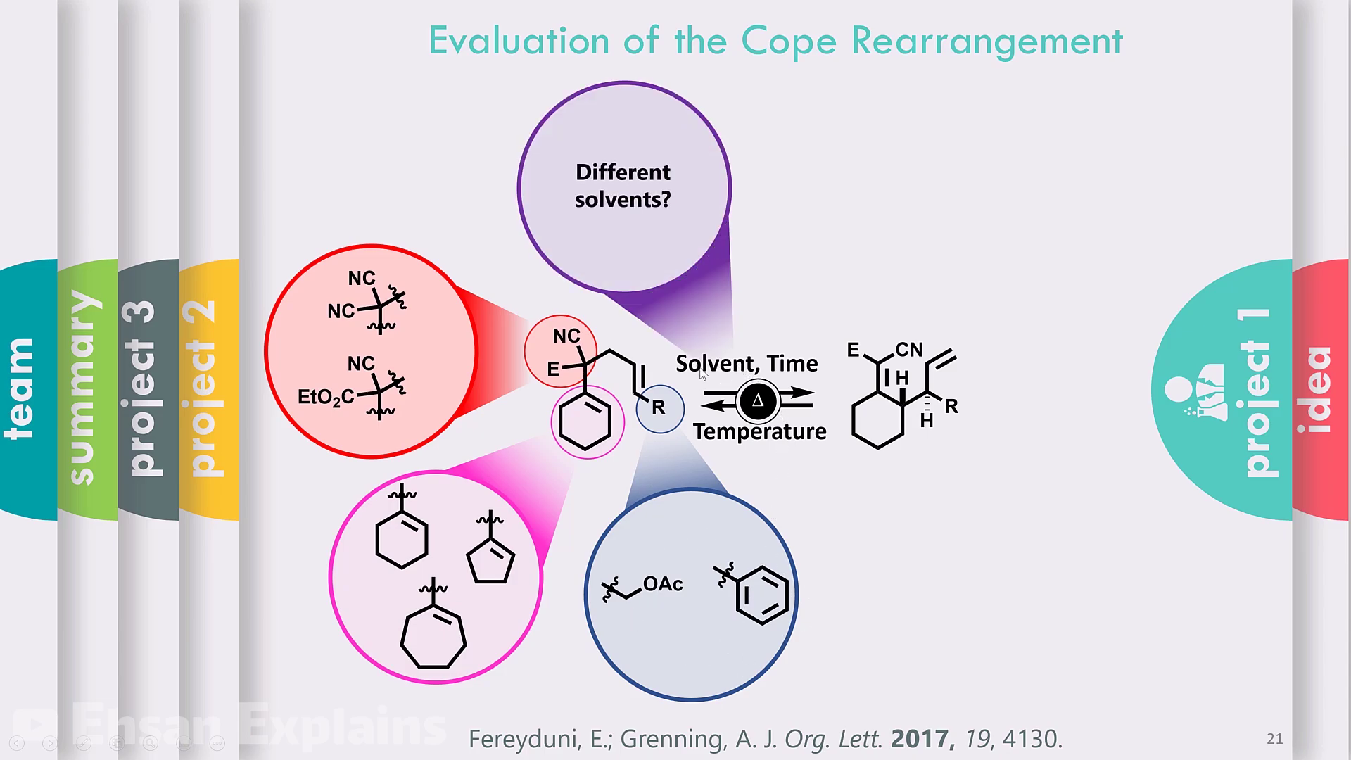
pyautogui.click(637, 200)
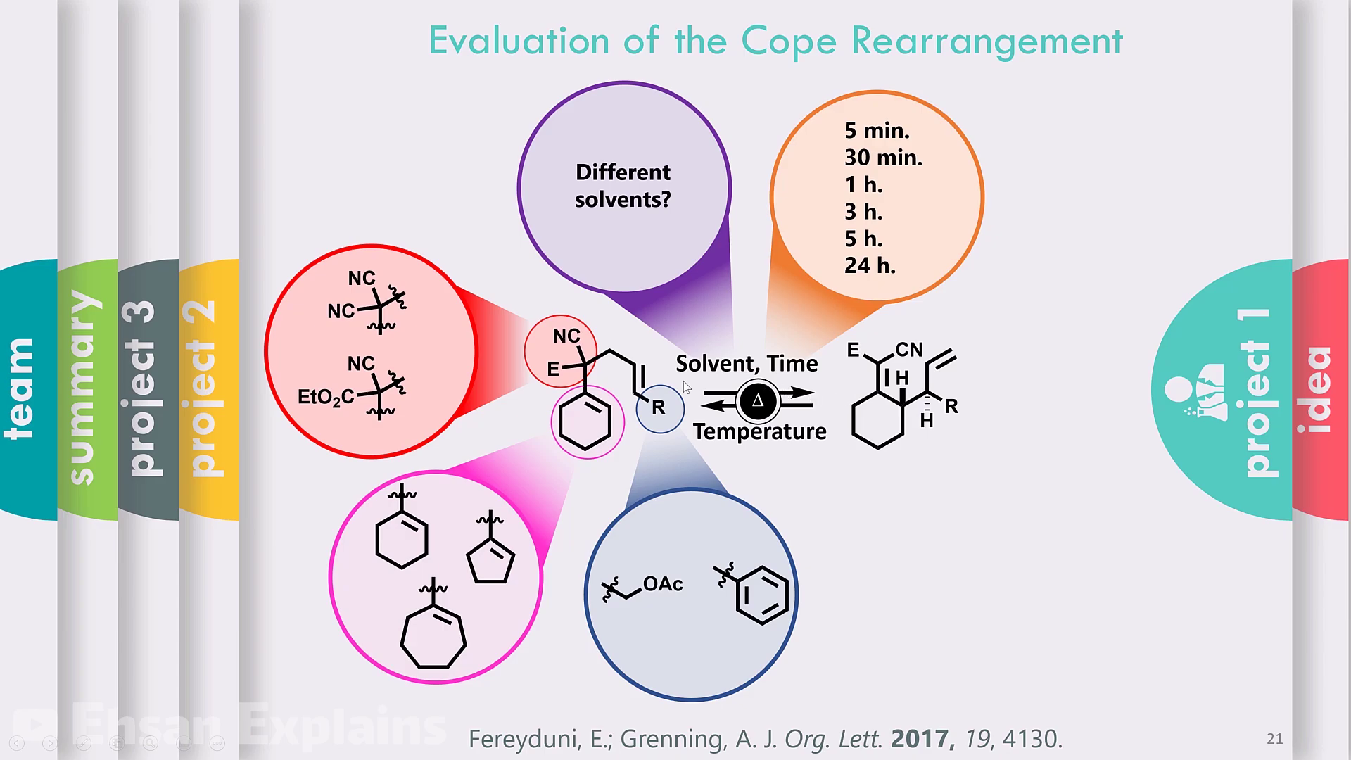
pyautogui.click(863, 361)
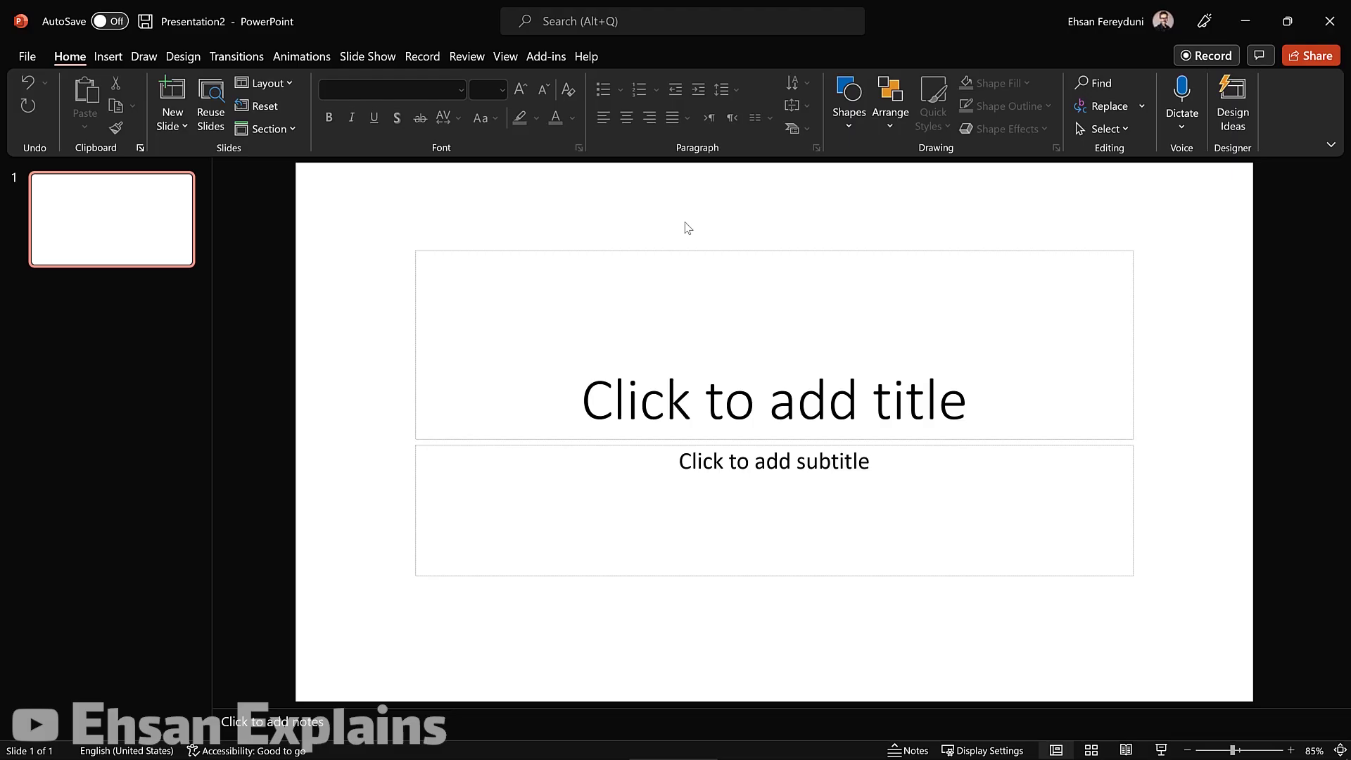
# Delete the title and subtitle placeholders from slide 1
pyautogui.click(595, 255)
pyautogui.click(642, 254)
pyautogui.press('Delete')
pyautogui.click(638, 443)
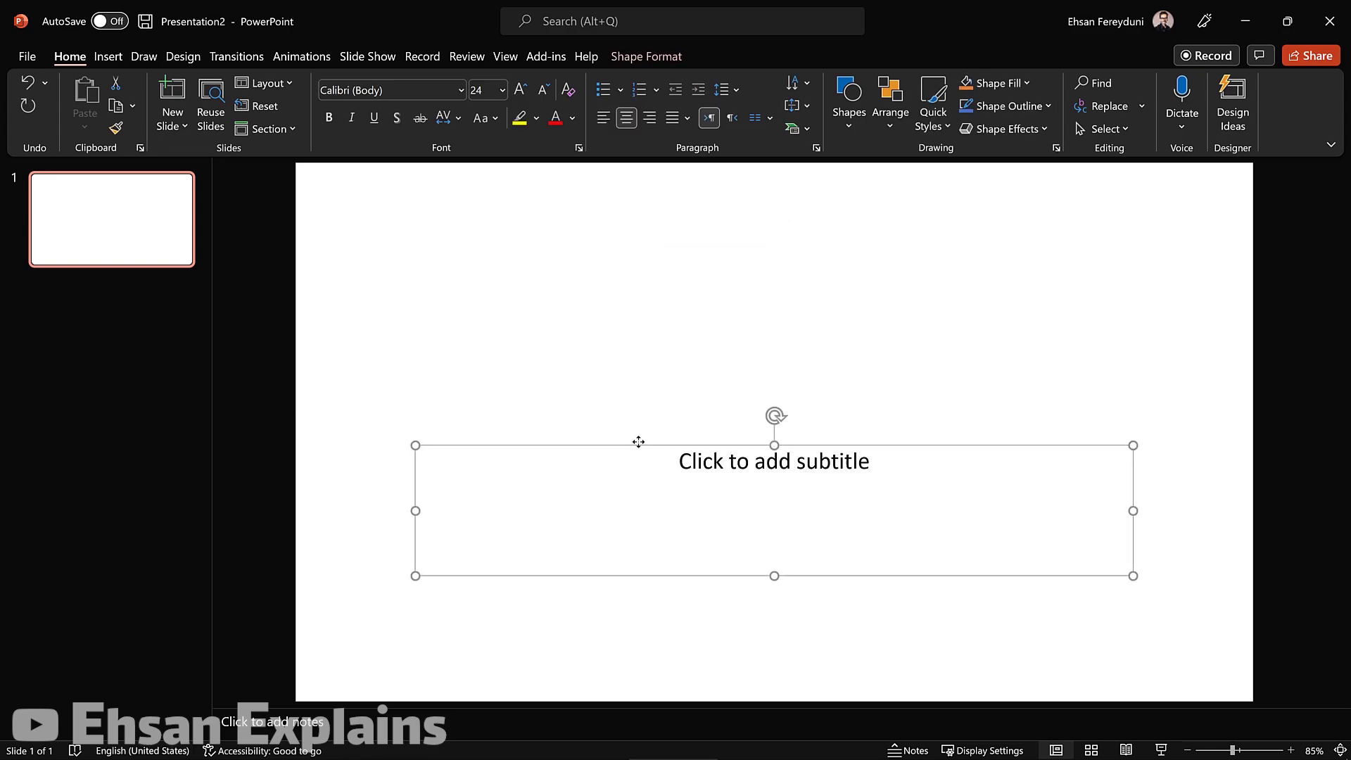
pyautogui.press('Delete')
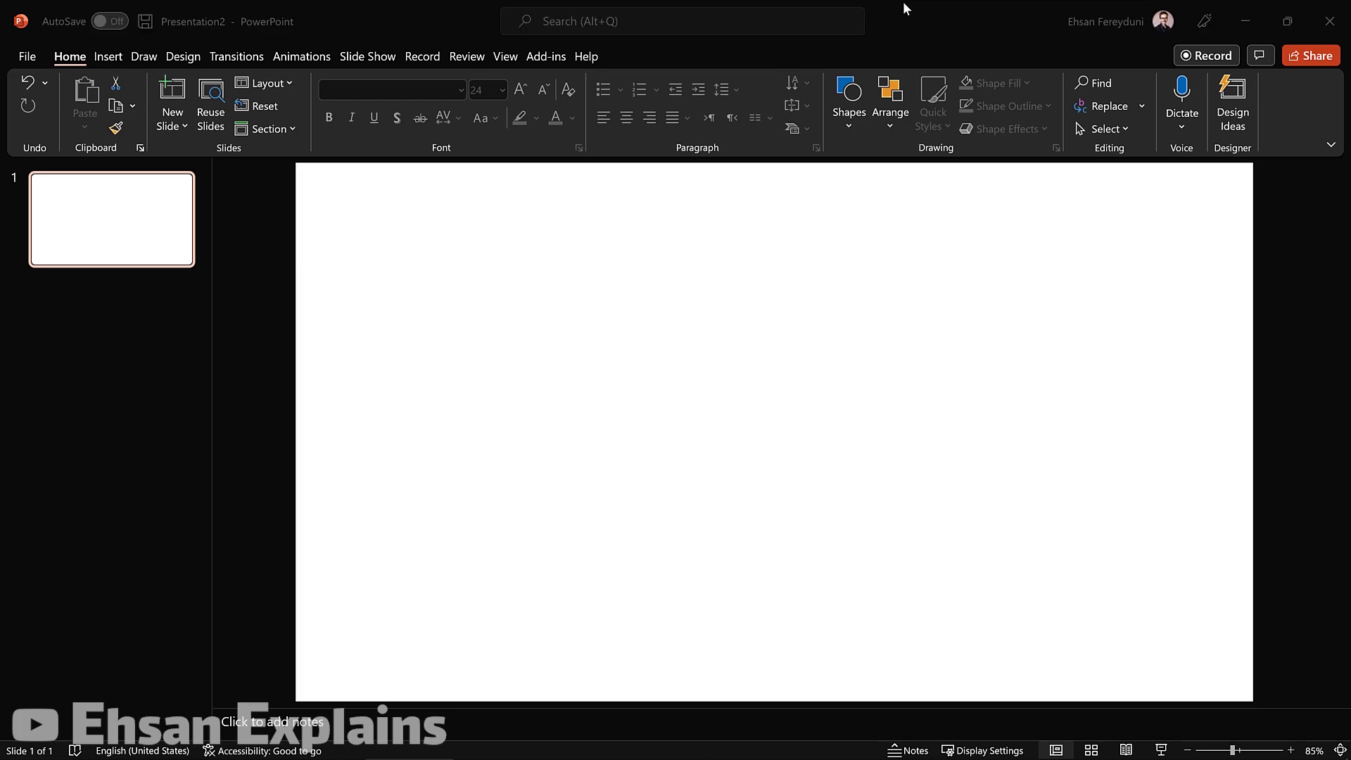
# Paste the copied chemistry structures and labels as a new slide 2
pyautogui.click(142, 336)
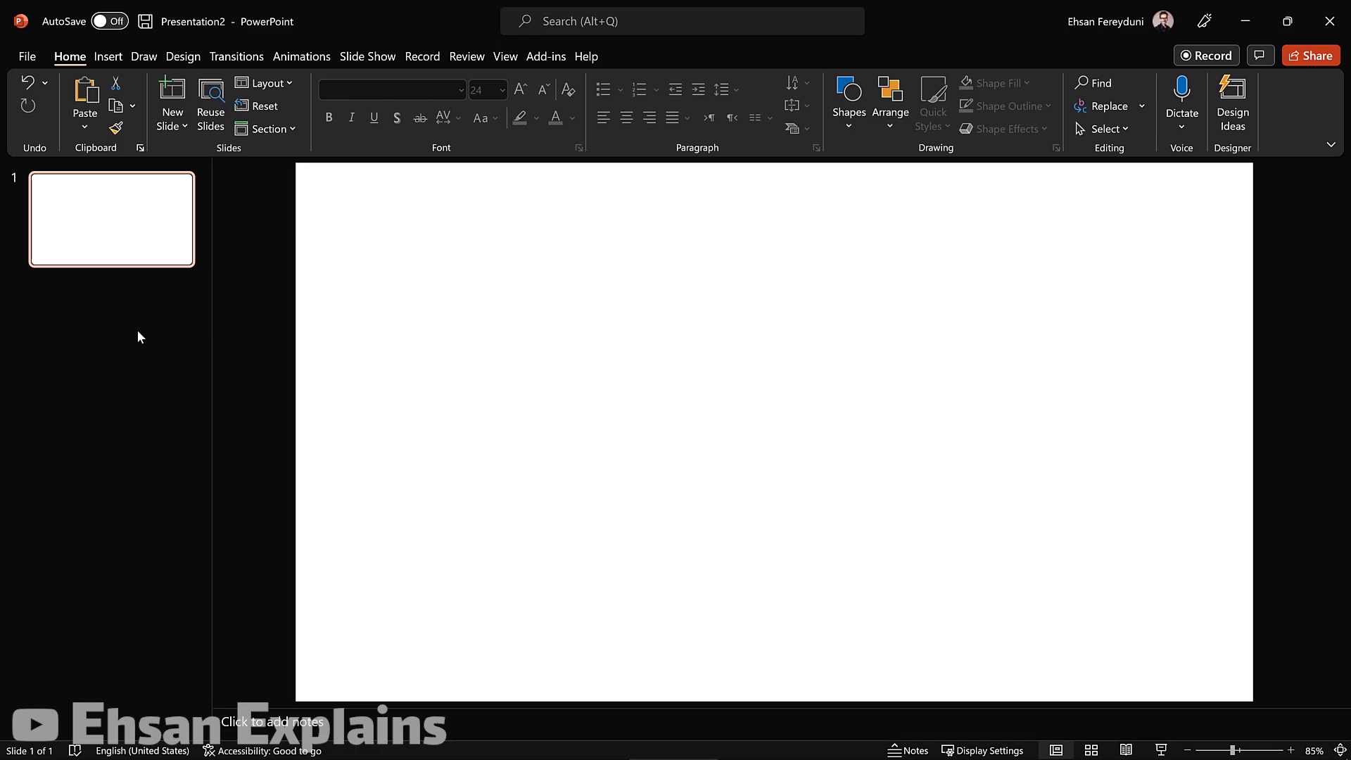
pyautogui.hotkey('ctrl', 'v')
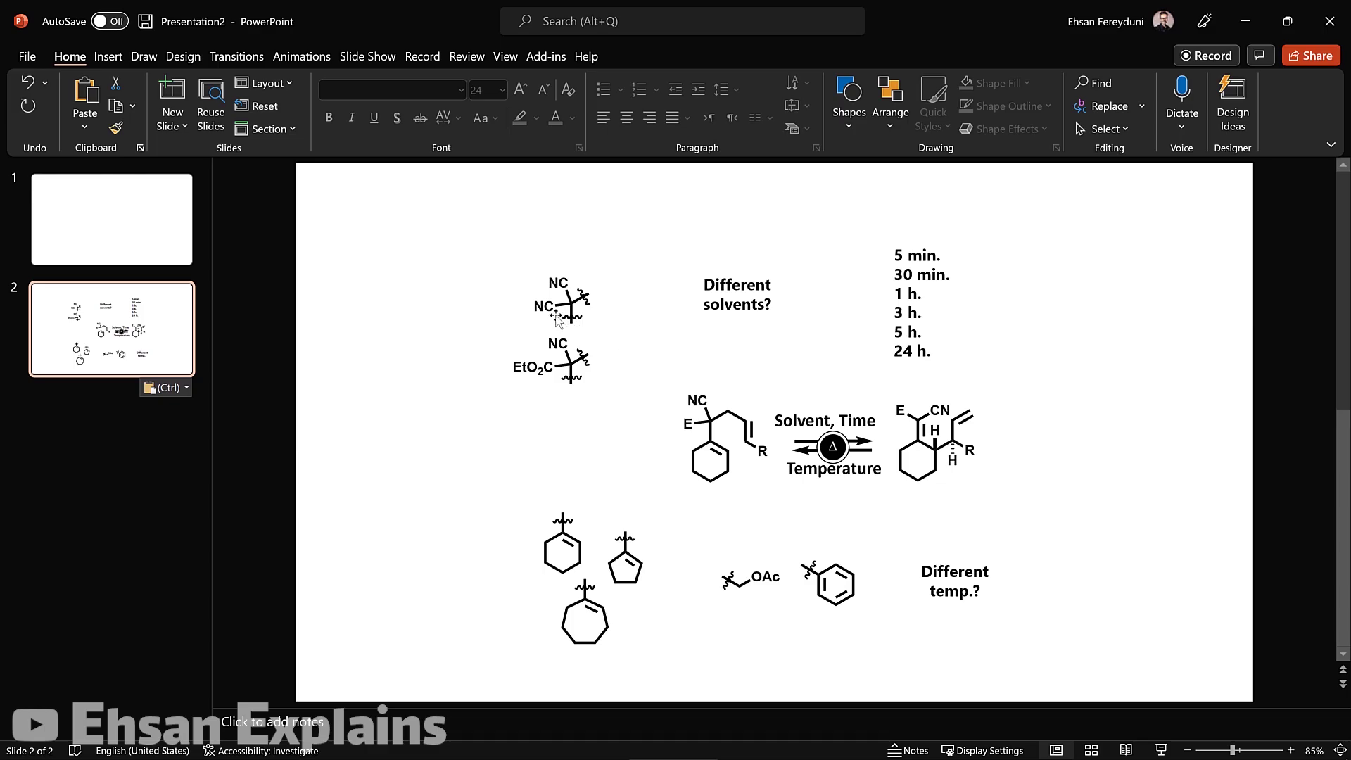
pyautogui.click(109, 57)
# Draw a blue oval circle over the reaction-times list on slide 2
pyautogui.click(335, 105)
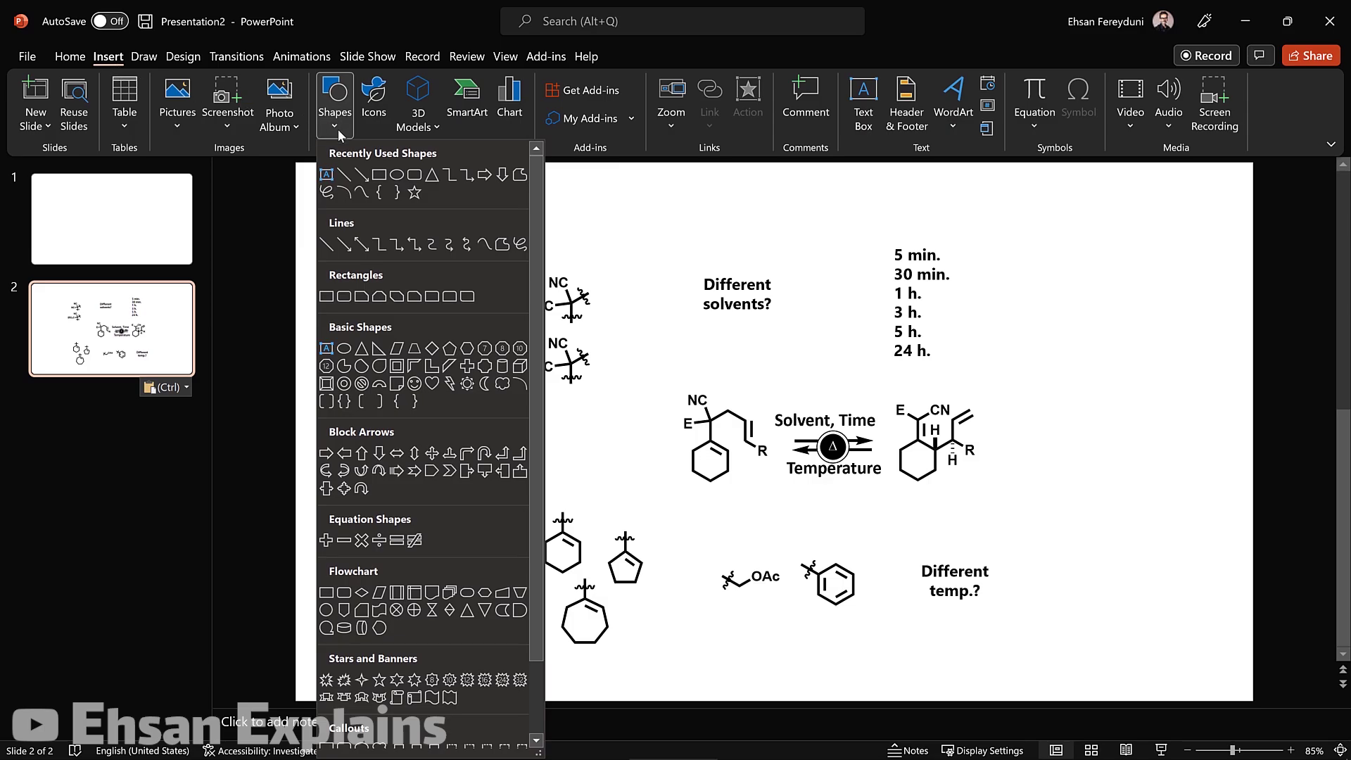
pyautogui.click(398, 176)
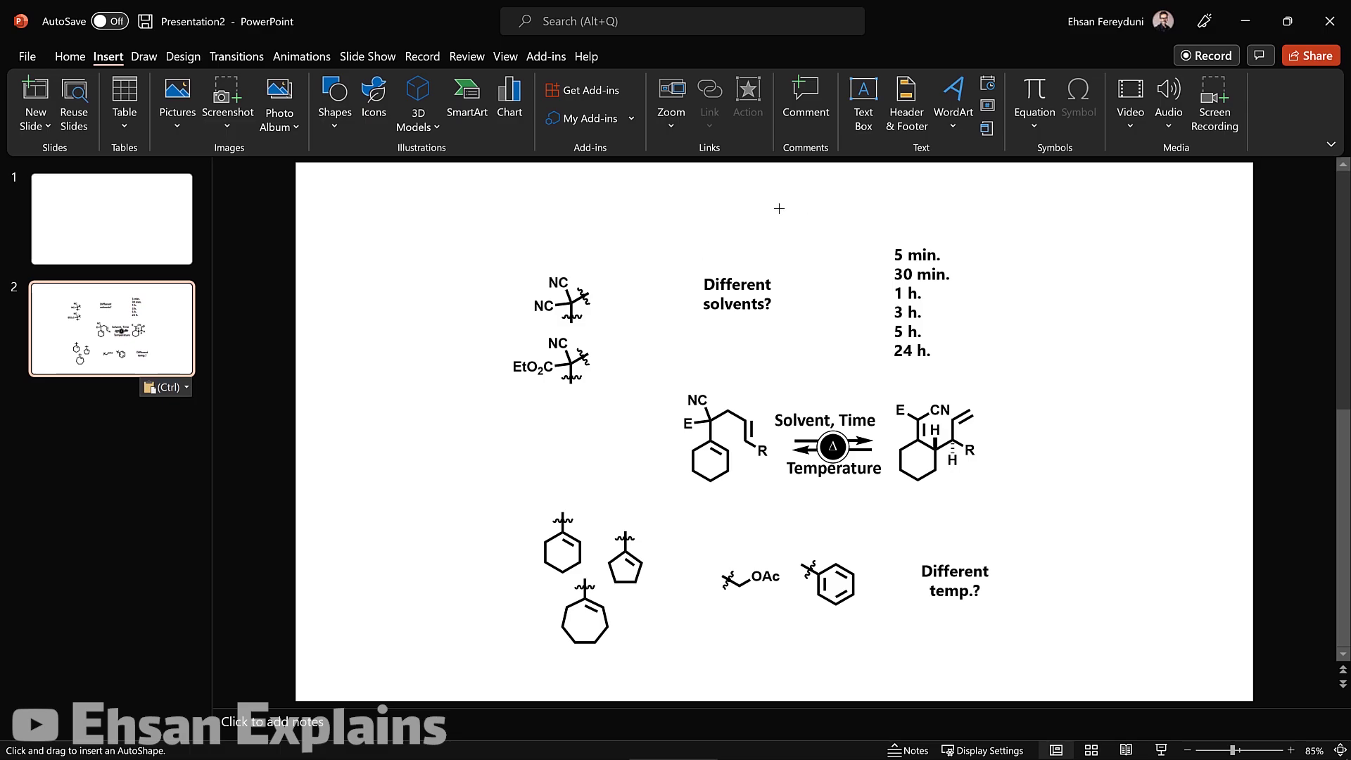
pyautogui.moveTo(779, 208); pyautogui.dragTo(931, 244)
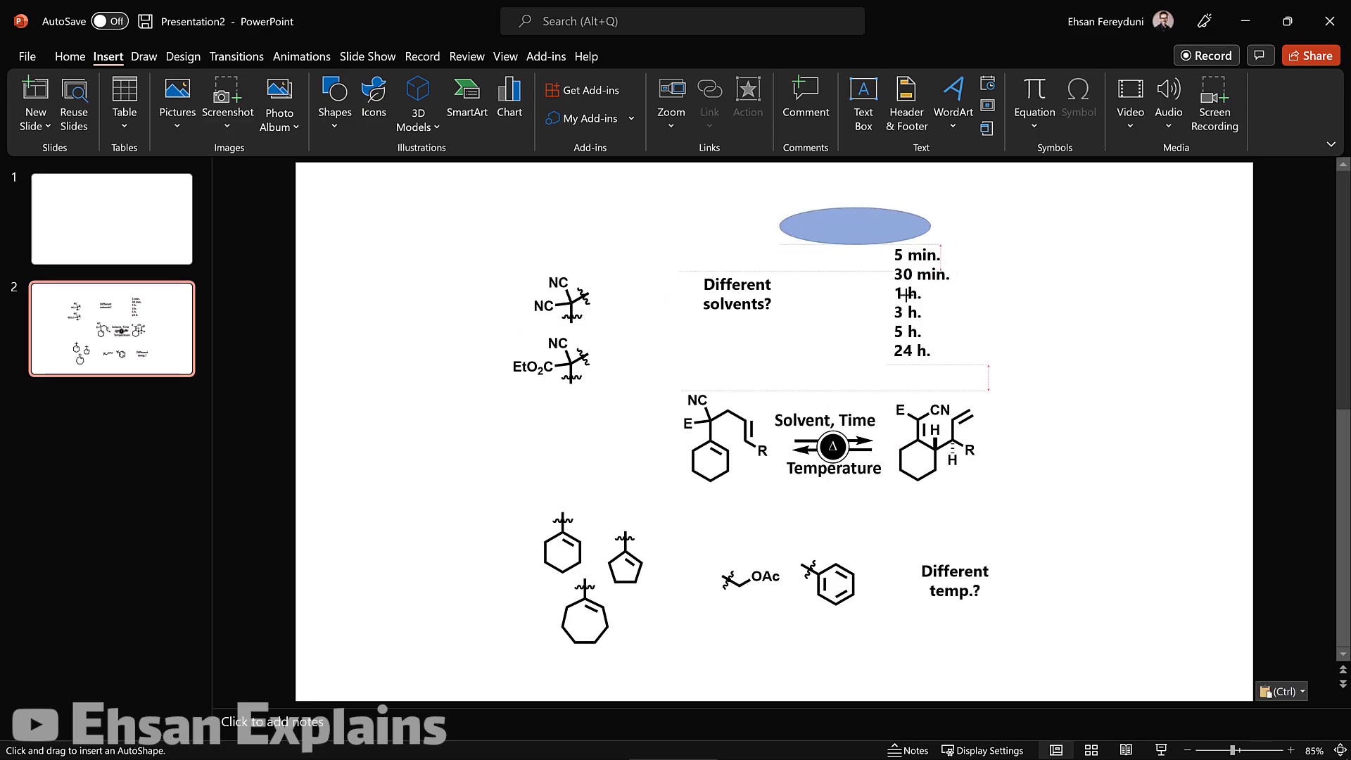
pyautogui.moveTo(907, 294)
pyautogui.mouseDown()
pyautogui.moveTo(901, 247)
pyautogui.moveTo(910, 331)
pyautogui.moveTo(887, 320)
pyautogui.mouseUp()
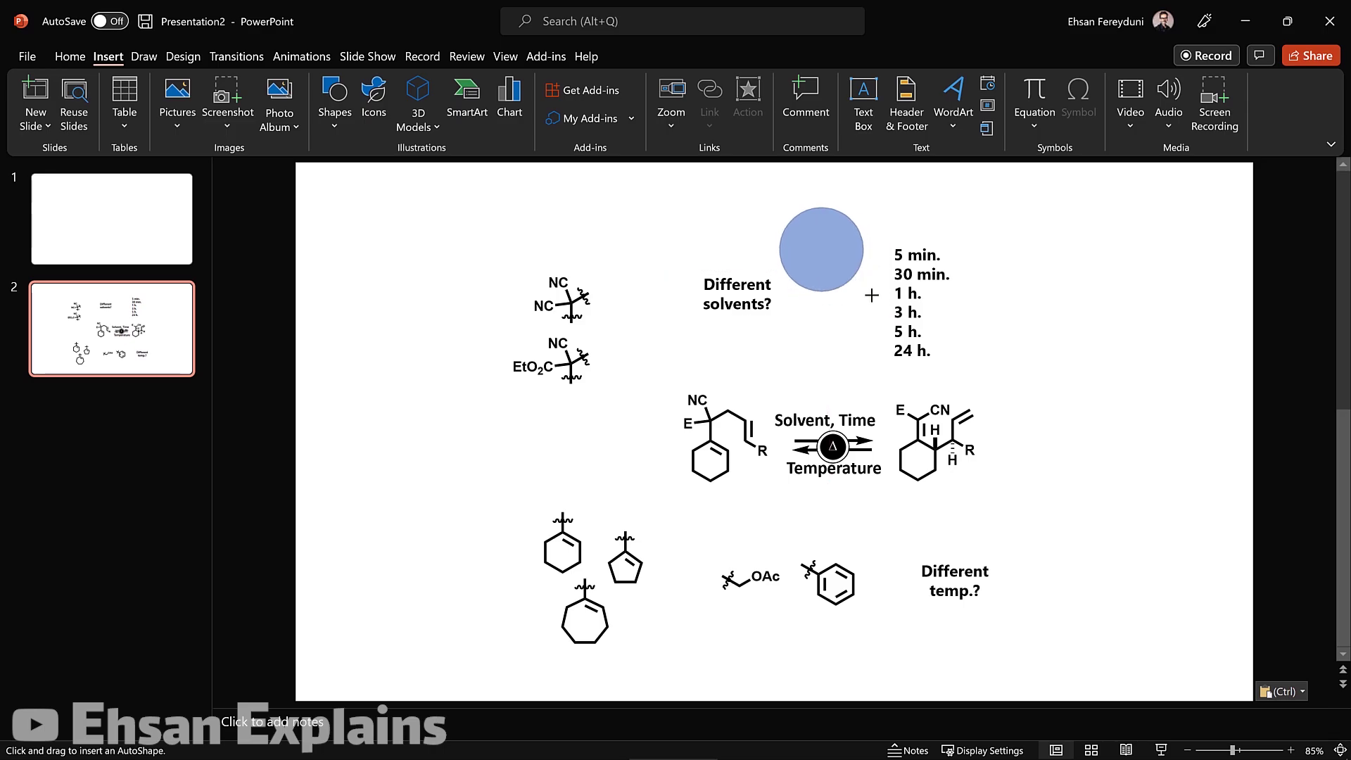
pyautogui.moveTo(888, 320)
pyautogui.mouseDown()
pyautogui.moveTo(903, 348)
pyautogui.moveTo(873, 301)
pyautogui.mouseUp()
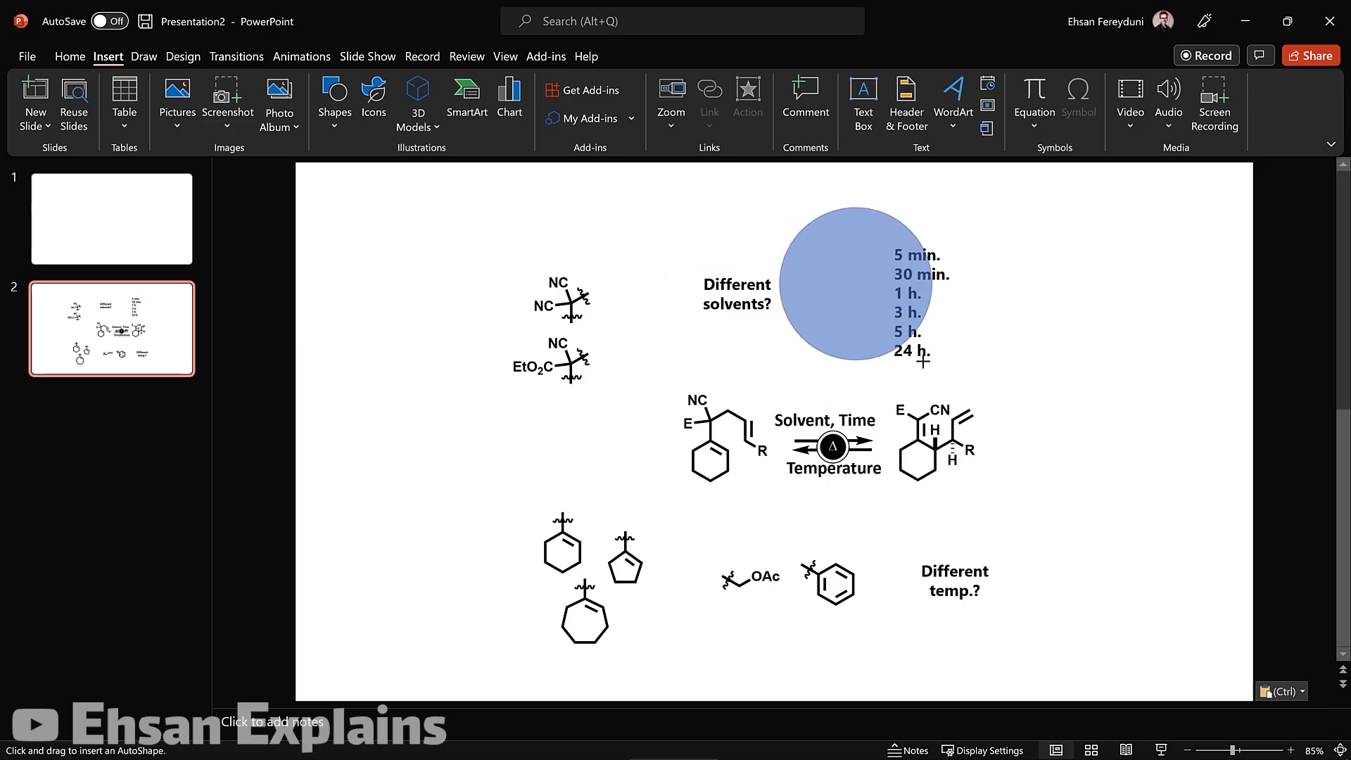
pyautogui.moveTo(873, 301)
pyautogui.mouseDown()
pyautogui.moveTo(913, 368)
pyautogui.moveTo(908, 348)
pyautogui.mouseUp()
pyautogui.moveTo(872, 277); pyautogui.dragTo(929, 289)
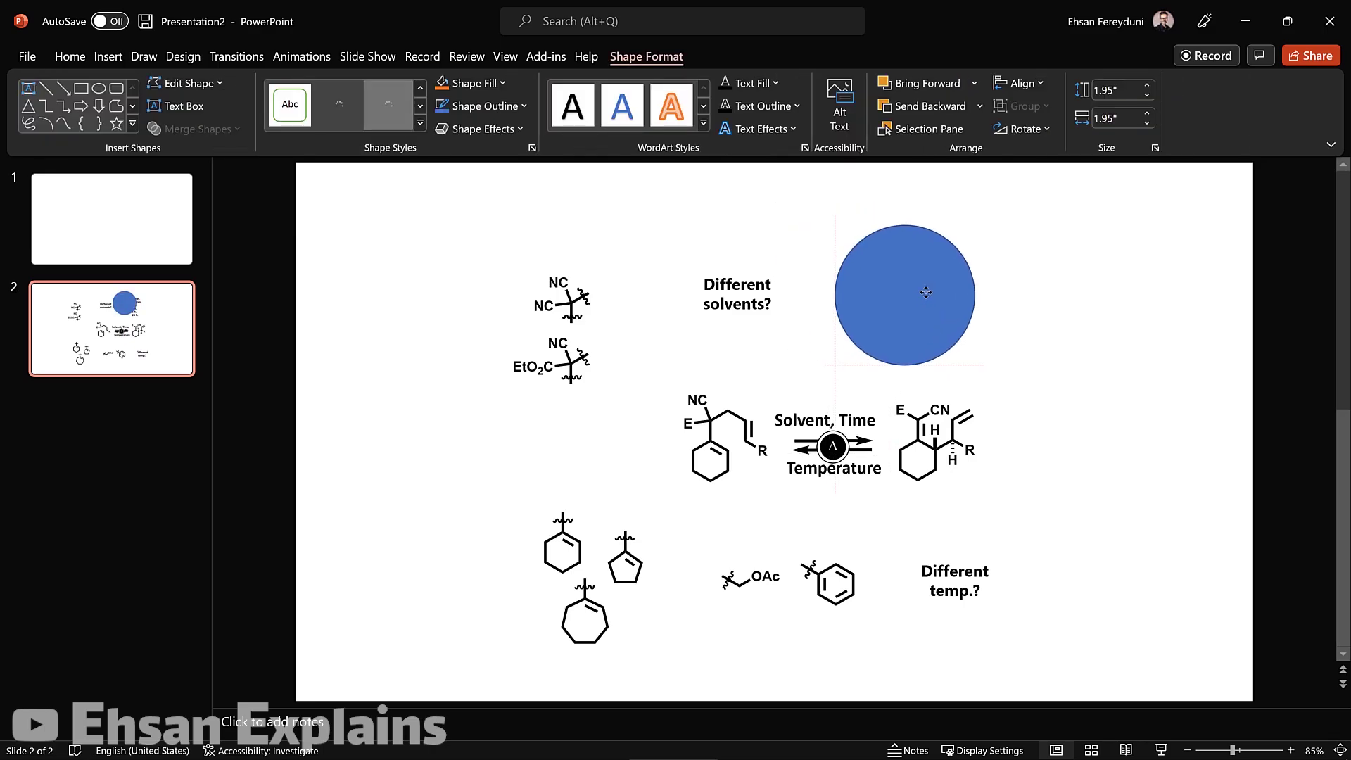
pyautogui.moveTo(930, 289)
pyautogui.mouseDown()
pyautogui.moveTo(890, 320)
pyautogui.moveTo(942, 328)
pyautogui.mouseUp()
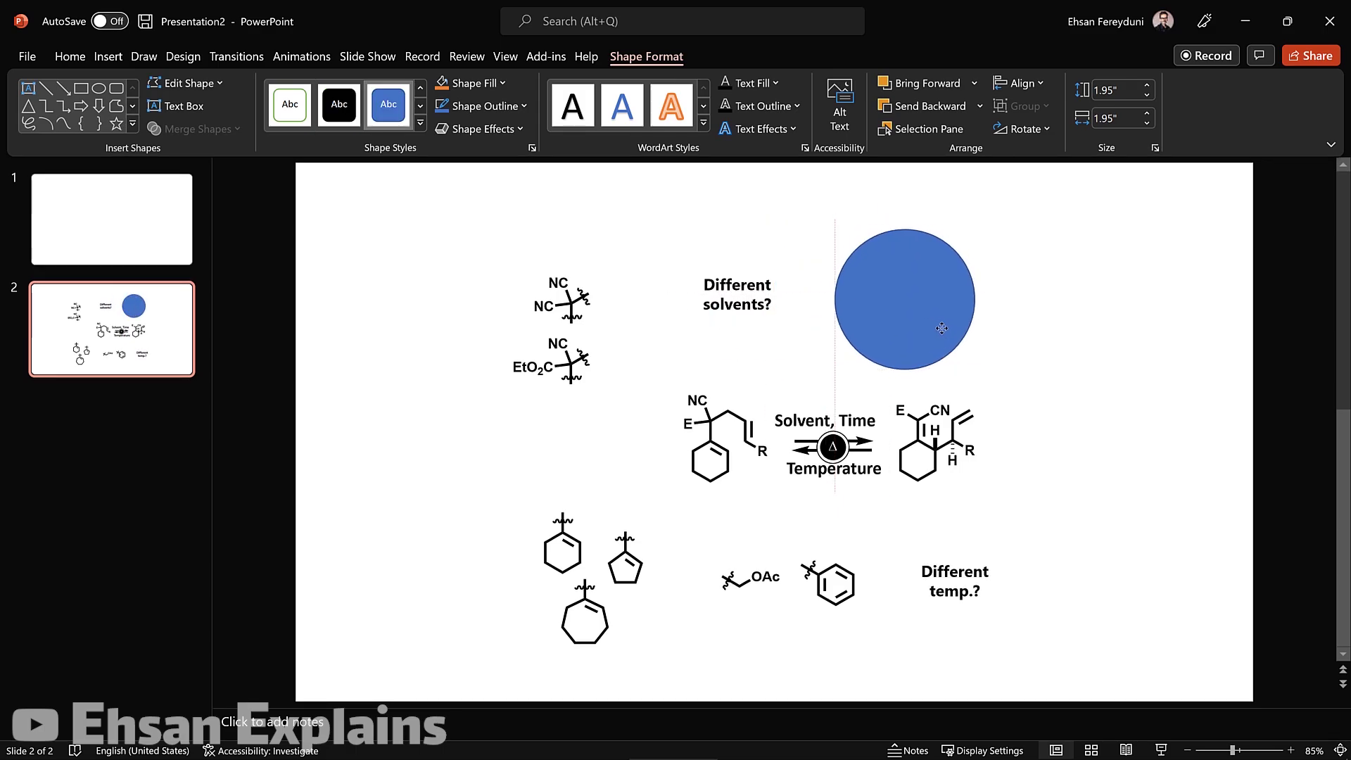
# Send the blue circle backward and centre it on the times list
pyautogui.rightClick(954, 325)
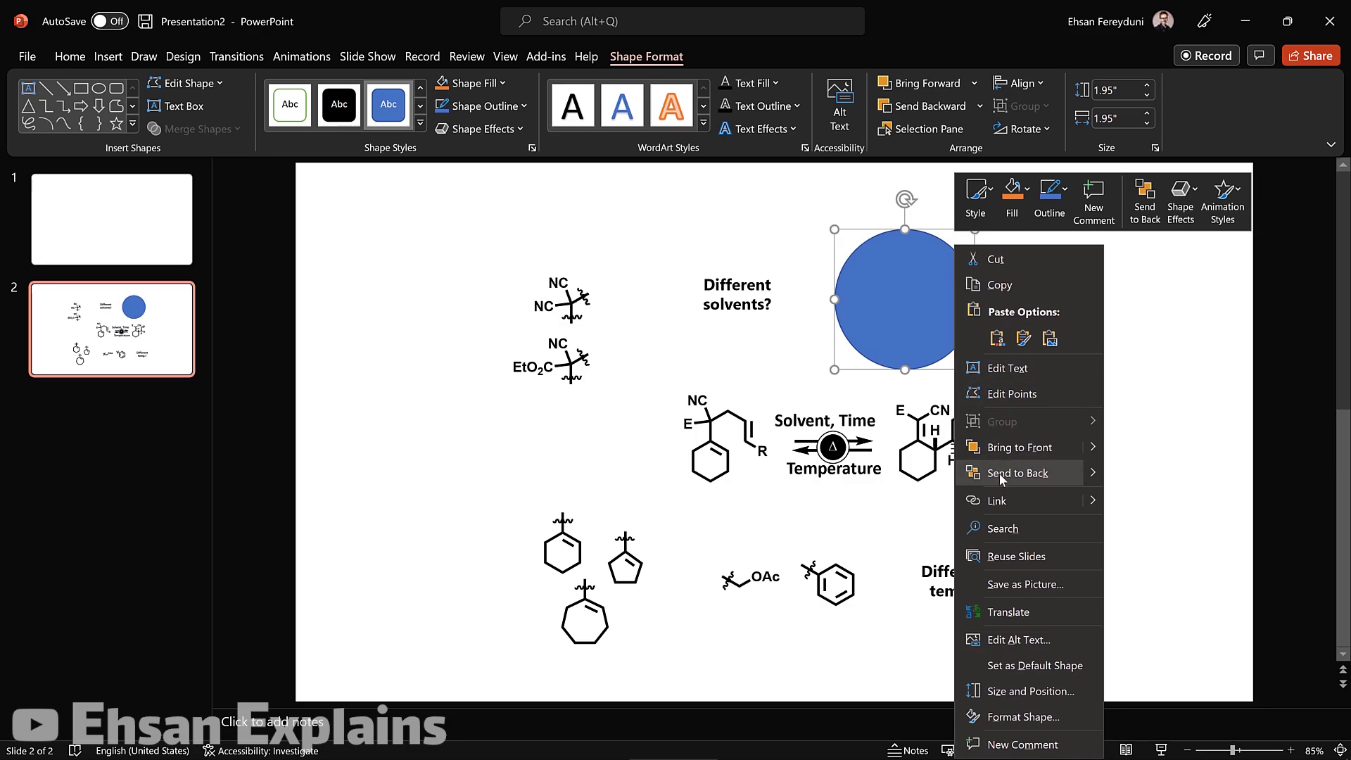
pyautogui.moveTo(1017, 473)
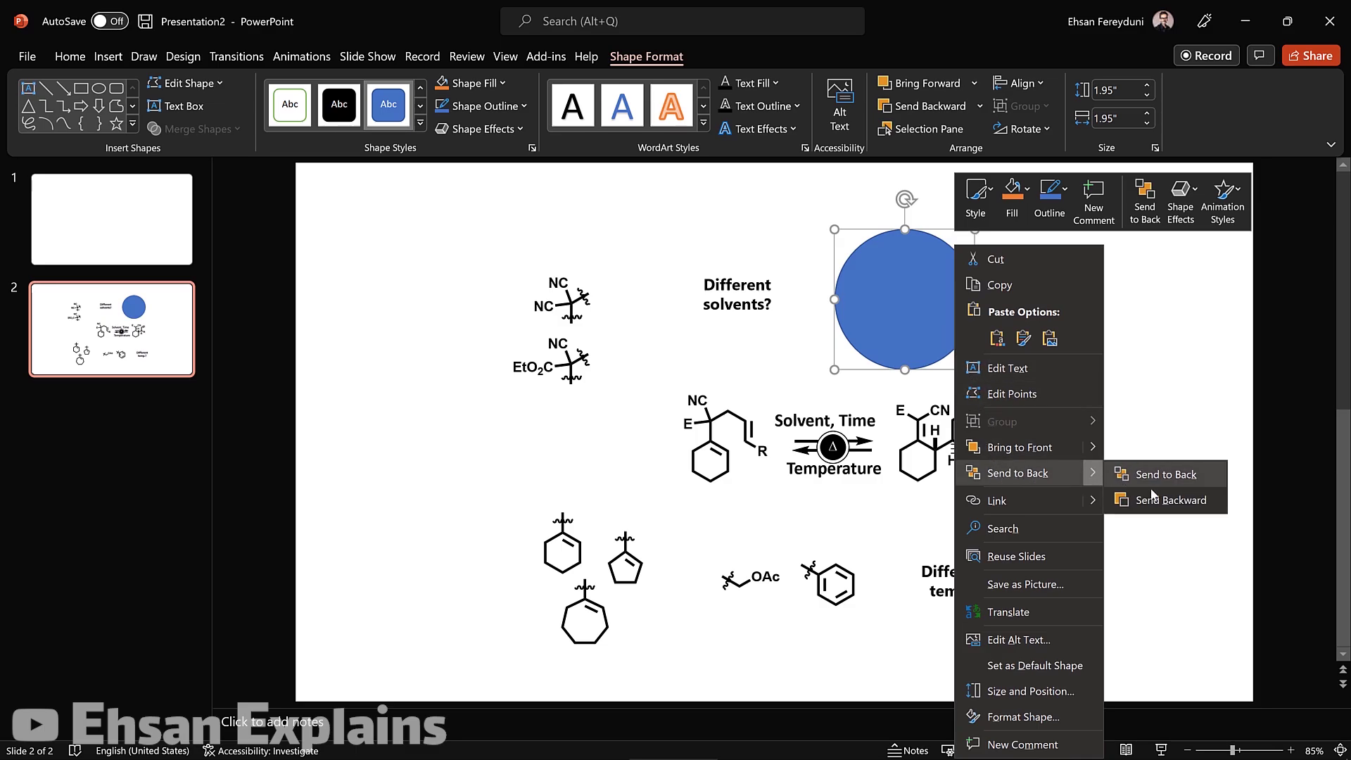
pyautogui.click(1168, 475)
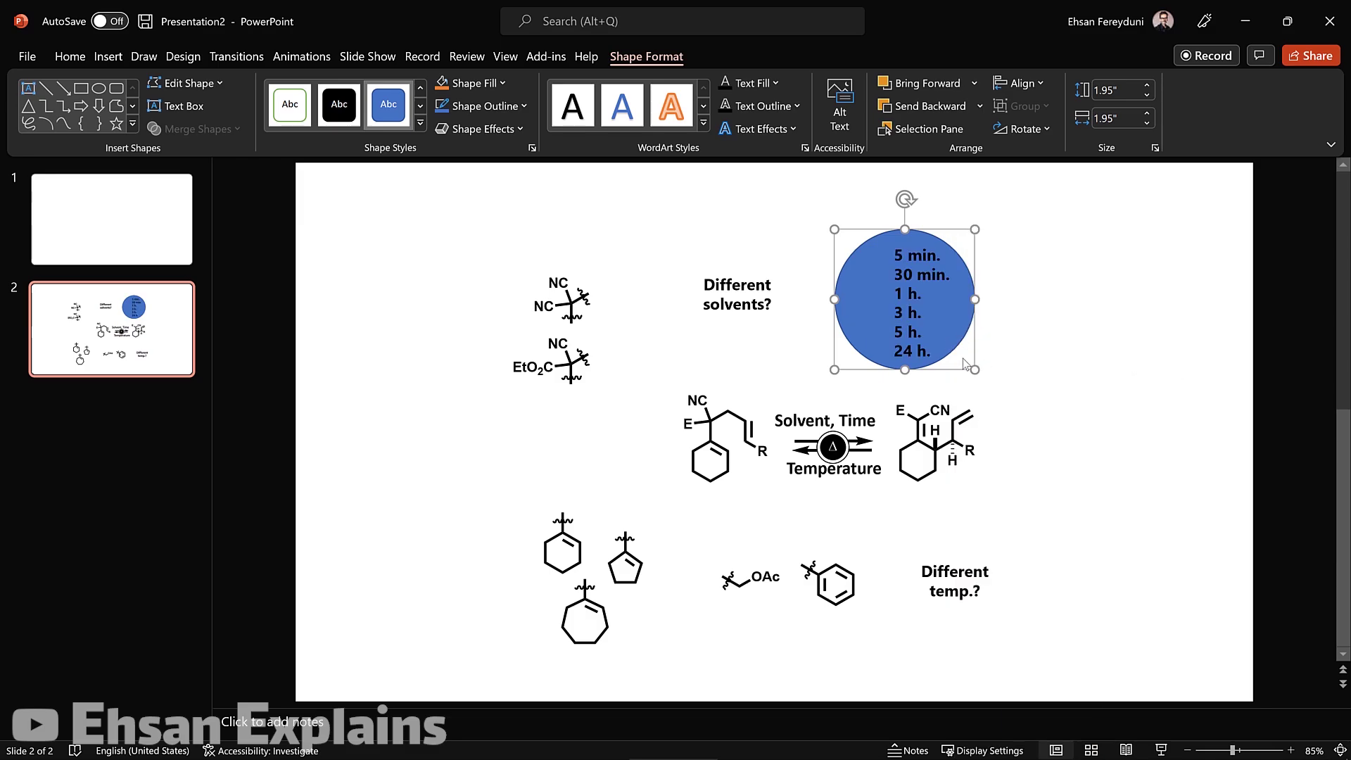
pyautogui.moveTo(955, 331); pyautogui.dragTo(969, 337)
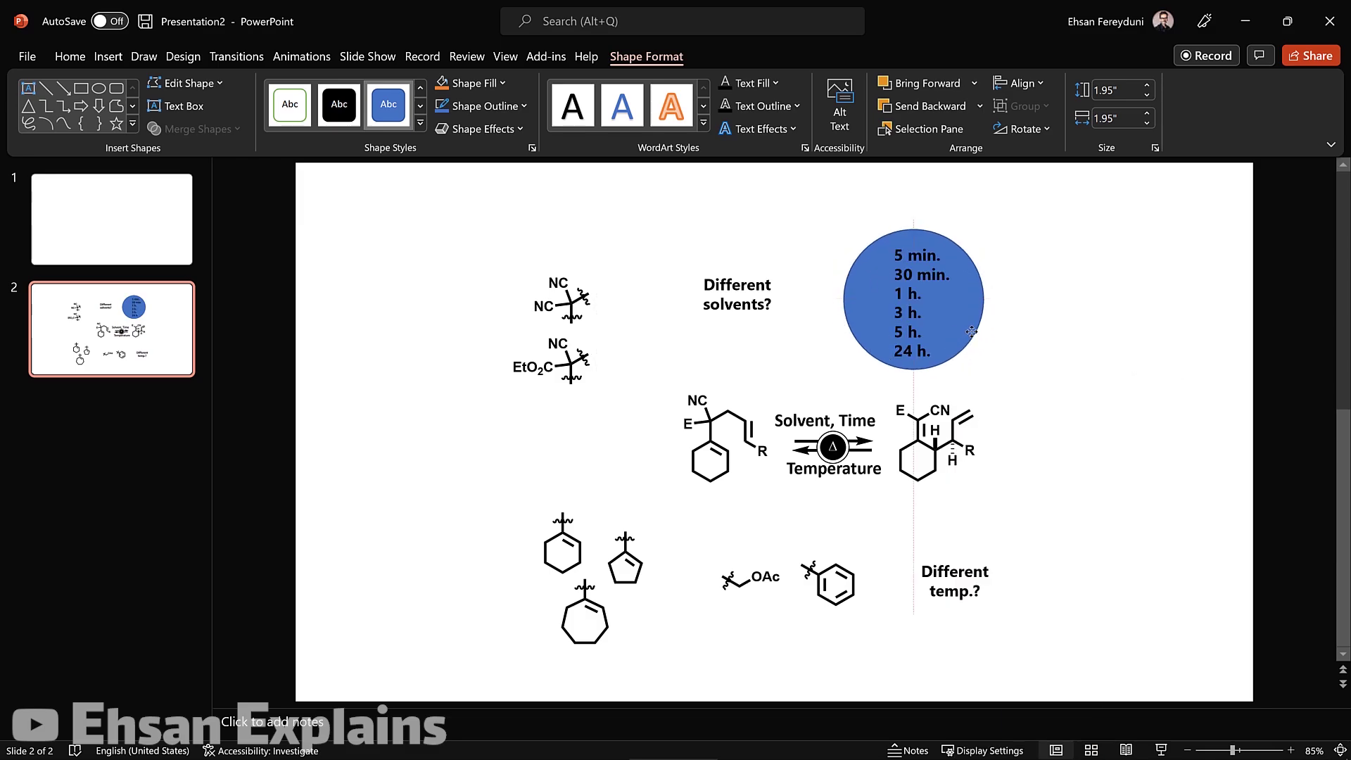
pyautogui.moveTo(970, 337); pyautogui.dragTo(971, 341)
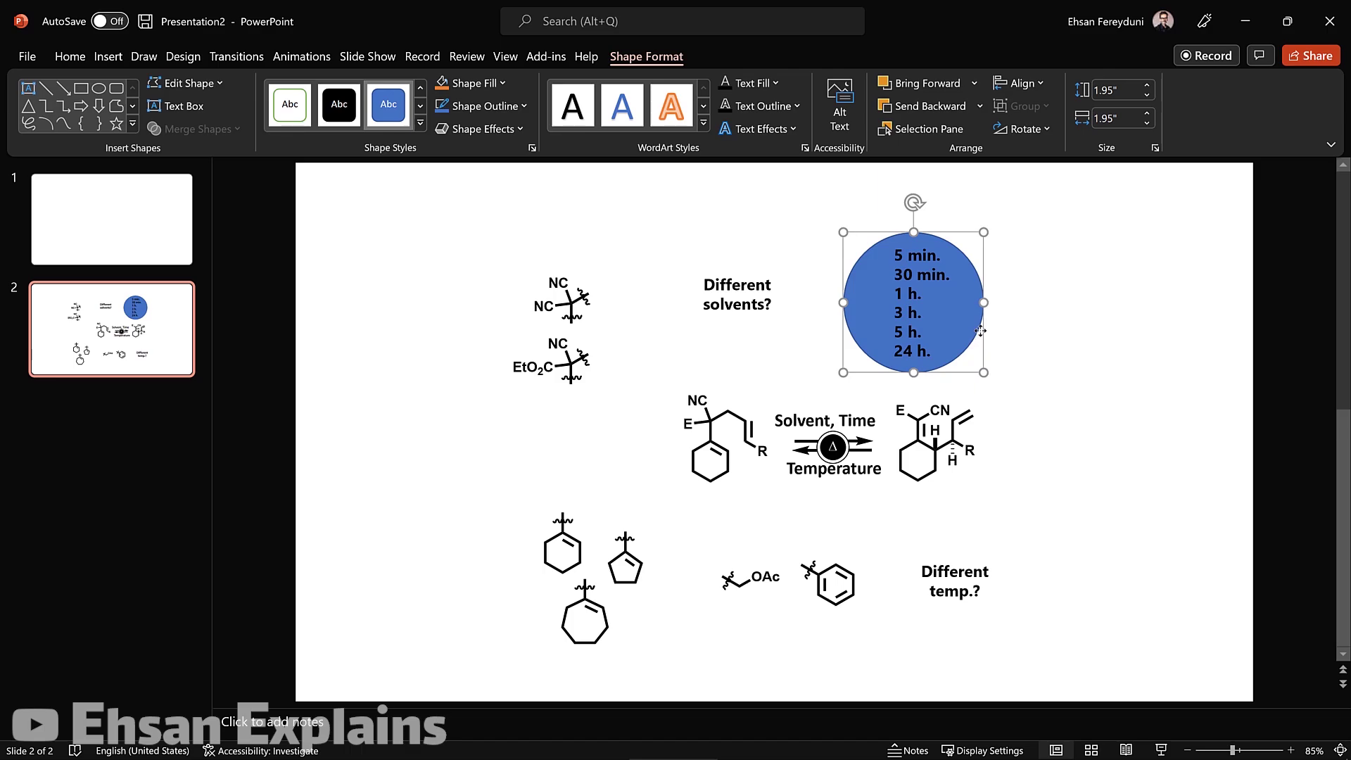
pyautogui.moveTo(973, 331); pyautogui.dragTo(1092, 331)
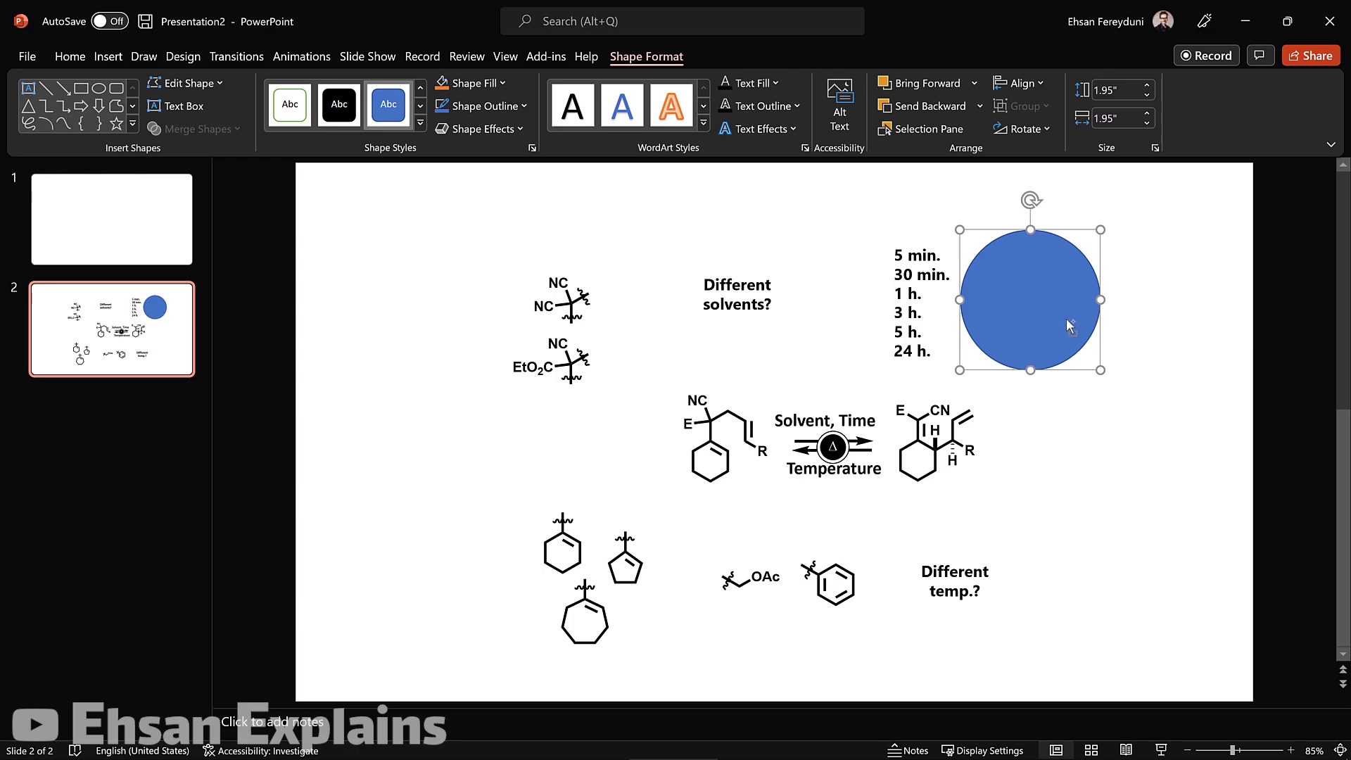
# Duplicate the circle, shrink it over 'Different solvents?' and send it behind the label
pyautogui.moveTo(1080, 329); pyautogui.dragTo(831, 299)
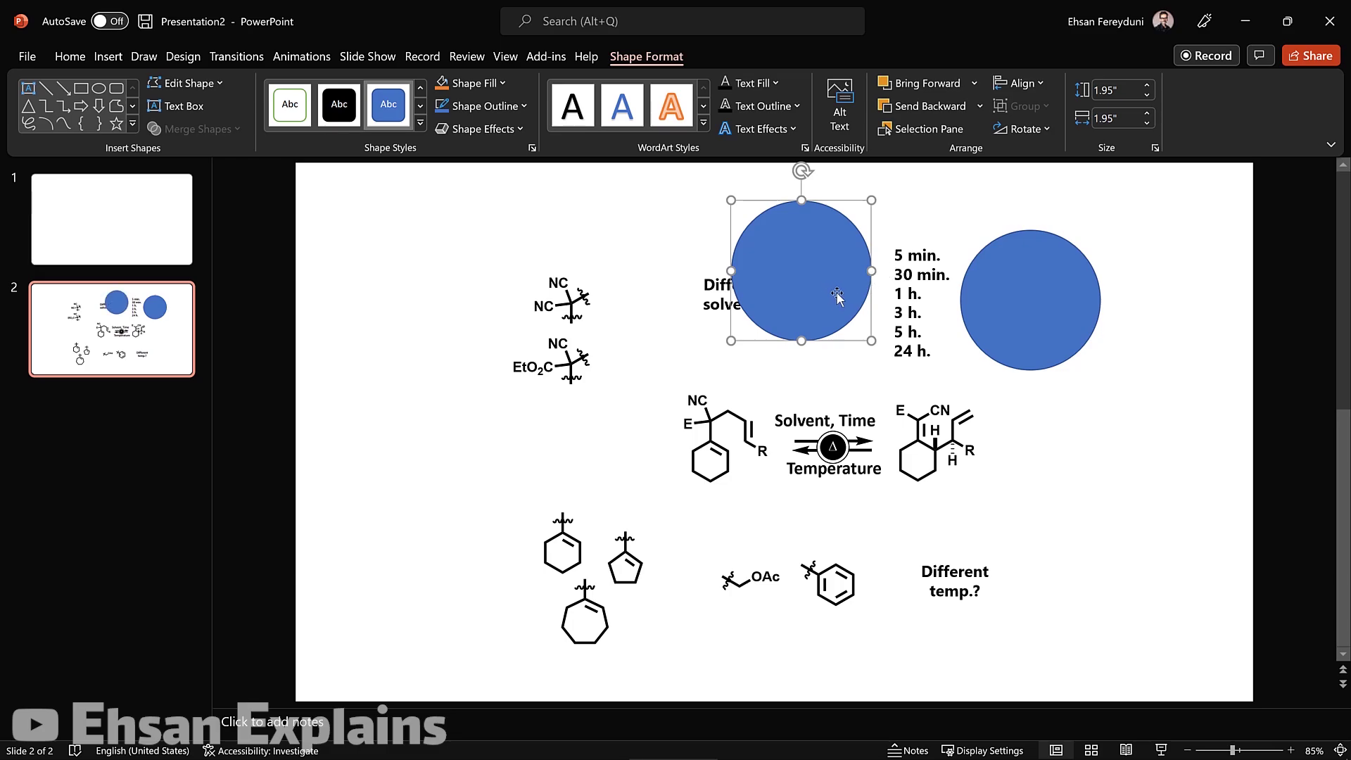
pyautogui.moveTo(837, 294); pyautogui.dragTo(772, 317)
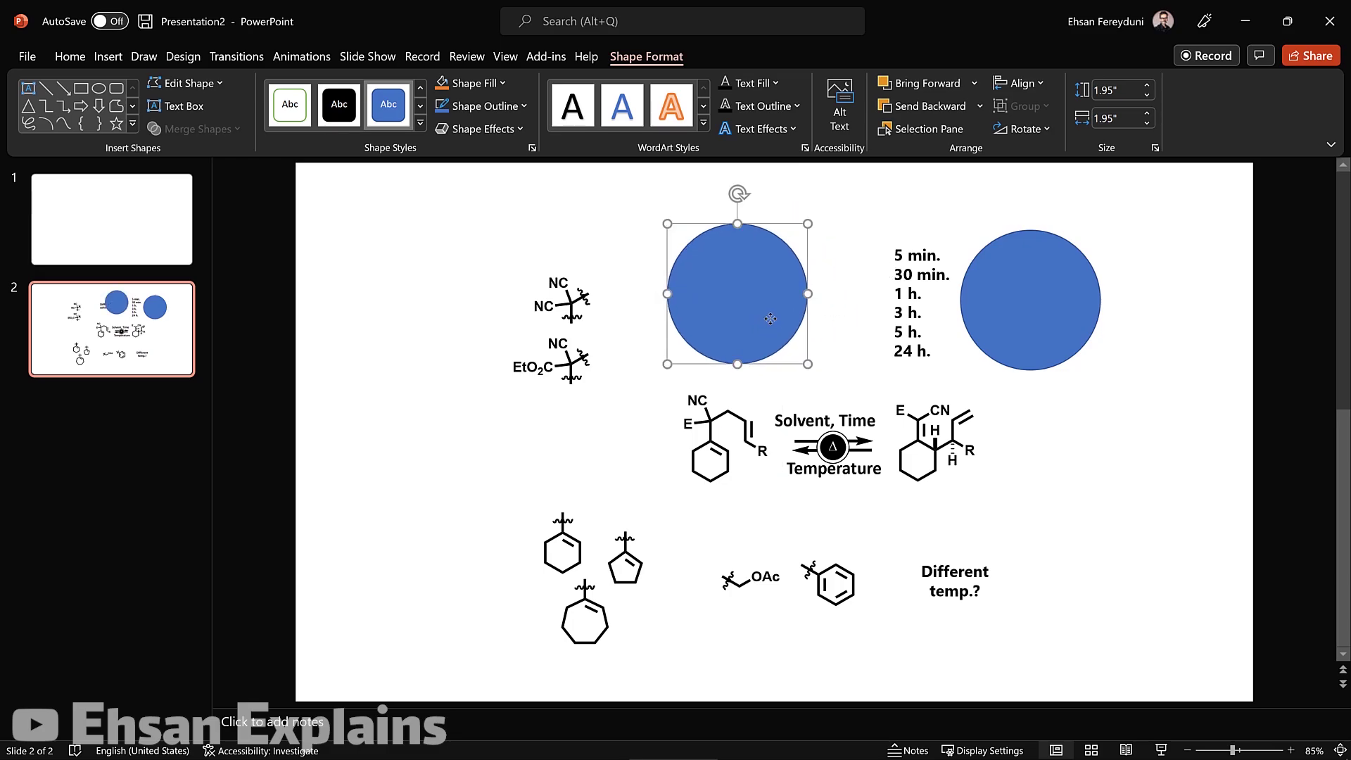
pyautogui.rightClick(772, 284)
pyautogui.click(734, 302)
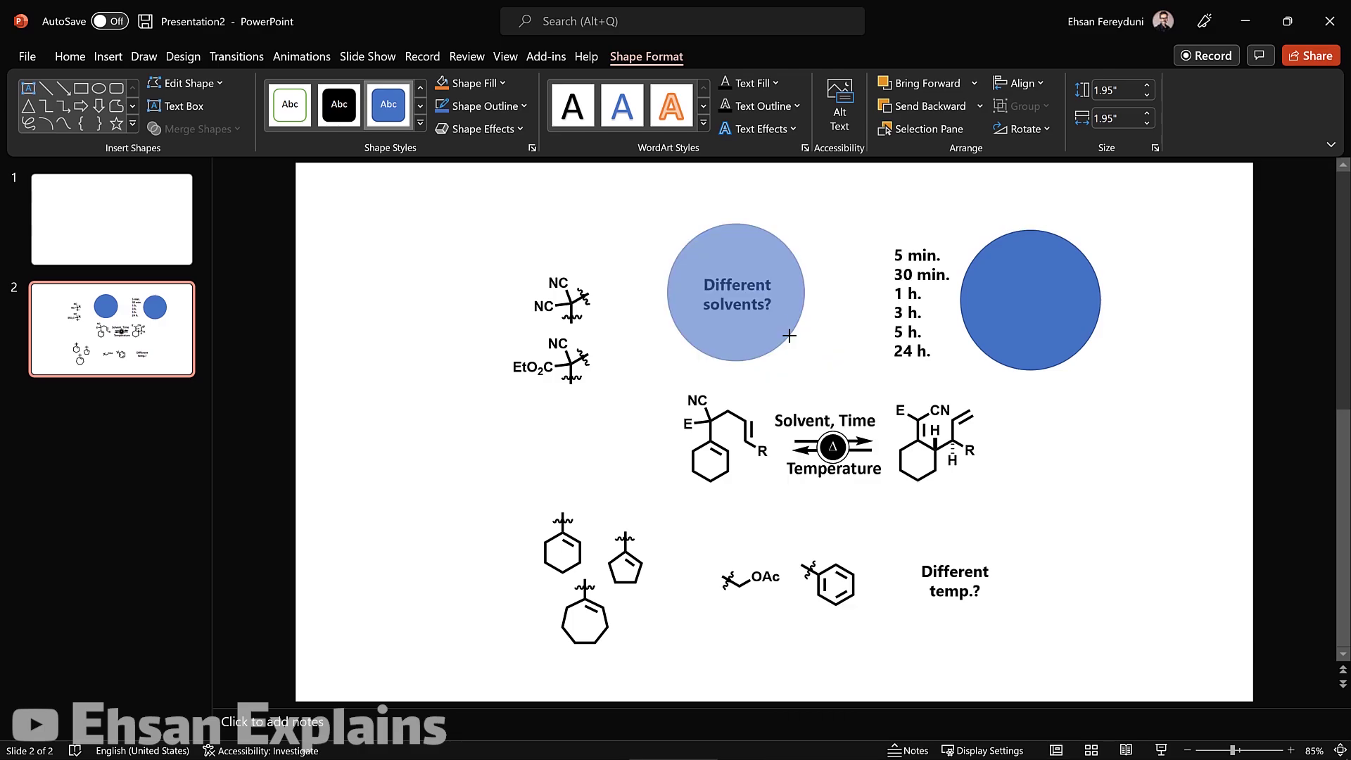
pyautogui.moveTo(809, 366); pyautogui.dragTo(775, 332)
pyautogui.moveTo(735, 278); pyautogui.dragTo(756, 292)
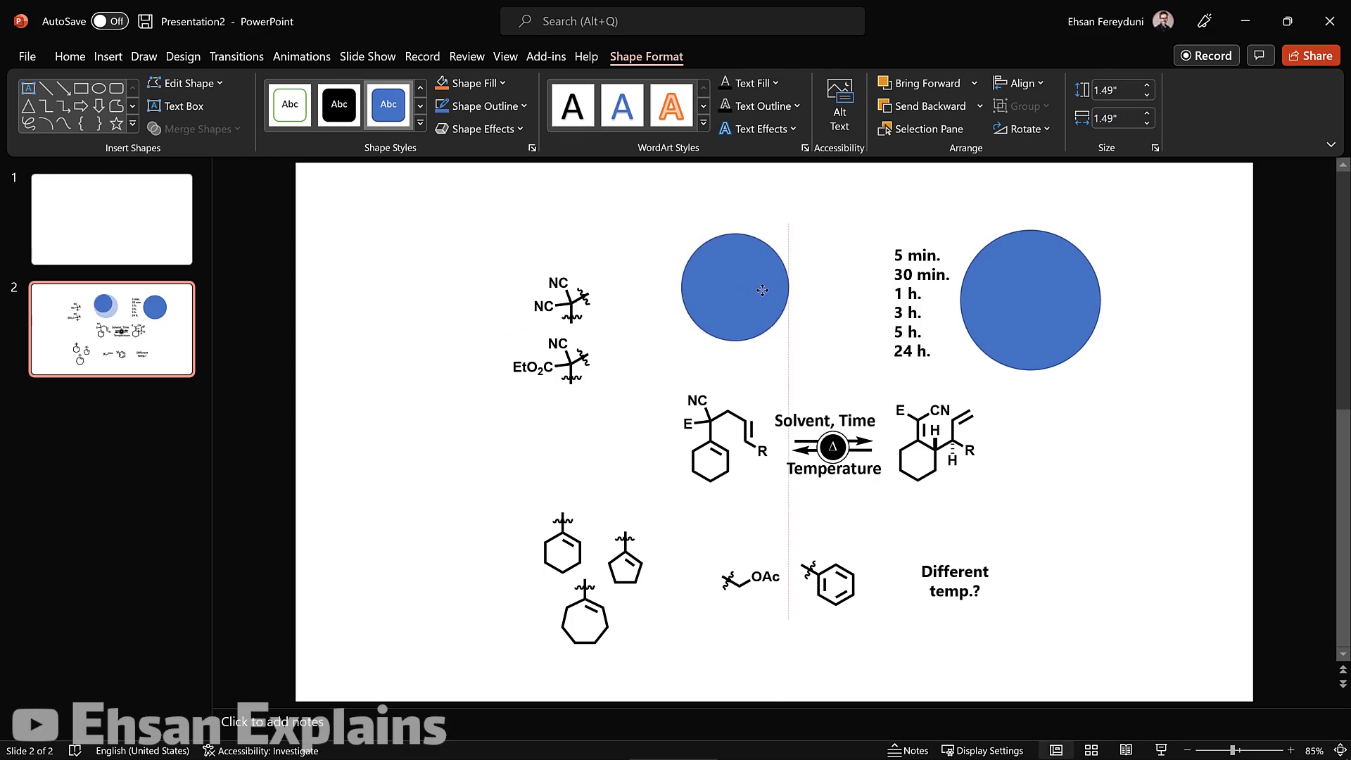
pyautogui.rightClick(768, 288)
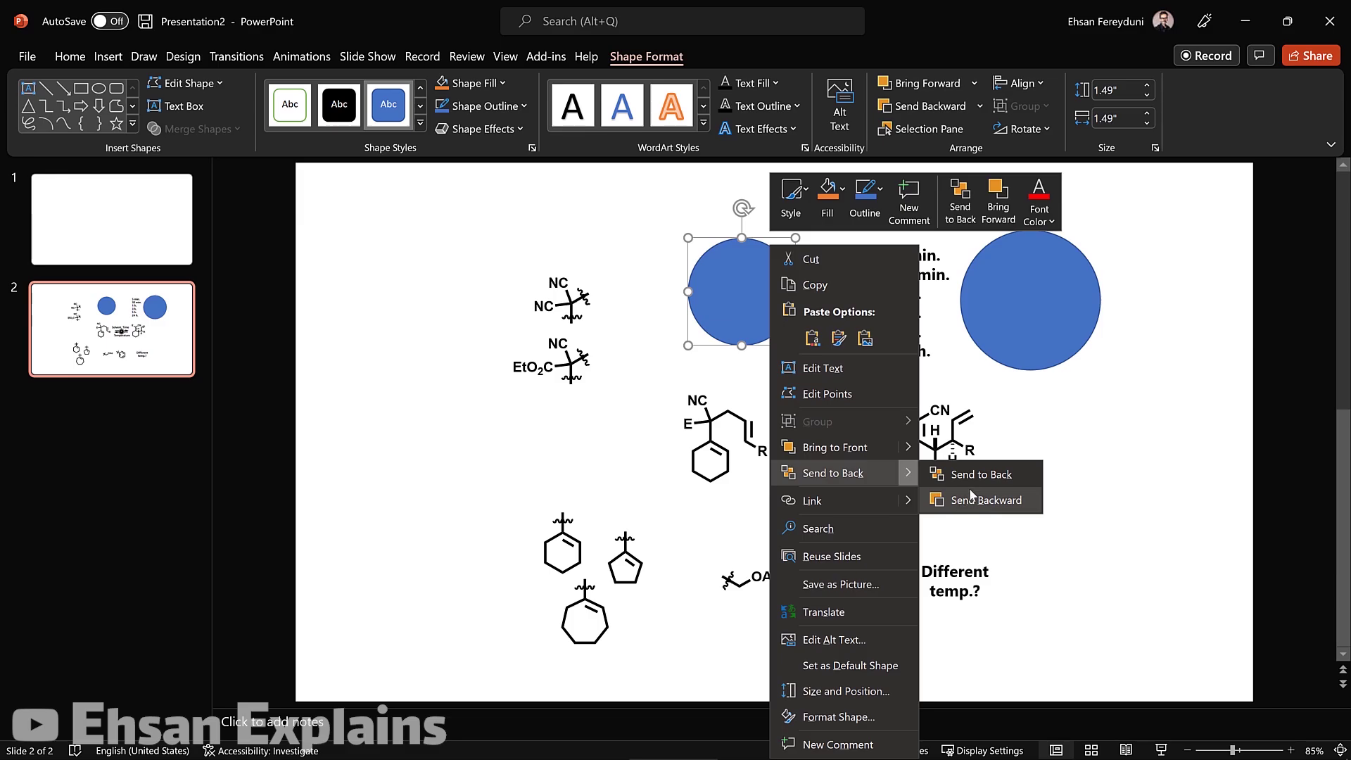
pyautogui.moveTo(833, 473)
pyautogui.click(979, 500)
pyautogui.moveTo(740, 336); pyautogui.dragTo(732, 339)
# Move the other circle behind the time list and line up both circles
pyautogui.moveTo(993, 321); pyautogui.dragTo(874, 317)
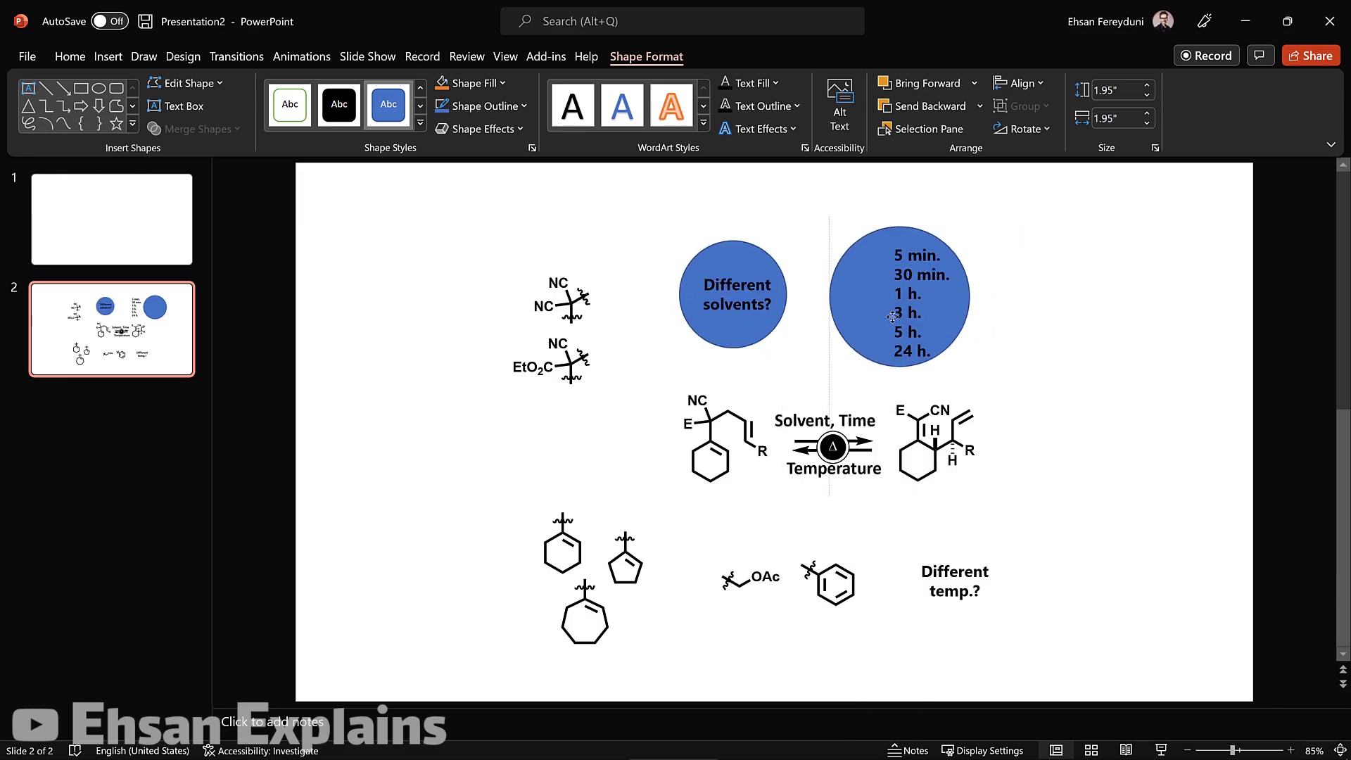
pyautogui.click(753, 343)
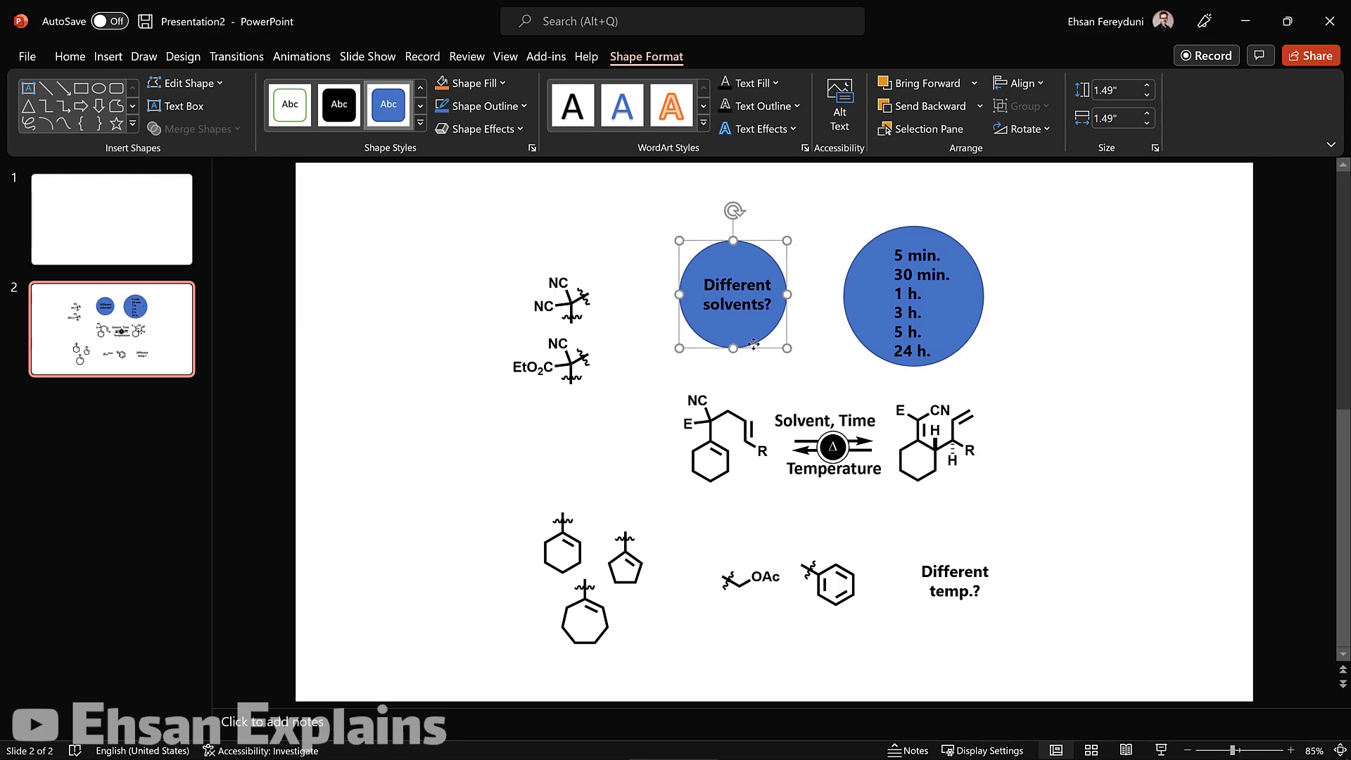
pyautogui.moveTo(762, 340); pyautogui.dragTo(765, 338)
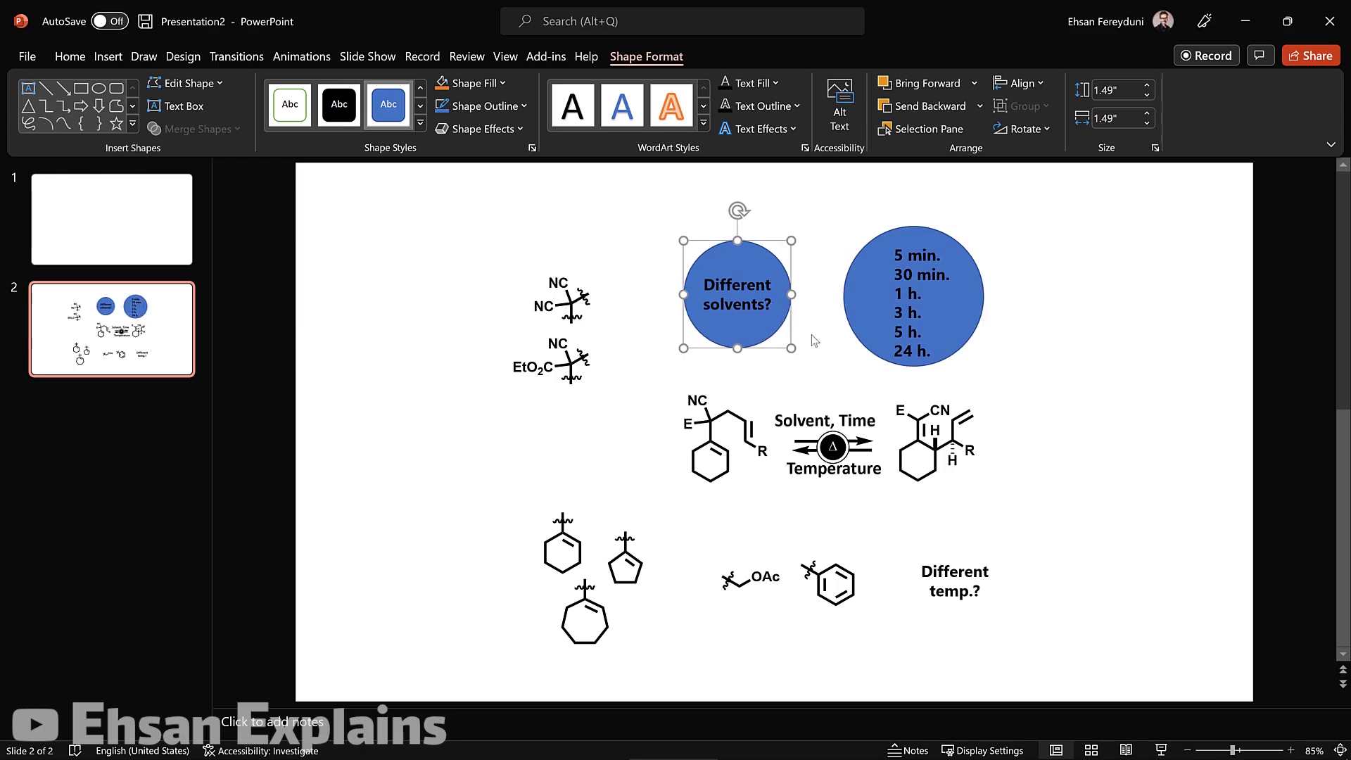
pyautogui.click(821, 365)
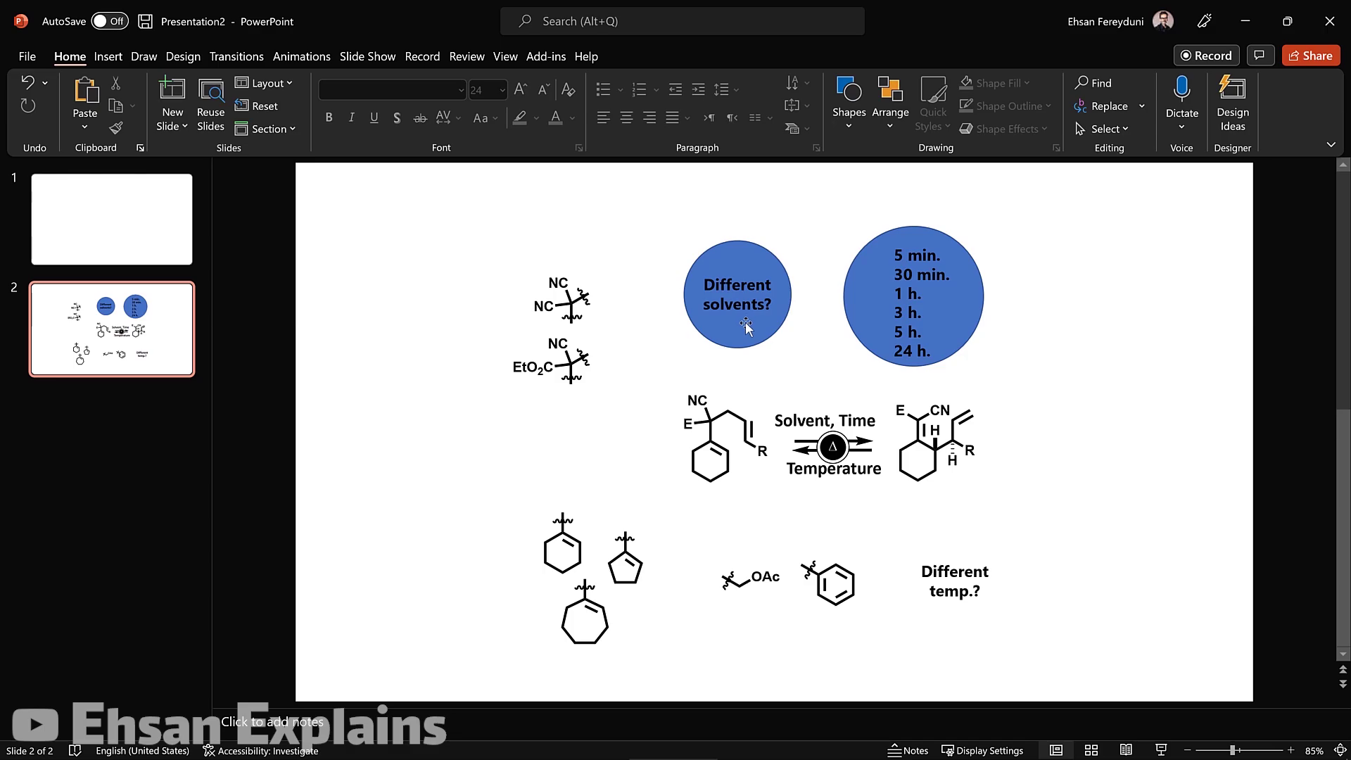
# Delete the 'Different solvents?' circle and move the time-list circle onto slide 1
pyautogui.click(763, 342)
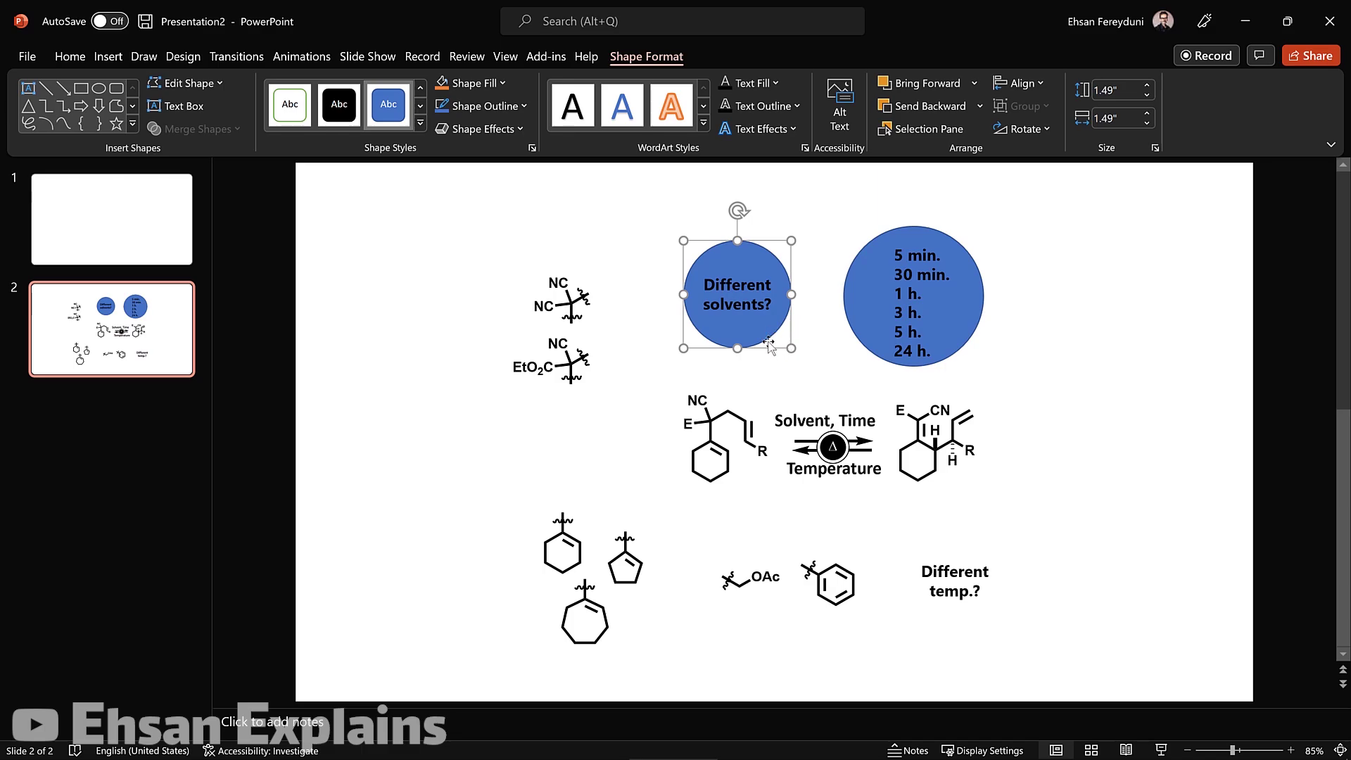
pyautogui.press('Delete')
pyautogui.click(970, 318)
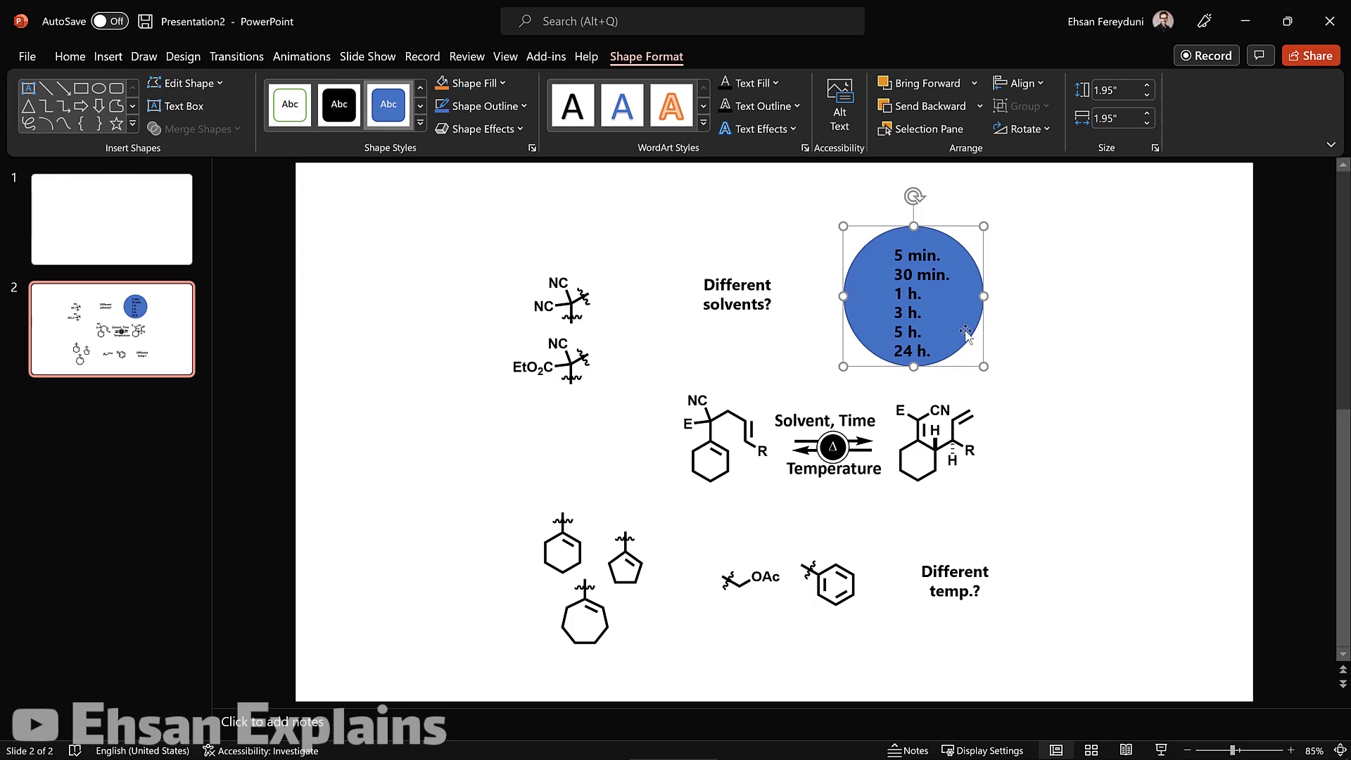
pyautogui.moveTo(966, 332); pyautogui.dragTo(969, 342)
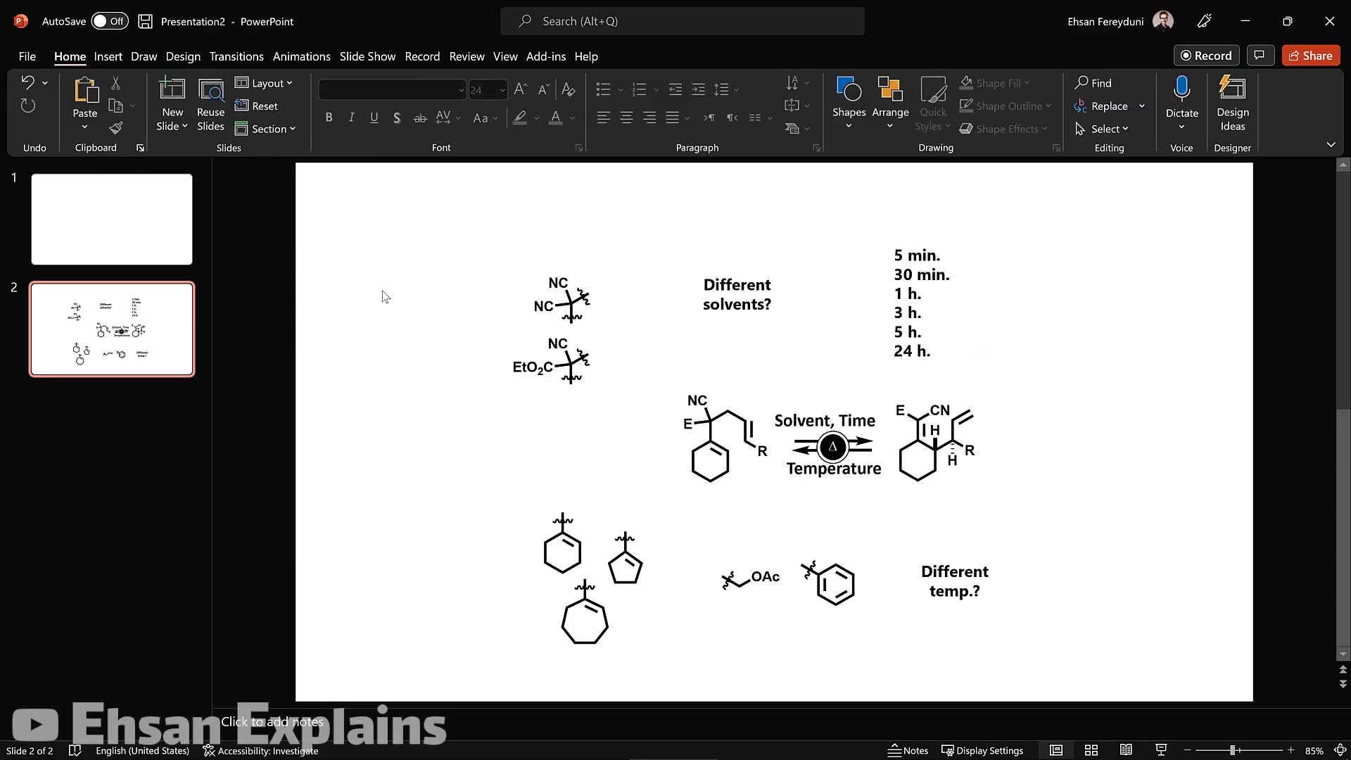
pyautogui.hotkey('ctrl', 'v')
# Drag the pasted blue circle toward the upper left of slide 1
pyautogui.moveTo(923, 294)
pyautogui.mouseDown()
pyautogui.moveTo(582, 302)
pyautogui.moveTo(482, 277)
pyautogui.mouseUp()
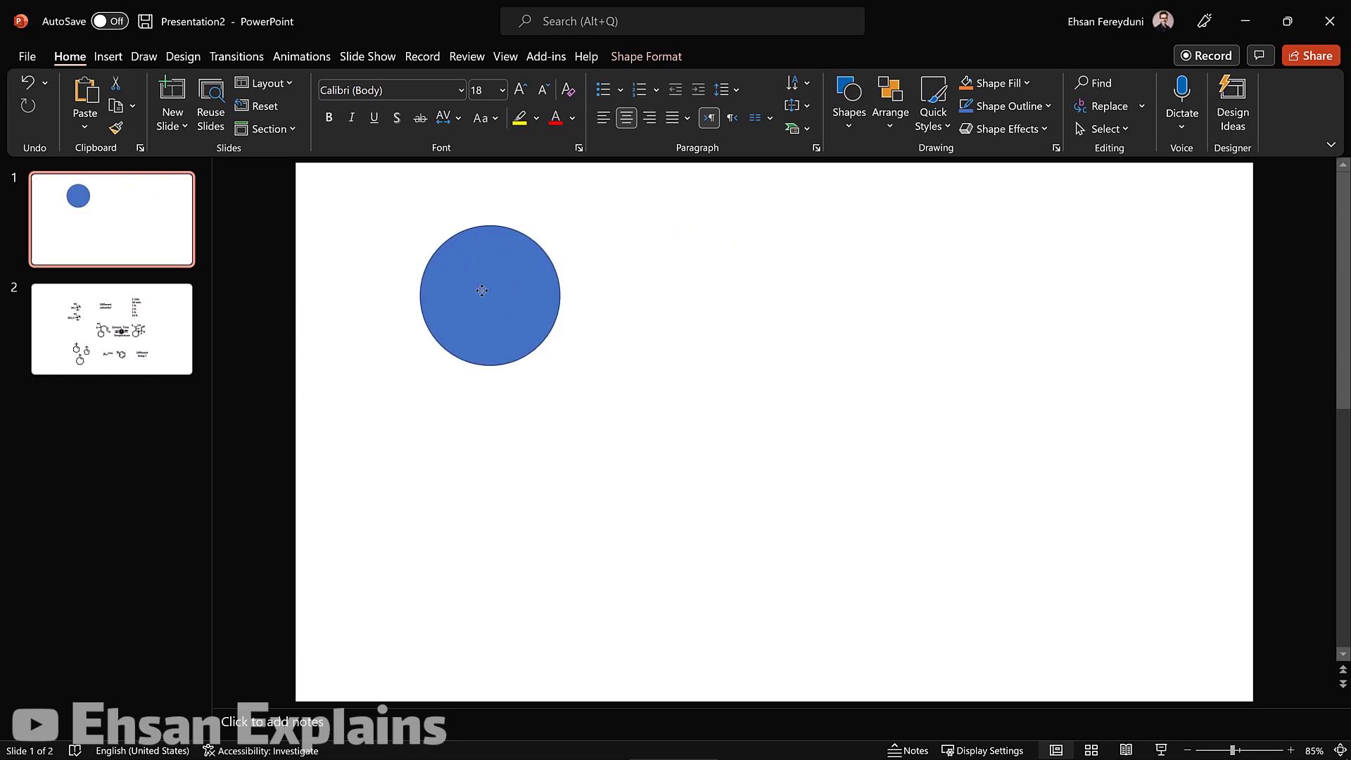
pyautogui.moveTo(481, 277); pyautogui.dragTo(488, 311)
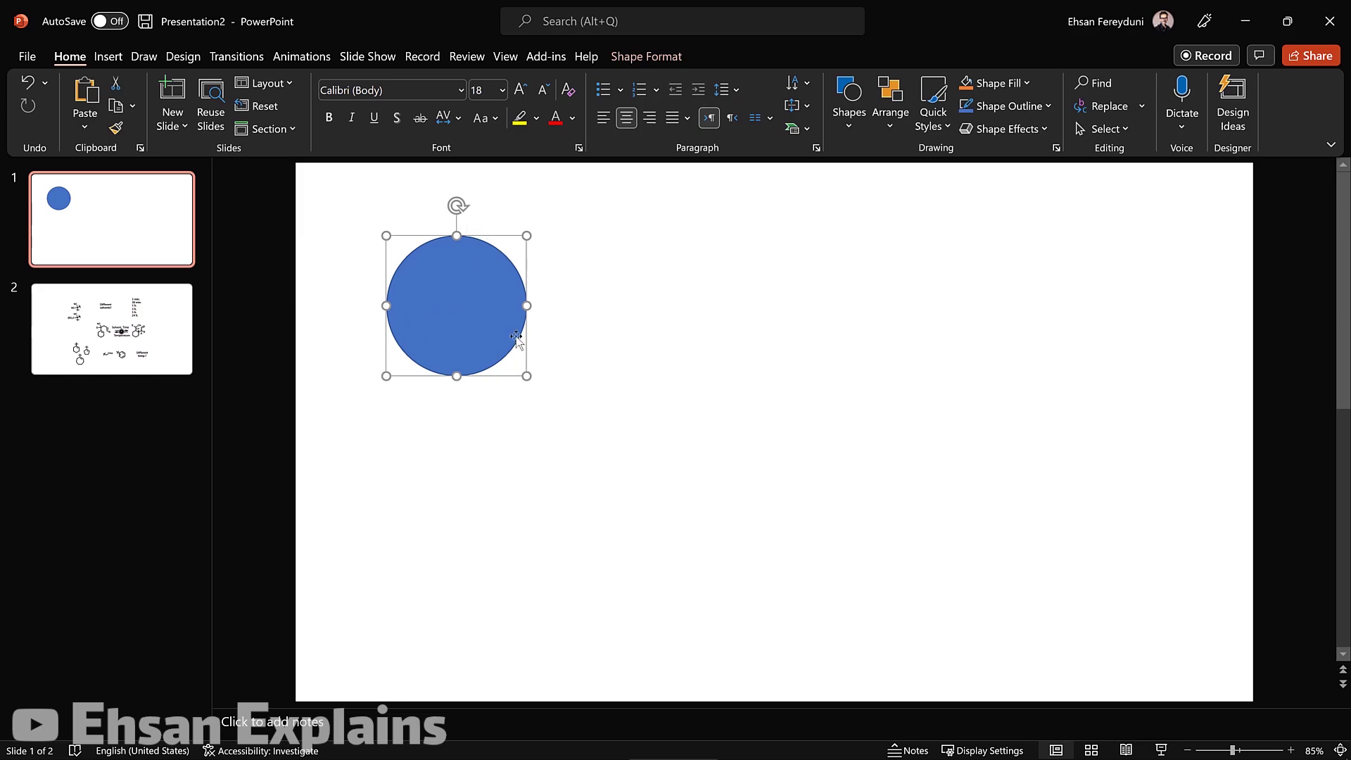
pyautogui.rightClick(508, 325)
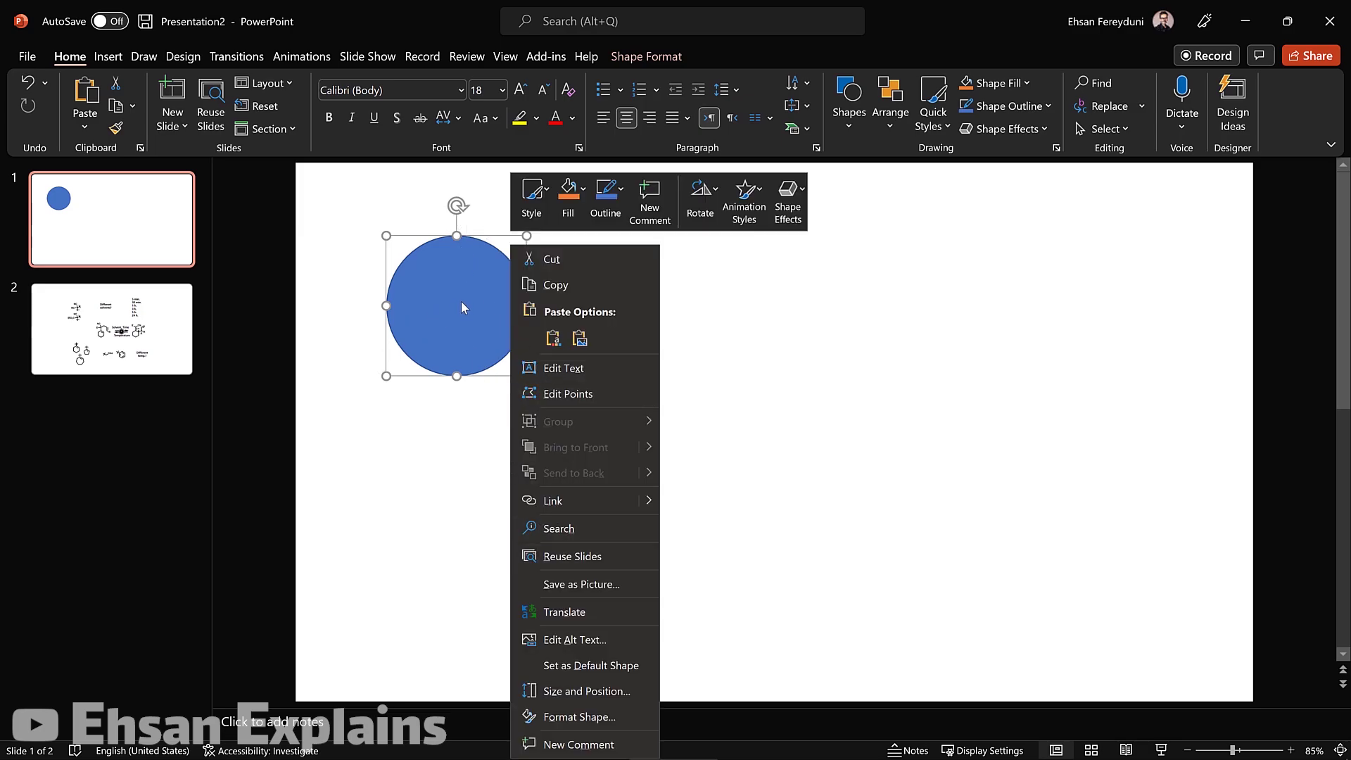
pyautogui.rightClick(468, 248)
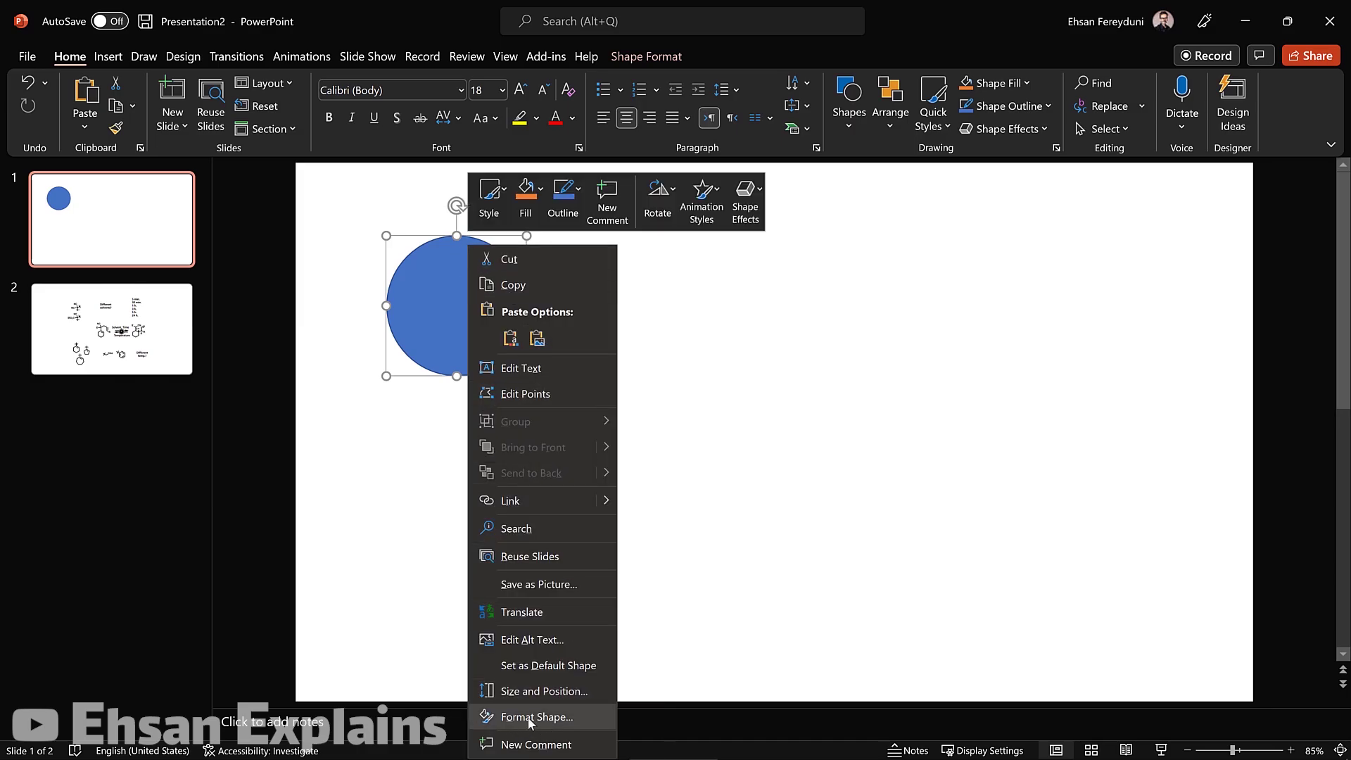
# Show the Format Shape pane for slide 1's circle, with its Solid fill at 0% transparency
pyautogui.click(539, 717)
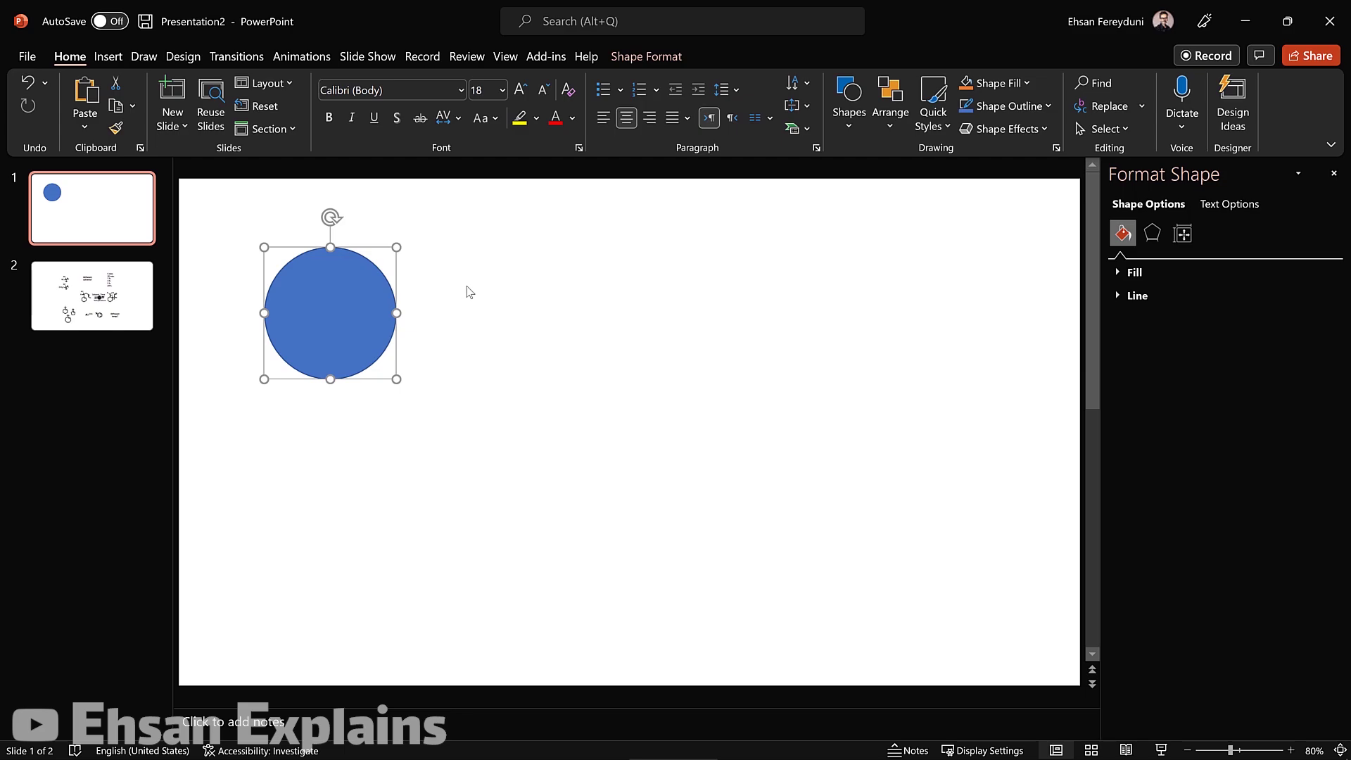
pyautogui.click(1122, 272)
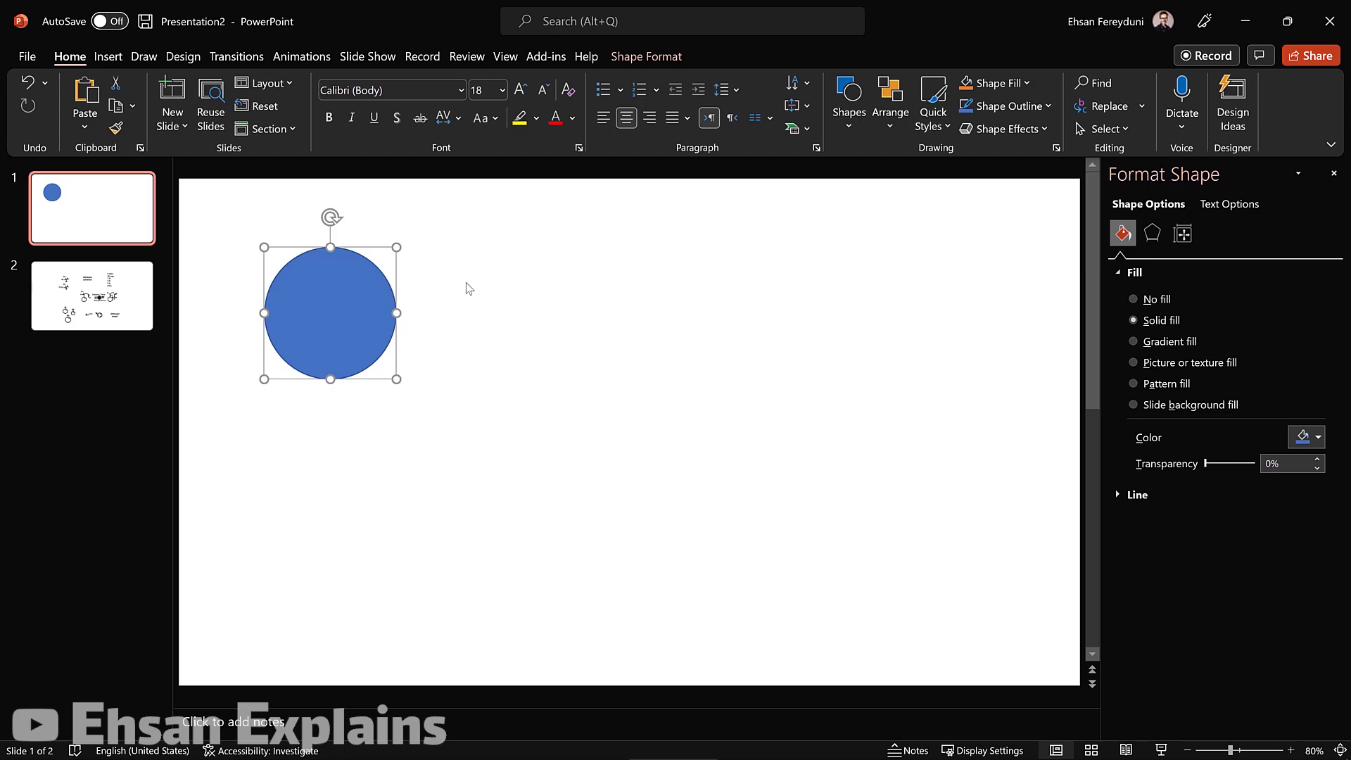
pyautogui.click(1119, 274)
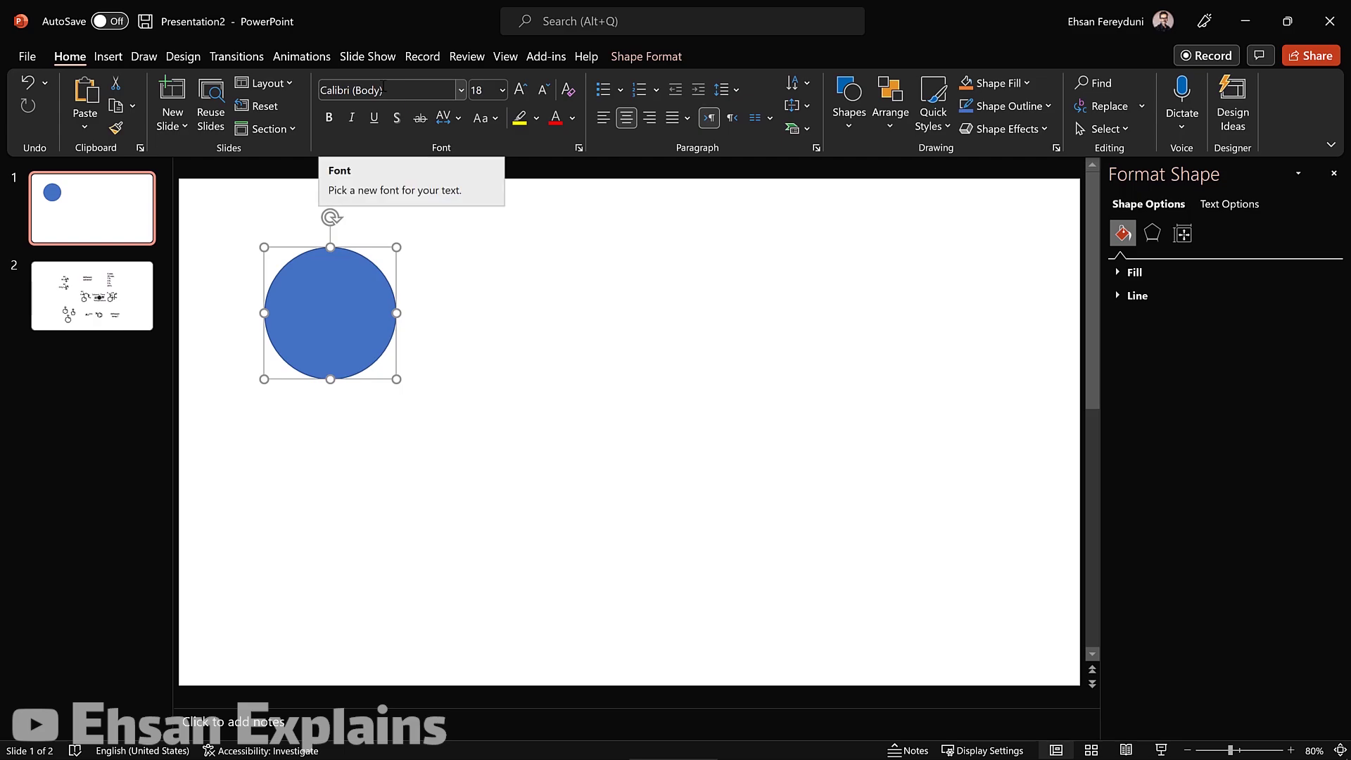
pyautogui.click(591, 293)
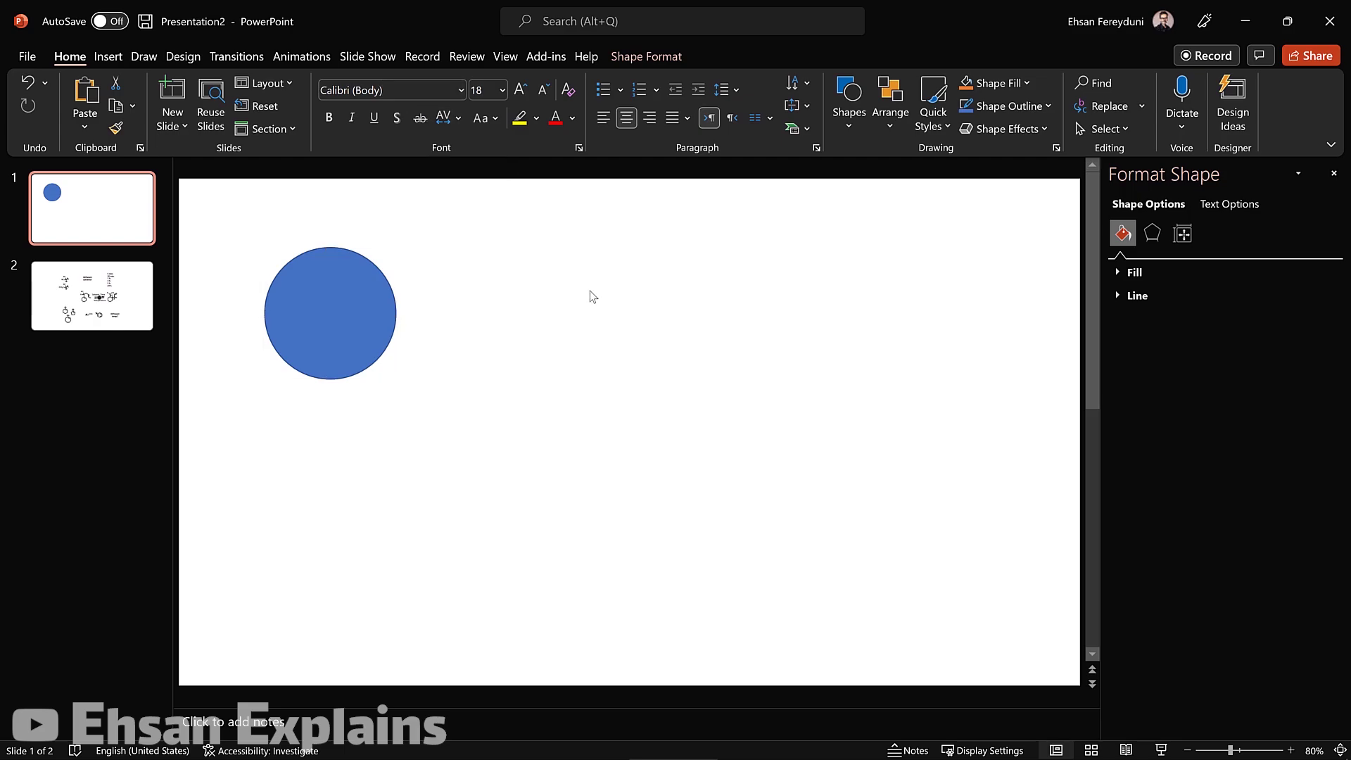
pyautogui.click(382, 278)
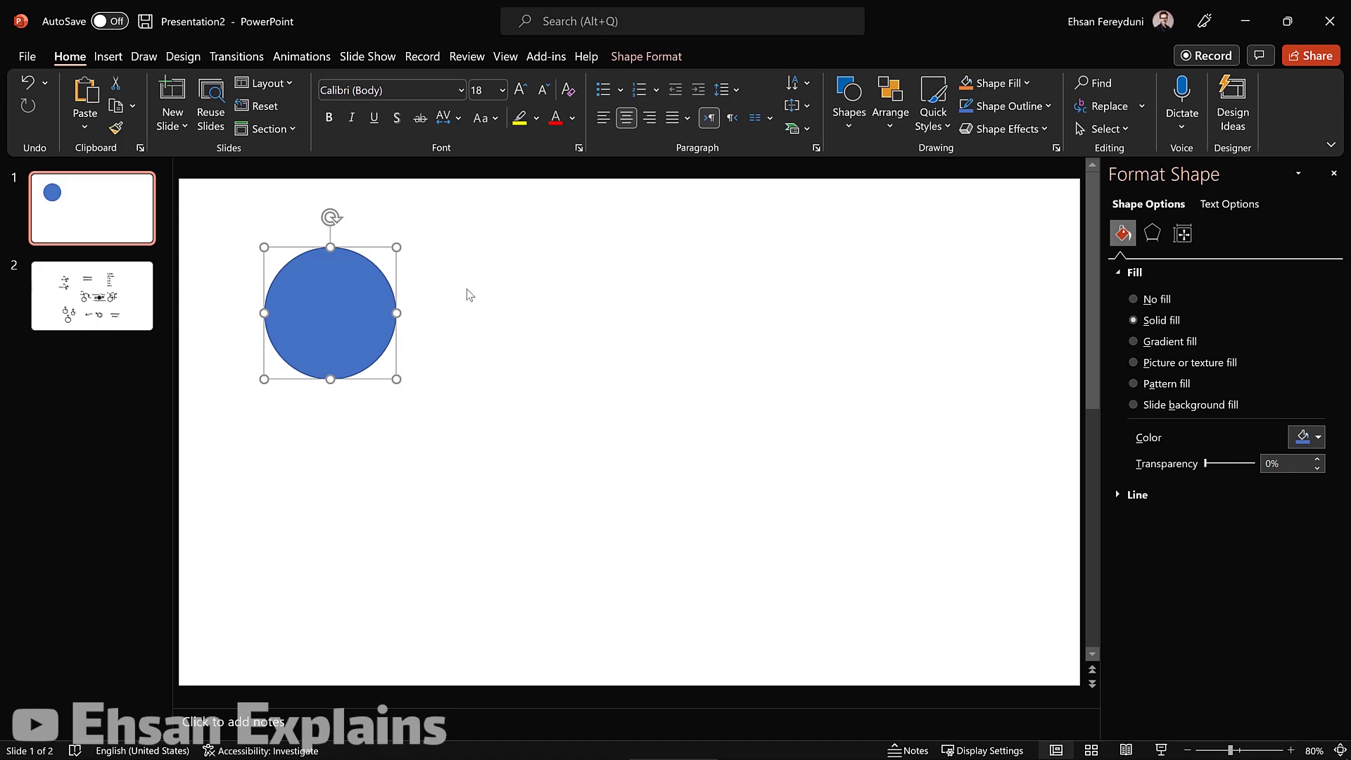
pyautogui.click(542, 290)
pyautogui.click(1333, 173)
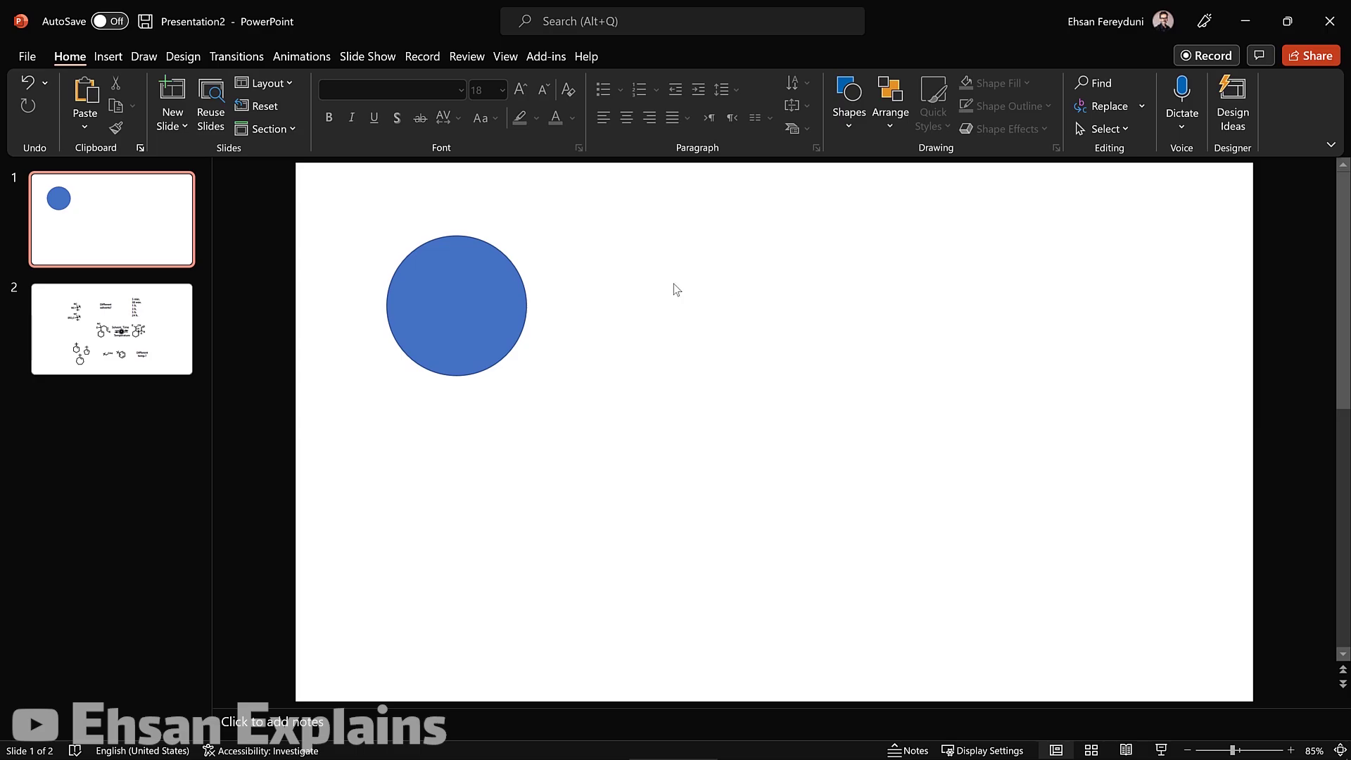
pyautogui.rightClick(493, 275)
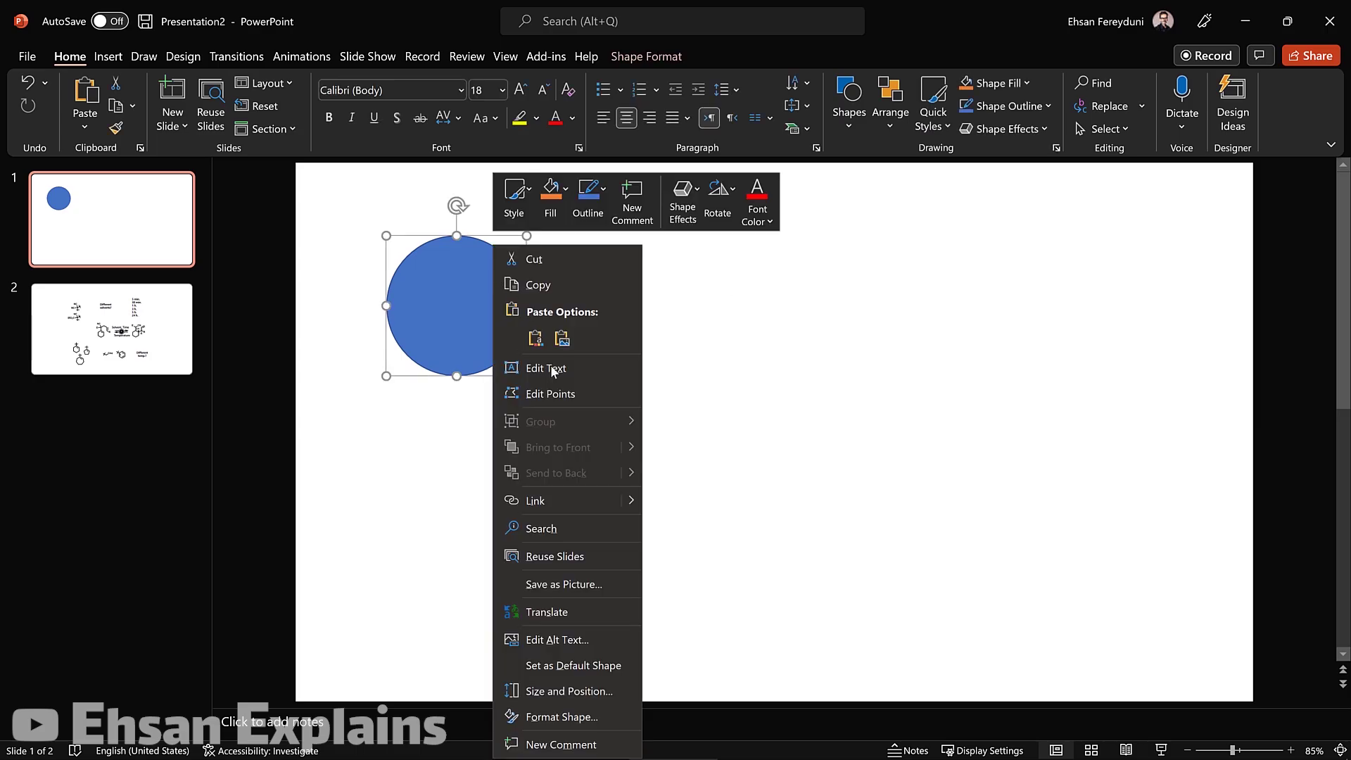
pyautogui.click(575, 718)
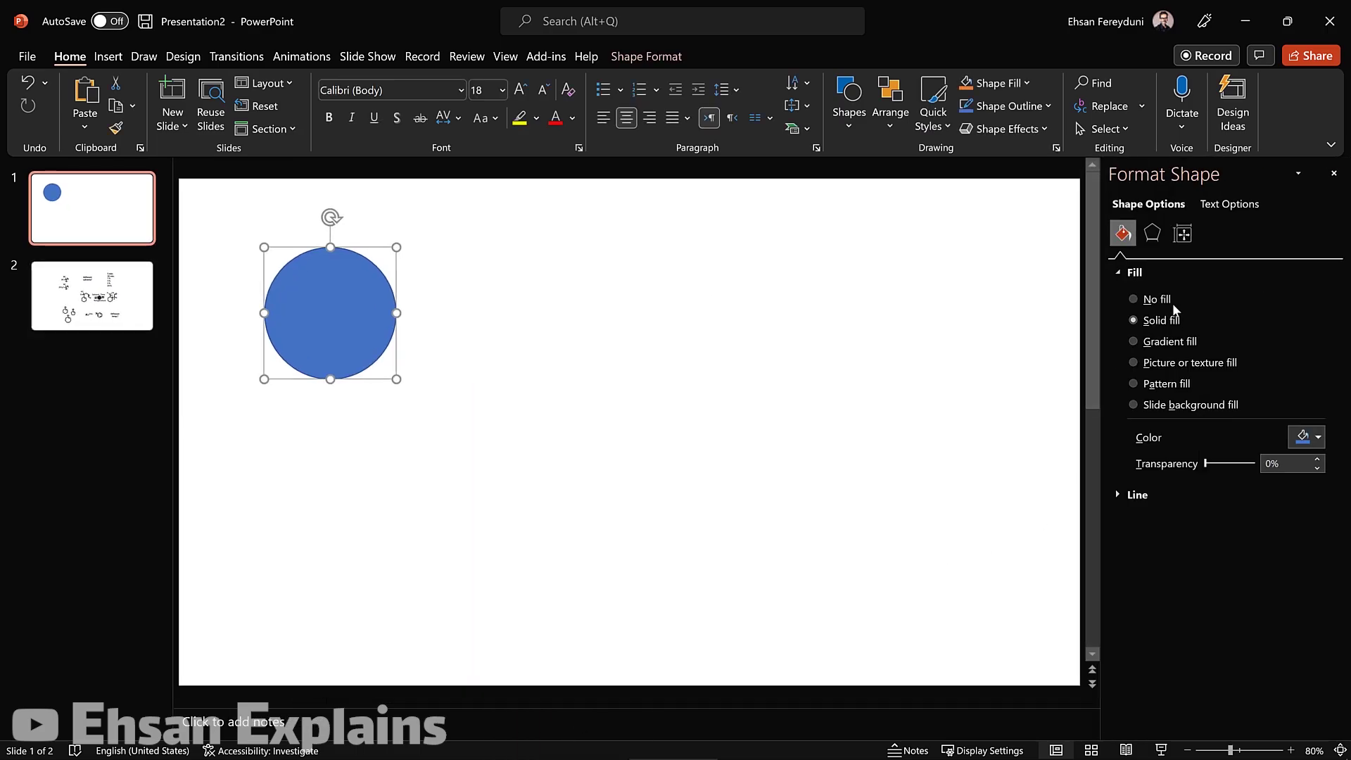
pyautogui.click(1120, 274)
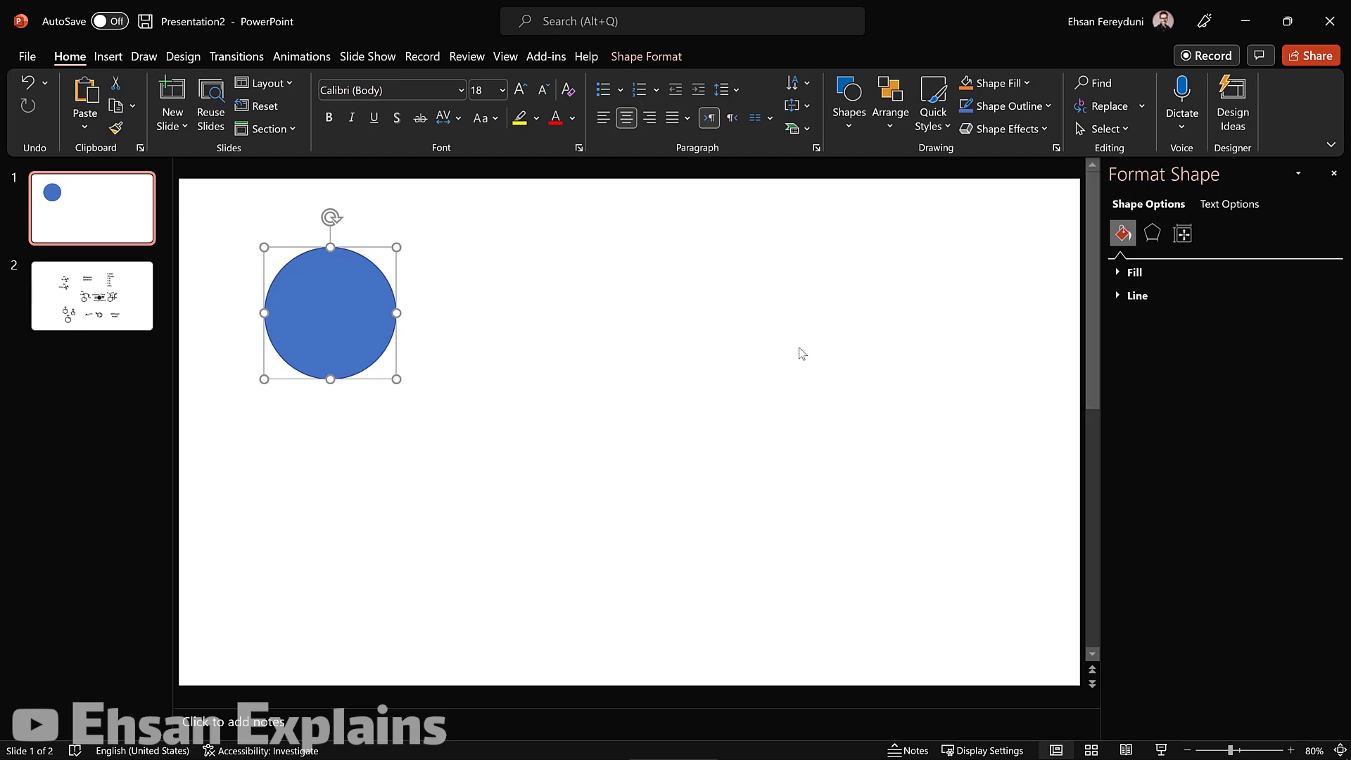
# Increase the circle's outline width to 3 pt
pyautogui.click(1121, 297)
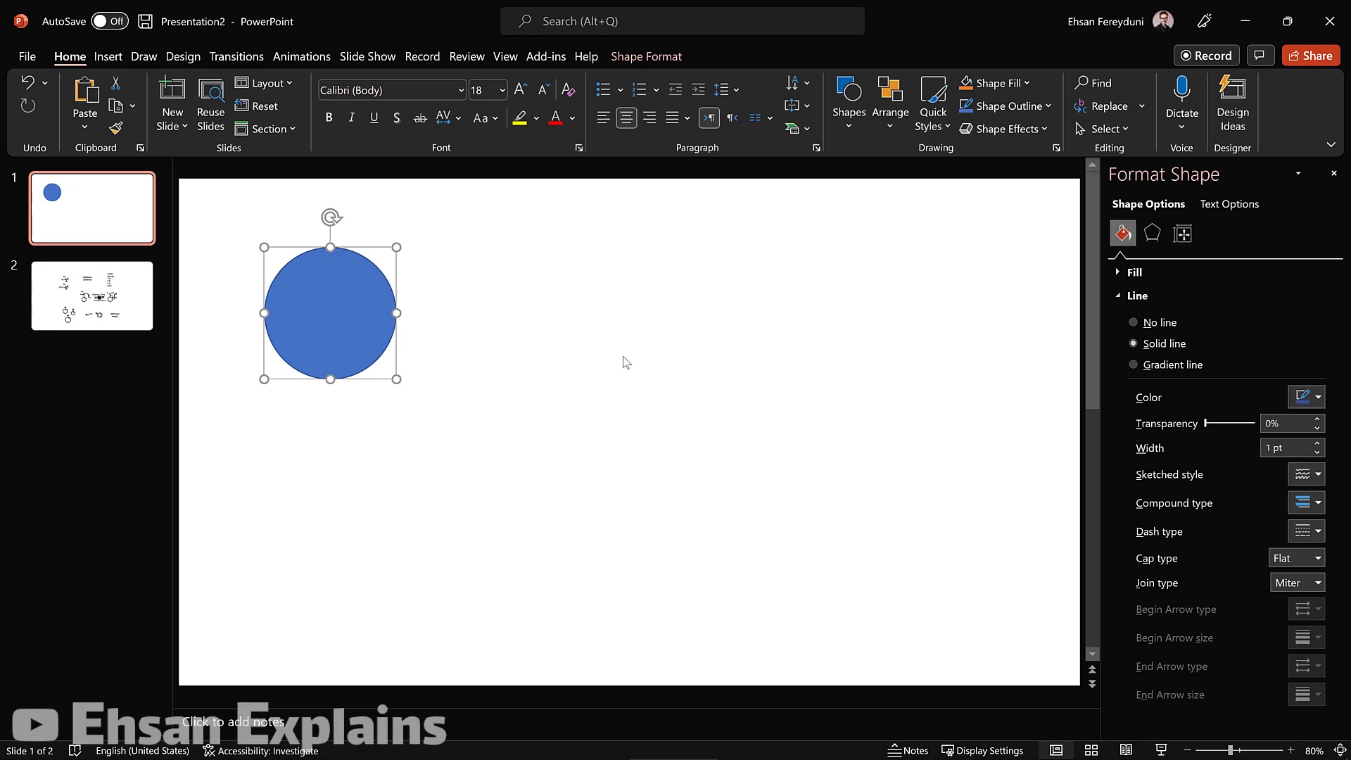
pyautogui.click(1316, 445)
pyautogui.click(1316, 445)
pyautogui.click(1316, 445)
pyautogui.click(1316, 445)
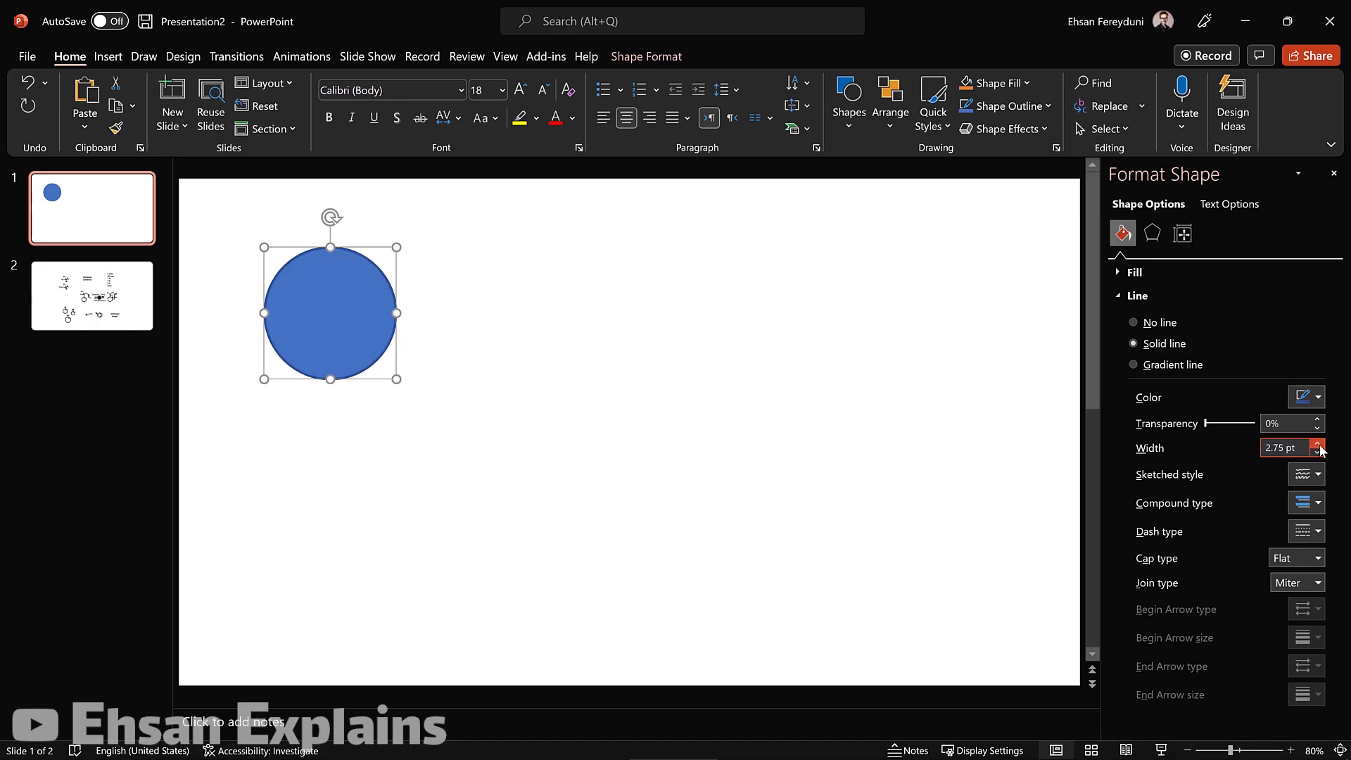
pyautogui.click(1316, 445)
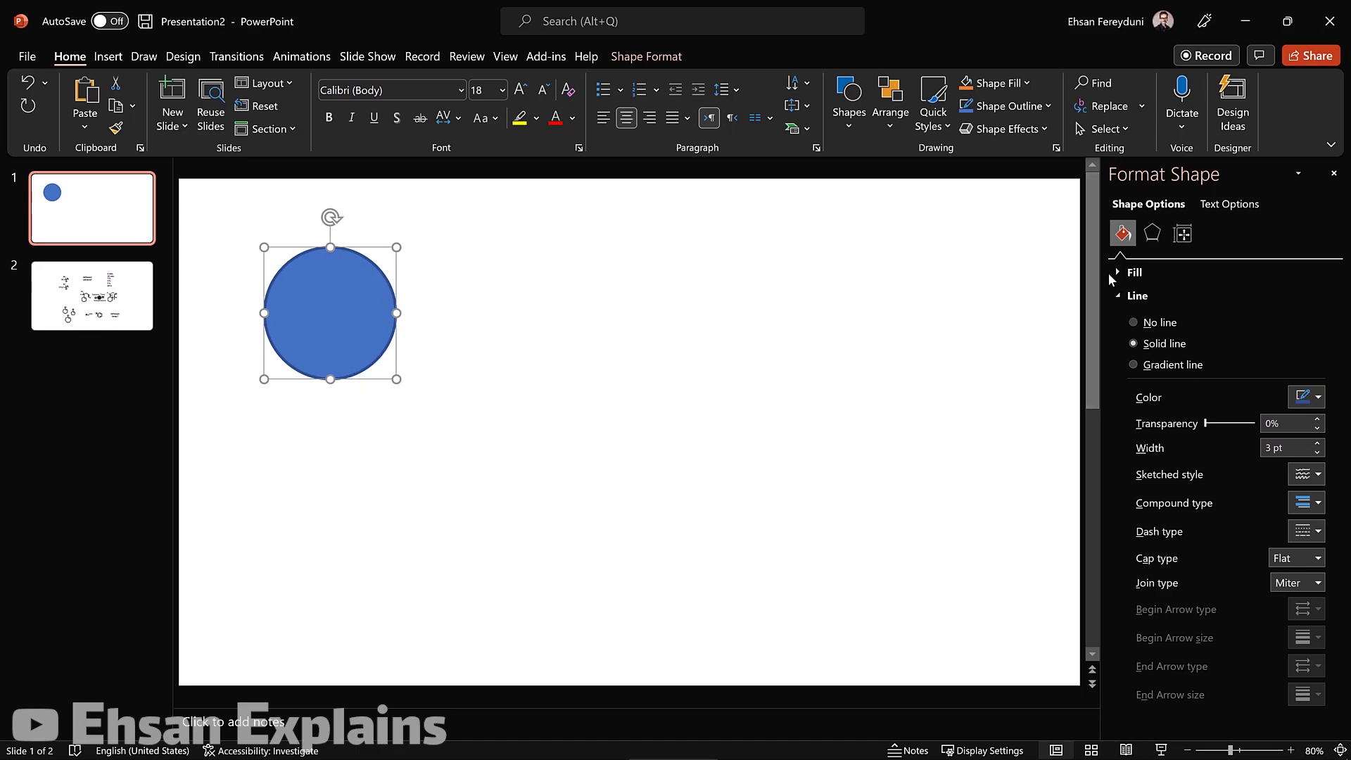
# Fill the circle orange and bring up the custom Colors dialog showing #ED7D31
pyautogui.click(1148, 276)
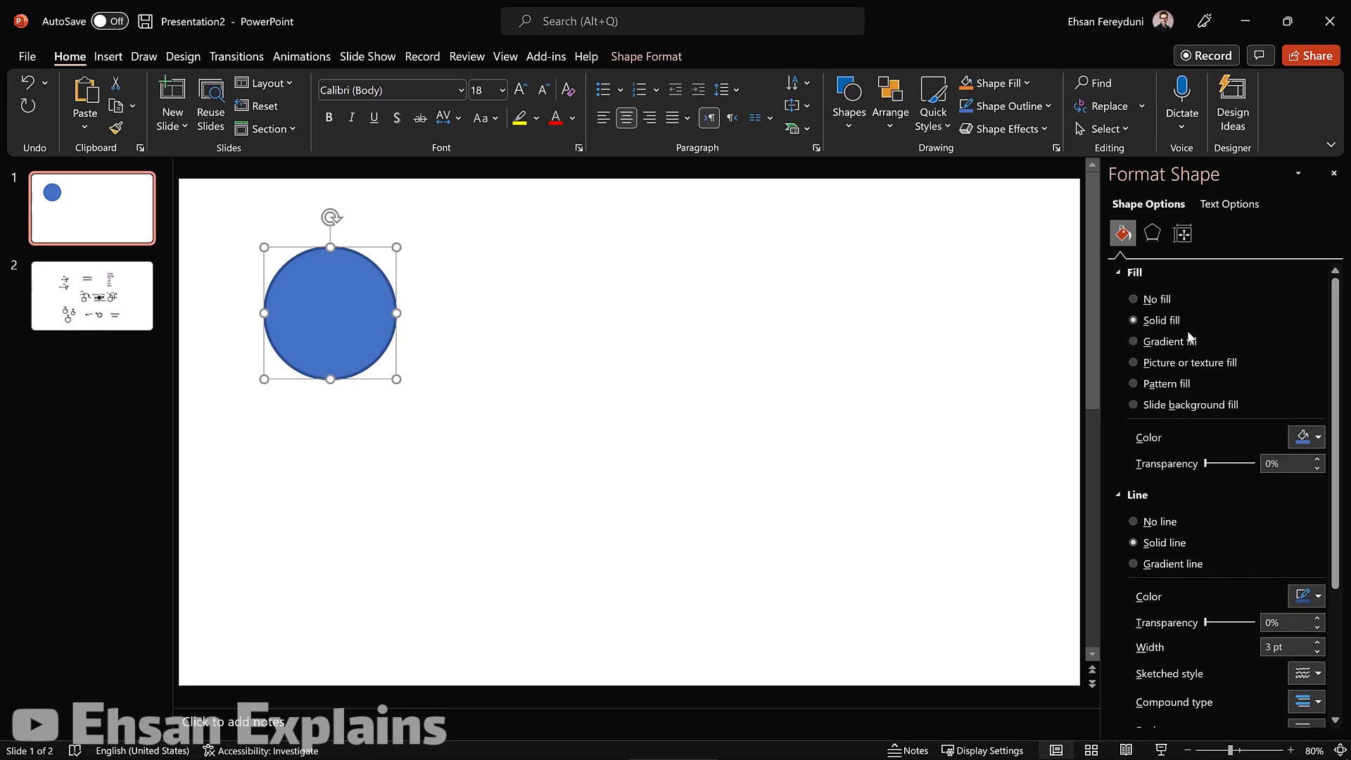
pyautogui.click(1322, 438)
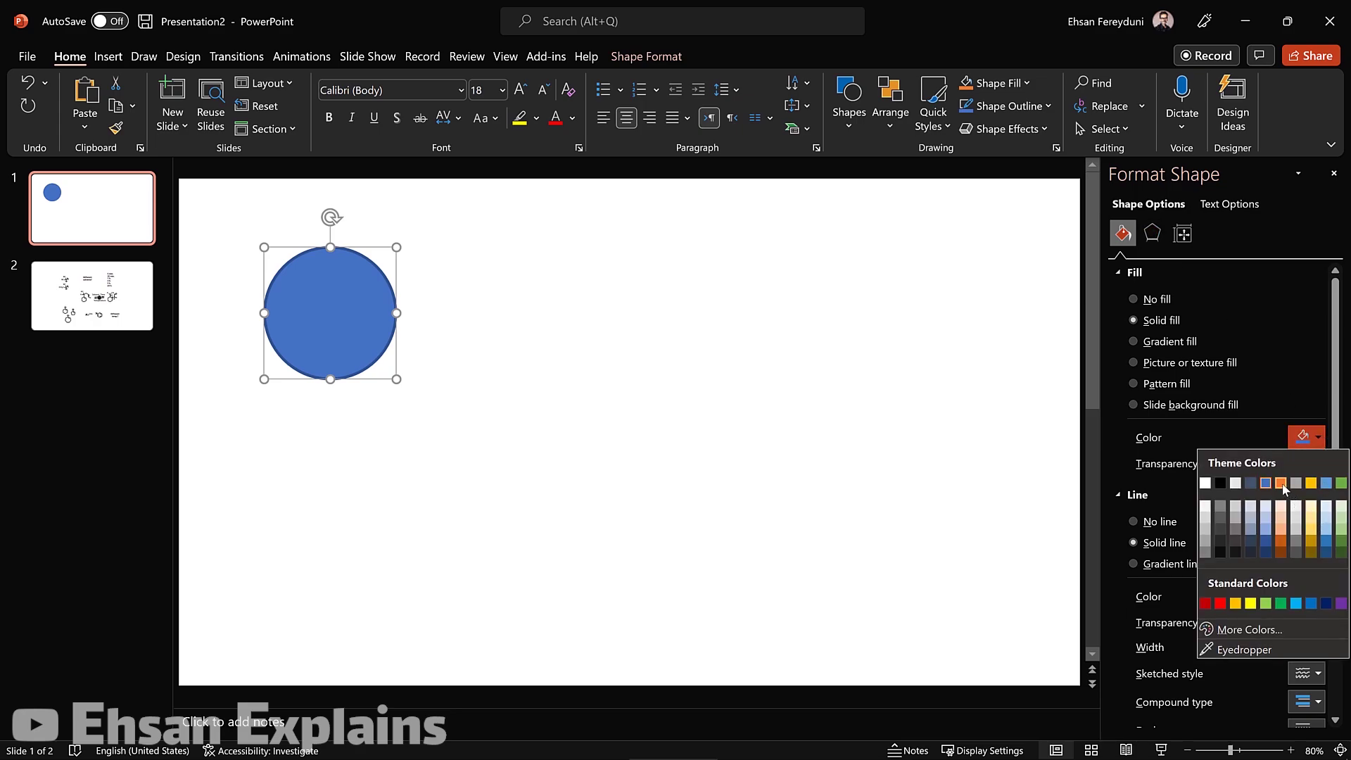
pyautogui.click(1280, 483)
pyautogui.click(407, 320)
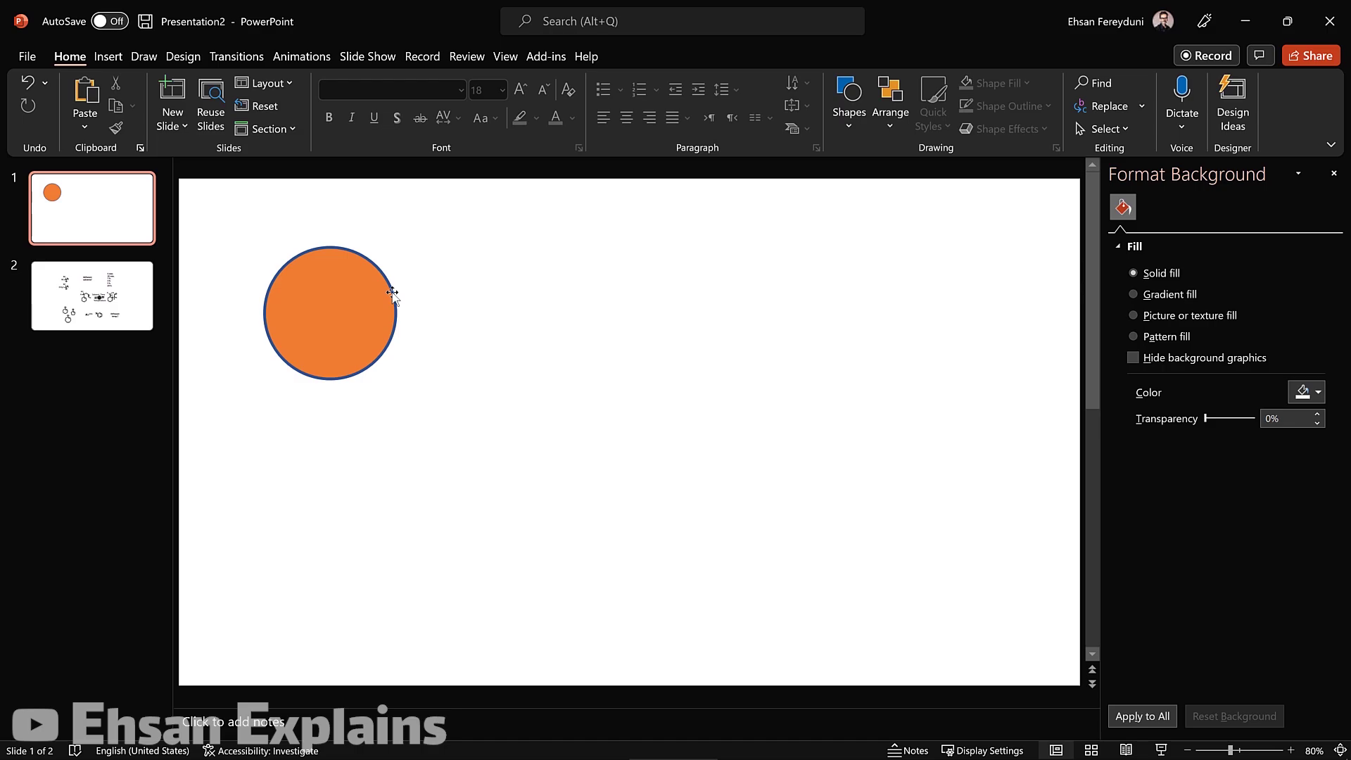
pyautogui.click(390, 294)
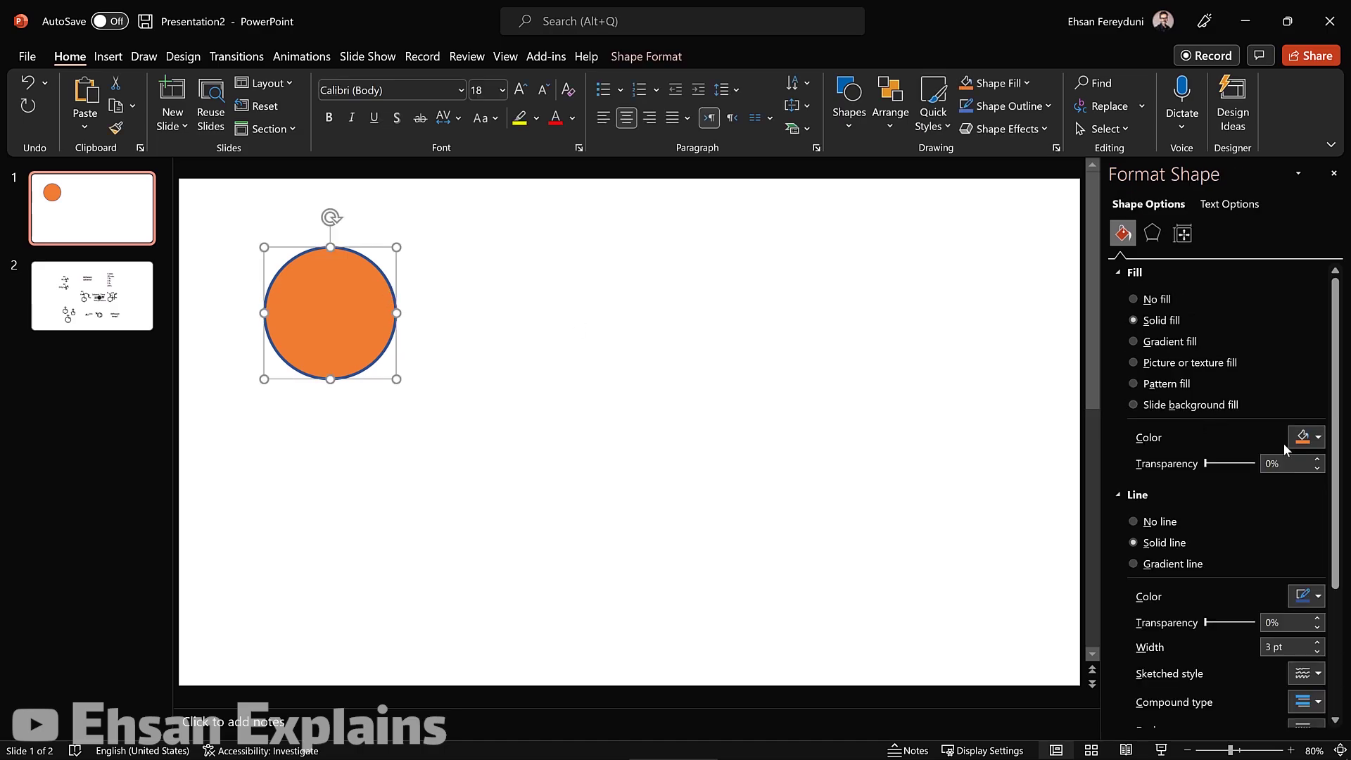
pyautogui.click(1318, 440)
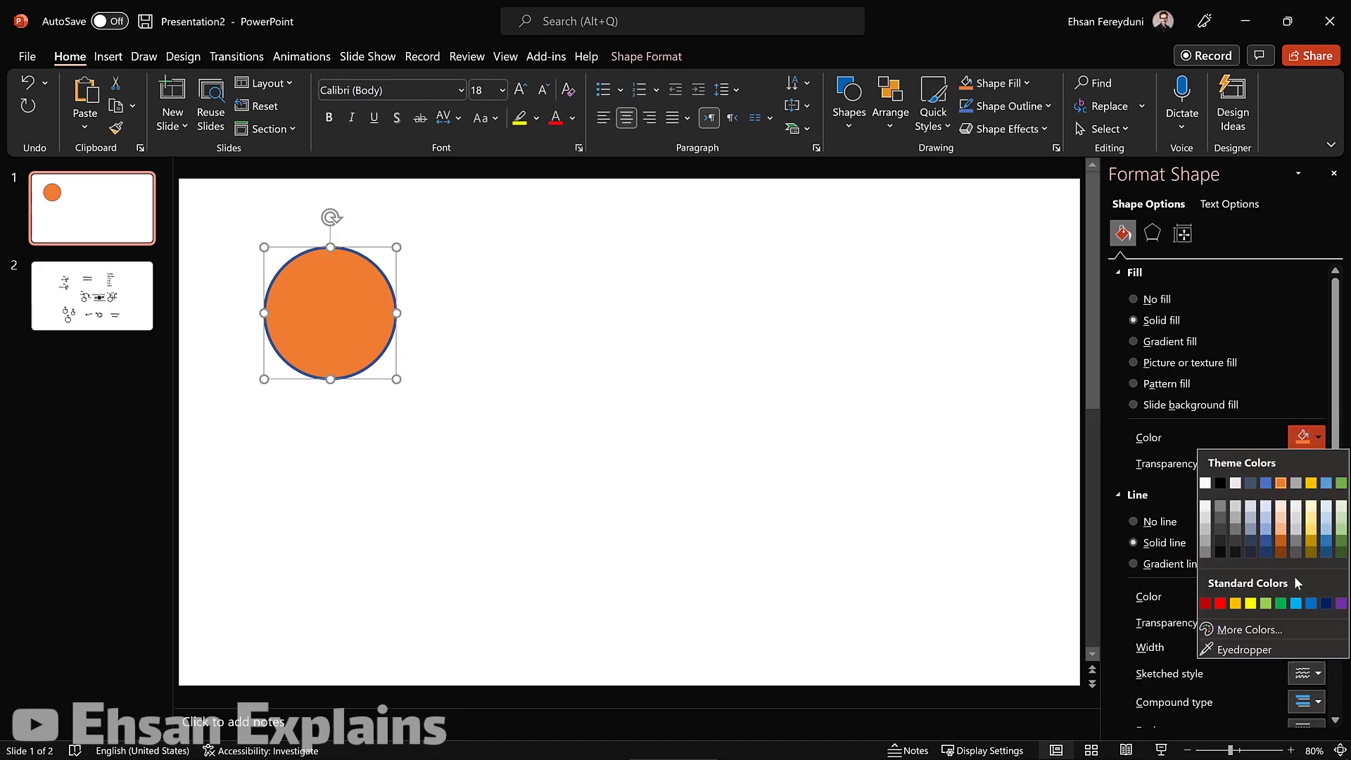
pyautogui.click(1249, 629)
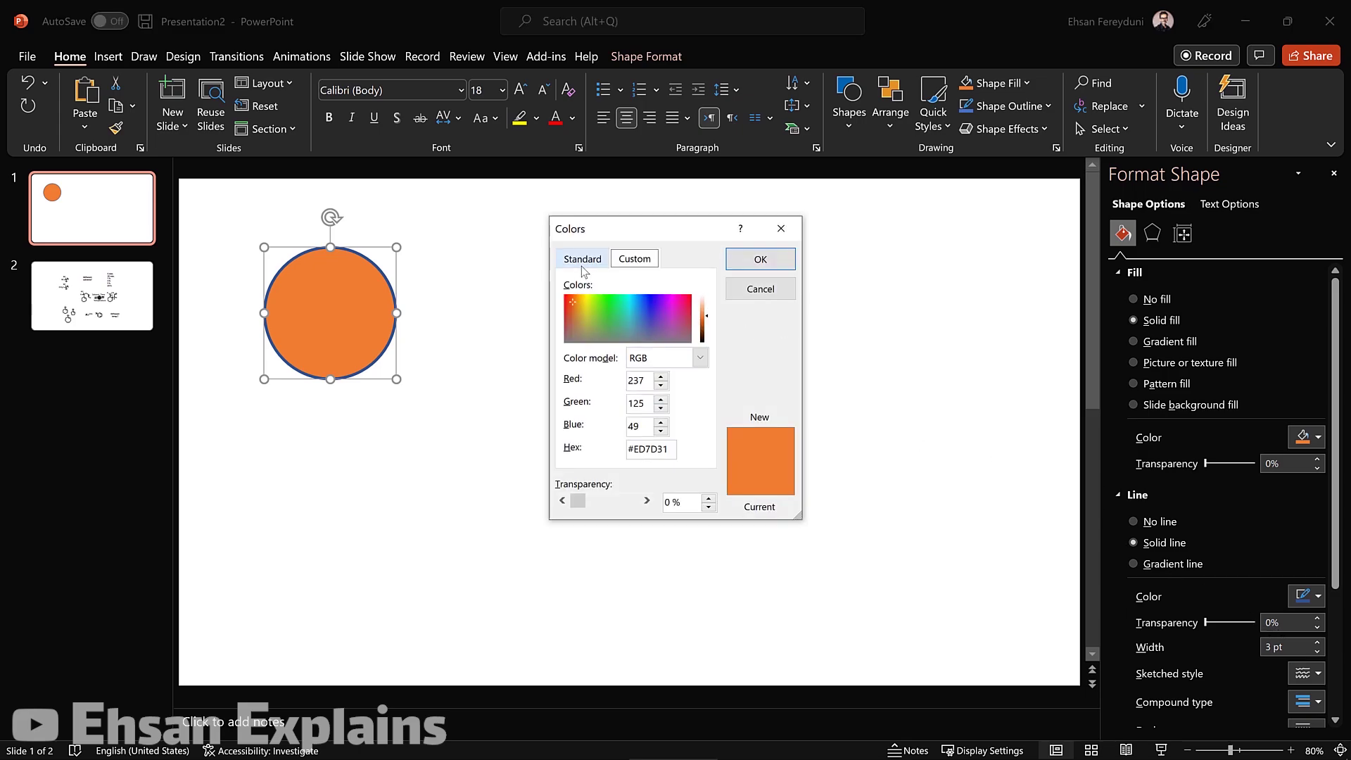
# Fill the circle with a lighter shade of orange from More Colors
pyautogui.click(706, 314)
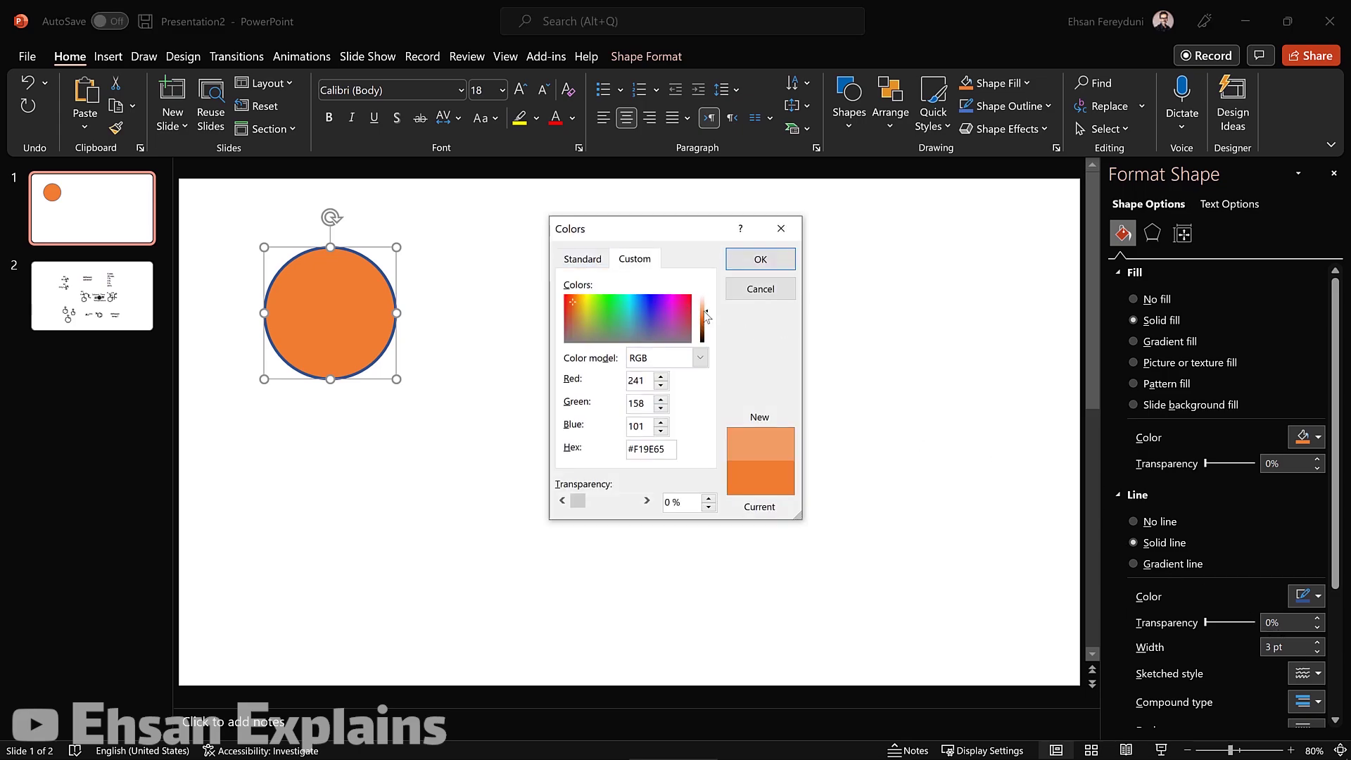
pyautogui.click(706, 313)
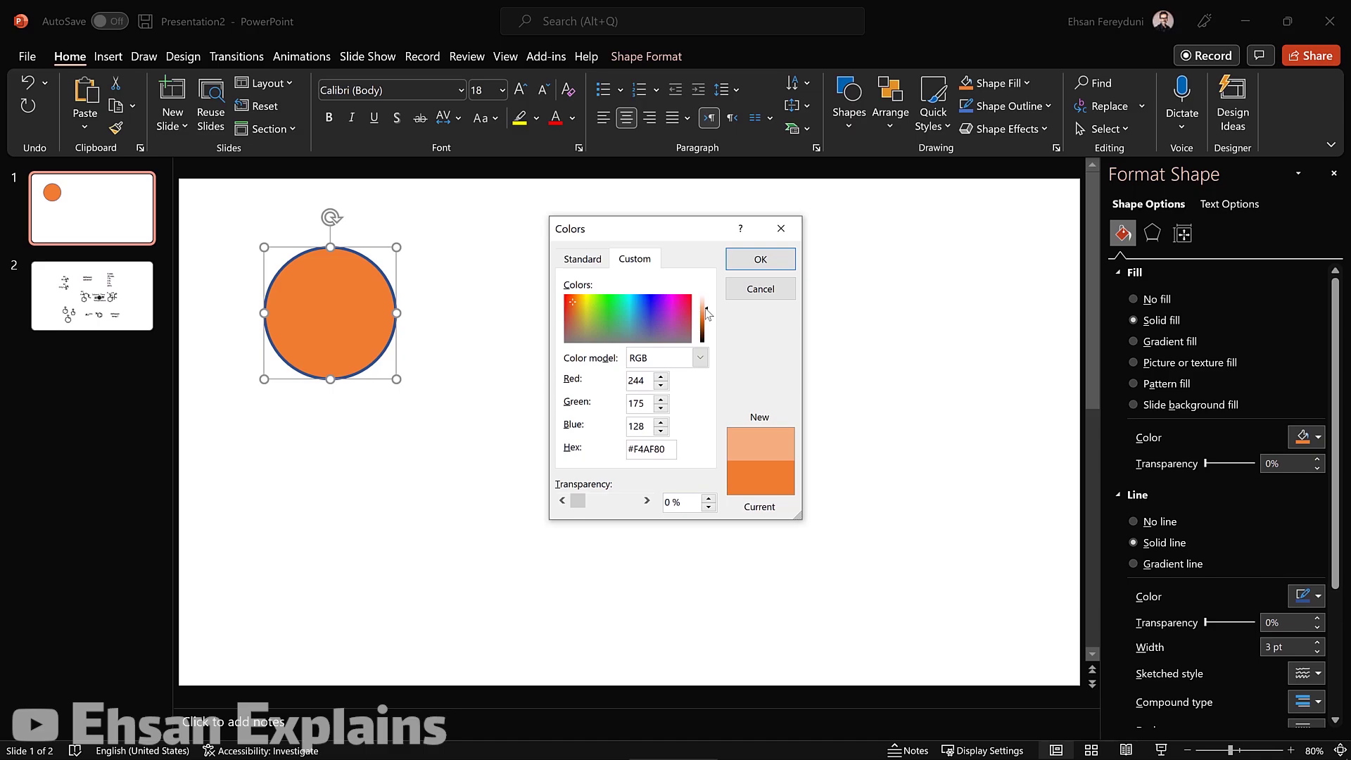
pyautogui.click(777, 266)
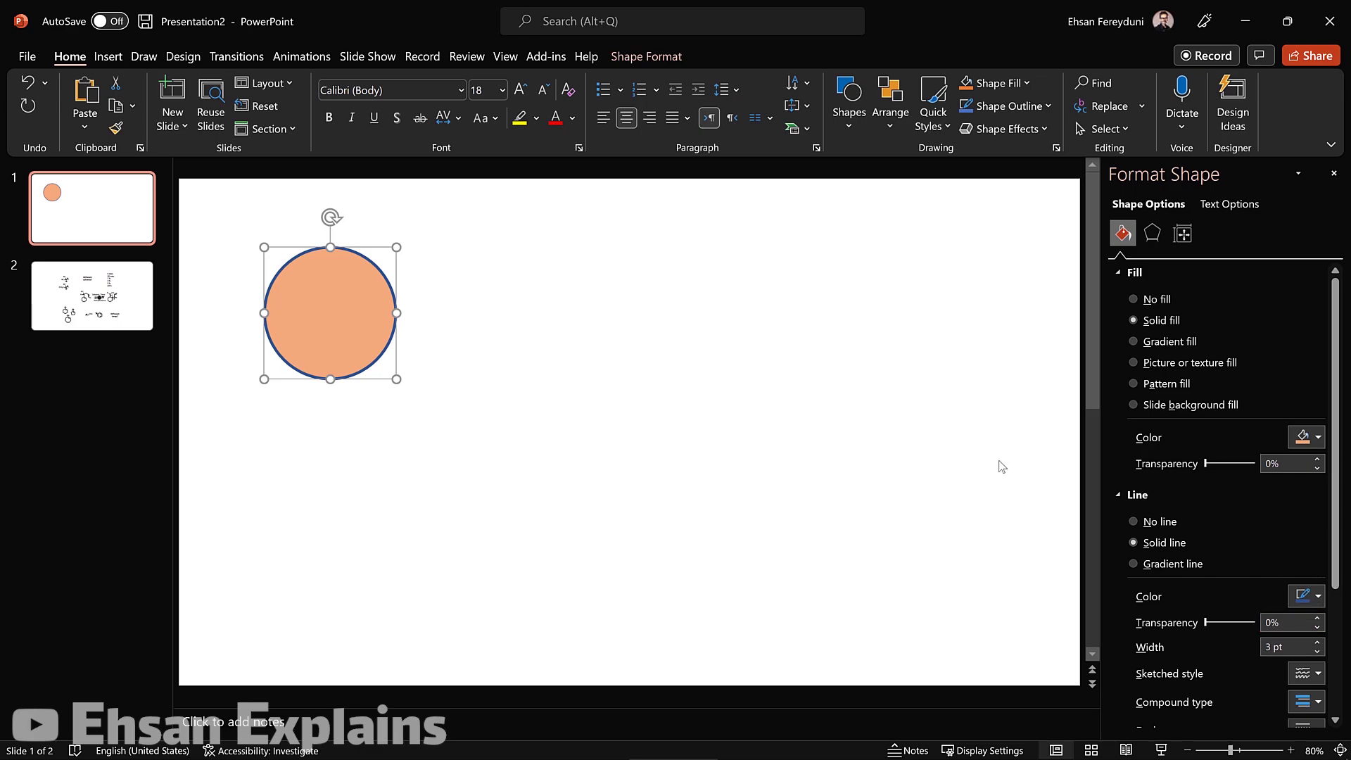
# Change the circle's outline to the darker orange theme colour and move the circle slightly up
pyautogui.scroll(-2, 1263, 528)
pyautogui.scroll(-1, 1264, 529)
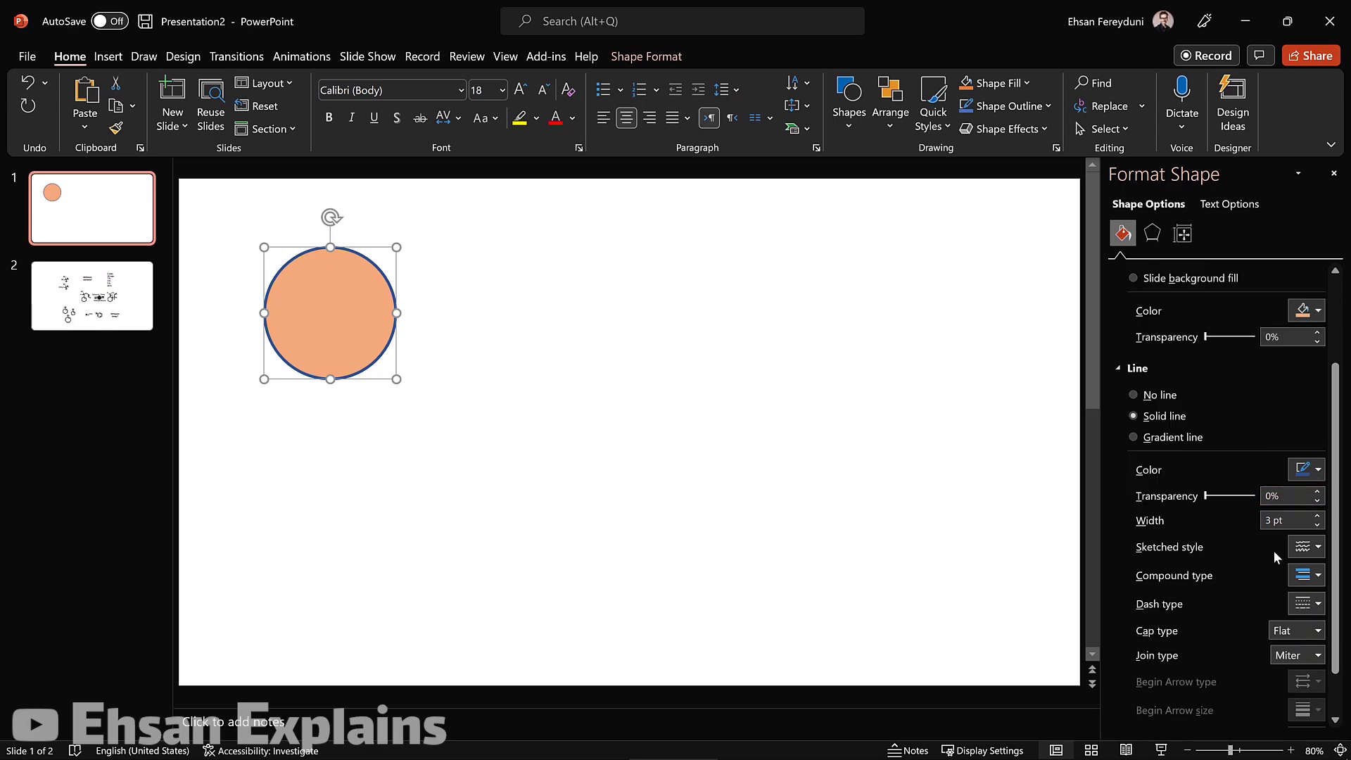
pyautogui.click(1319, 470)
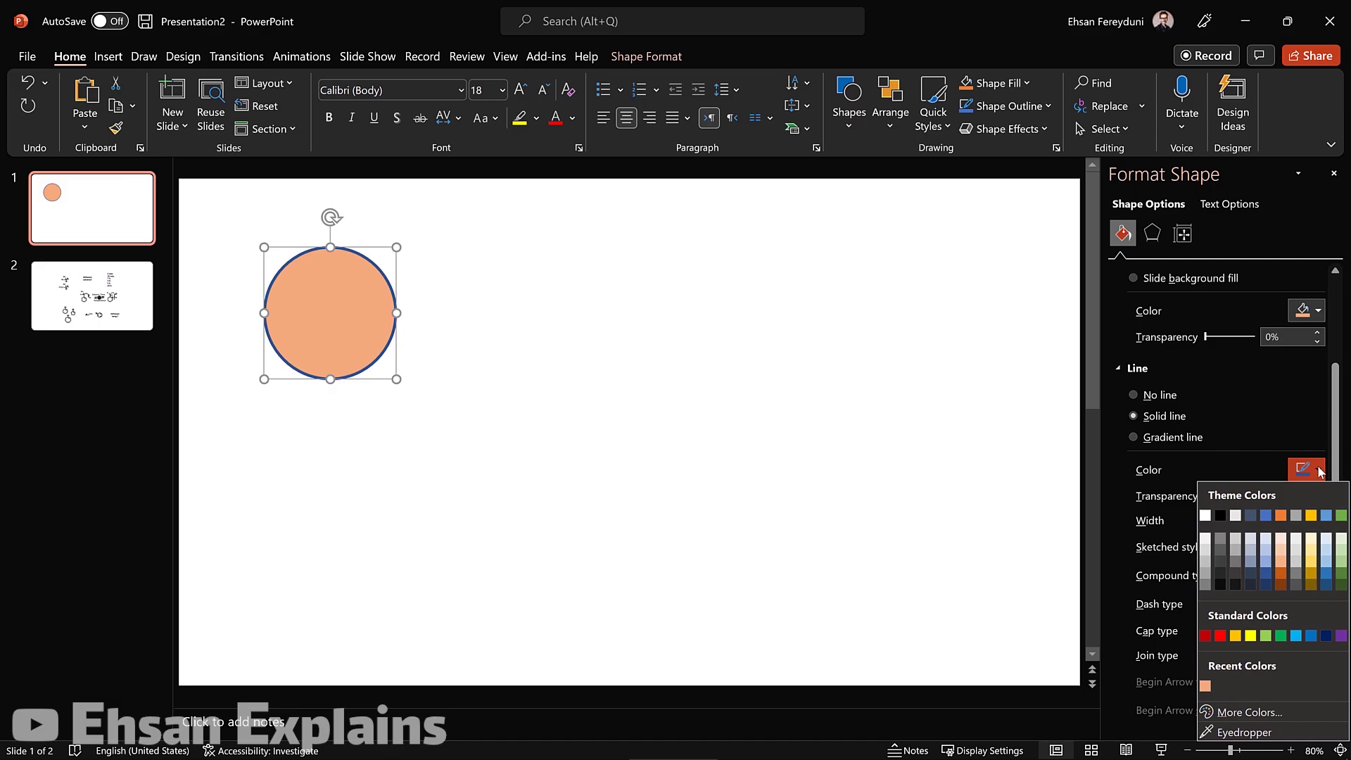
pyautogui.click(1205, 687)
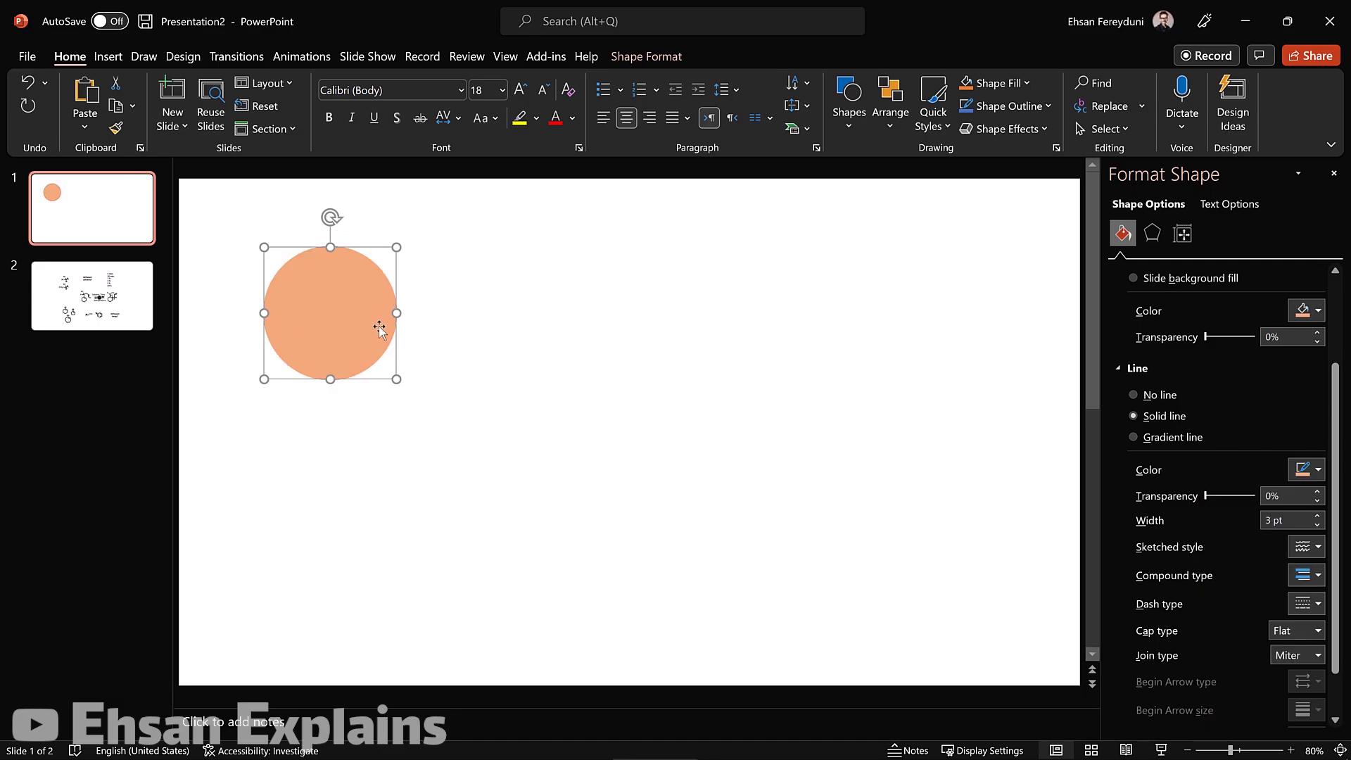
pyautogui.click(1309, 474)
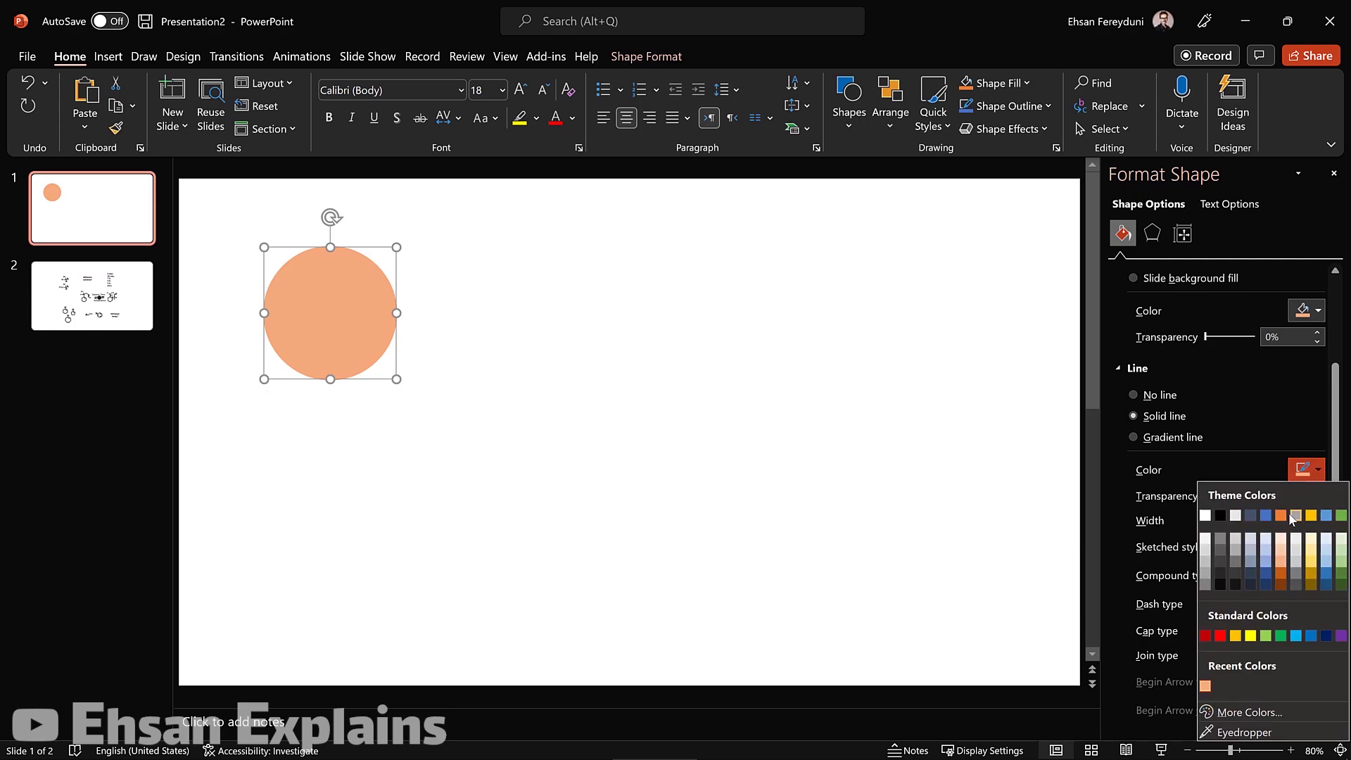
pyautogui.click(1281, 516)
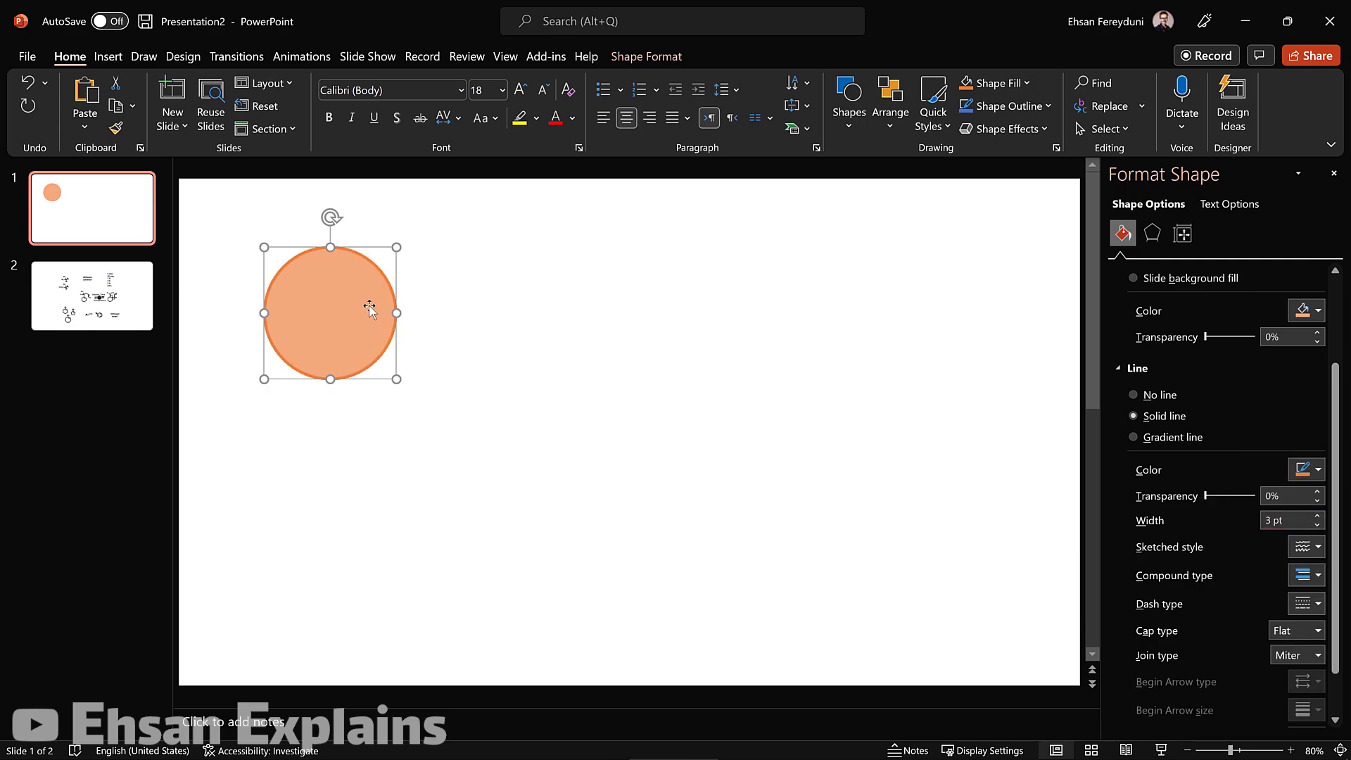
pyautogui.click(506, 283)
pyautogui.click(311, 293)
pyautogui.moveTo(374, 290); pyautogui.dragTo(369, 268)
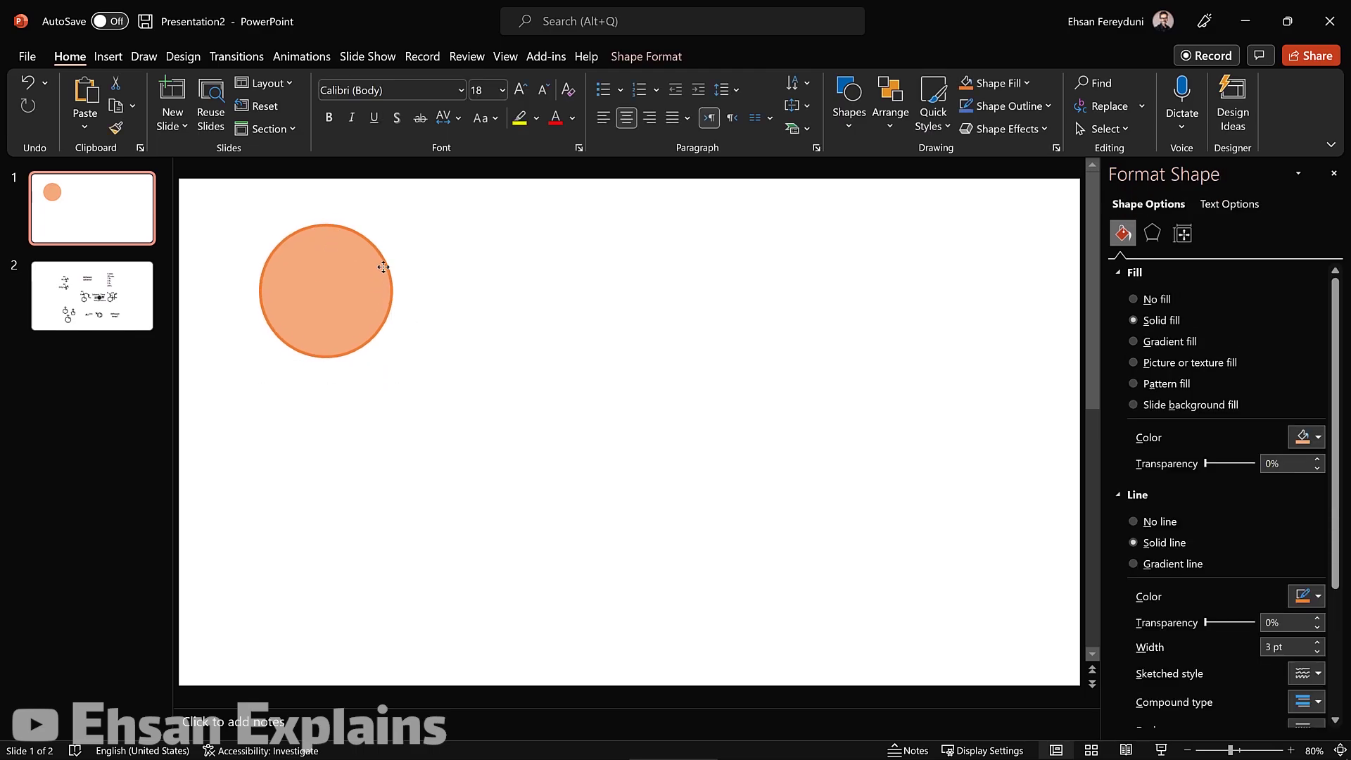
# Make a copy of the large circle and place it to the lower right
pyautogui.click(464, 285)
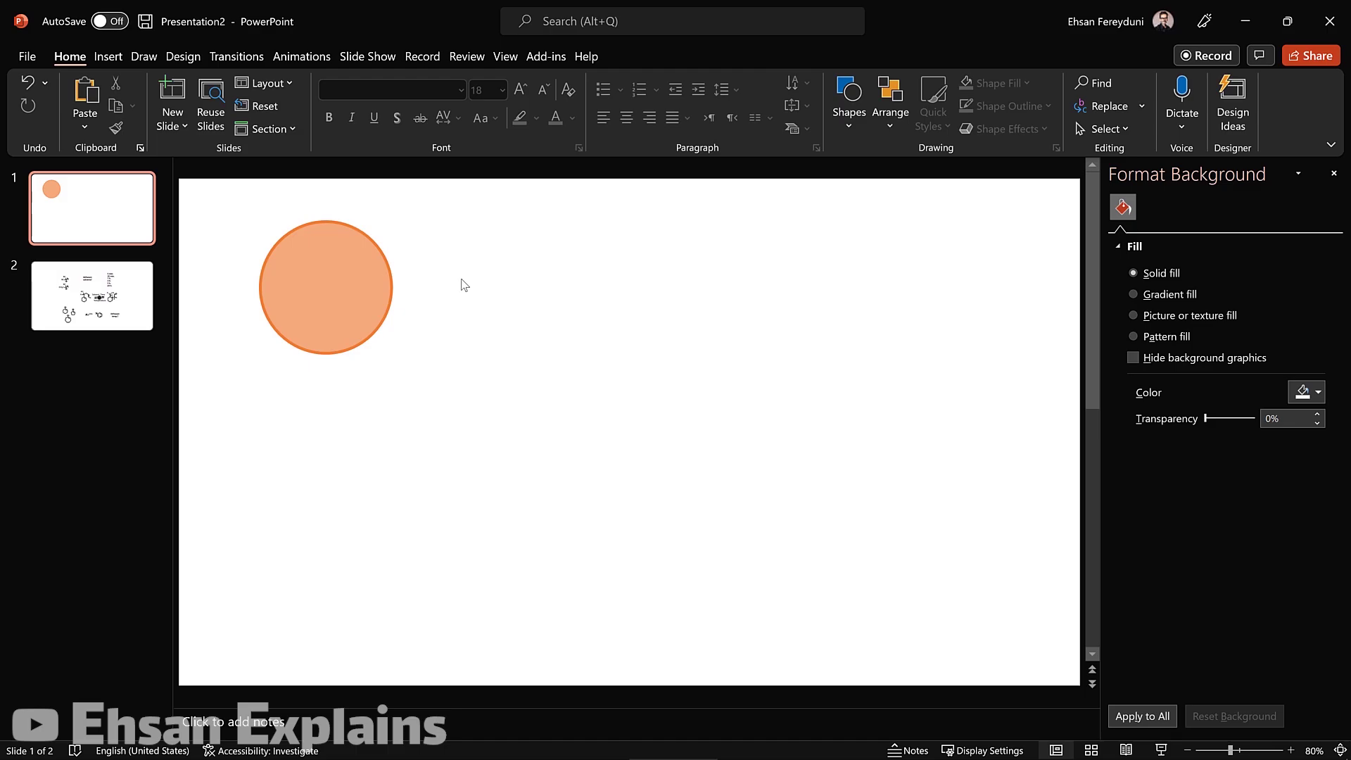
pyautogui.click(389, 299)
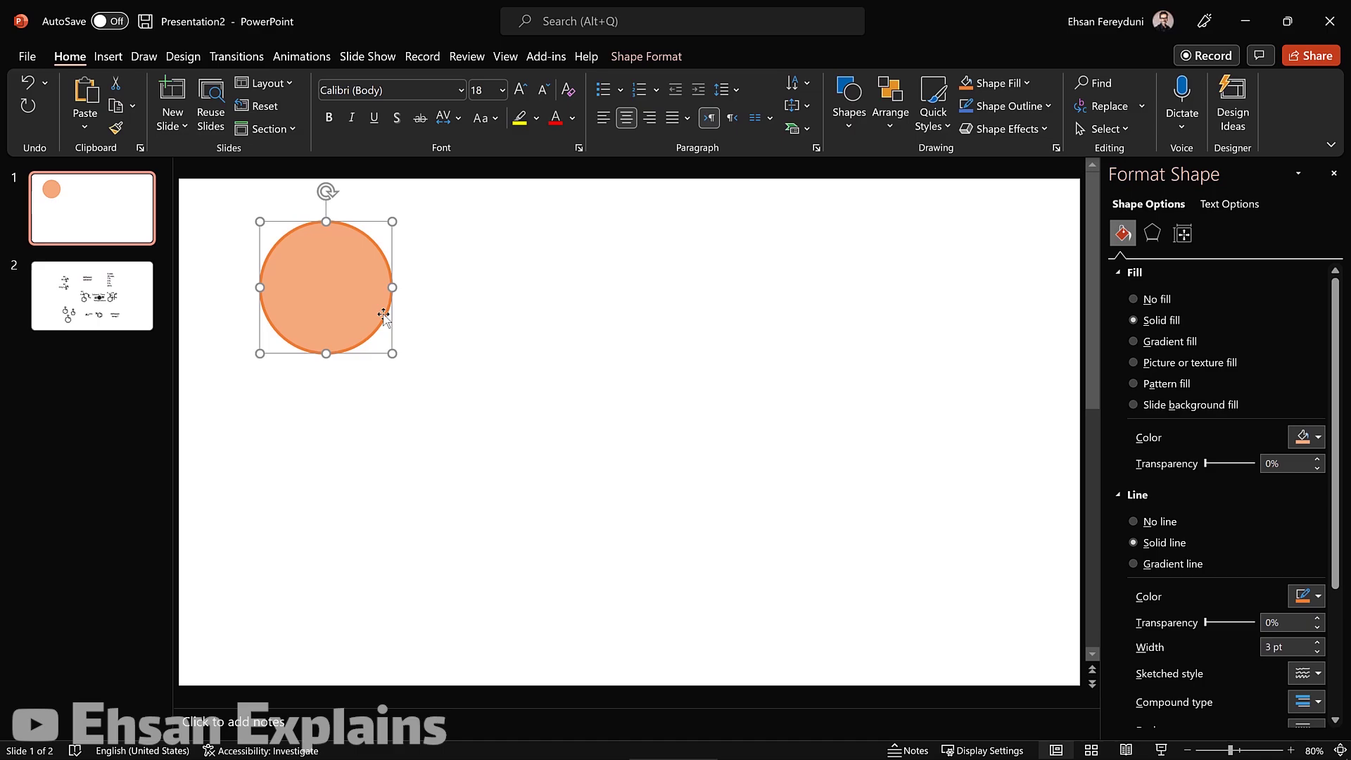
pyautogui.hotkey('ctrl', 'd')
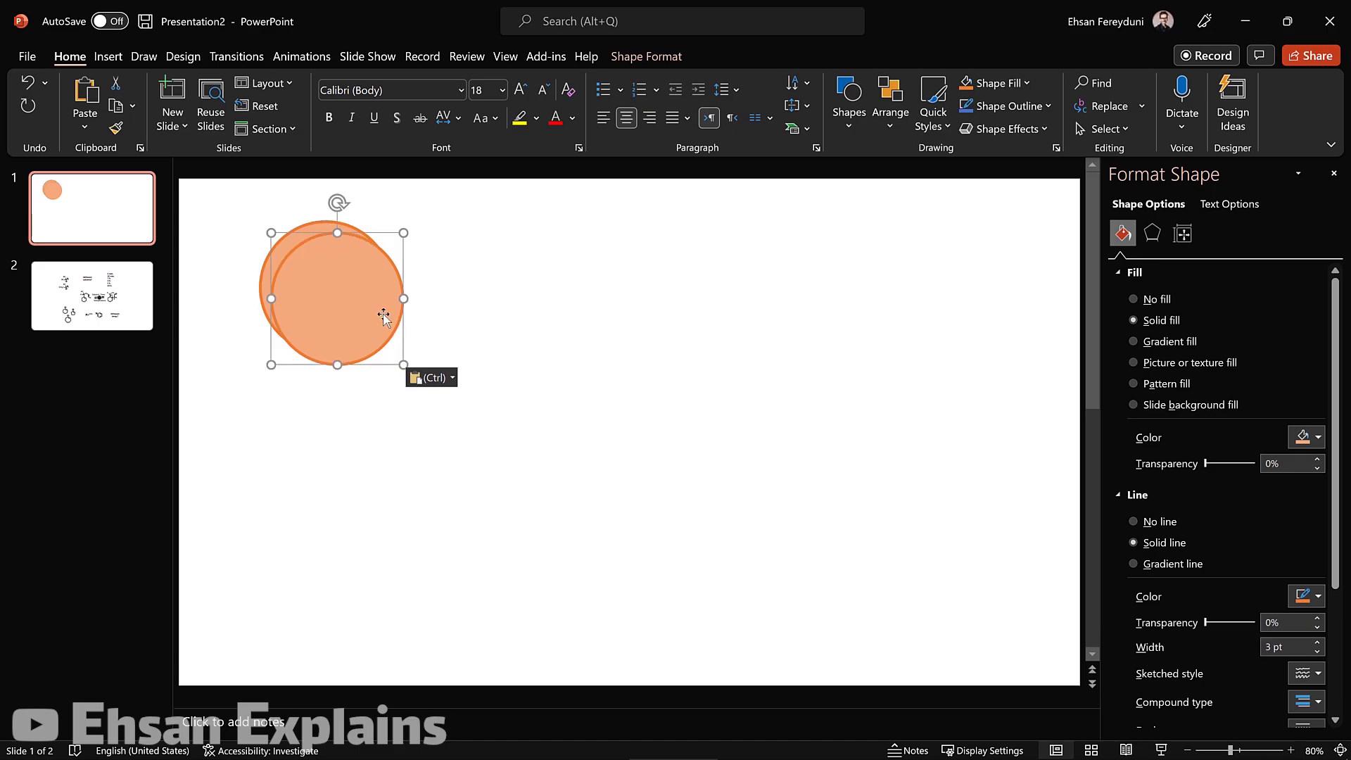
pyautogui.hotkey('ctrl', 'z')
pyautogui.click(380, 314)
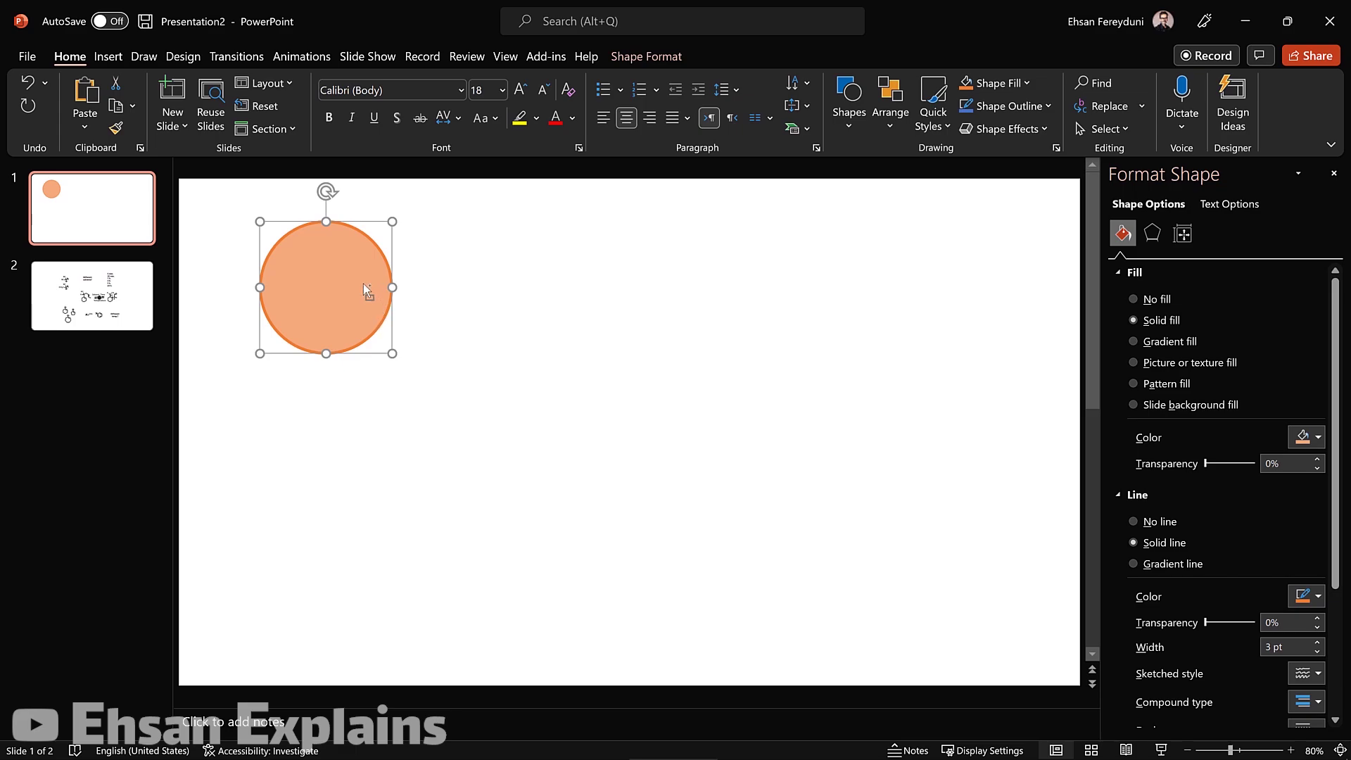
pyautogui.moveTo(367, 290); pyautogui.dragTo(527, 342)
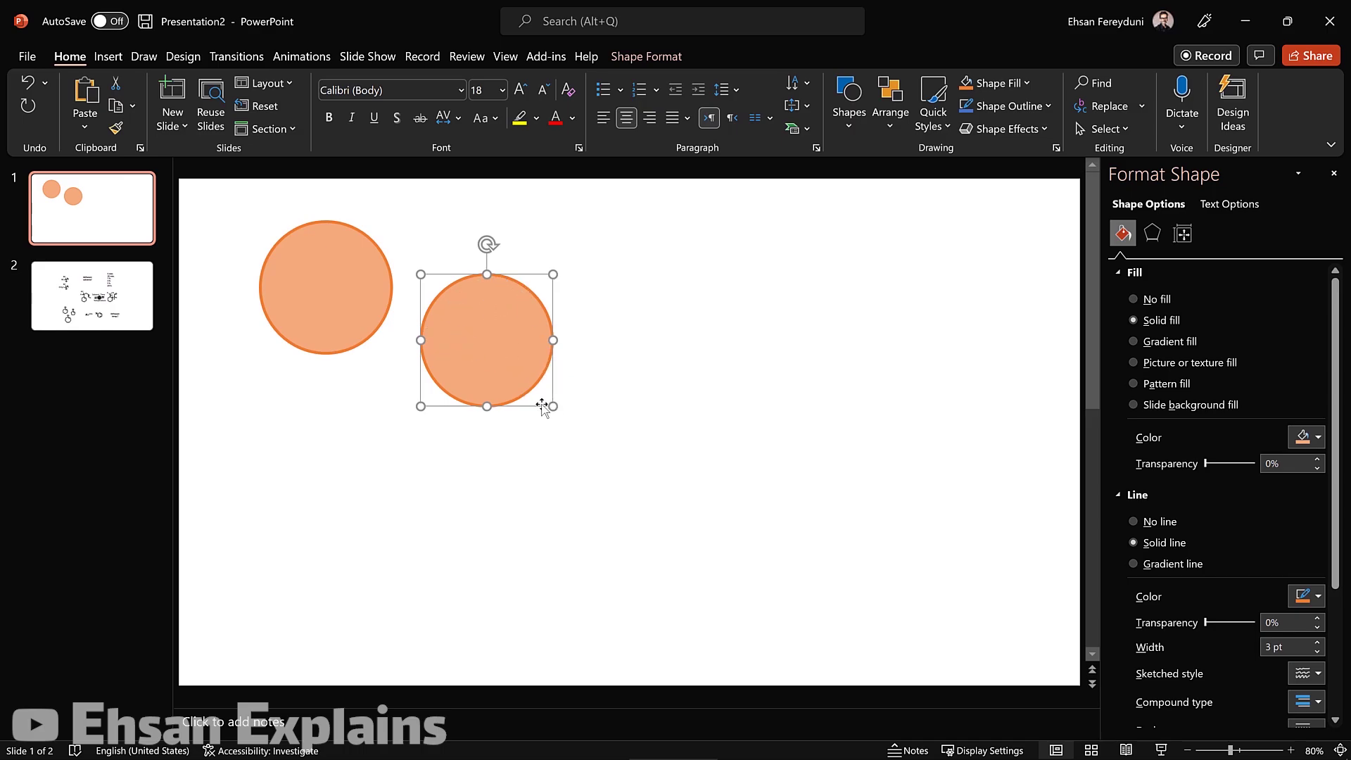
# Shrink the copied circle and reposition both the small and the large circle
pyautogui.moveTo(551, 407); pyautogui.dragTo(487, 325)
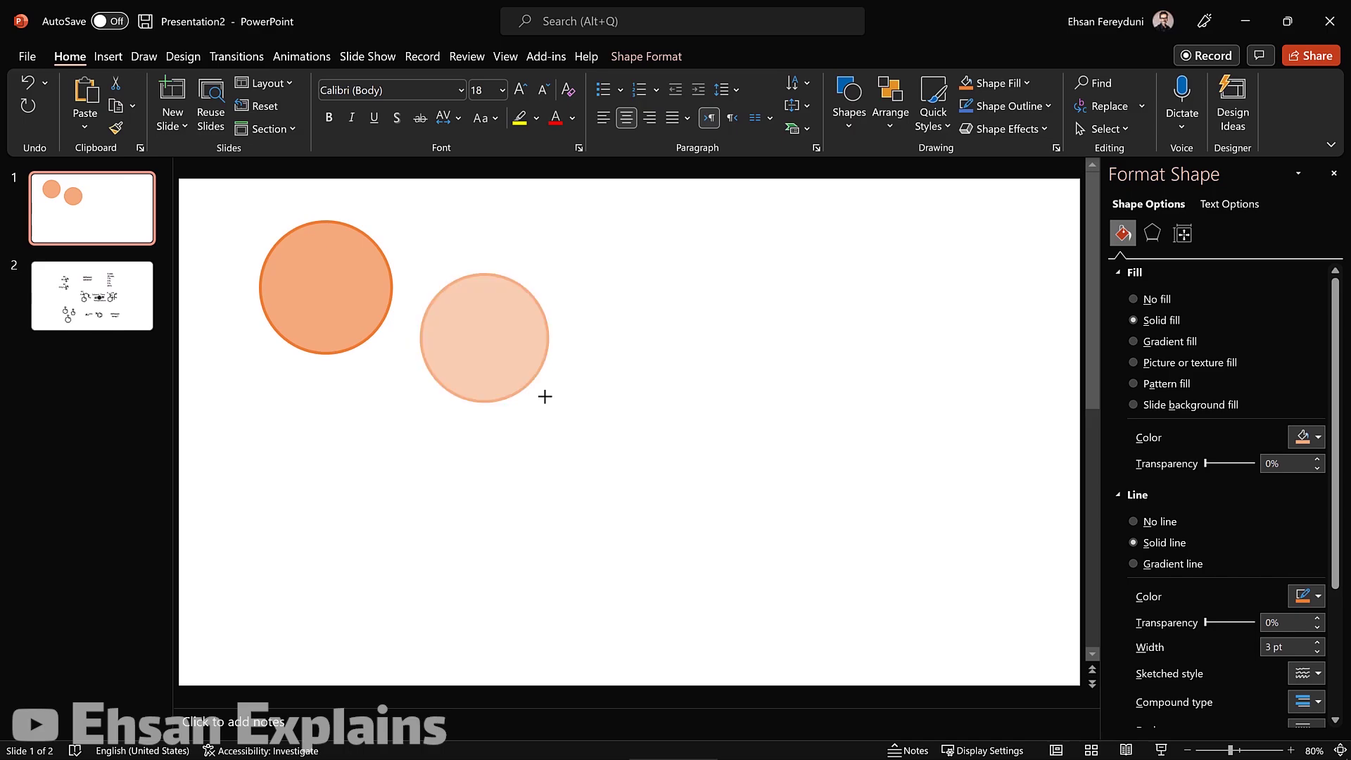
pyautogui.moveTo(487, 325); pyautogui.dragTo(512, 378)
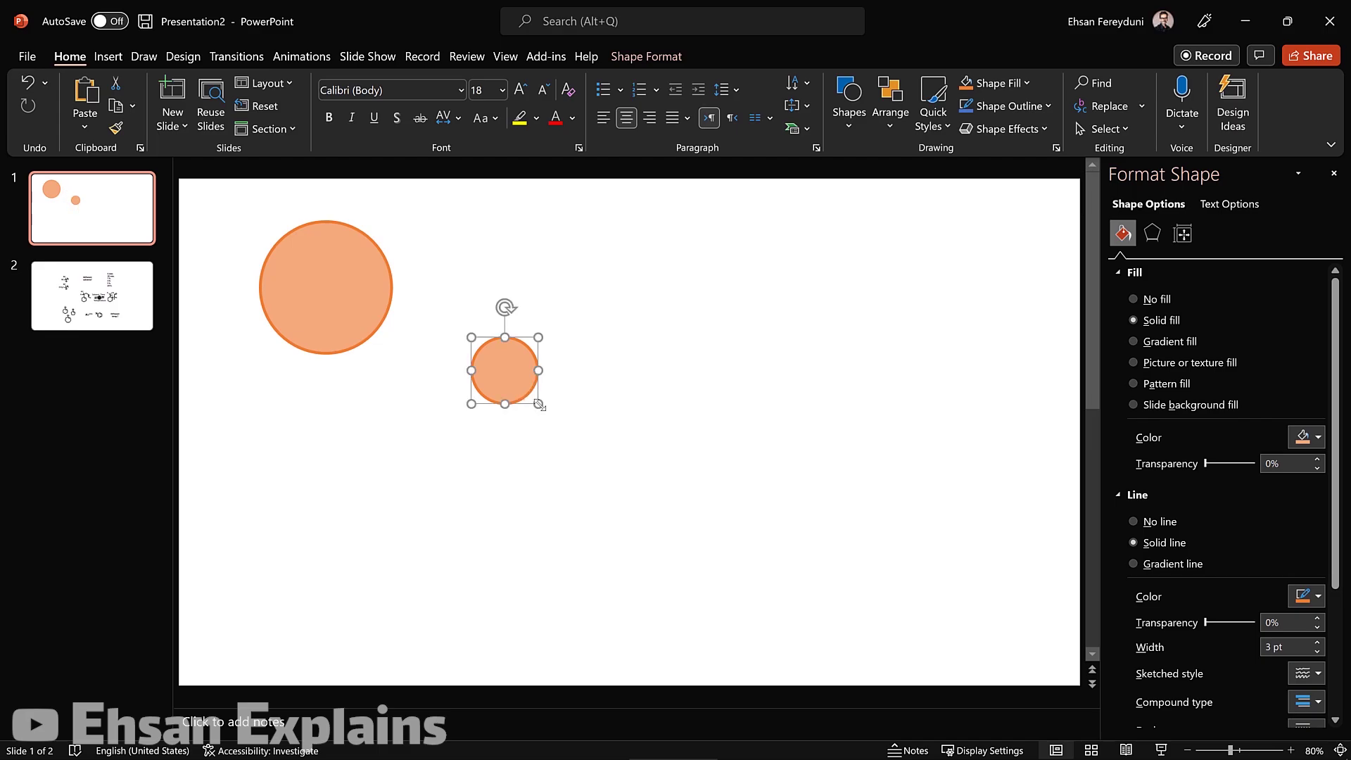
pyautogui.moveTo(538, 403)
pyautogui.mouseDown()
pyautogui.moveTo(541, 389)
pyautogui.moveTo(514, 388)
pyautogui.moveTo(539, 403)
pyautogui.mouseUp()
pyautogui.click(612, 351)
pyautogui.moveTo(504, 371); pyautogui.dragTo(520, 374)
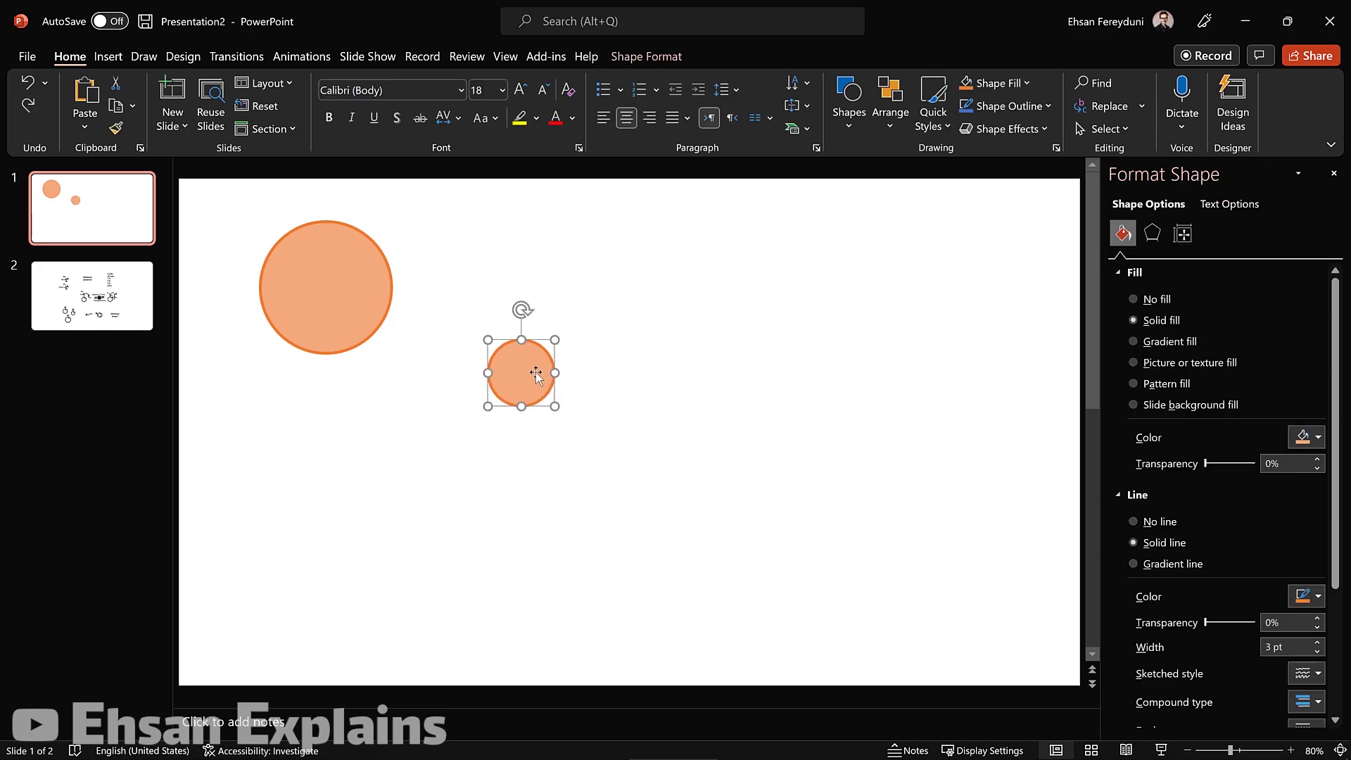
pyautogui.moveTo(368, 294); pyautogui.dragTo(392, 281)
pyautogui.click(465, 310)
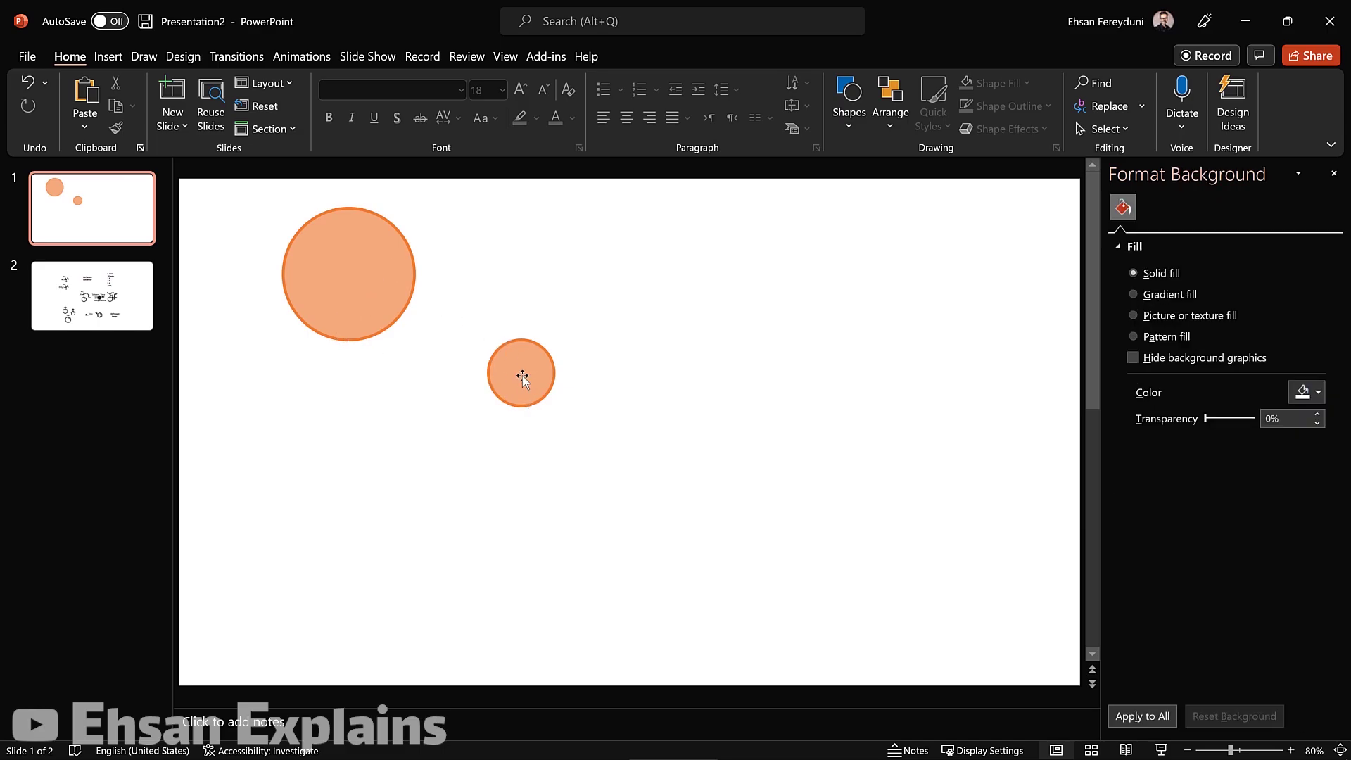
# Draw a blue triangle from the Shapes gallery and rotate it to a tilt
pyautogui.click(106, 58)
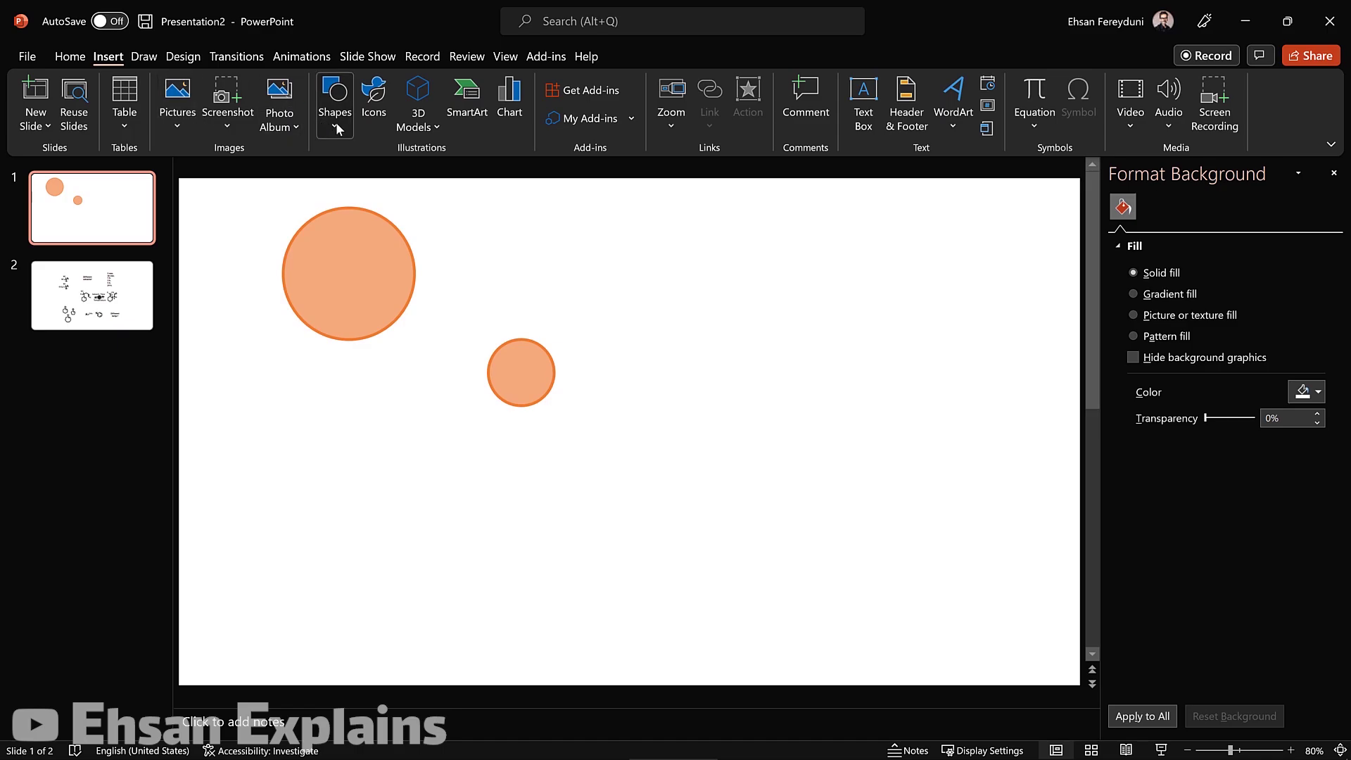
pyautogui.click(337, 129)
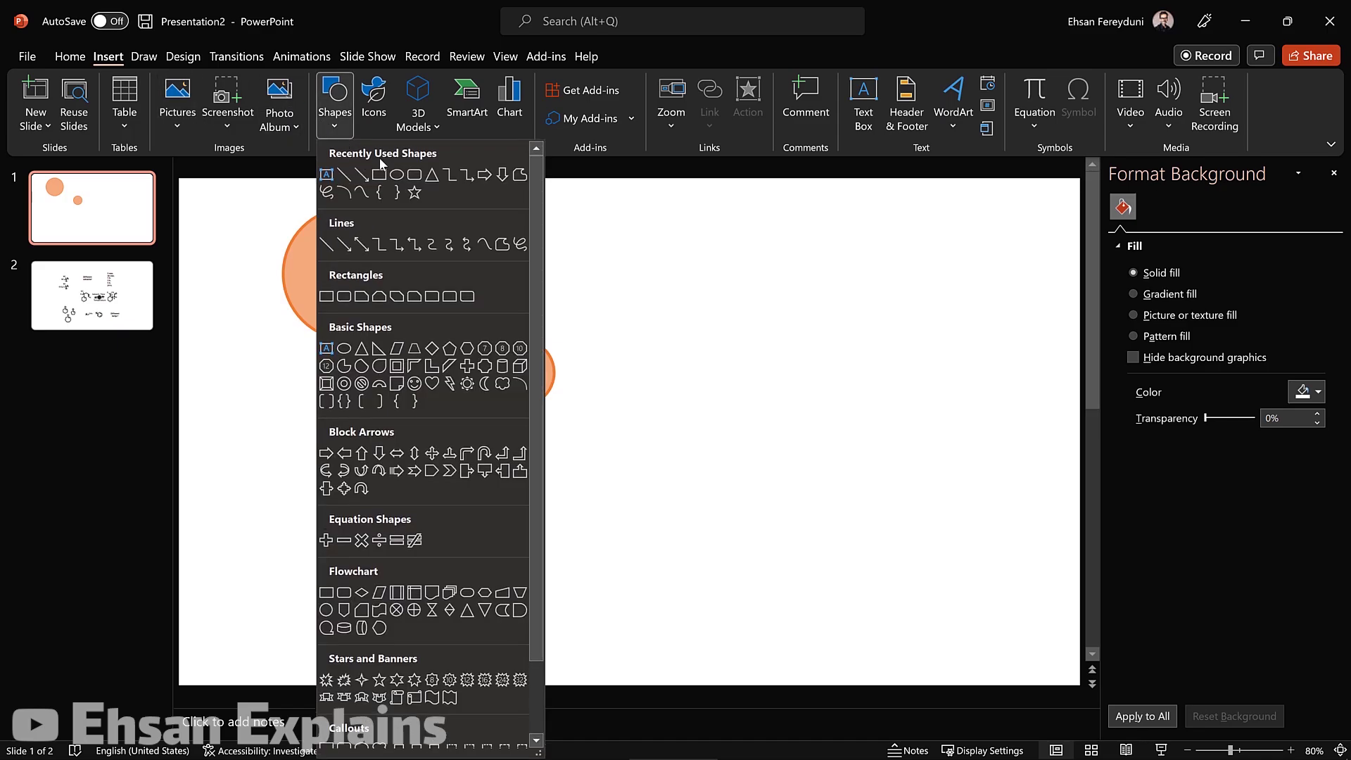
pyautogui.click(434, 176)
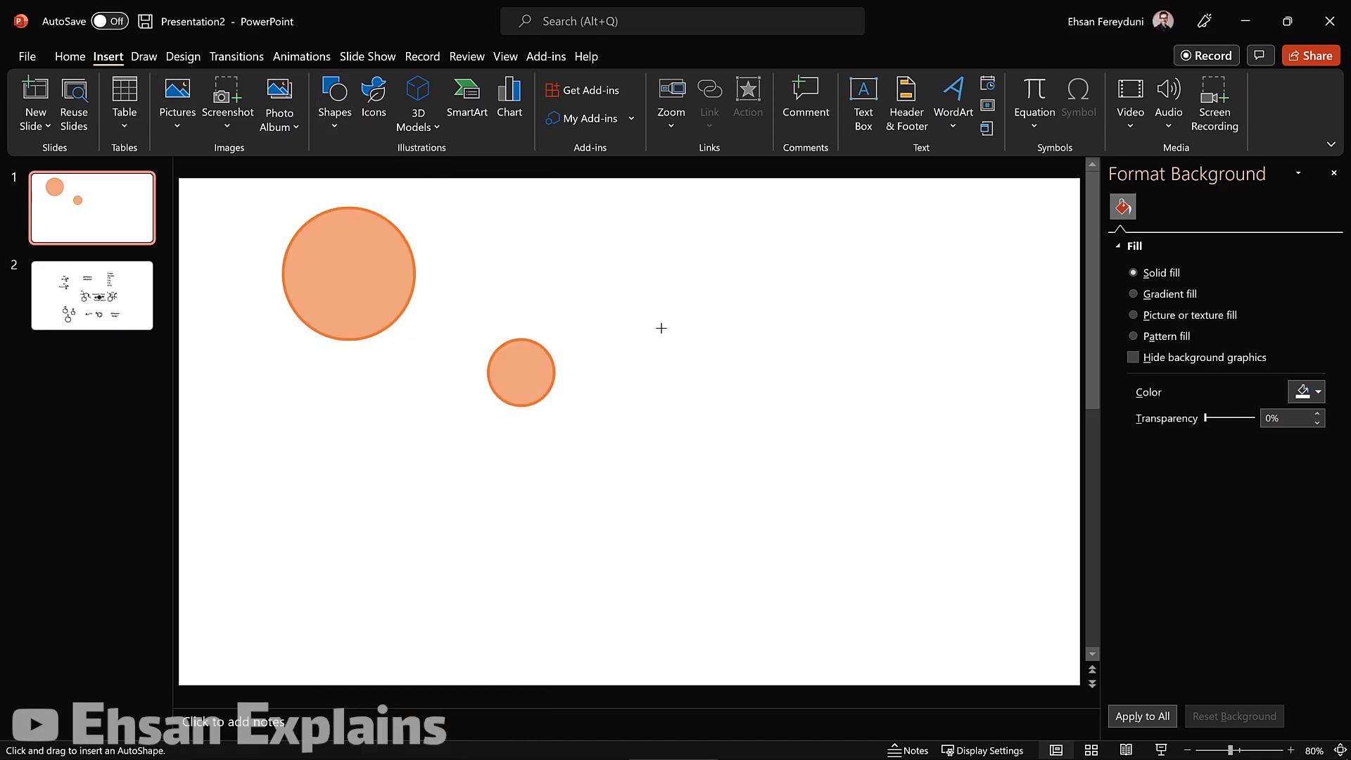
pyautogui.moveTo(661, 327); pyautogui.dragTo(739, 398)
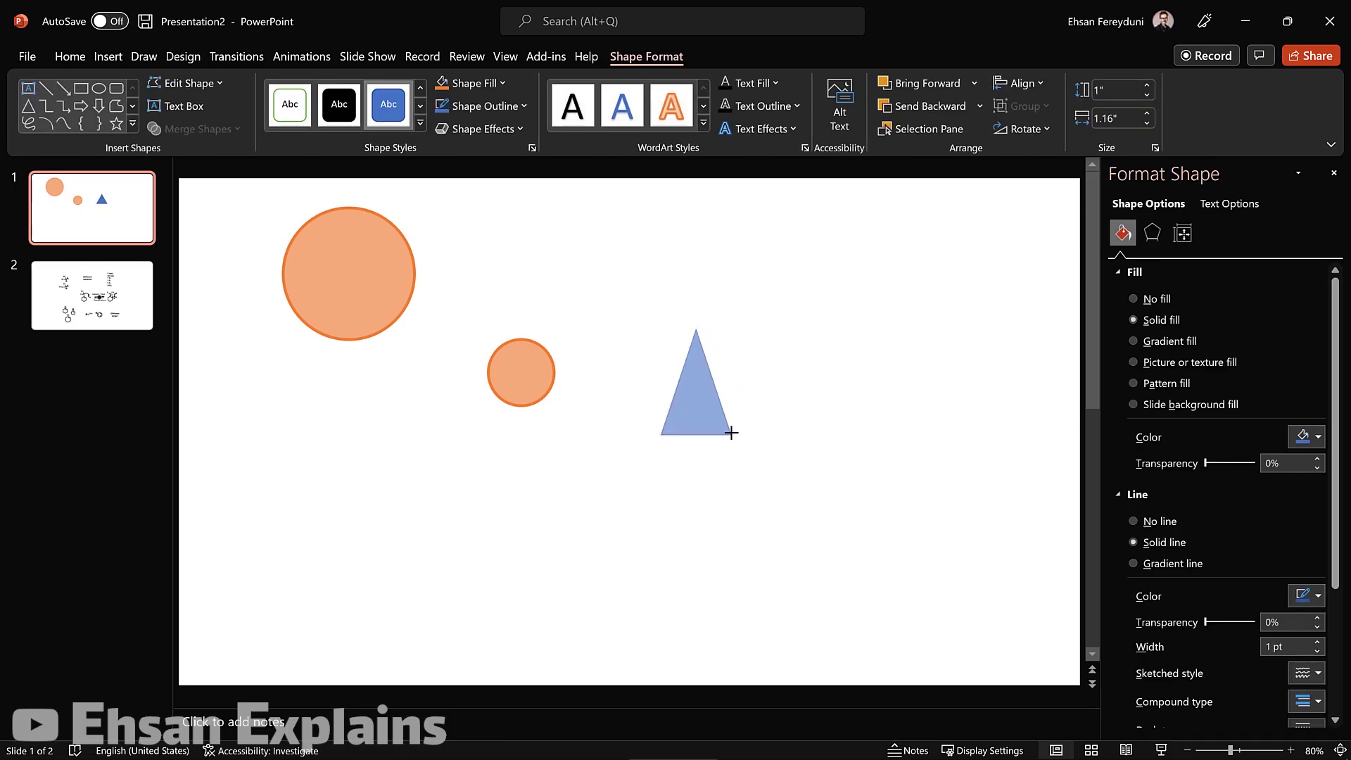
pyautogui.moveTo(740, 397); pyautogui.dragTo(557, 294)
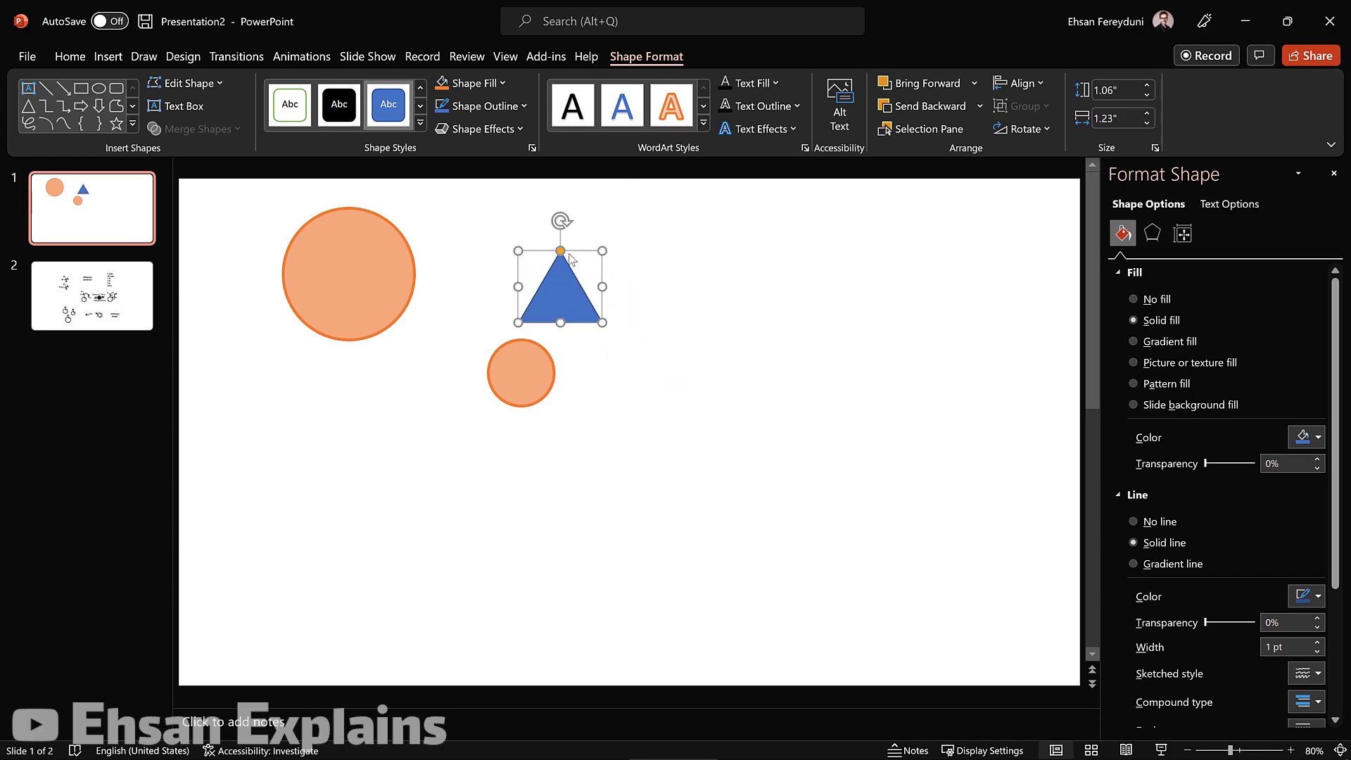
pyautogui.moveTo(560, 218); pyautogui.dragTo(613, 323)
pyautogui.moveTo(559, 287)
pyautogui.mouseDown()
pyautogui.moveTo(476, 329)
pyautogui.moveTo(627, 395)
pyautogui.mouseUp()
# Resize the triangle and move it over the large circle
pyautogui.click(506, 356)
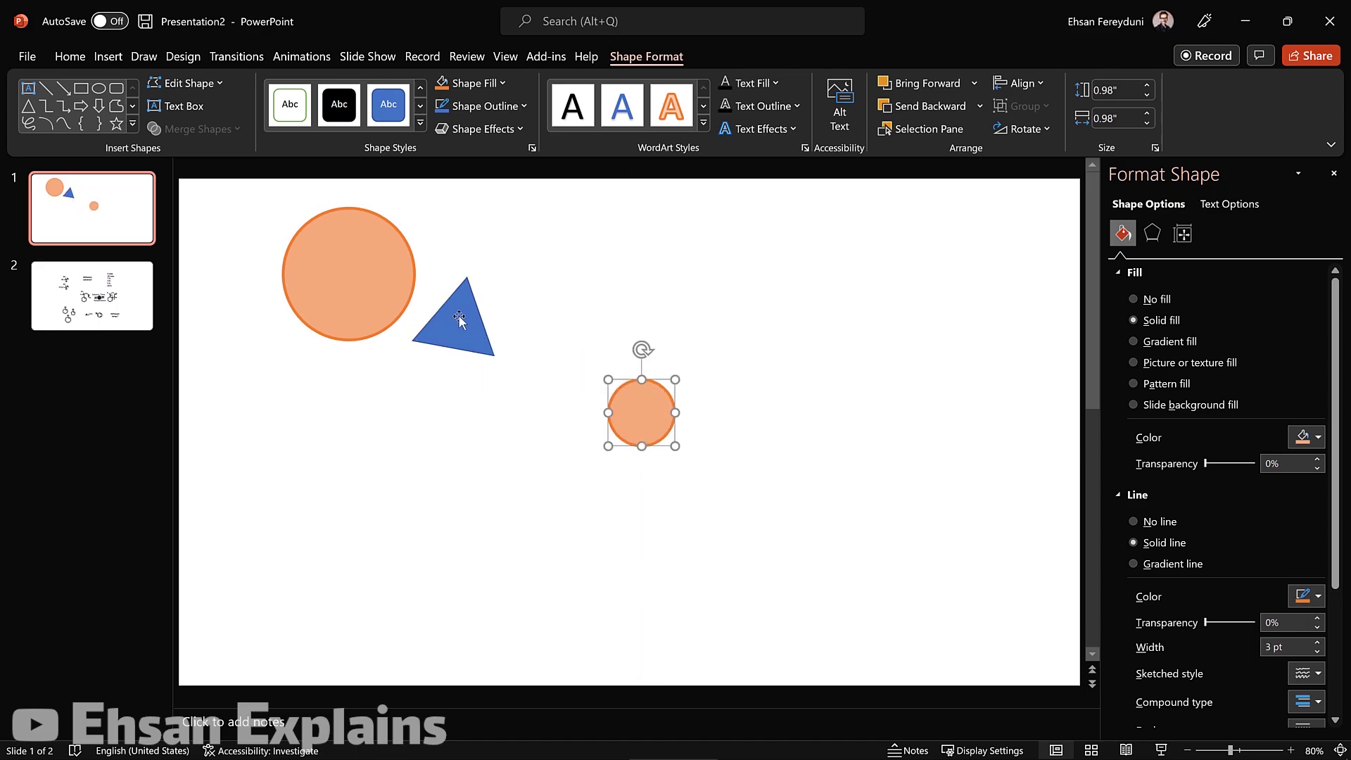
pyautogui.moveTo(459, 318); pyautogui.dragTo(484, 325)
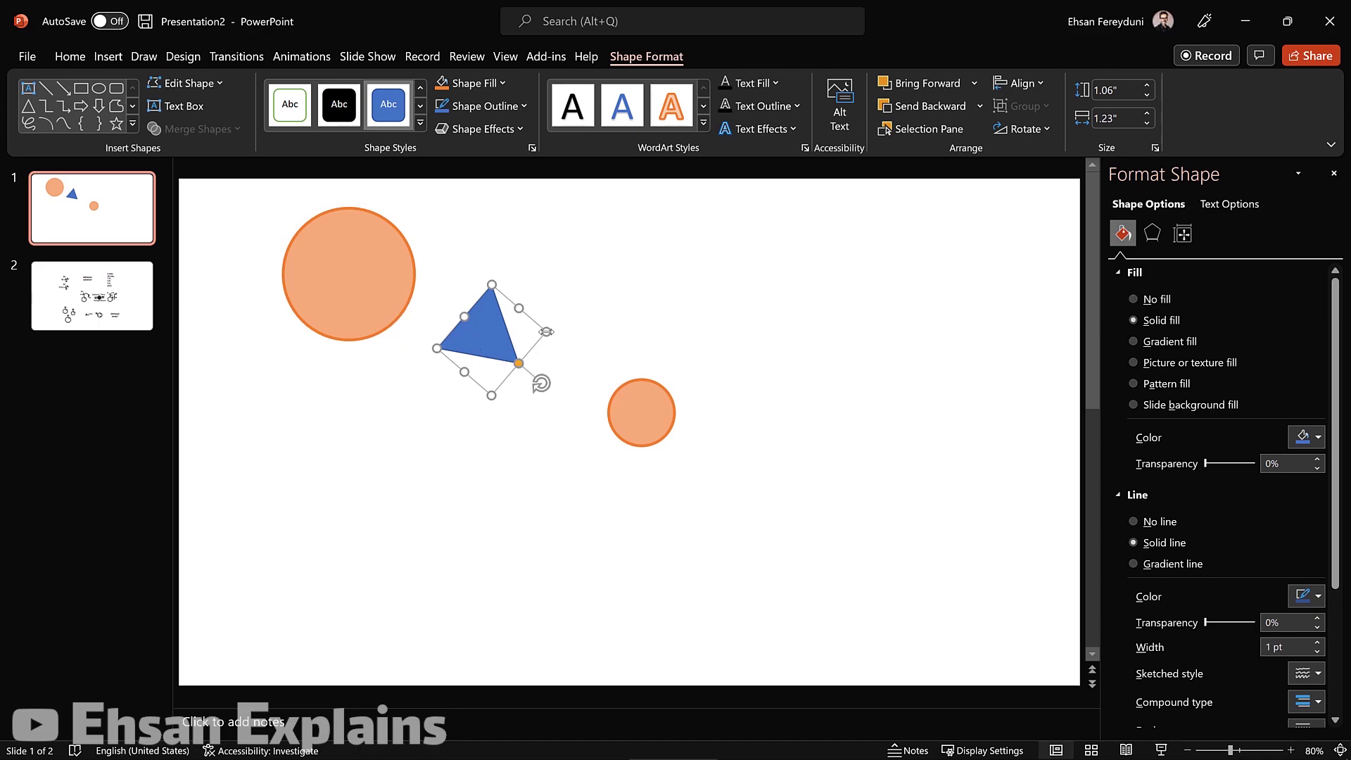
pyautogui.moveTo(546, 331)
pyautogui.mouseDown()
pyautogui.moveTo(679, 310)
pyautogui.moveTo(633, 295)
pyautogui.moveTo(654, 284)
pyautogui.moveTo(612, 296)
pyautogui.moveTo(634, 313)
pyautogui.moveTo(620, 319)
pyautogui.moveTo(730, 338)
pyautogui.moveTo(645, 335)
pyautogui.moveTo(718, 326)
pyautogui.moveTo(630, 343)
pyautogui.moveTo(696, 331)
pyautogui.mouseUp()
pyautogui.moveTo(556, 302); pyautogui.dragTo(501, 314)
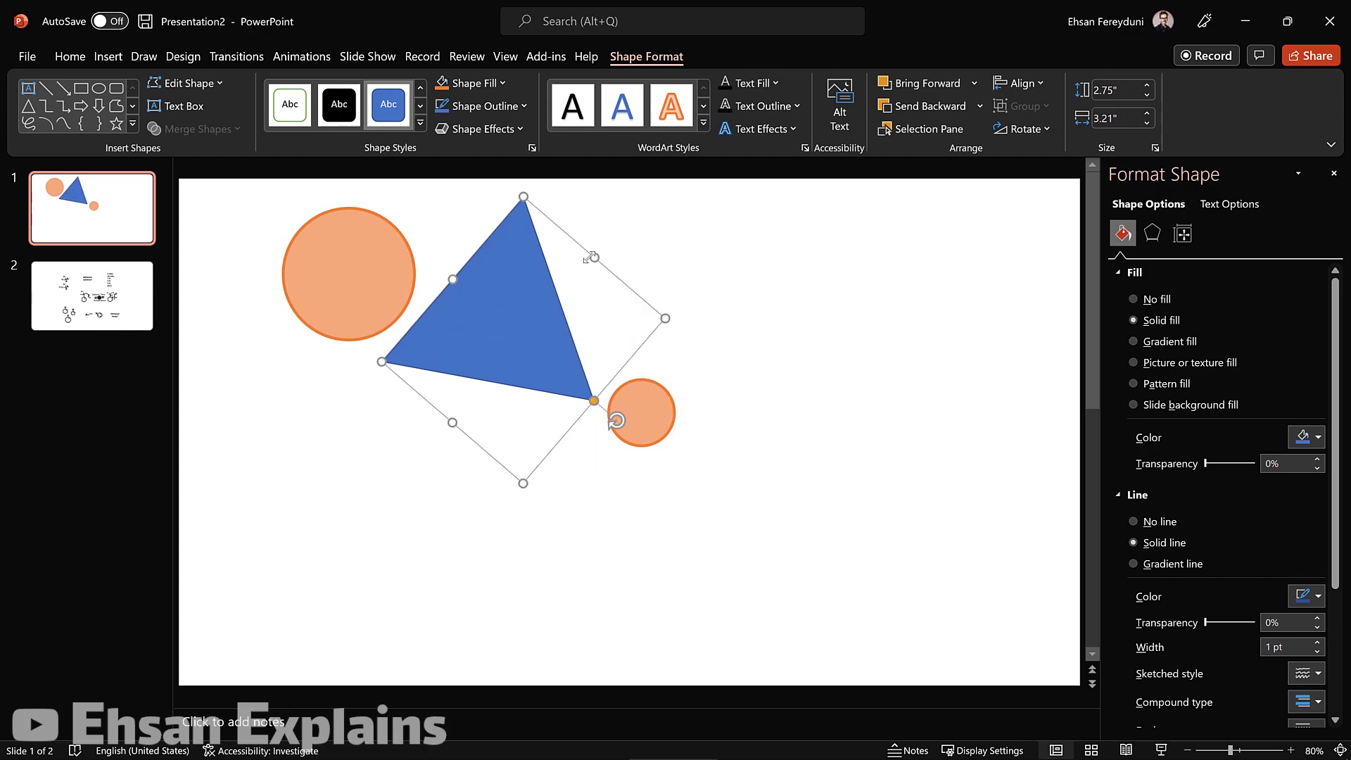
pyautogui.moveTo(665, 319); pyautogui.dragTo(553, 310)
pyautogui.moveTo(462, 327); pyautogui.dragTo(416, 304)
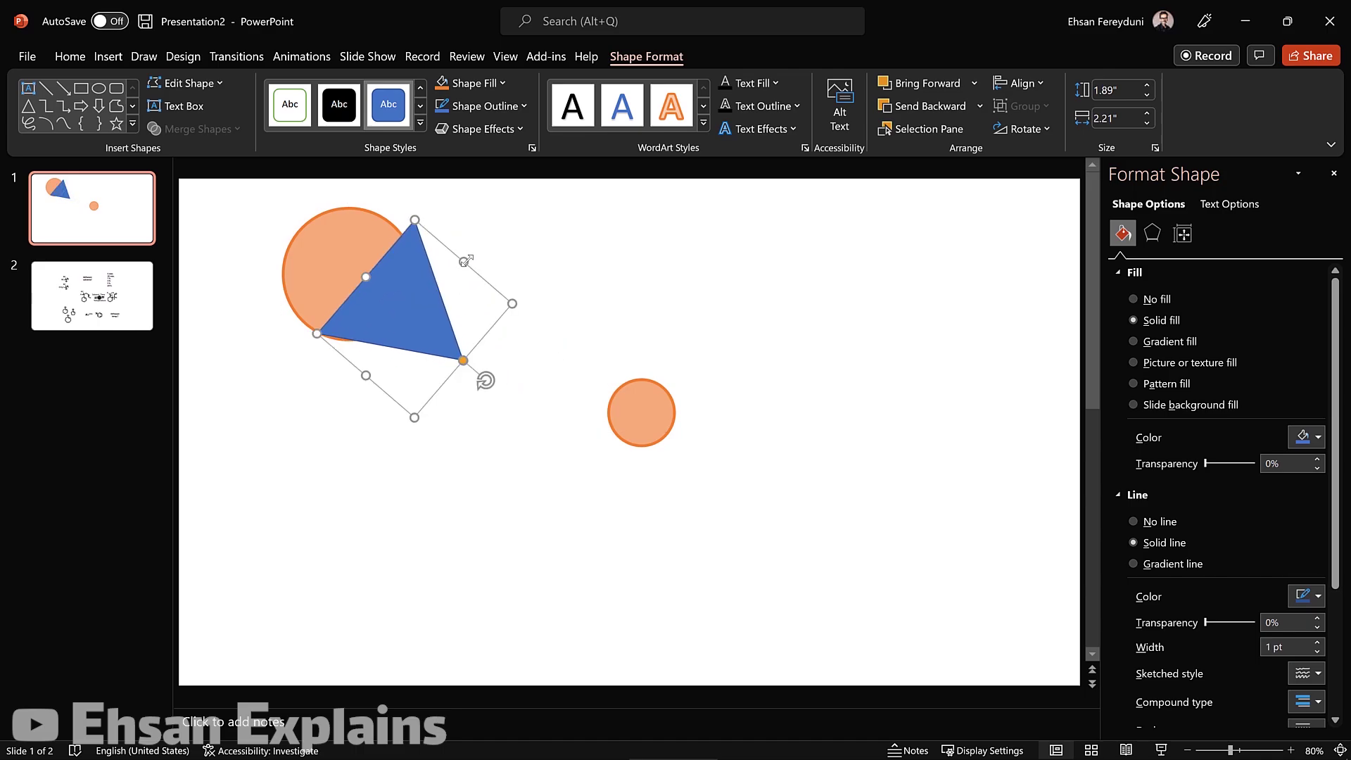
# Narrow the triangle and place it right of the large circle, just above the small circle
pyautogui.moveTo(464, 264); pyautogui.dragTo(416, 295)
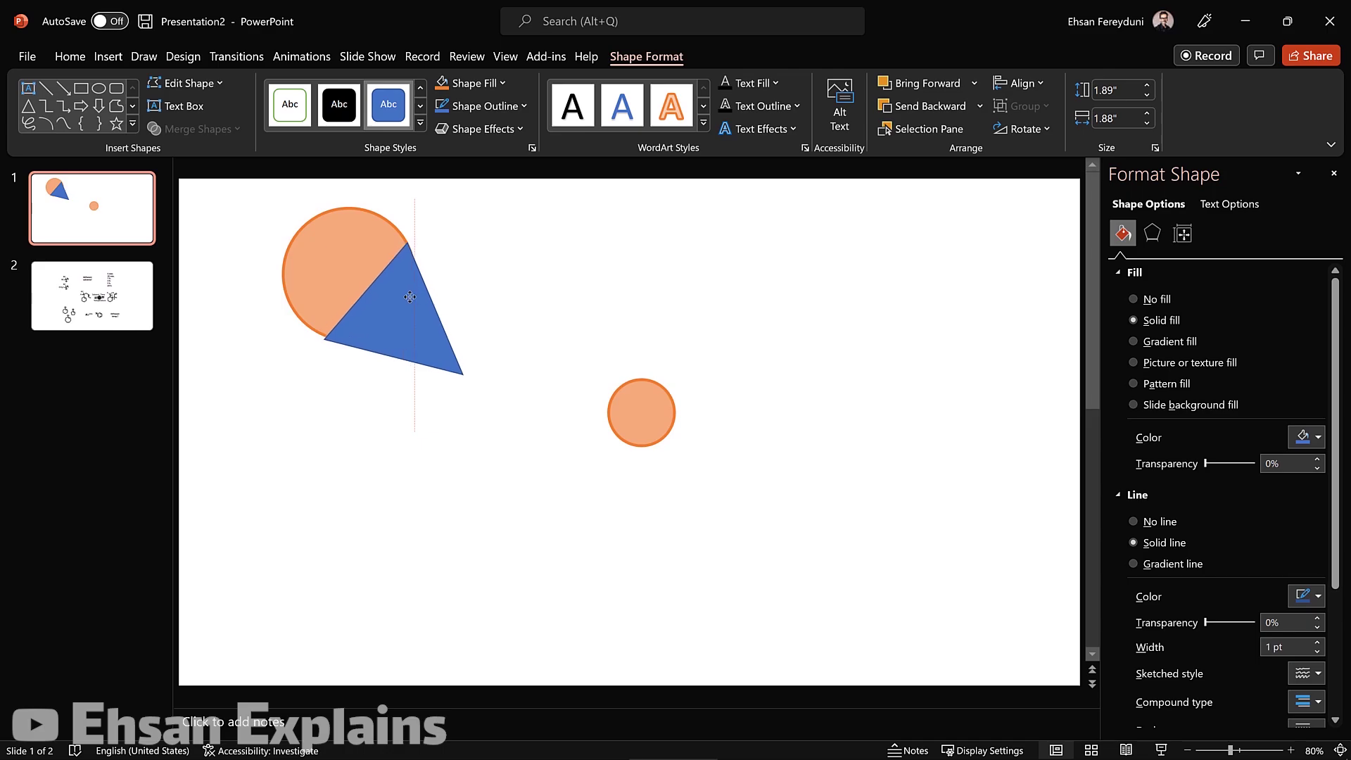
pyautogui.moveTo(416, 296)
pyautogui.mouseDown()
pyautogui.moveTo(427, 313)
pyautogui.moveTo(420, 302)
pyautogui.moveTo(456, 293)
pyautogui.moveTo(425, 309)
pyautogui.mouseUp()
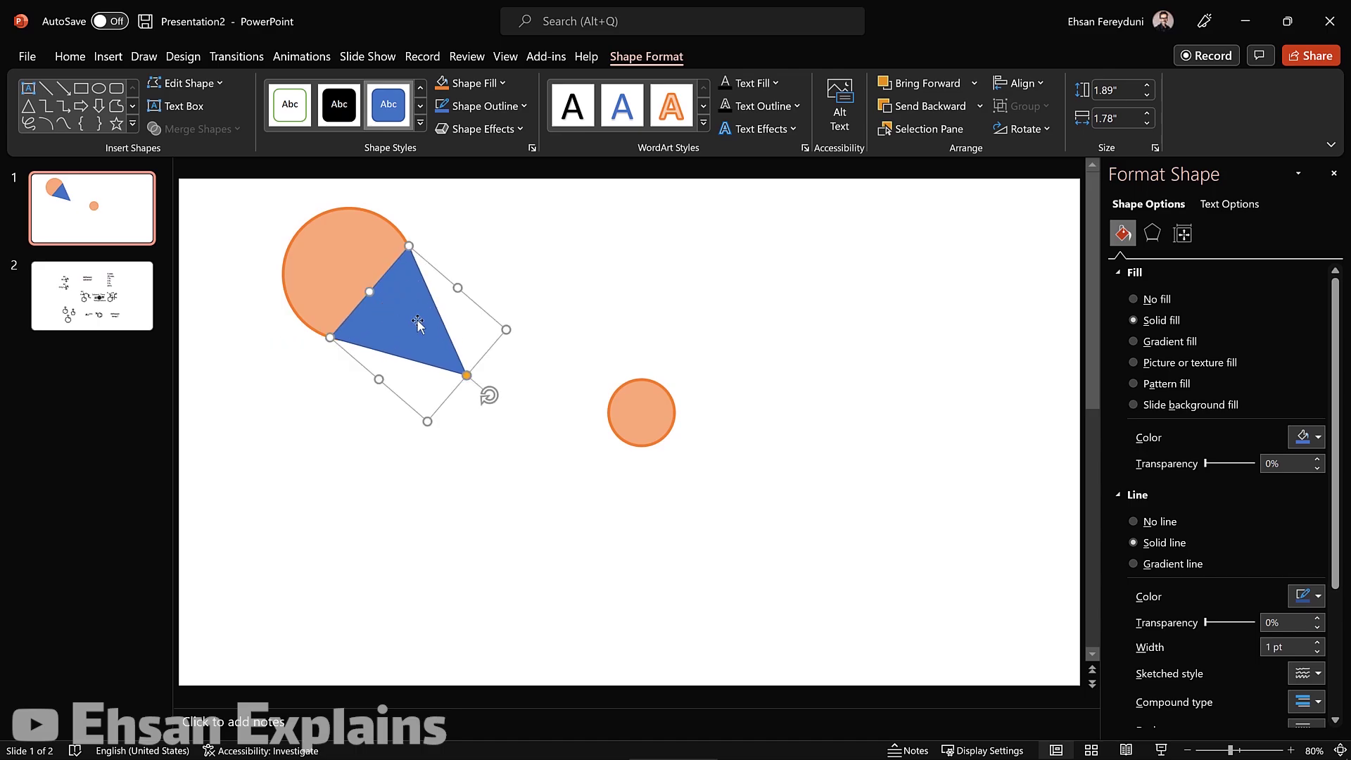
pyautogui.moveTo(418, 337); pyautogui.dragTo(456, 312)
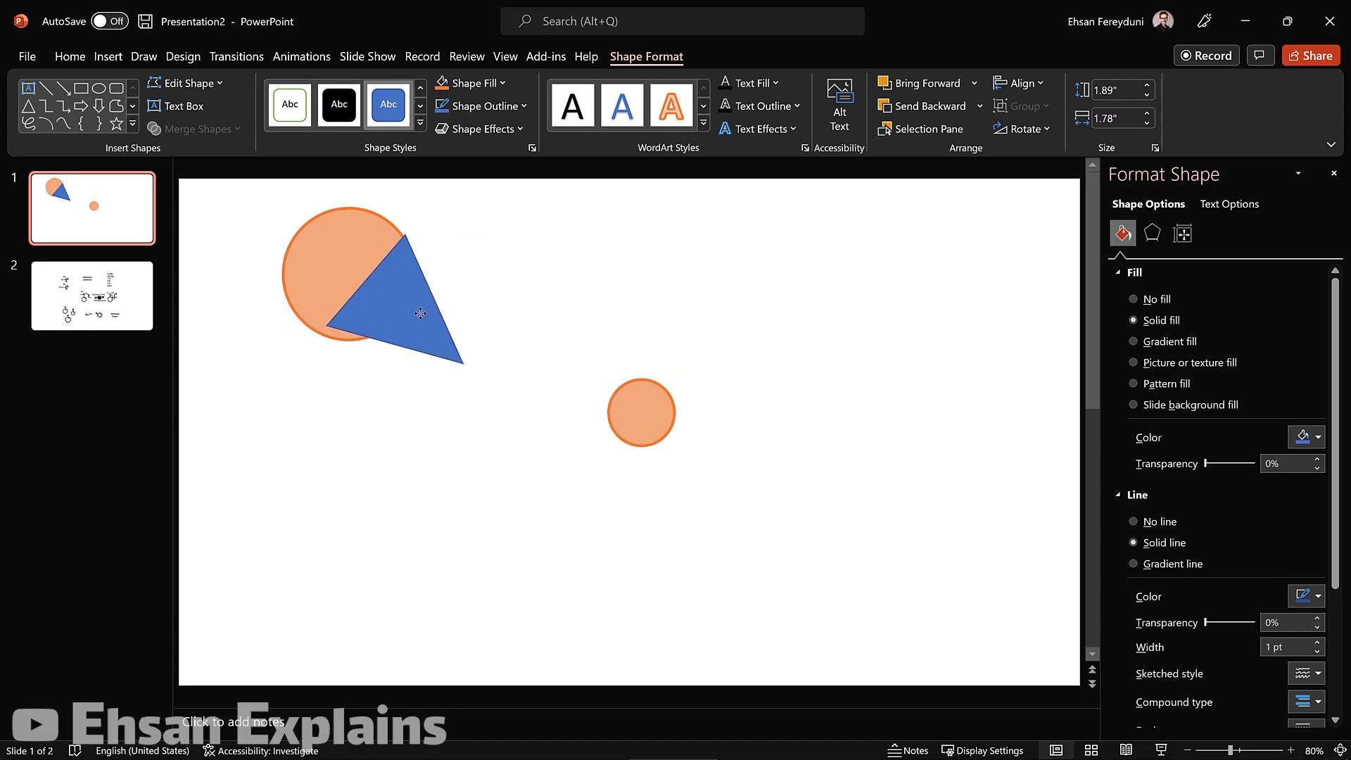
pyautogui.moveTo(457, 312); pyautogui.dragTo(565, 289)
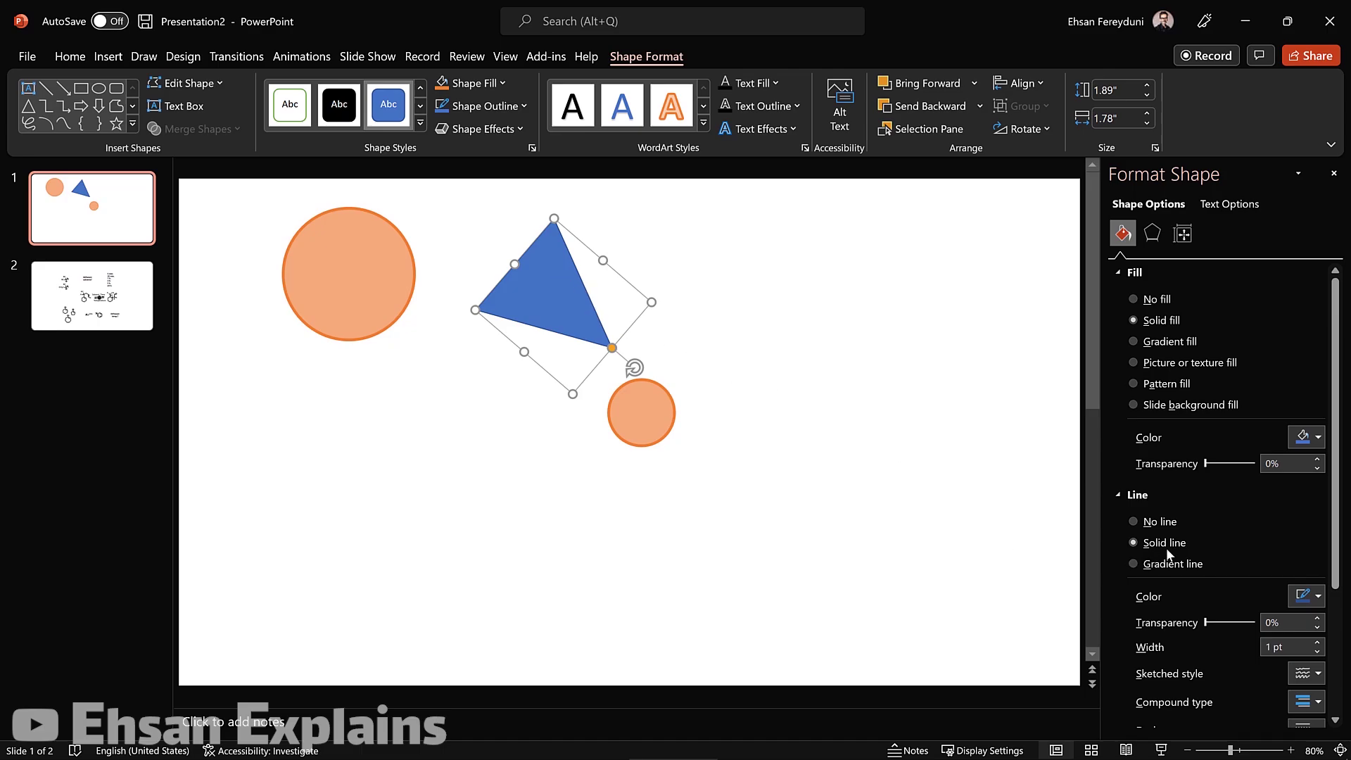
# Set the triangle's line to No line in Format Shape
pyautogui.click(1122, 495)
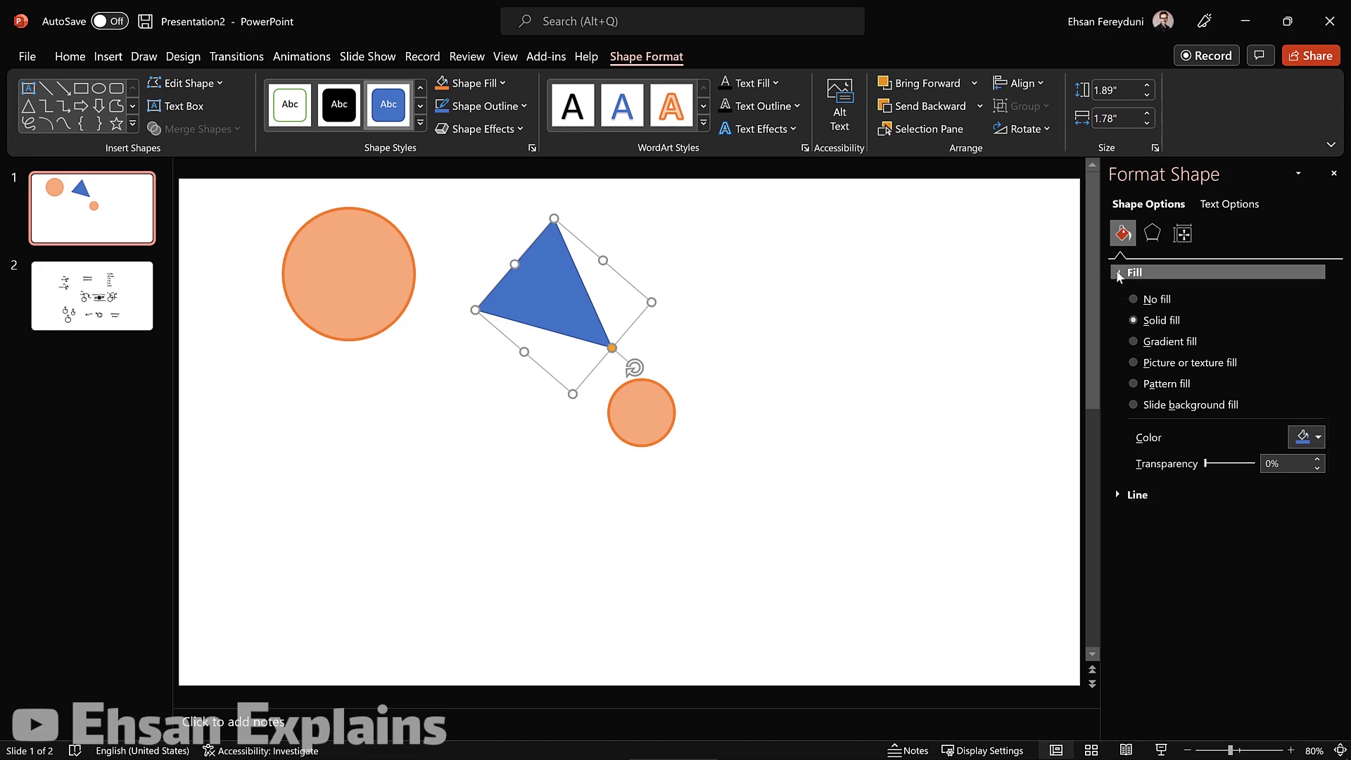
pyautogui.click(1118, 274)
pyautogui.click(1334, 173)
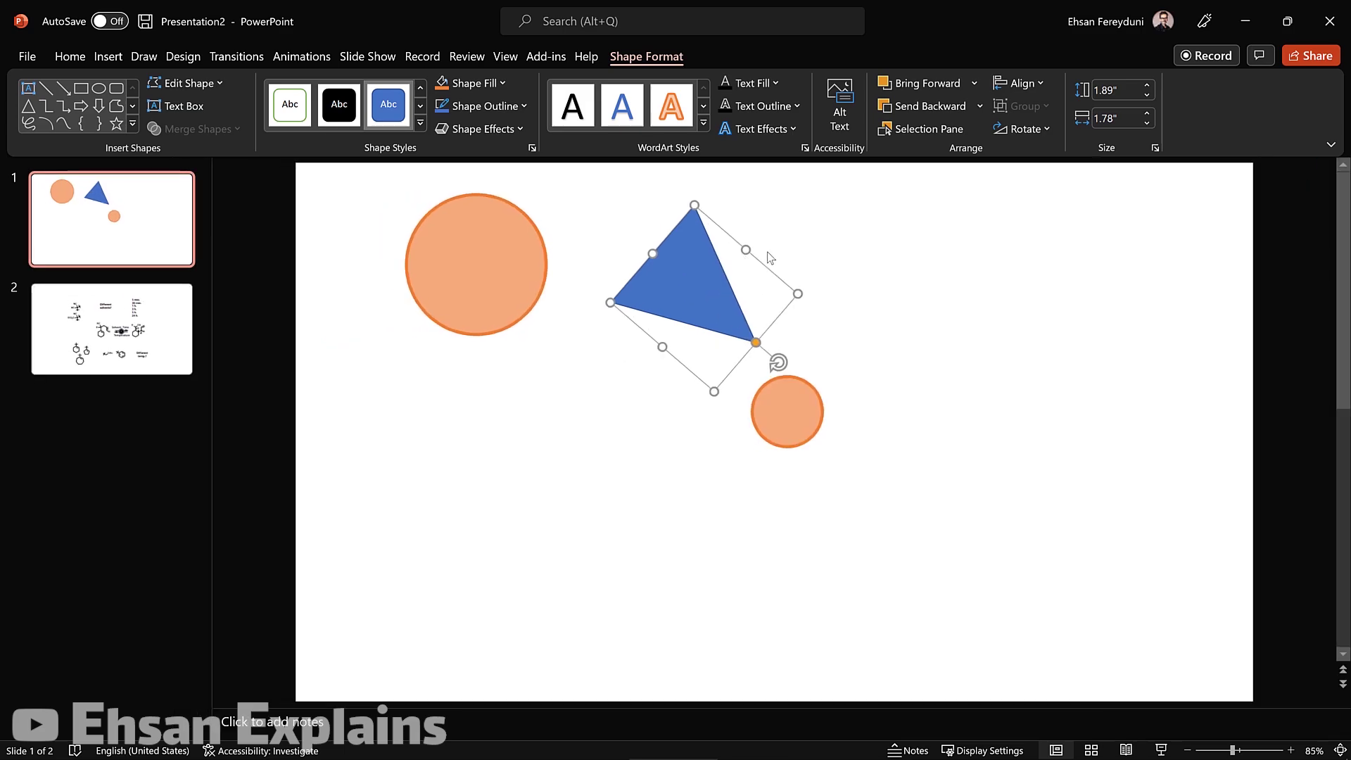
pyautogui.rightClick(709, 277)
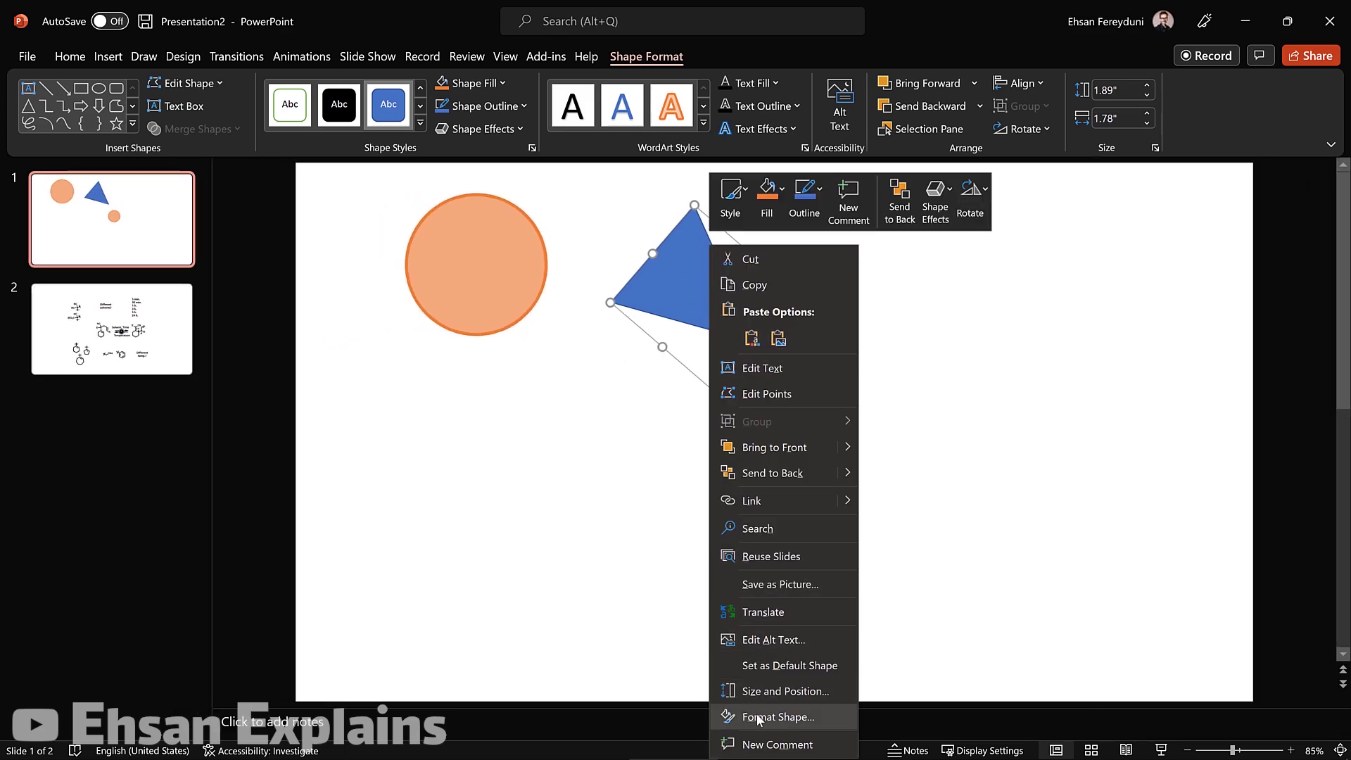
pyautogui.click(813, 724)
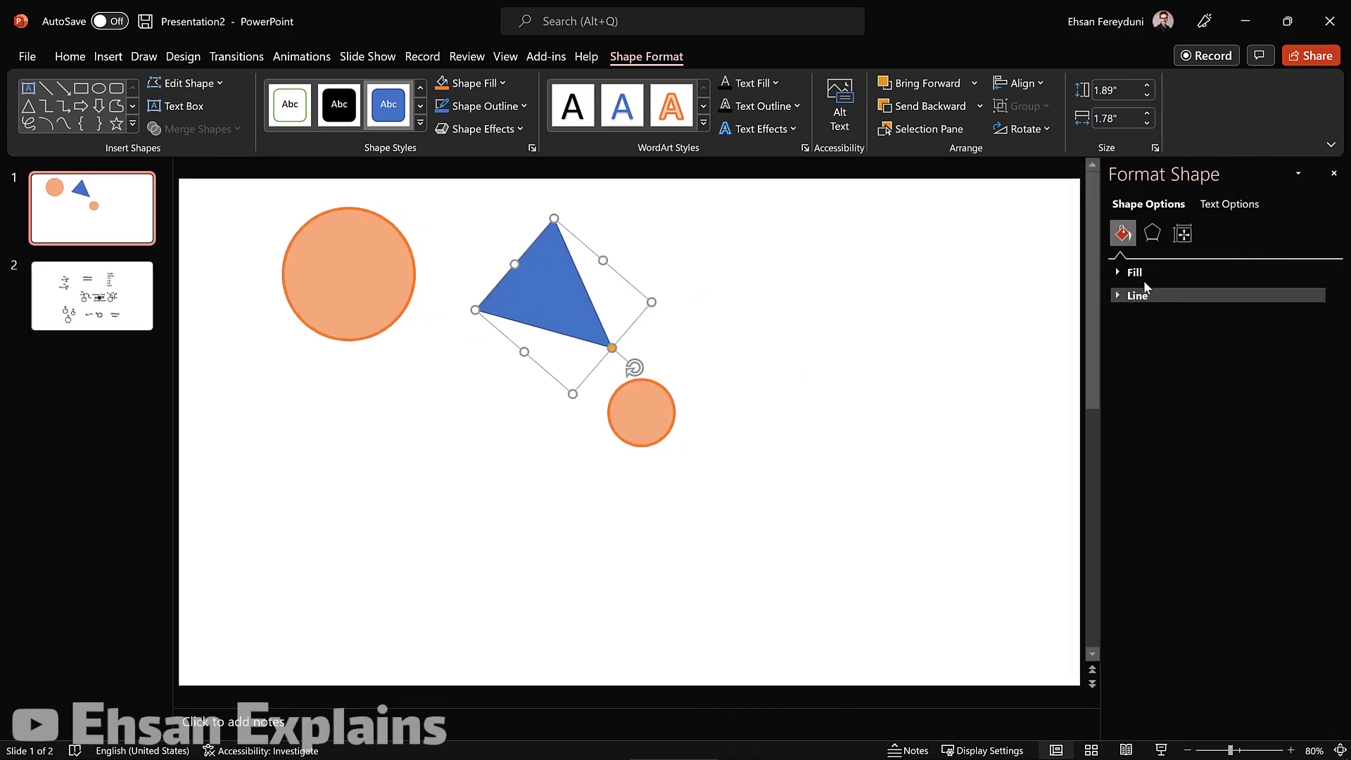
pyautogui.click(1119, 297)
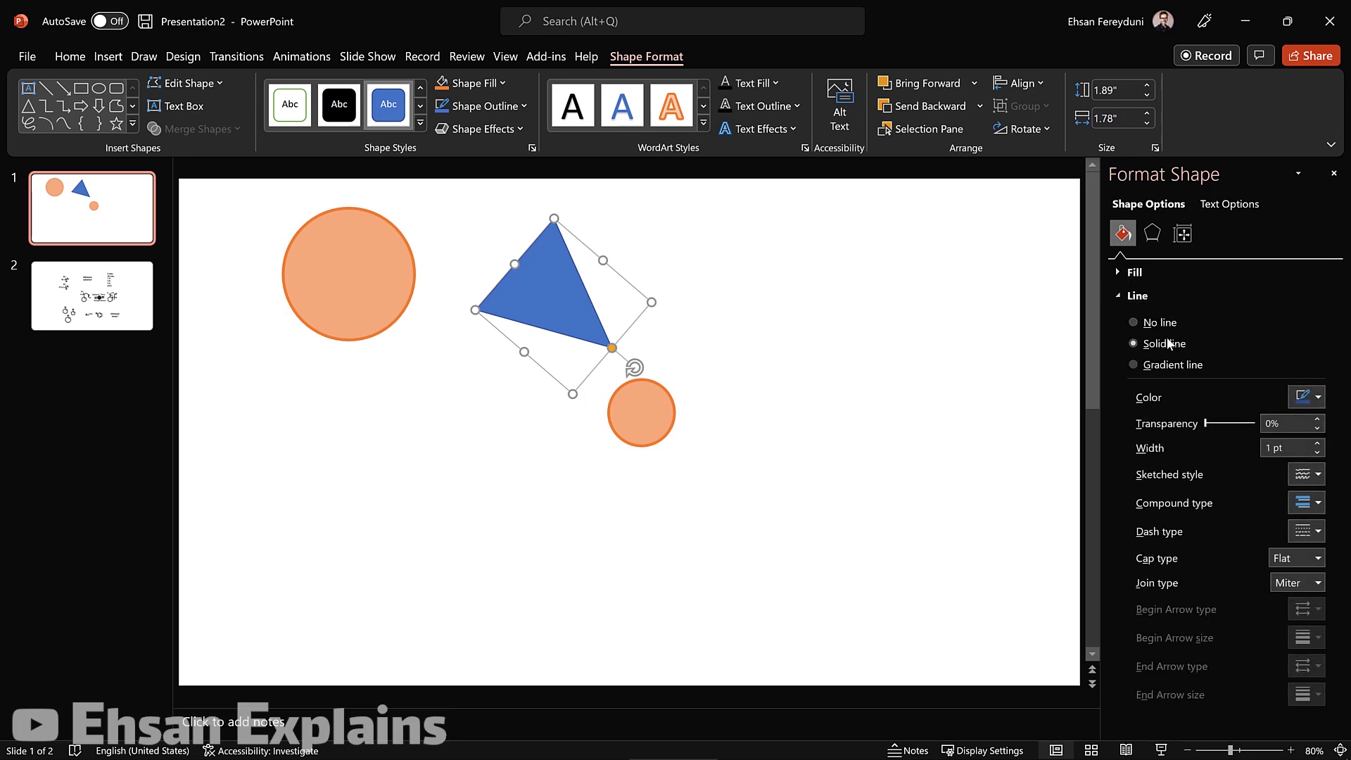
pyautogui.click(1156, 323)
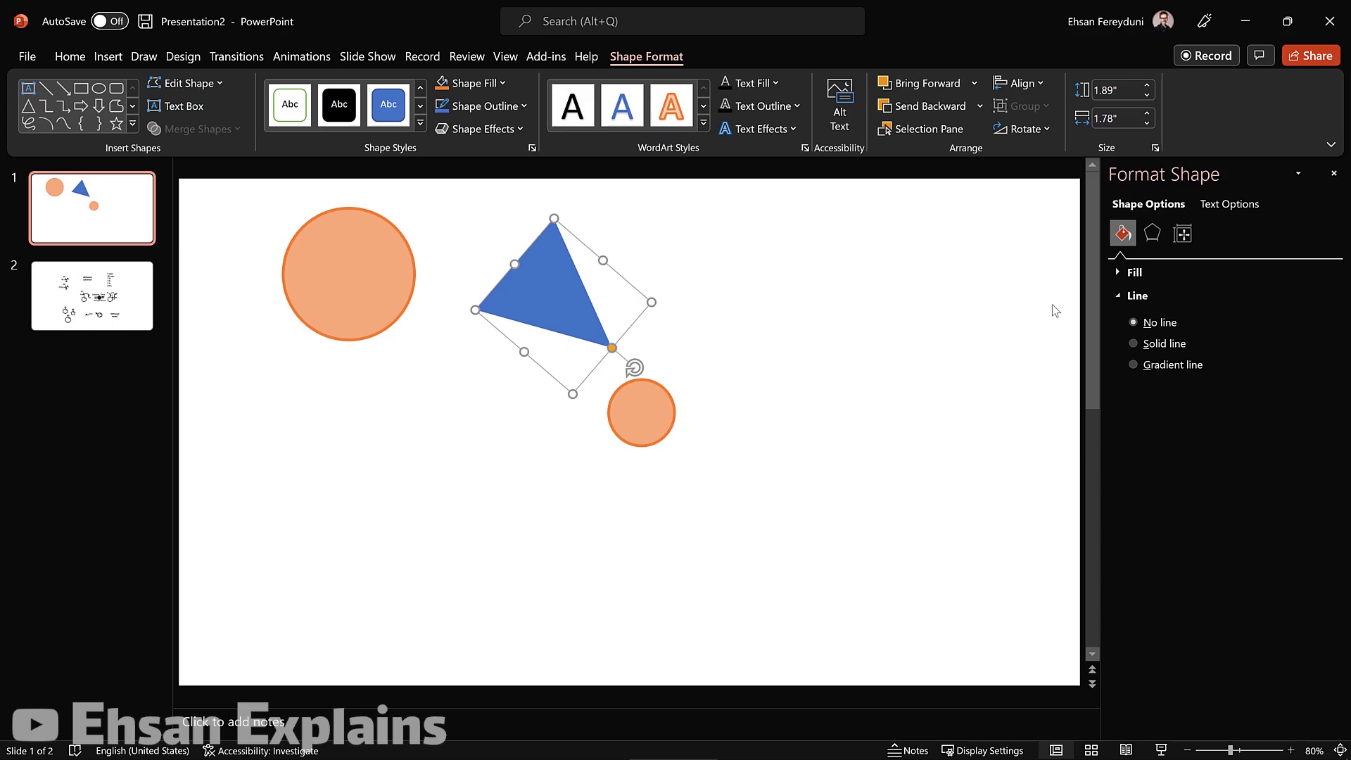
pyautogui.click(1120, 295)
# Try No fill on the triangle, restore its solid blue fill, then switch to gradient fill
pyautogui.click(1119, 272)
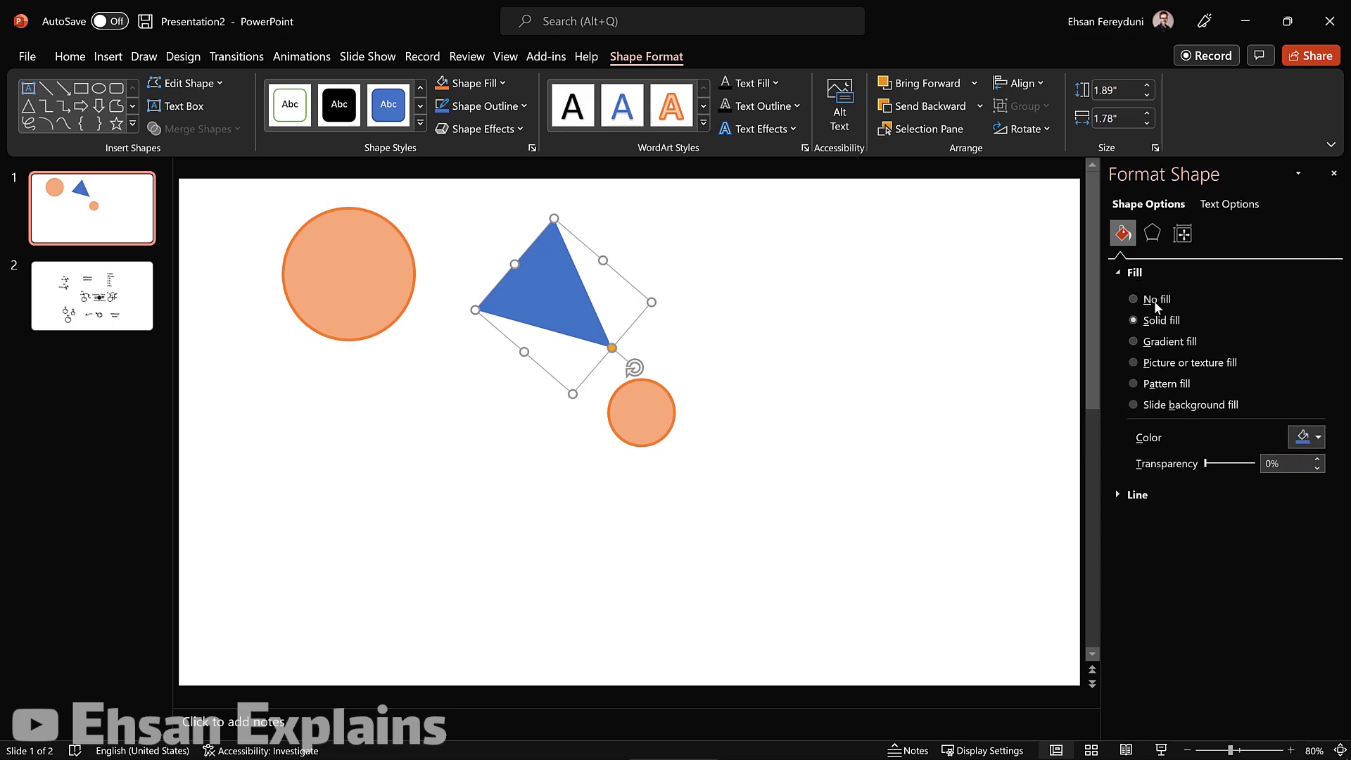
pyautogui.click(1155, 300)
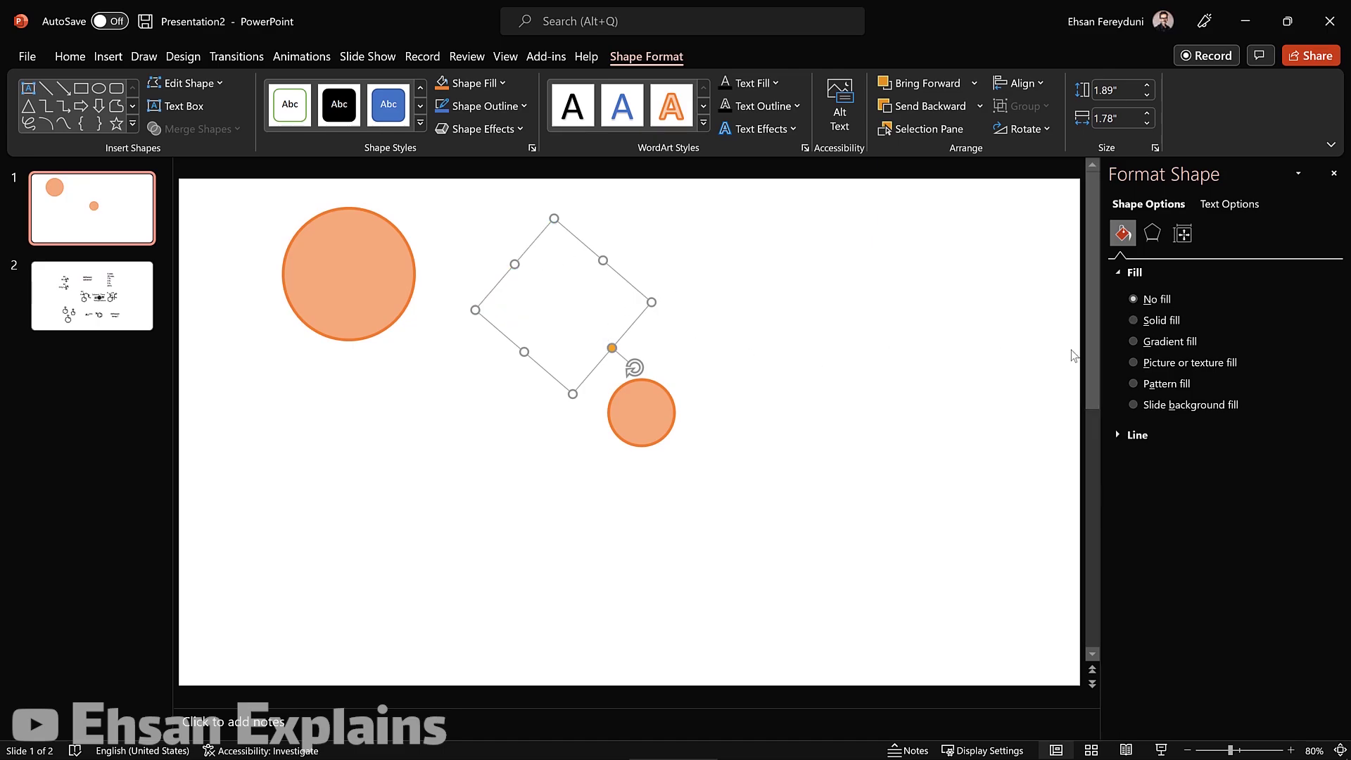
pyautogui.click(1158, 322)
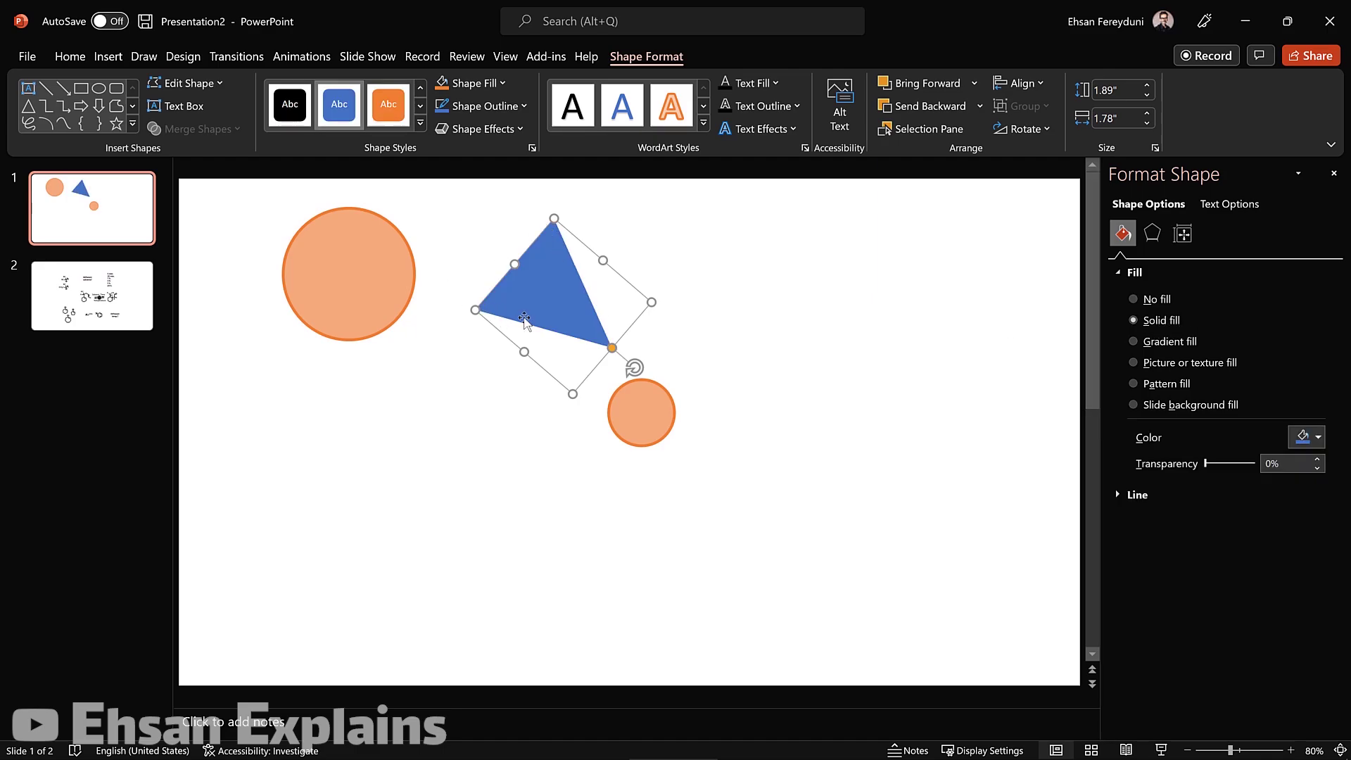
pyautogui.click(1318, 438)
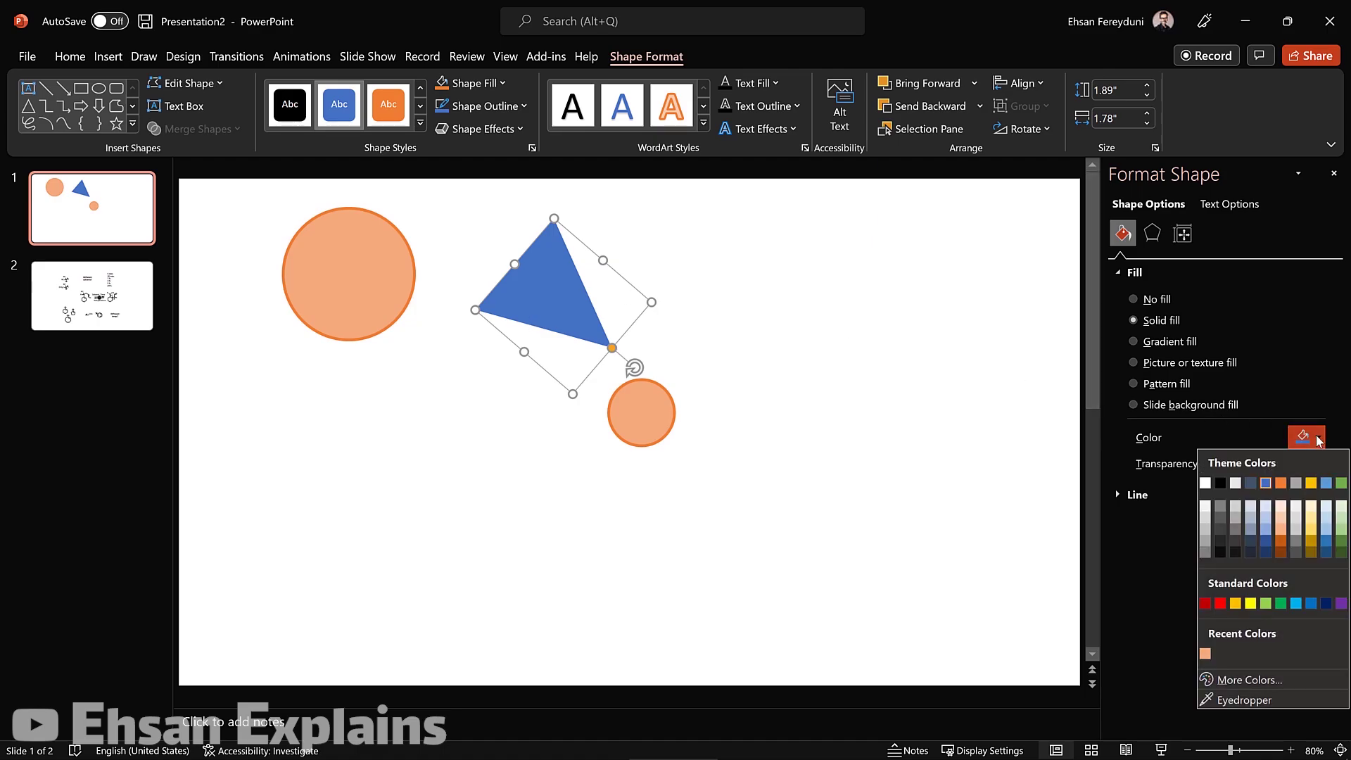
pyautogui.click(1318, 439)
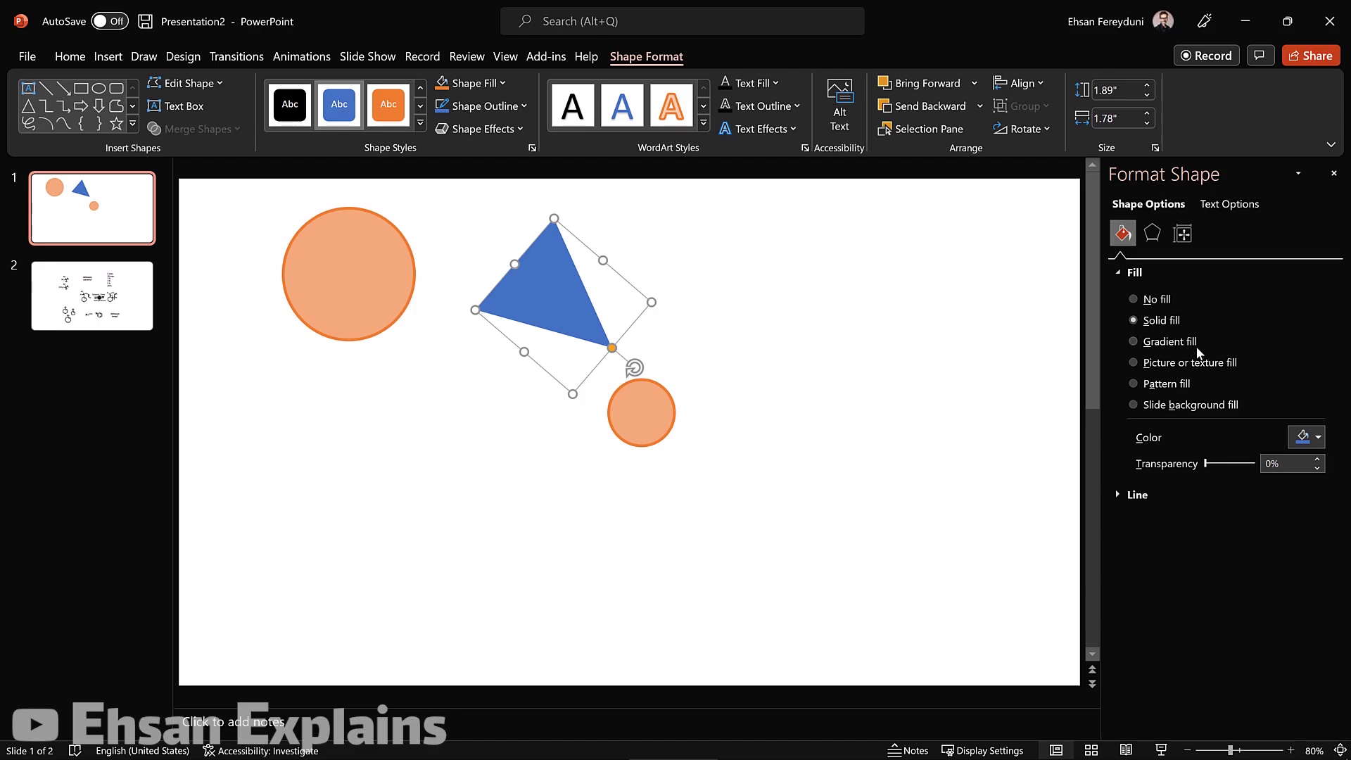
pyautogui.click(1138, 344)
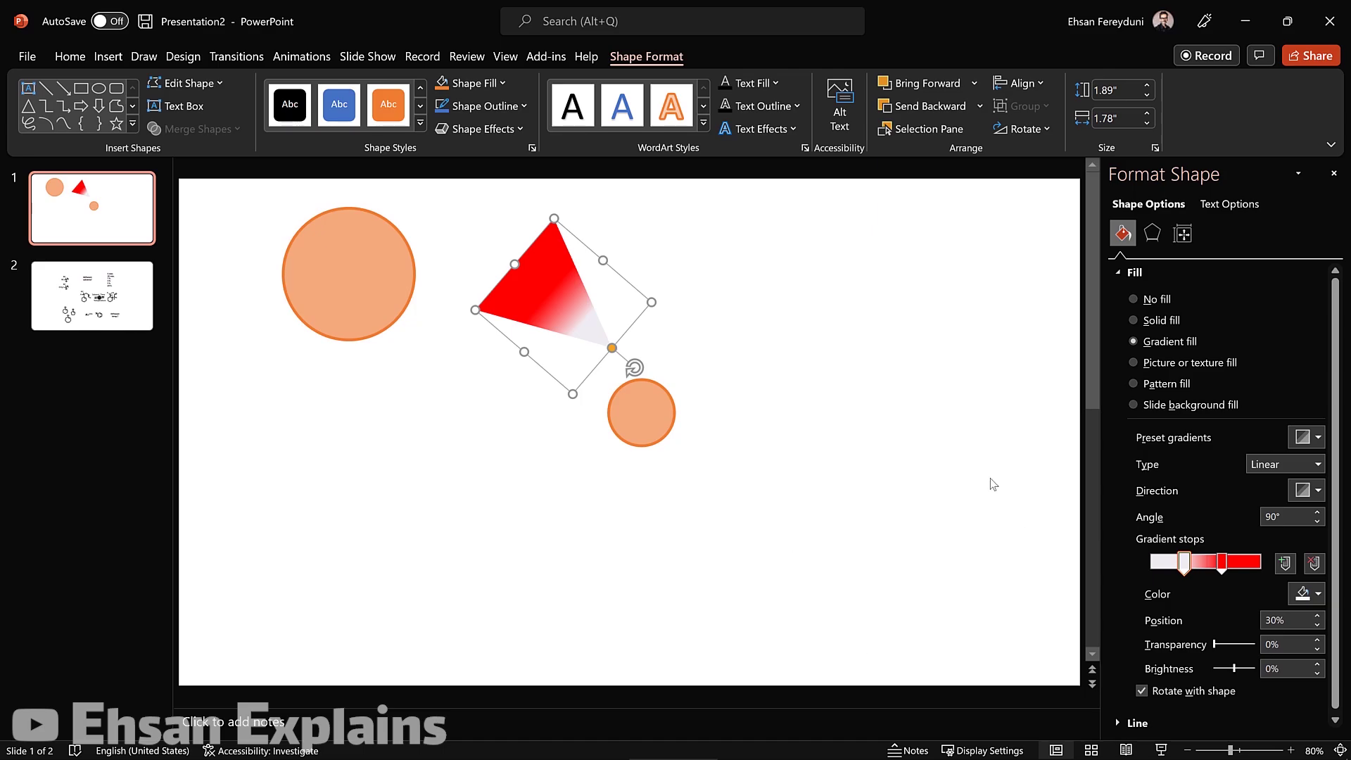
# Keep the triangle on a linear red-to-white gradient fill at 90° after briefly trying solid fill
pyautogui.click(1159, 322)
pyautogui.click(1168, 341)
pyautogui.scroll(-1, 1341, 471)
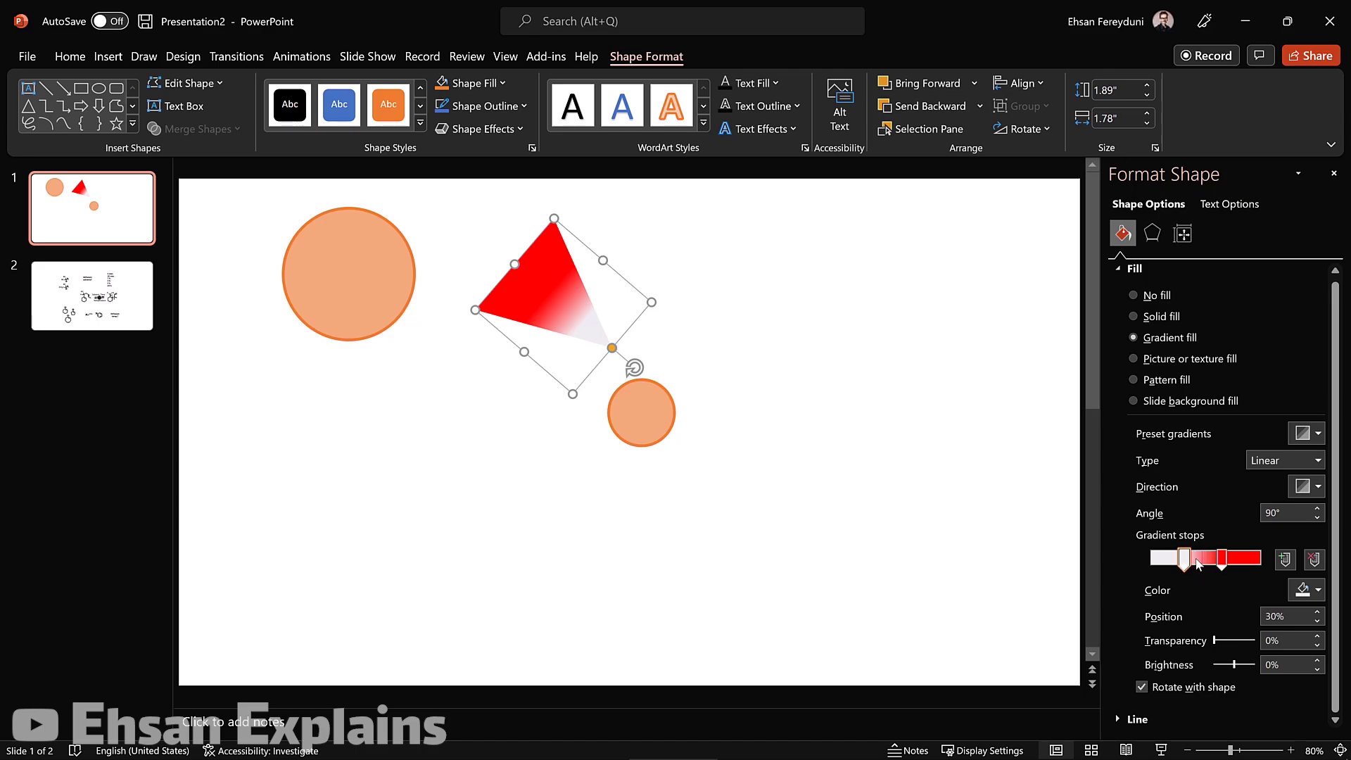
# Add, reposition and remove gradient stops to cut the gradient down to fewer stops
pyautogui.click(1287, 559)
pyautogui.moveTo(1184, 559)
pyautogui.mouseDown()
pyautogui.moveTo(1168, 559)
pyautogui.moveTo(1240, 563)
pyautogui.moveTo(1211, 563)
pyautogui.mouseUp()
pyautogui.click(1287, 560)
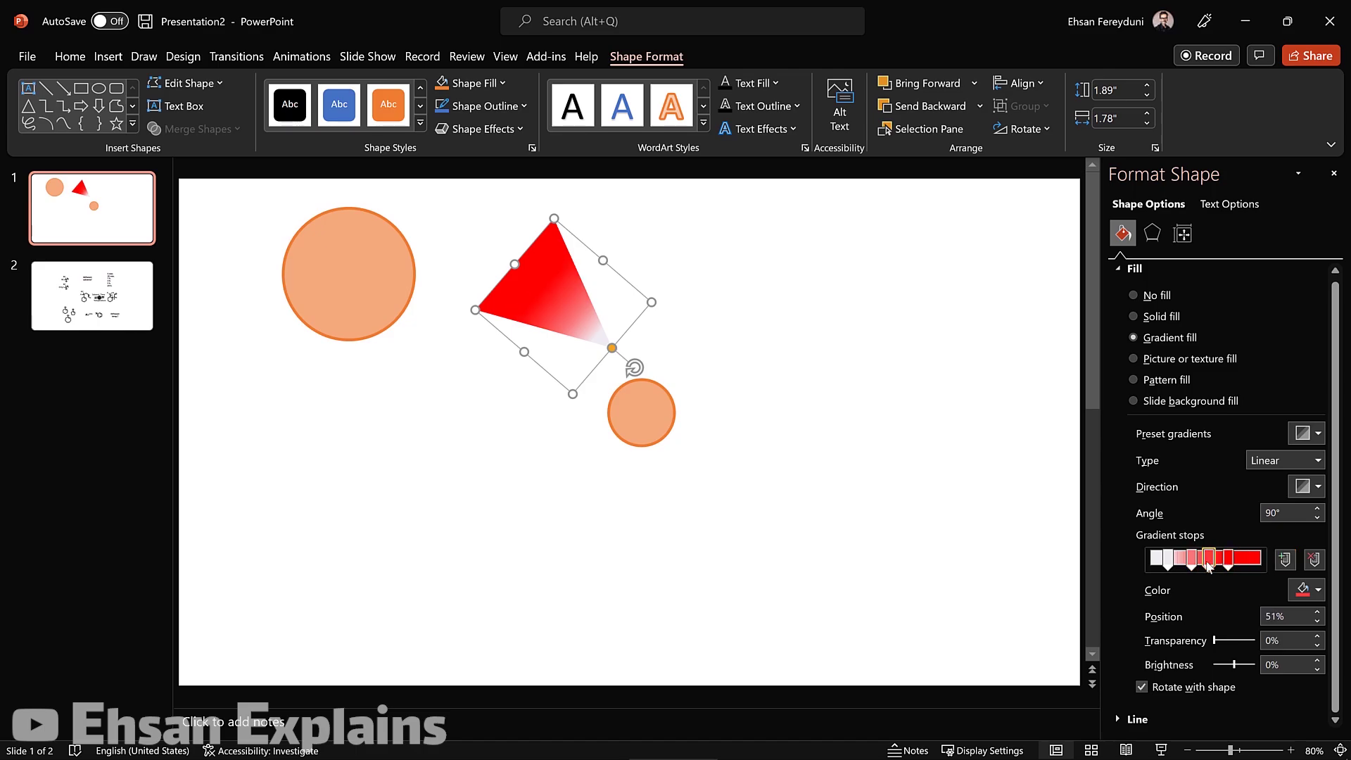
pyautogui.click(1182, 559)
pyautogui.moveTo(1188, 562); pyautogui.dragTo(1196, 563)
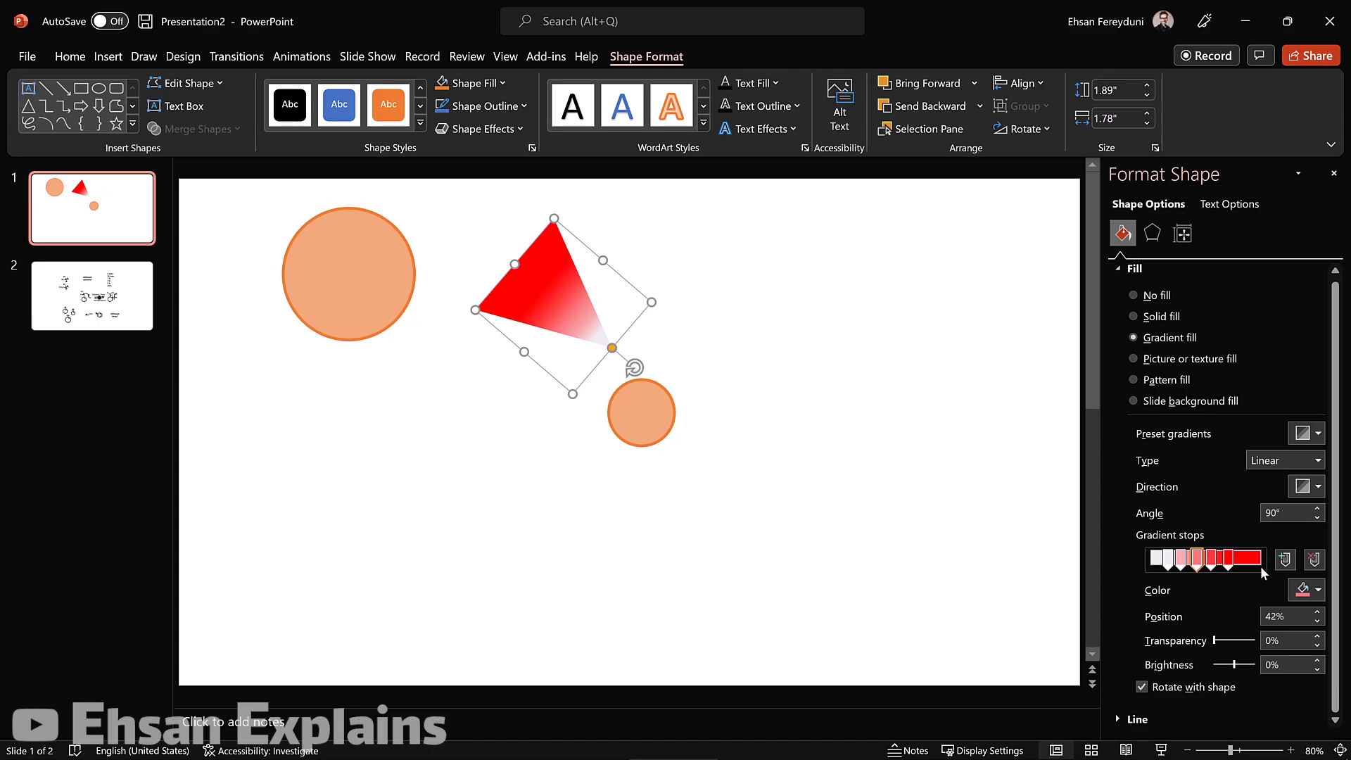
pyautogui.click(1317, 562)
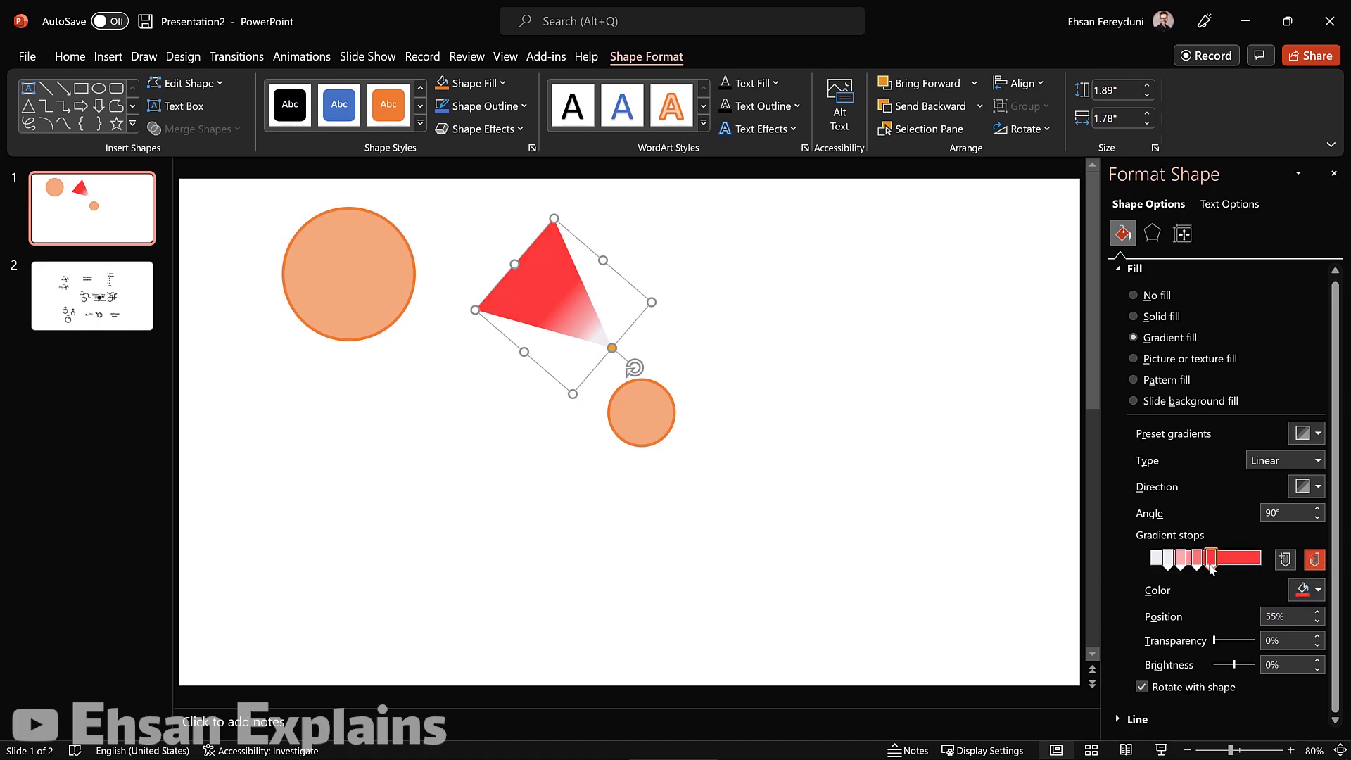
pyautogui.click(1314, 561)
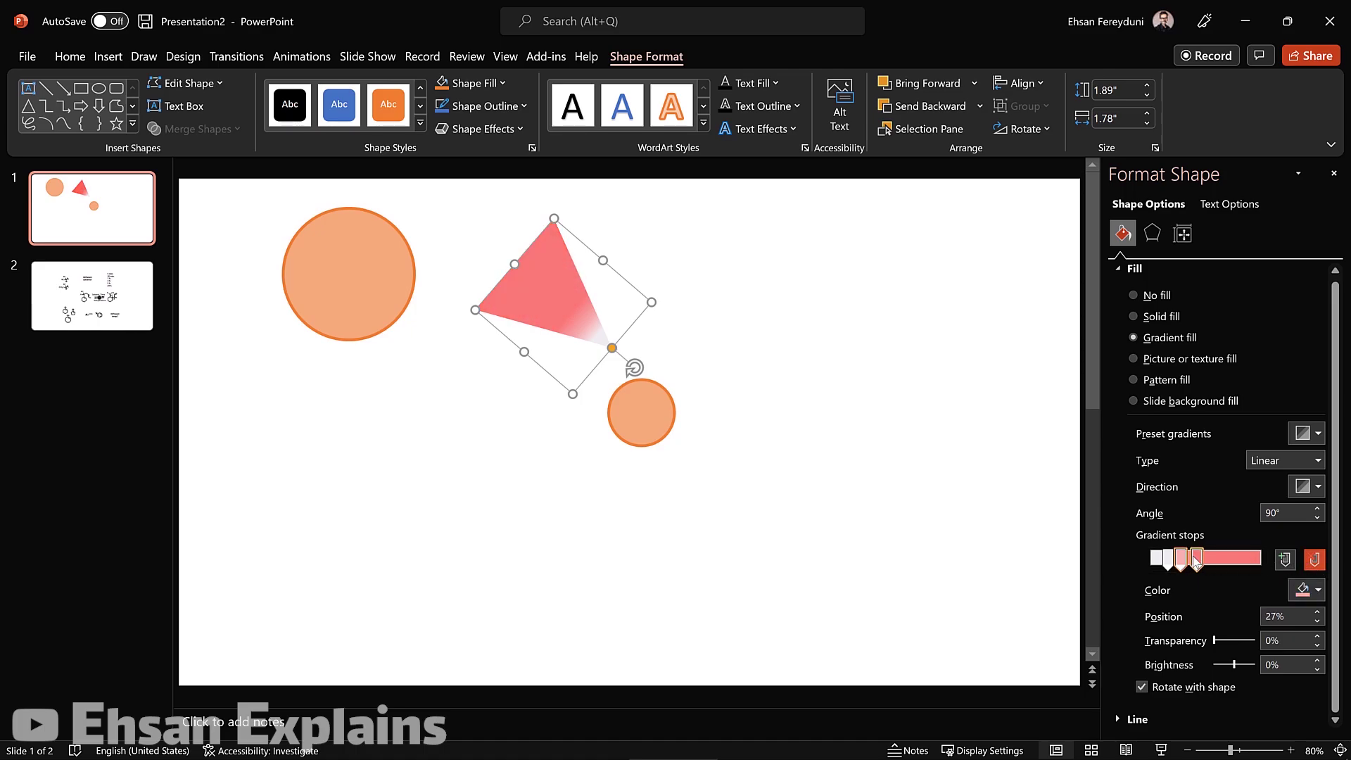
pyautogui.click(1314, 561)
# Fine-tune the stops, with the white stop near 22% and the rose stop at 67%
pyautogui.click(1285, 560)
pyautogui.moveTo(1170, 561); pyautogui.dragTo(1188, 561)
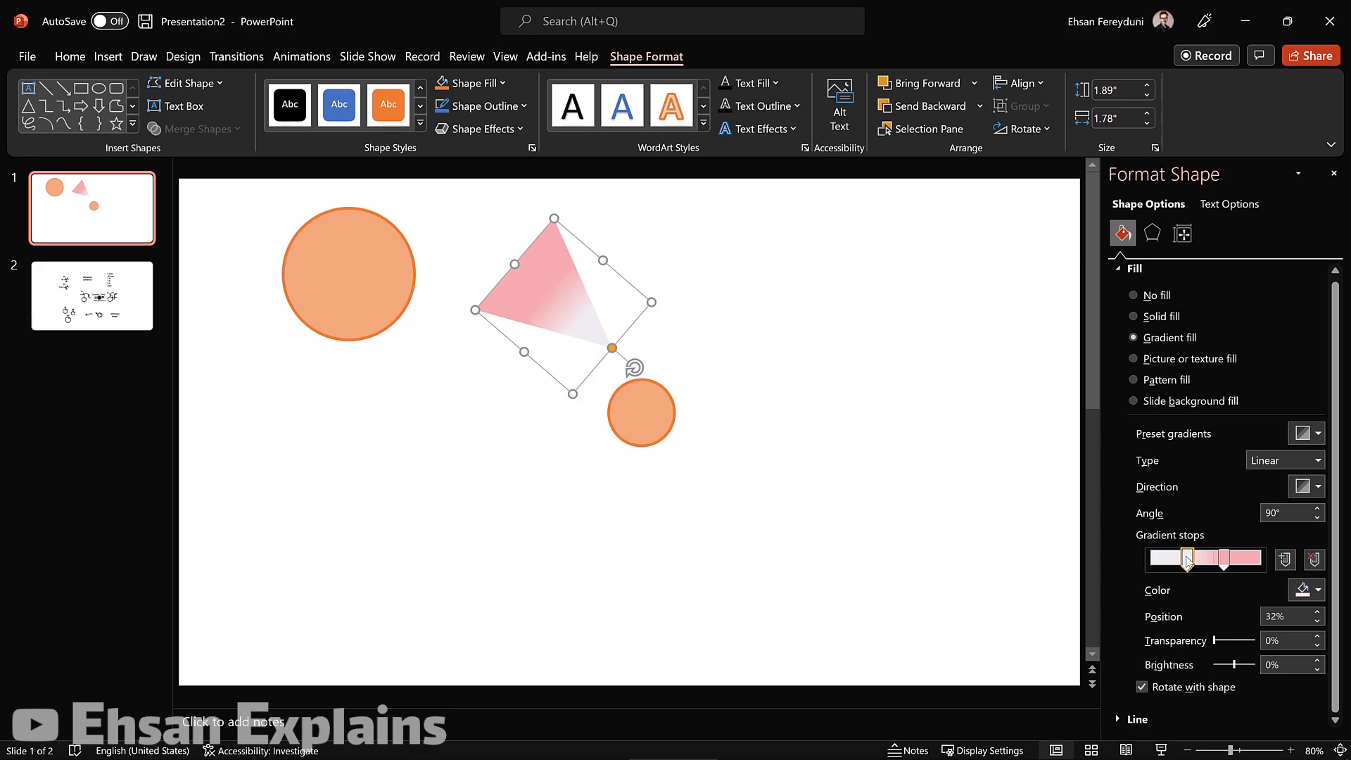
pyautogui.click(1221, 559)
pyautogui.moveTo(1188, 561); pyautogui.dragTo(1174, 561)
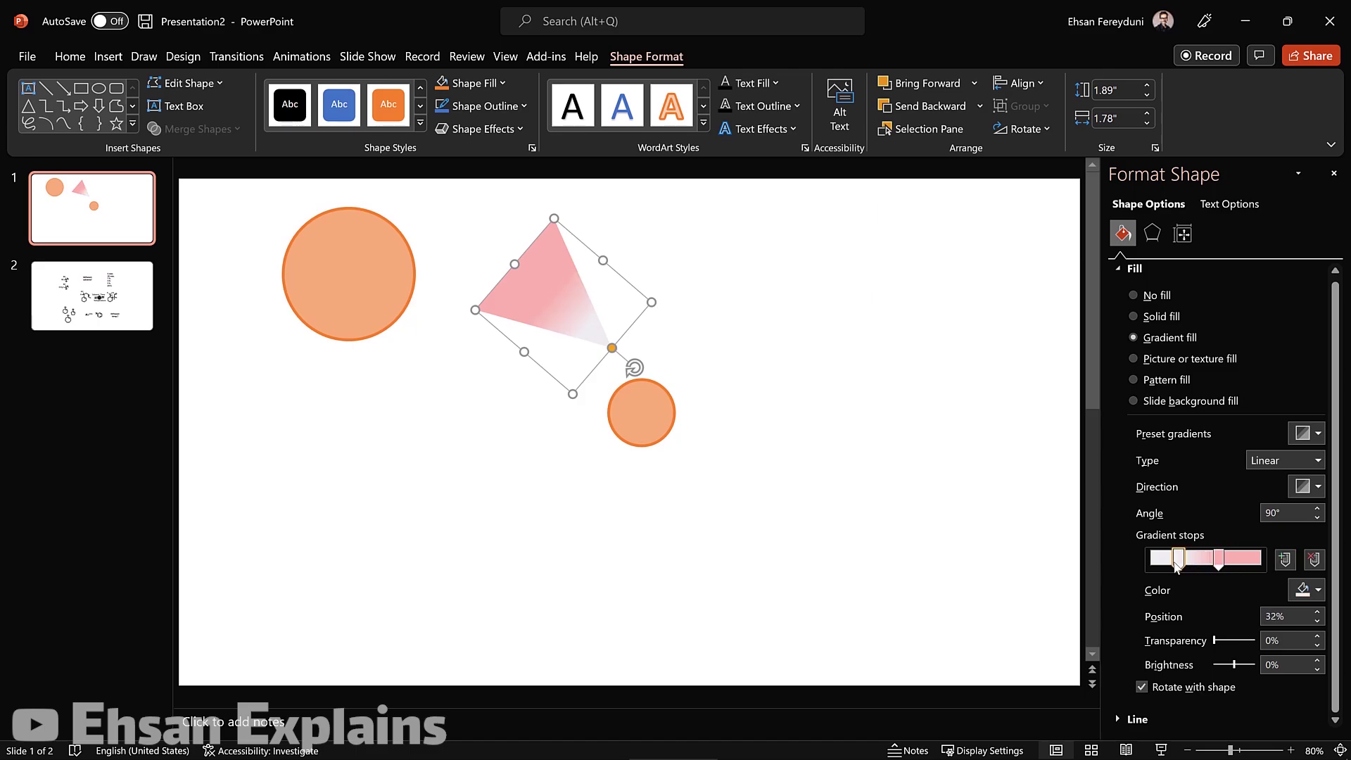
pyautogui.moveTo(1185, 567); pyautogui.dragTo(1188, 566)
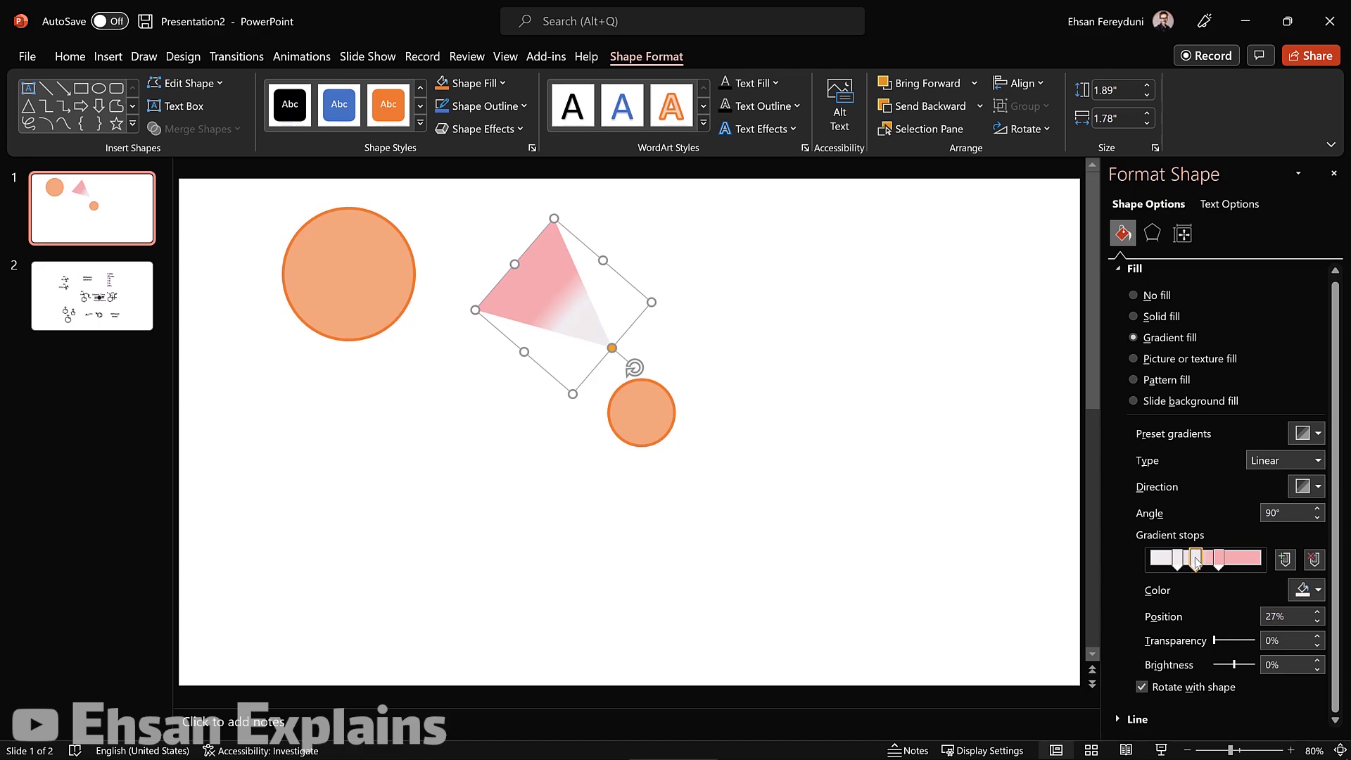
pyautogui.click(1235, 561)
pyautogui.click(1314, 560)
pyautogui.moveTo(1178, 563); pyautogui.dragTo(1233, 561)
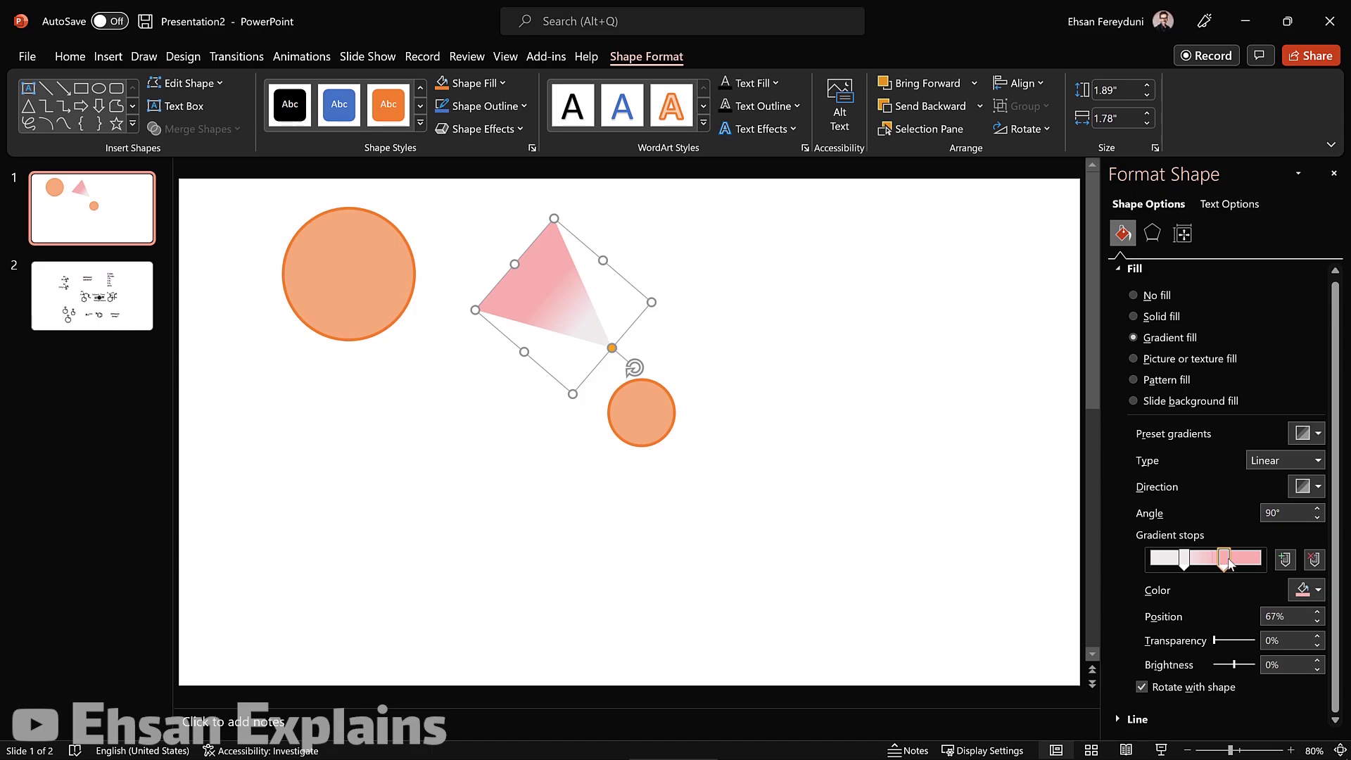
pyautogui.click(1307, 590)
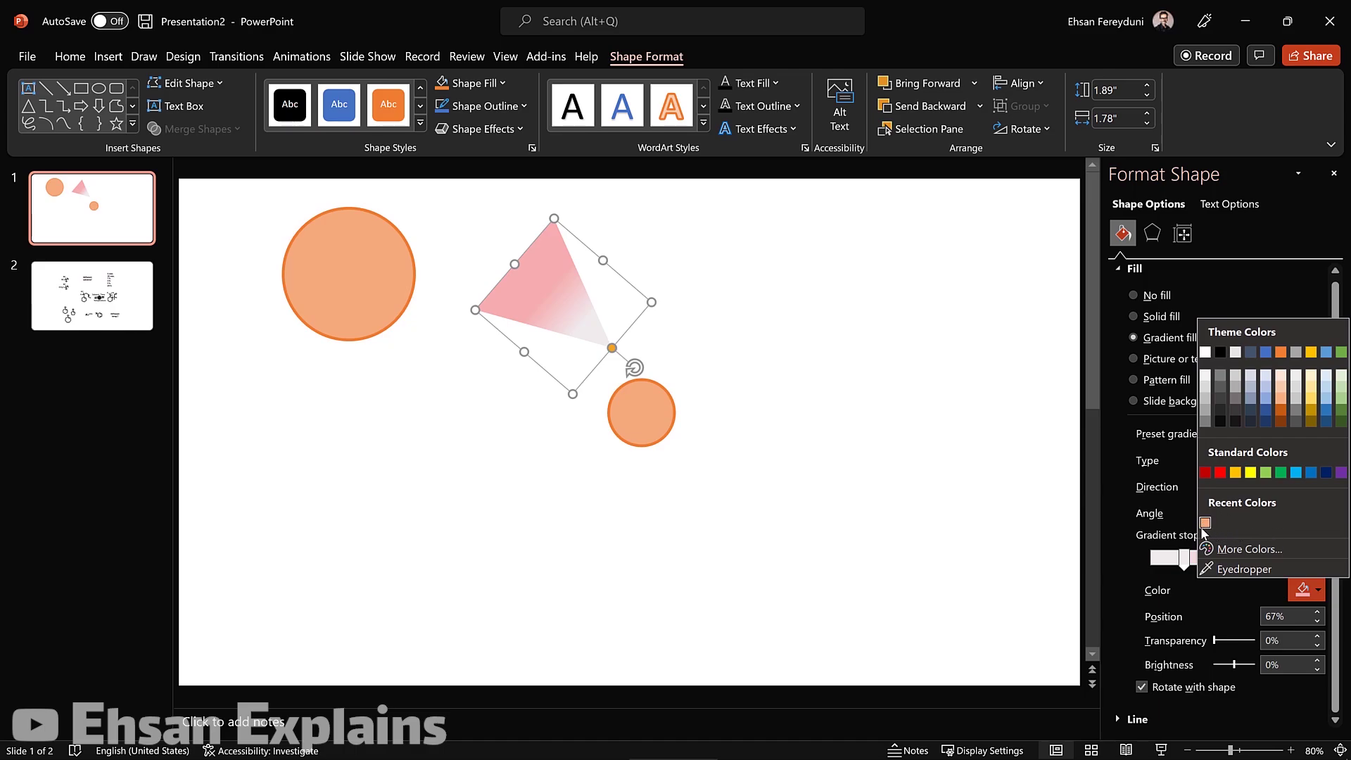
# Sample the small circle's peach with the Eyedropper for the triangle's 67% gradient stop
pyautogui.press('Escape')
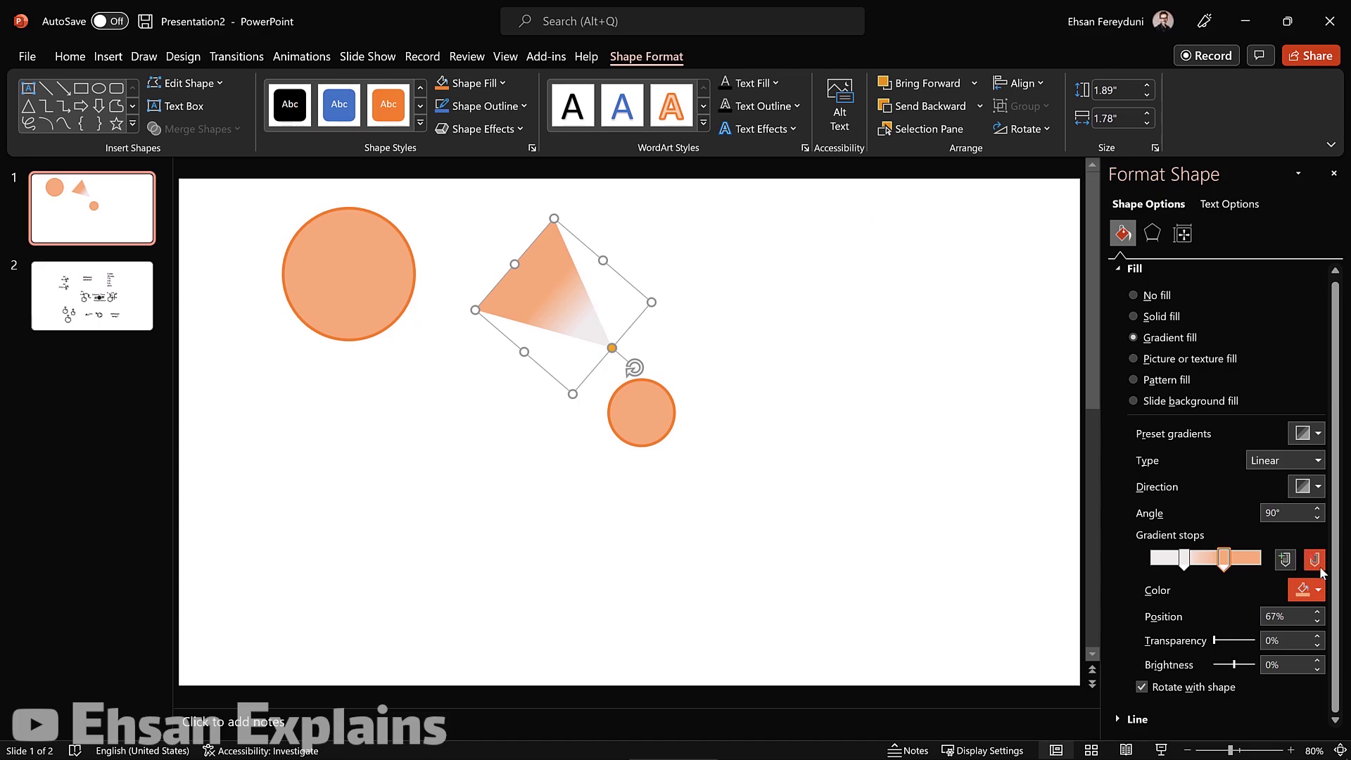
pyautogui.click(1318, 592)
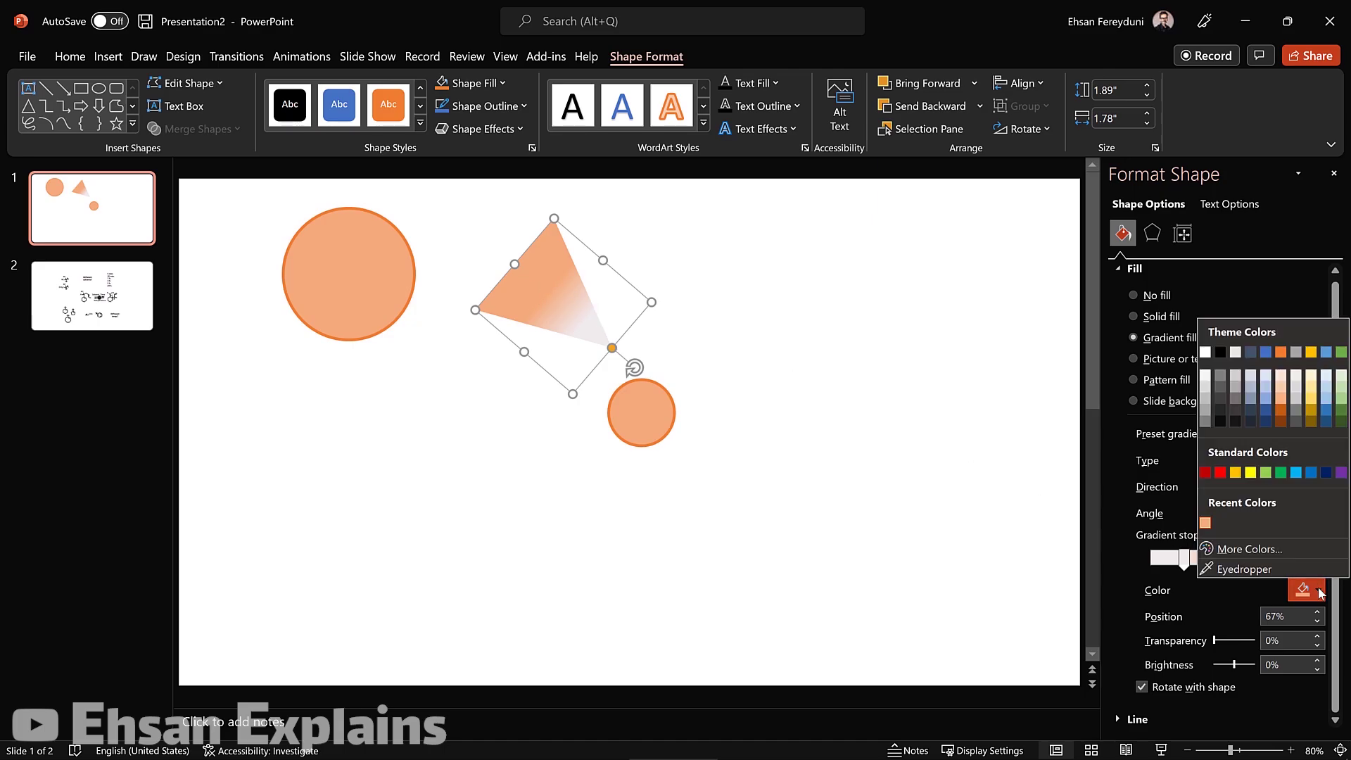
pyautogui.click(1251, 571)
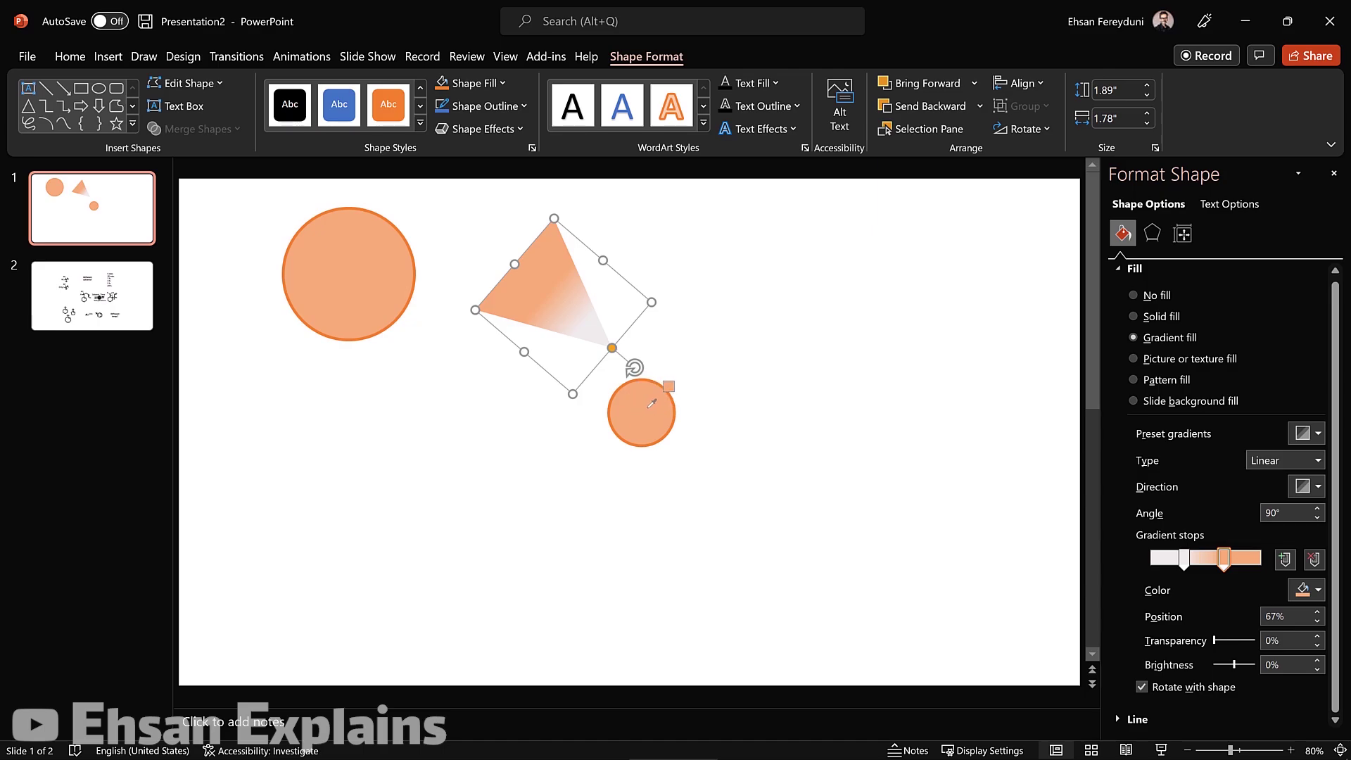
pyautogui.click(652, 403)
pyautogui.click(704, 331)
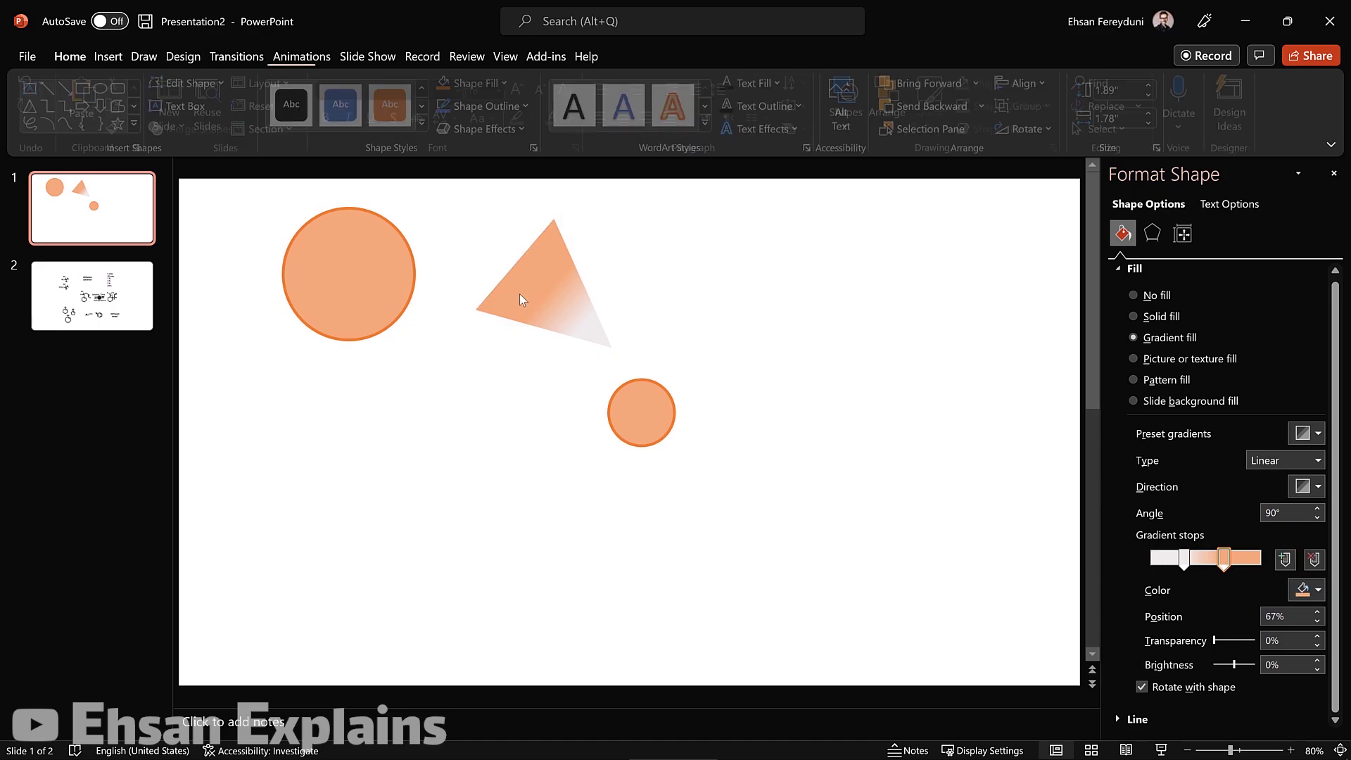
# Move the triangle against the large circle and bring the large circle to the front
pyautogui.click(519, 300)
pyautogui.moveTo(540, 275)
pyautogui.mouseDown()
pyautogui.moveTo(406, 318)
pyautogui.moveTo(420, 320)
pyautogui.mouseUp()
pyautogui.click(380, 248)
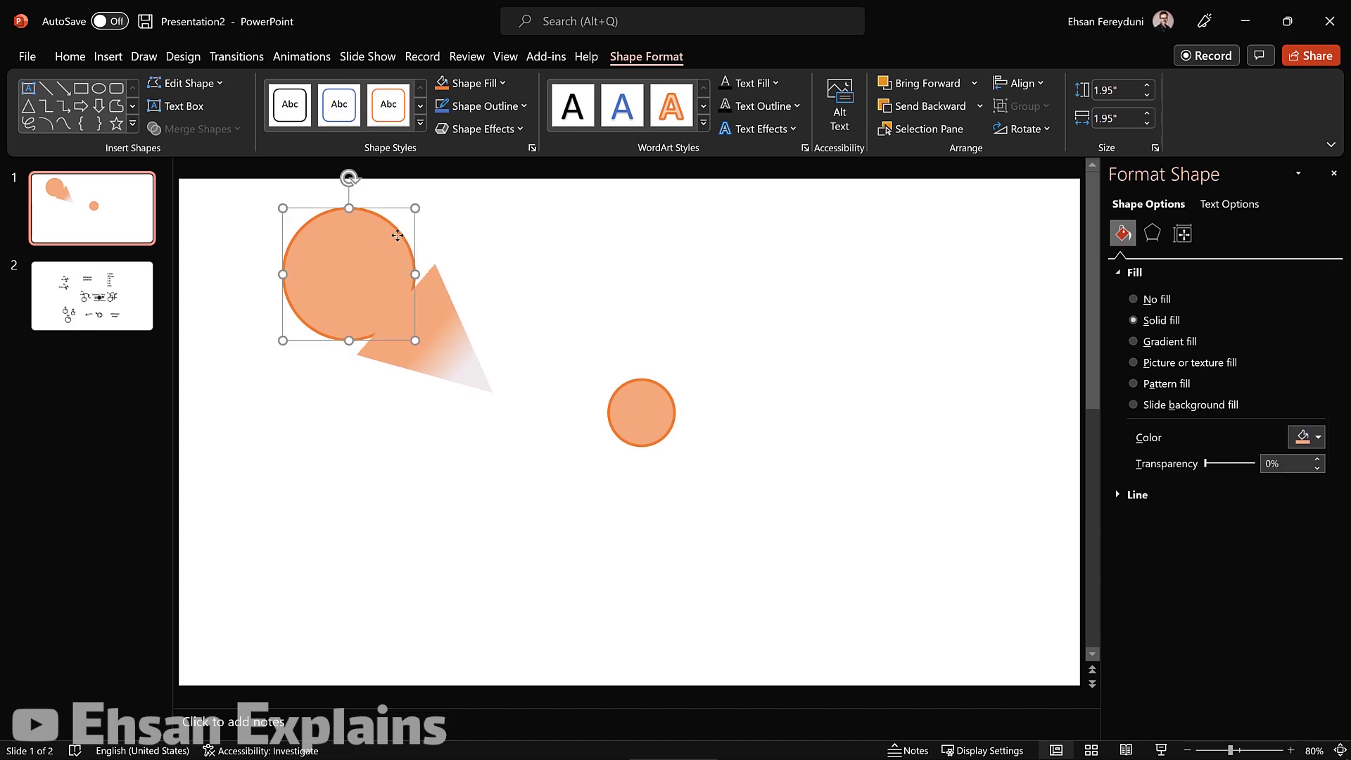
pyautogui.rightClick(397, 235)
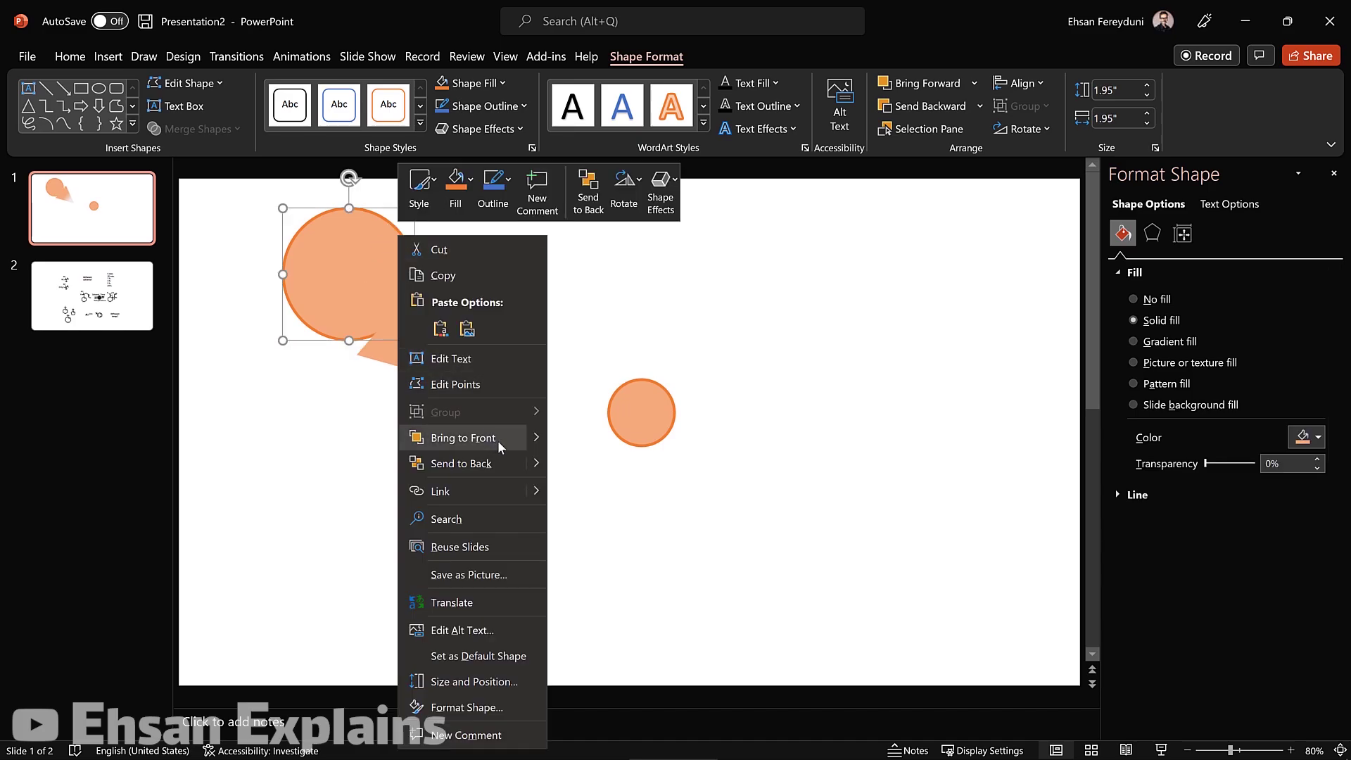
pyautogui.moveTo(464, 437)
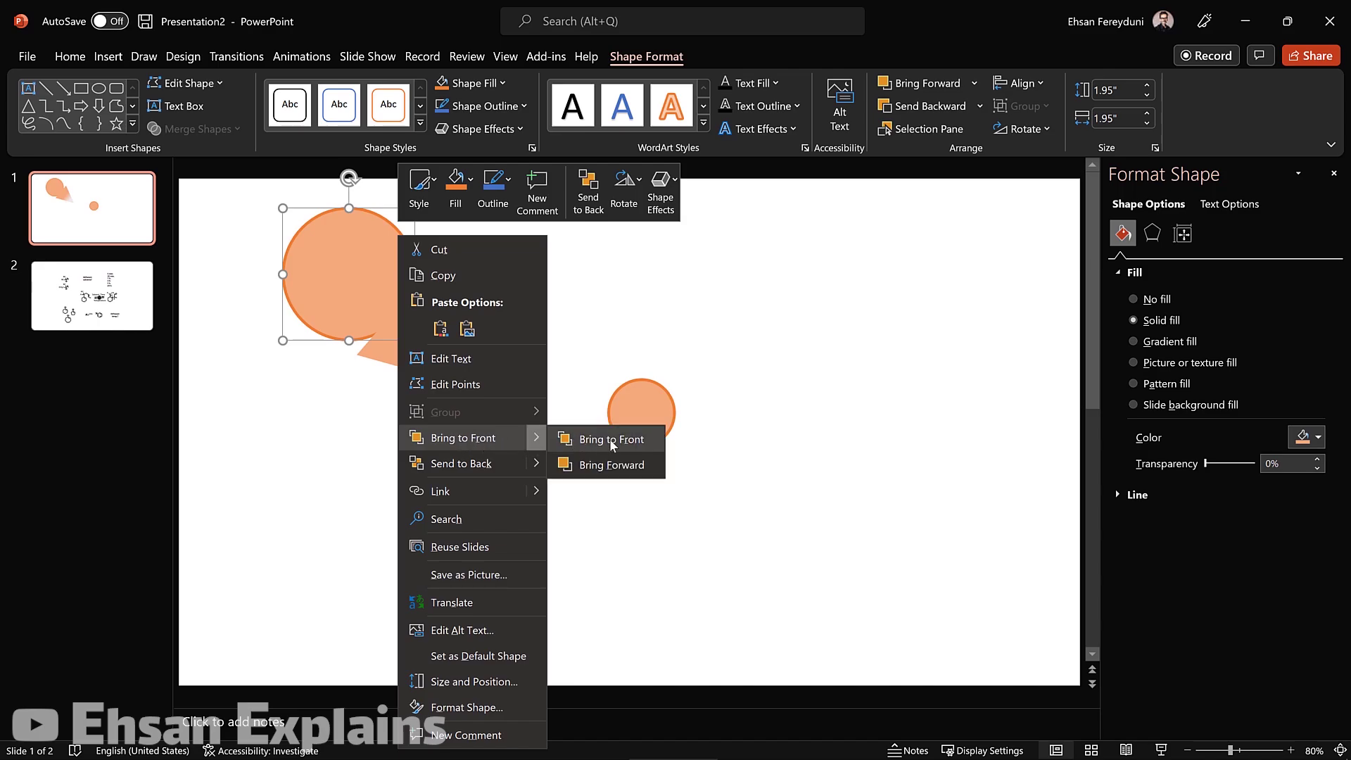
pyautogui.click(612, 439)
pyautogui.click(446, 311)
pyautogui.moveTo(447, 311); pyautogui.dragTo(419, 304)
# Place the small circle on the triangle's tip and bring it to the front
pyautogui.moveTo(631, 392); pyautogui.dragTo(455, 355)
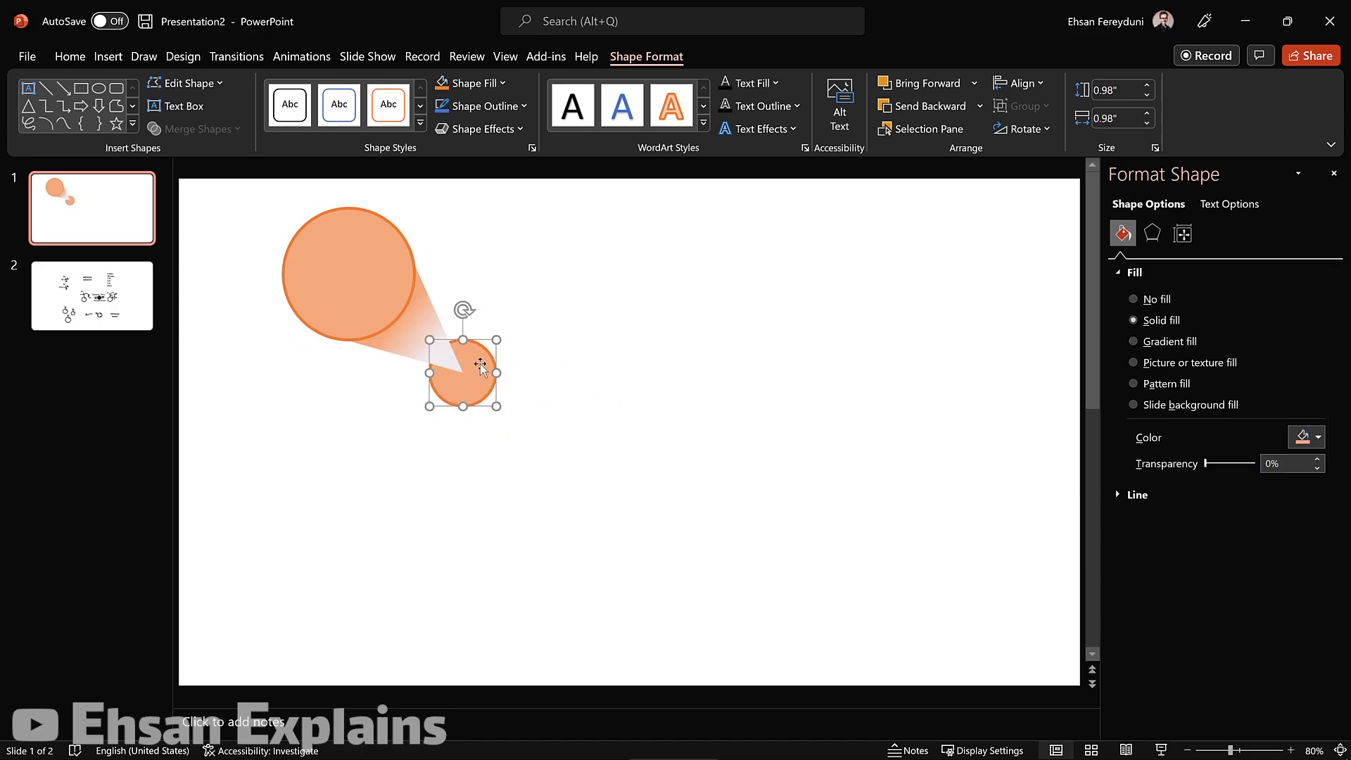
pyautogui.rightClick(480, 363)
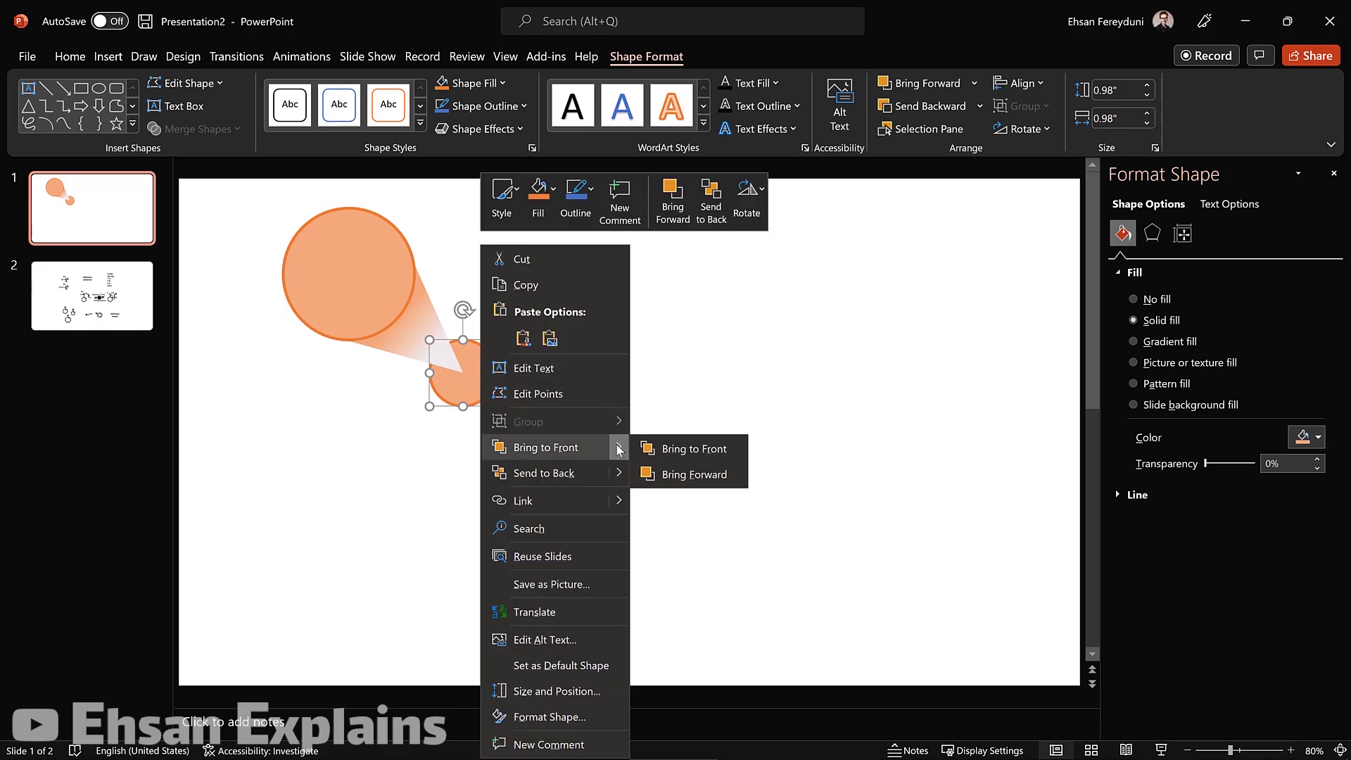
pyautogui.click(669, 448)
pyautogui.click(649, 383)
pyautogui.moveTo(479, 377); pyautogui.dragTo(474, 375)
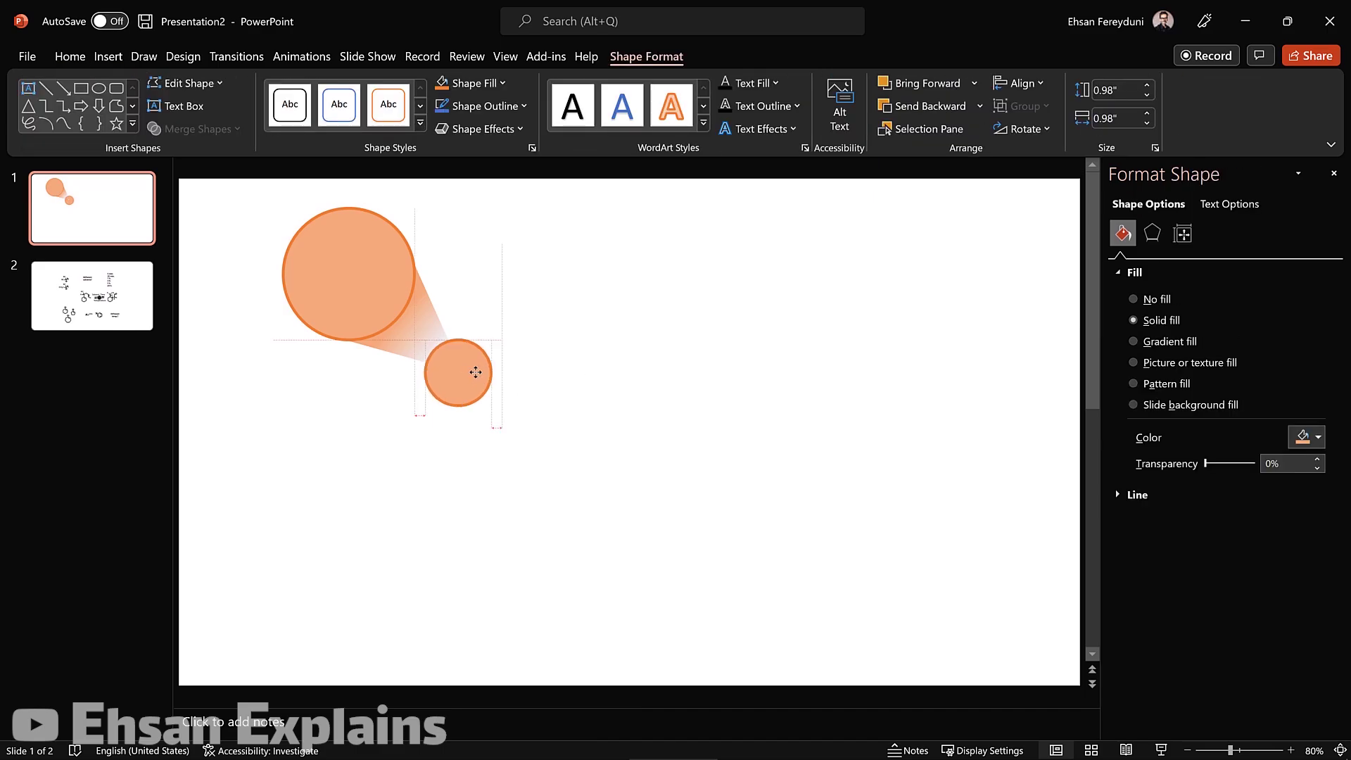
pyautogui.moveTo(474, 375); pyautogui.dragTo(478, 377)
pyautogui.click(589, 403)
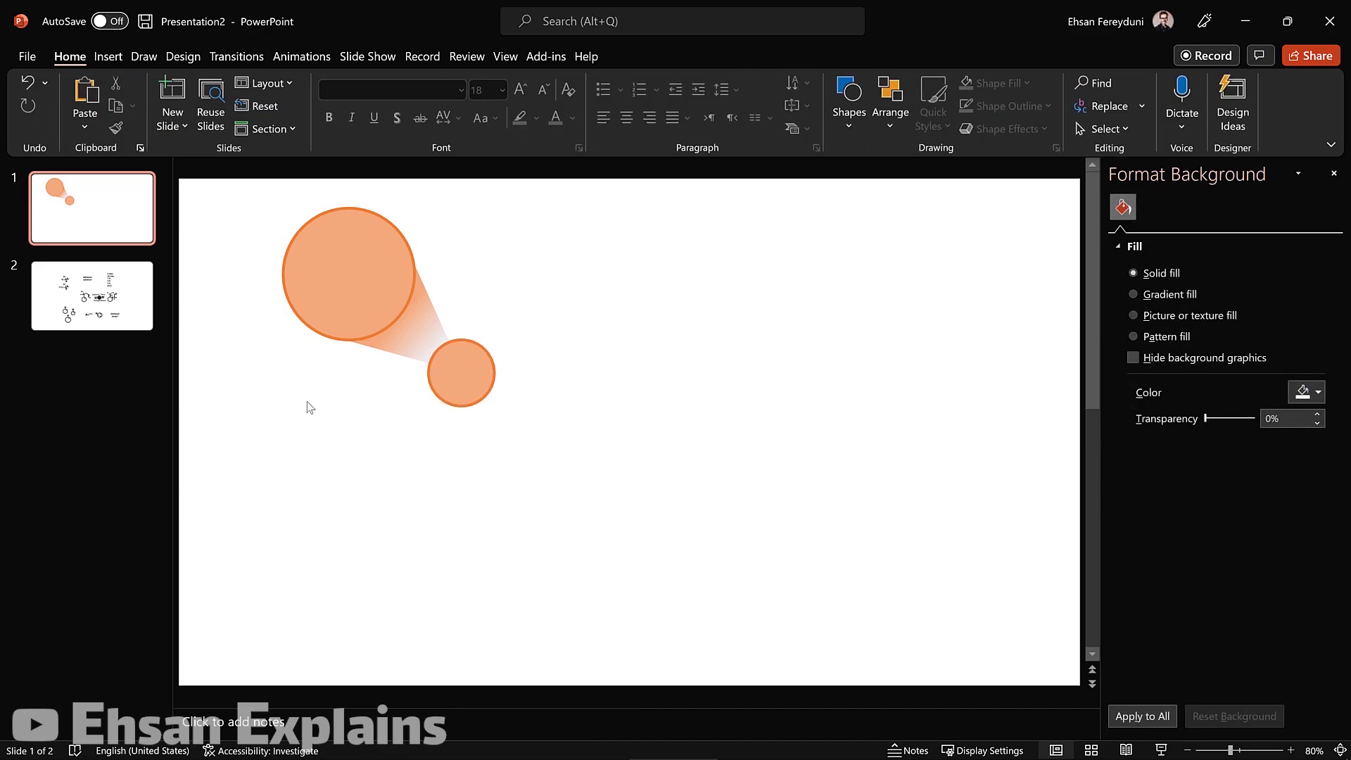
# Select each circle and the triangle in turn to check sizes and layering
pyautogui.click(480, 379)
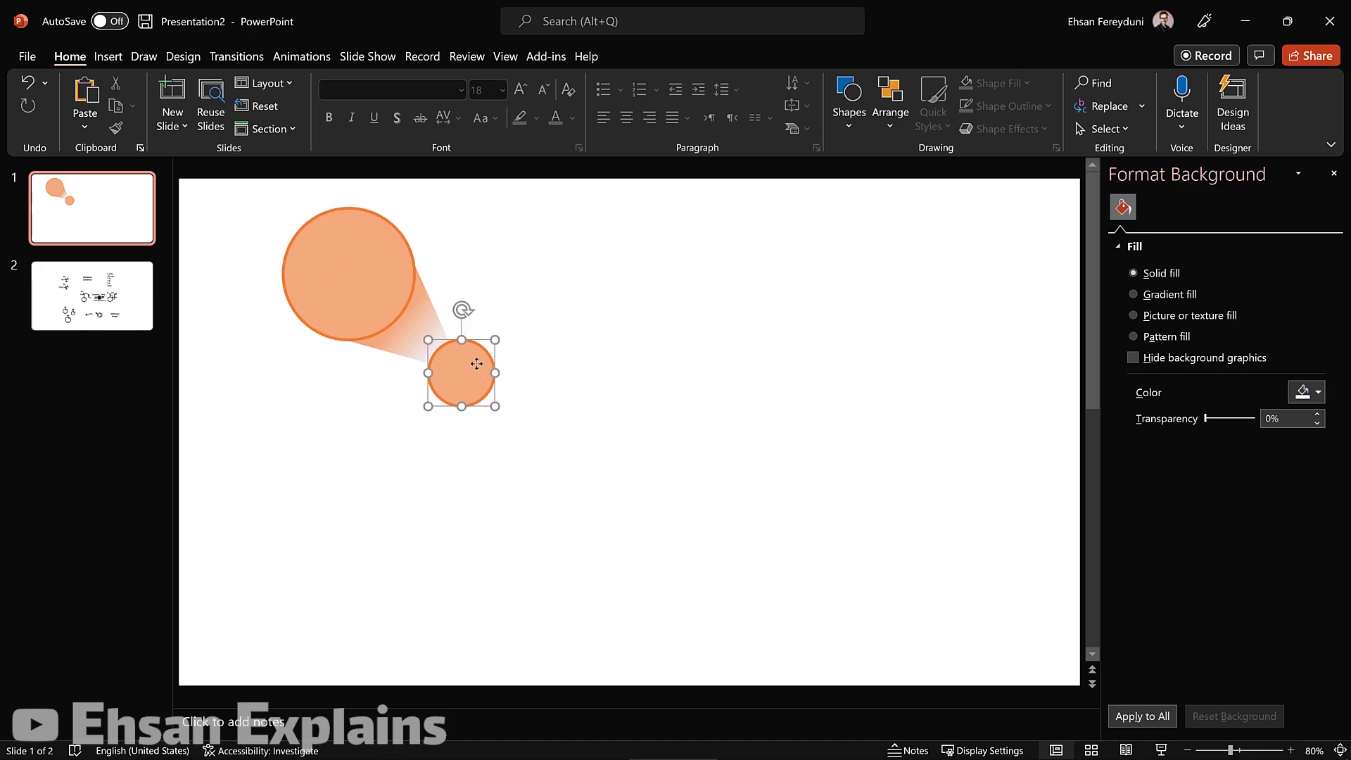
pyautogui.click(422, 303)
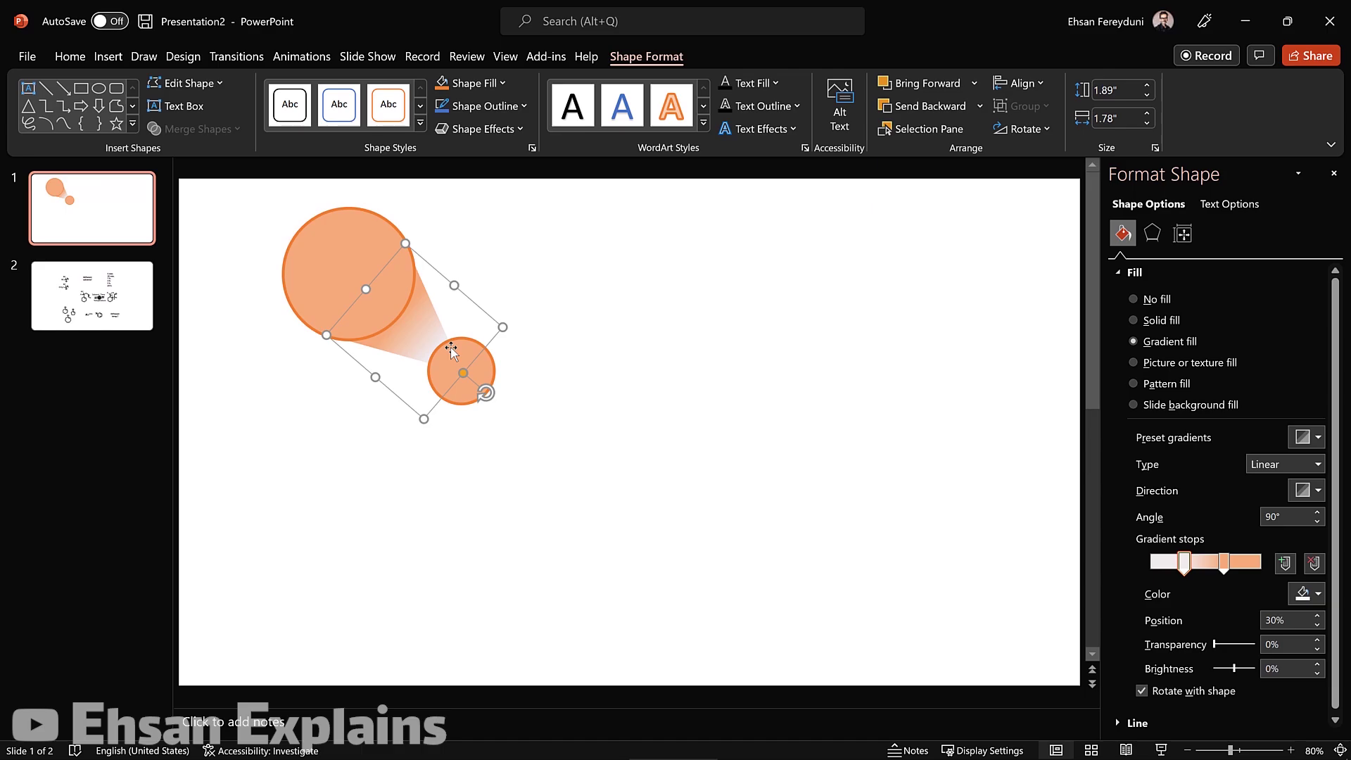
pyautogui.click(334, 263)
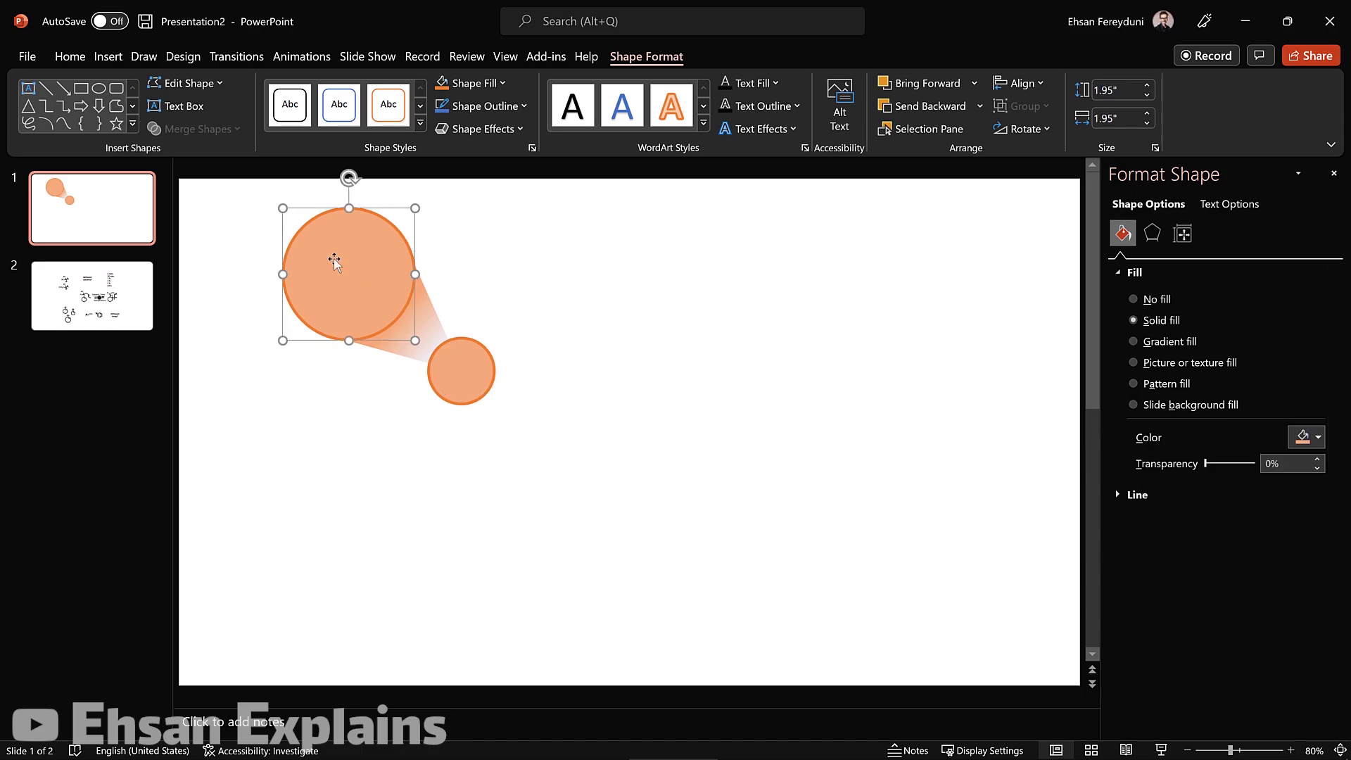
pyautogui.click(456, 369)
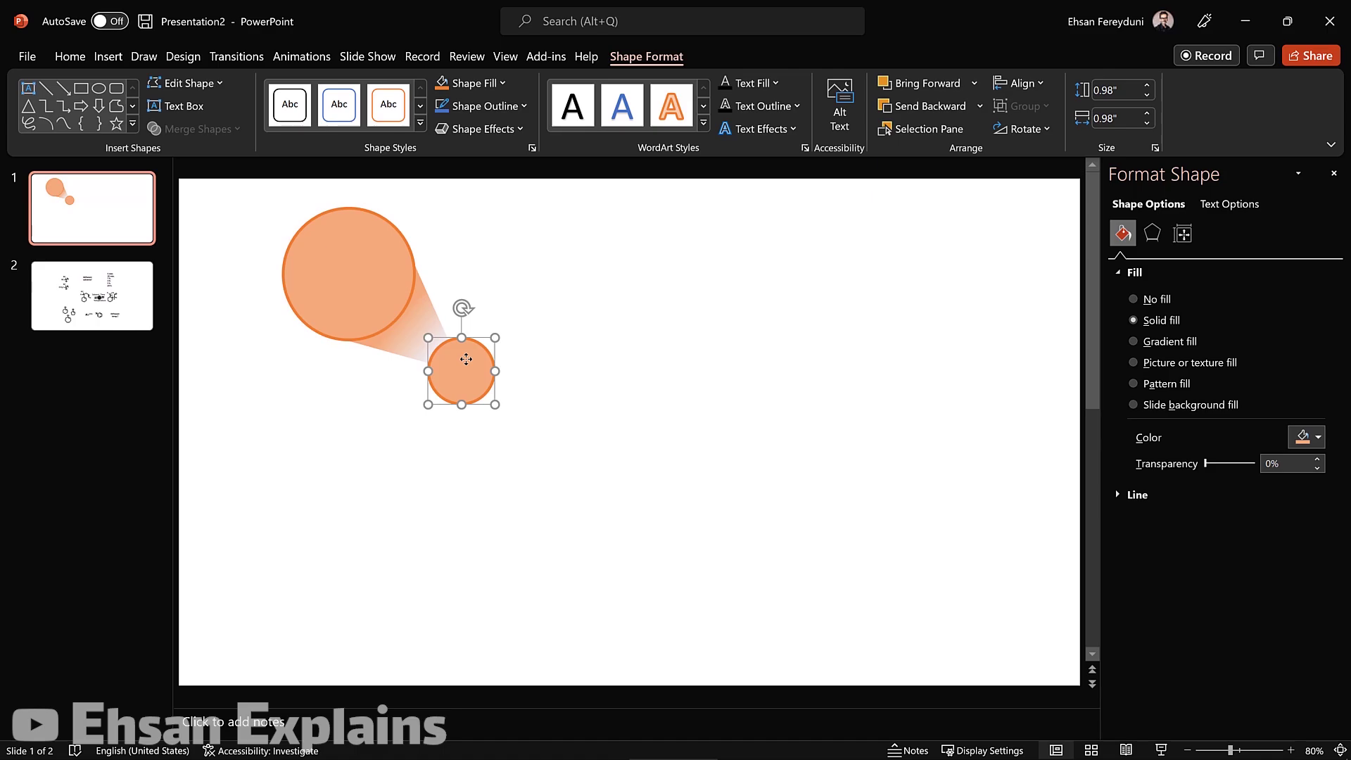
pyautogui.click(388, 295)
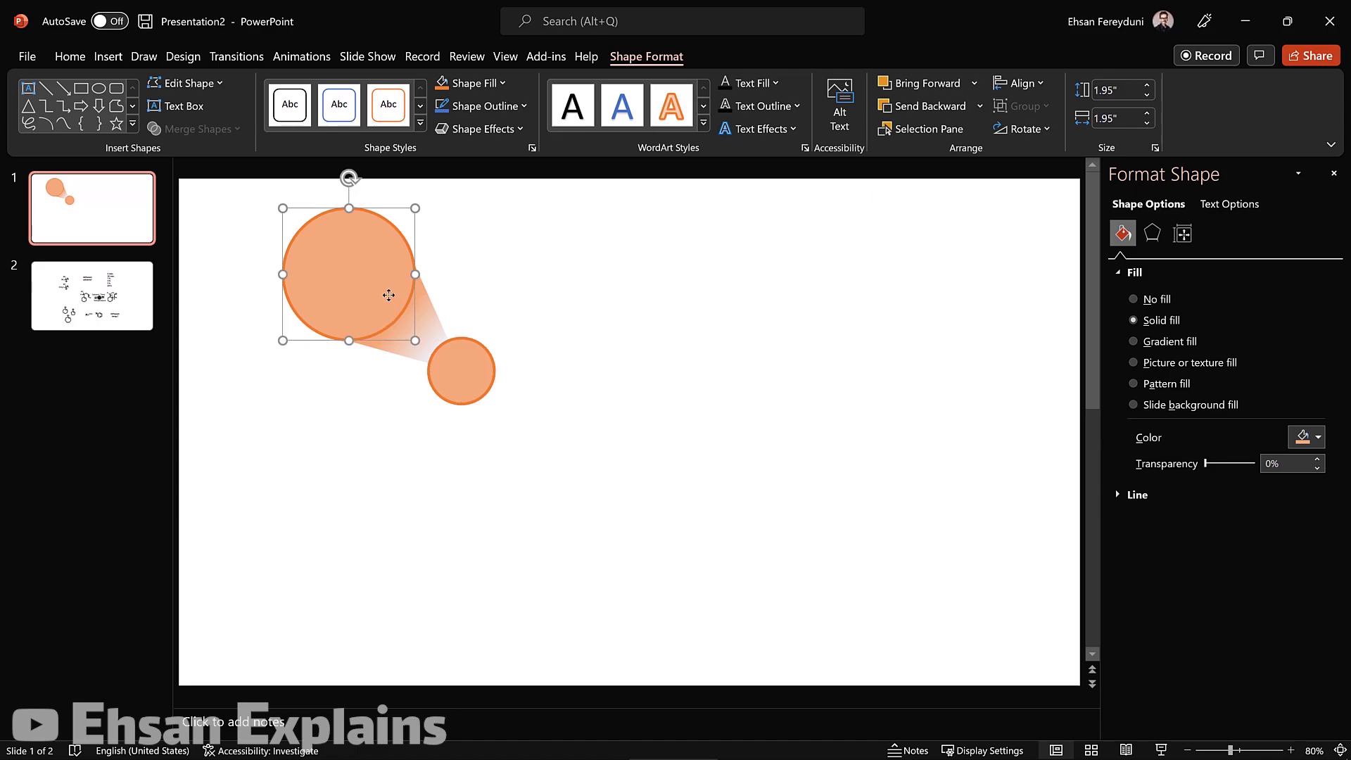
pyautogui.click(462, 373)
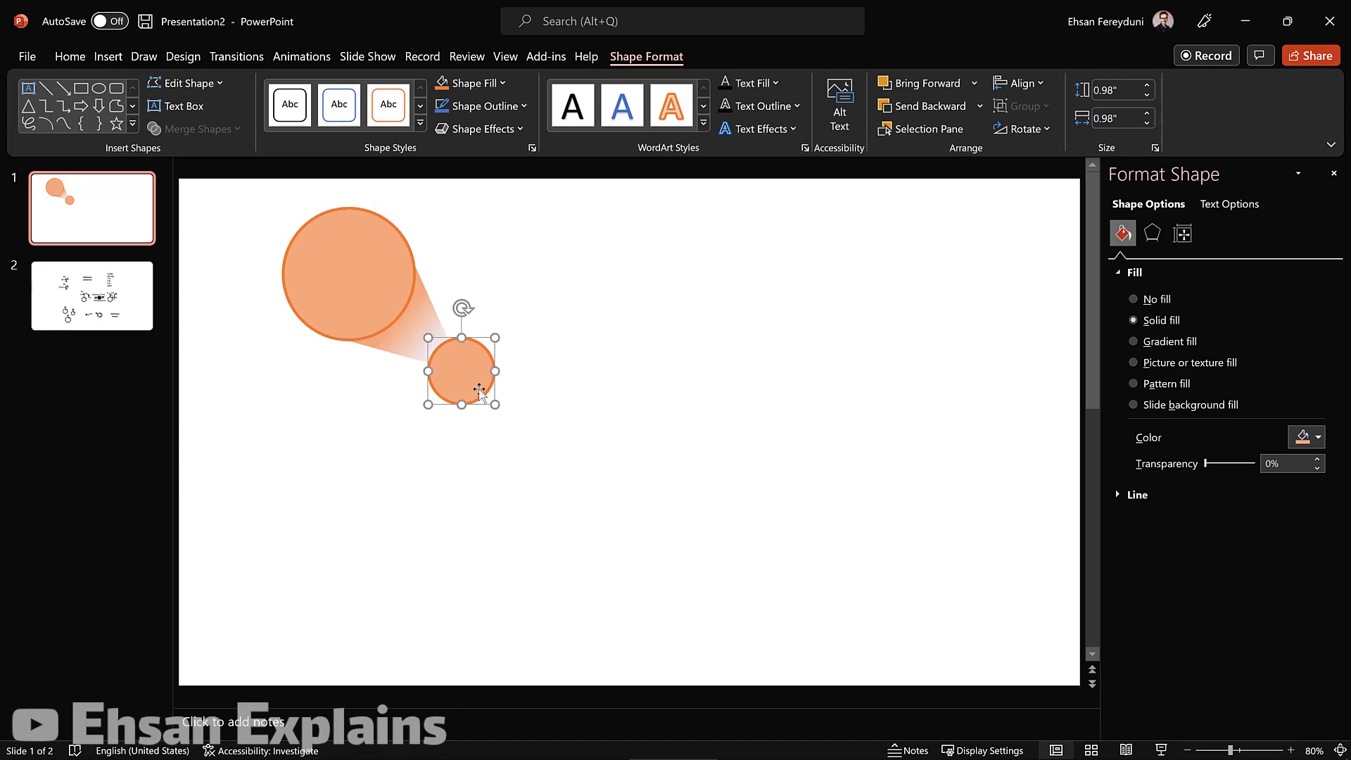
pyautogui.click(1135, 272)
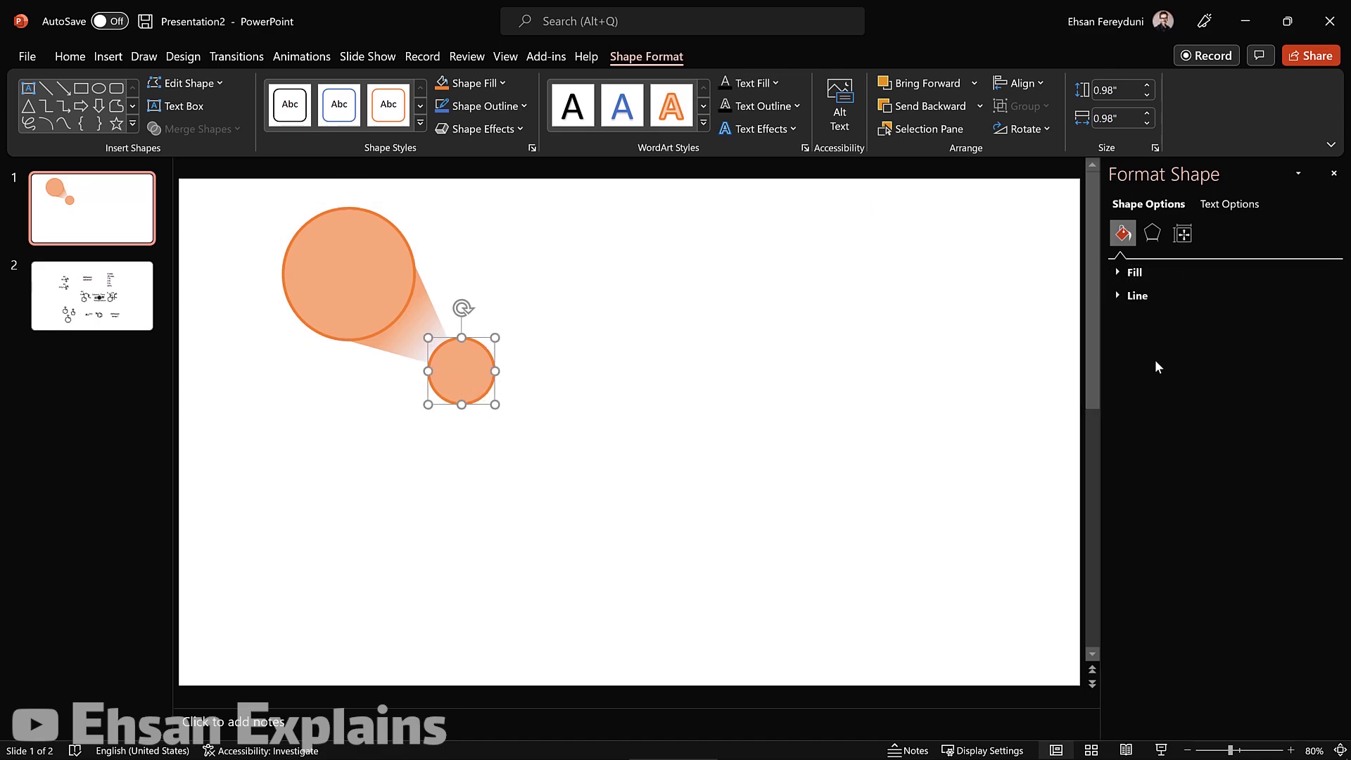
# Reduce the small circle's outline width from 3 pt to 1 pt
pyautogui.click(1125, 296)
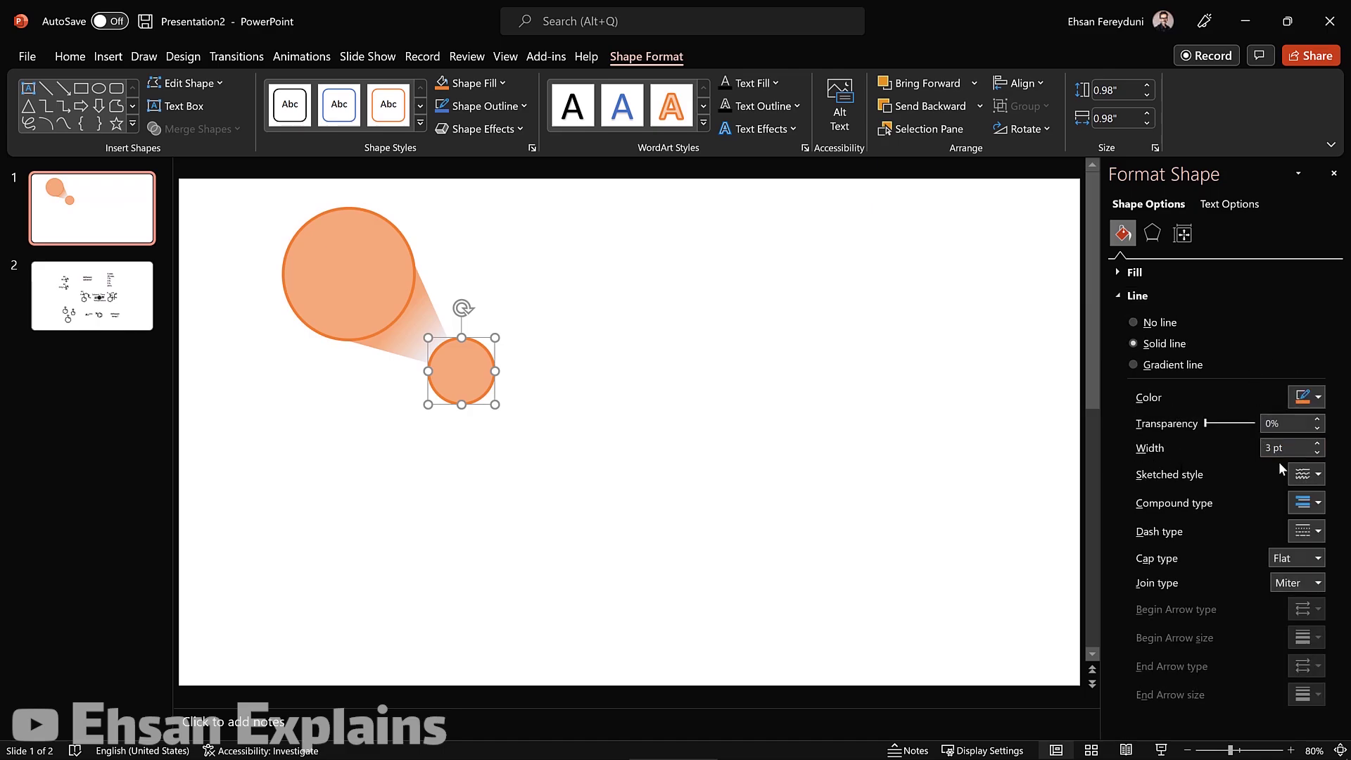
pyautogui.click(1317, 453)
pyautogui.click(1317, 452)
pyautogui.click(1317, 453)
pyautogui.click(1317, 453)
pyautogui.click(1317, 452)
pyautogui.click(1317, 452)
pyautogui.click(1317, 452)
pyautogui.click(1317, 453)
# Nudge the small circle slightly up and to the left
pyautogui.click(545, 387)
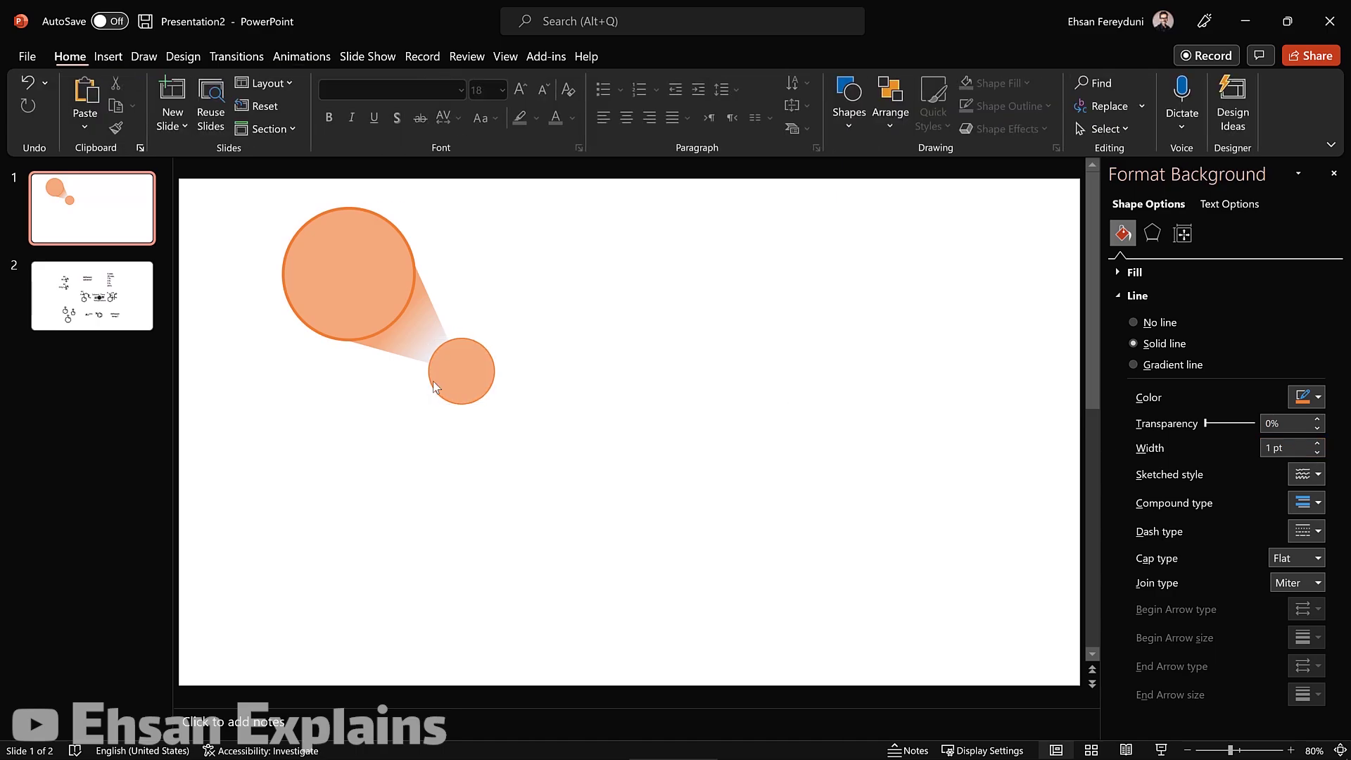
pyautogui.click(465, 373)
pyautogui.moveTo(464, 371); pyautogui.dragTo(456, 367)
pyautogui.click(602, 411)
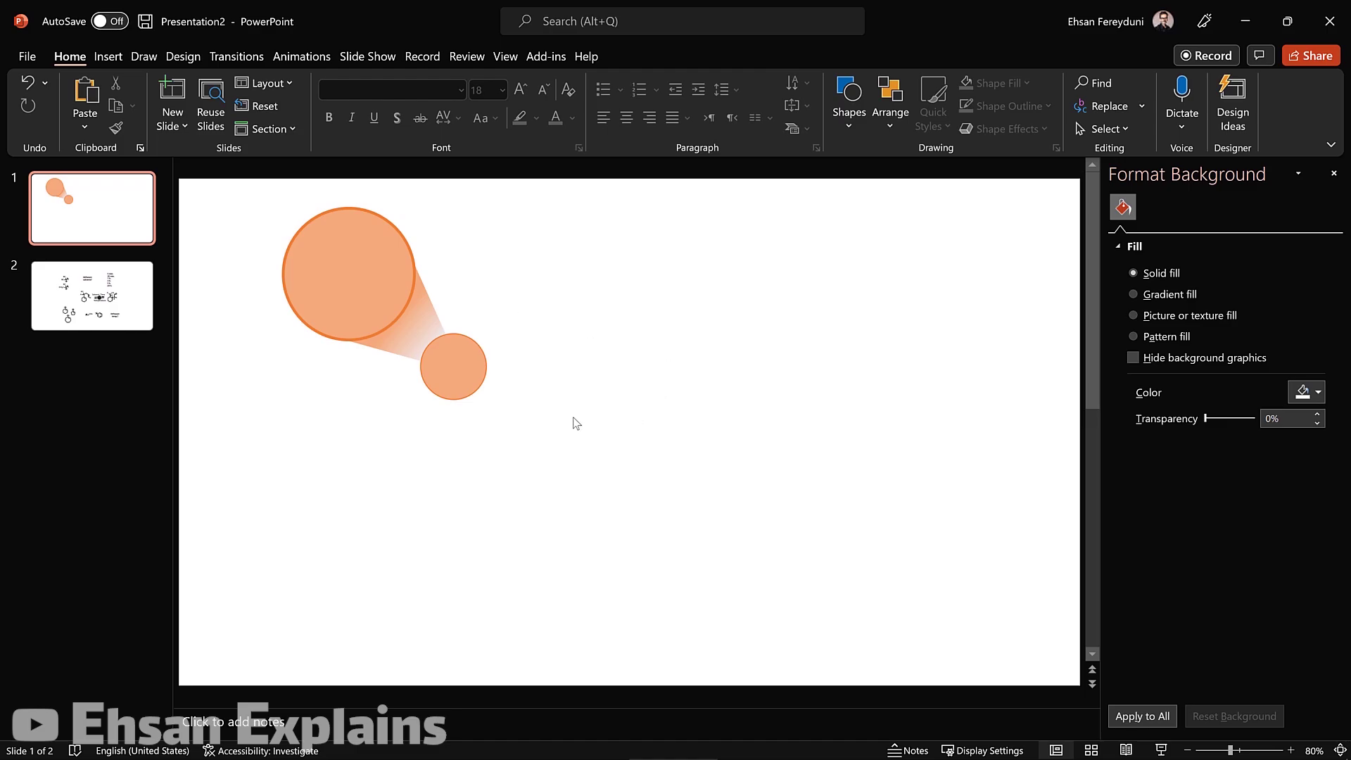
# Select both circles, then deselect them and switch to the Animations tab for slide 1
pyautogui.moveTo(574, 431); pyautogui.dragTo(238, 186)
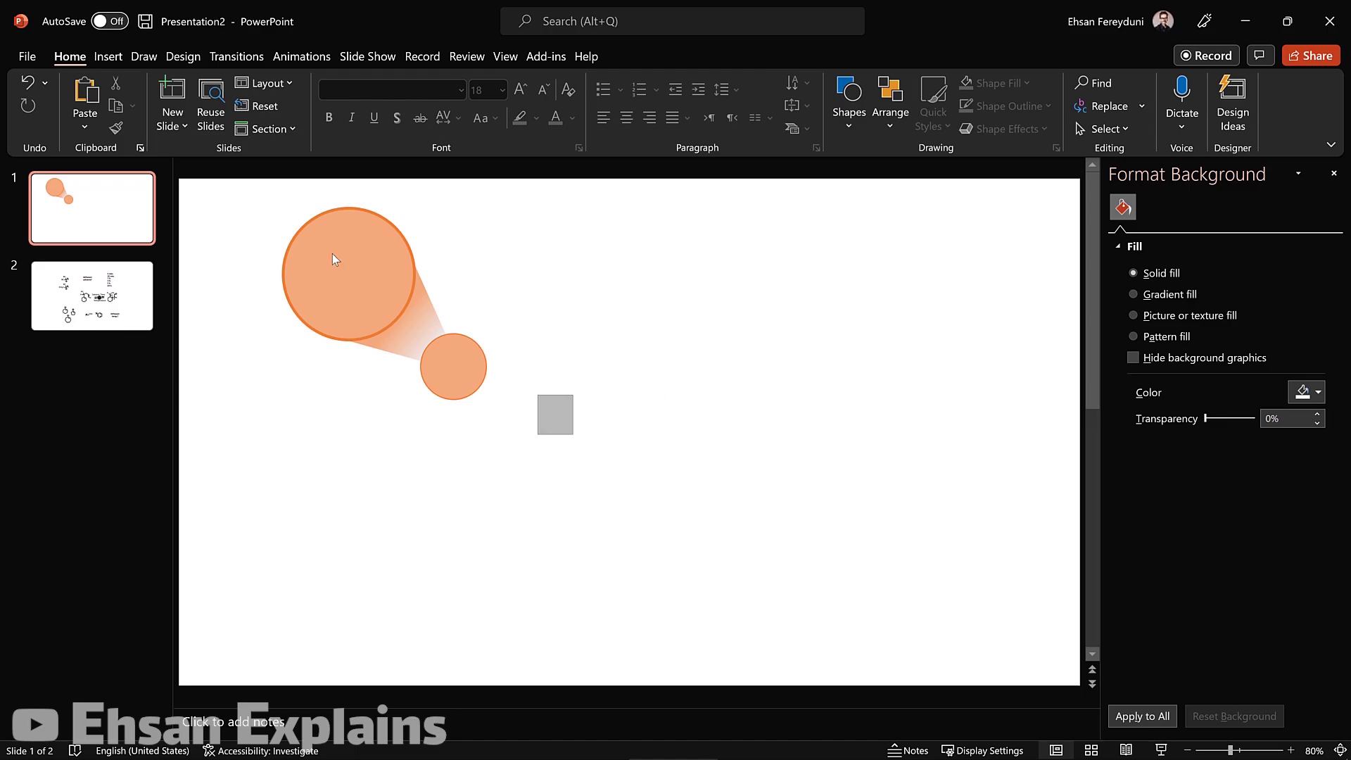
pyautogui.click(587, 314)
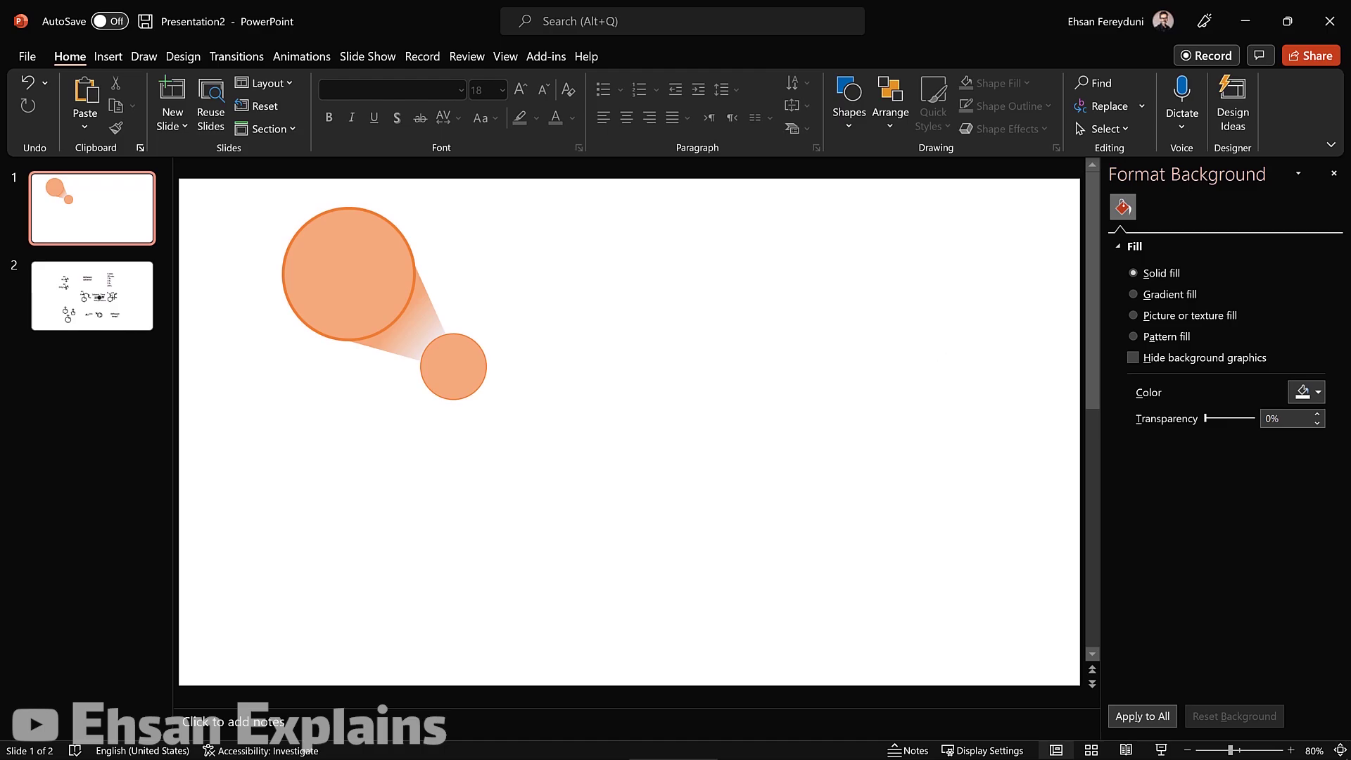
pyautogui.click(303, 59)
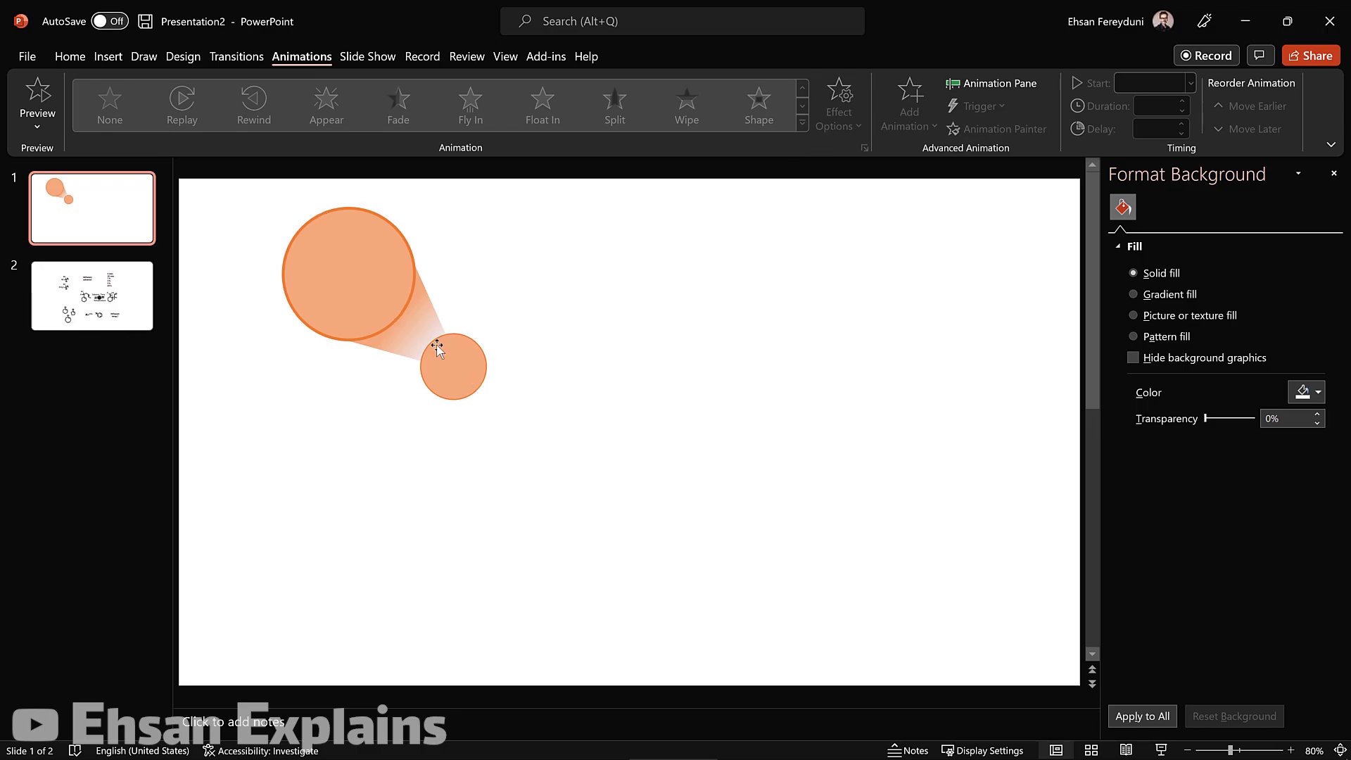
# Give the small circle a Fade entrance and show the Animation Pane listing Oval 5
pyautogui.click(476, 362)
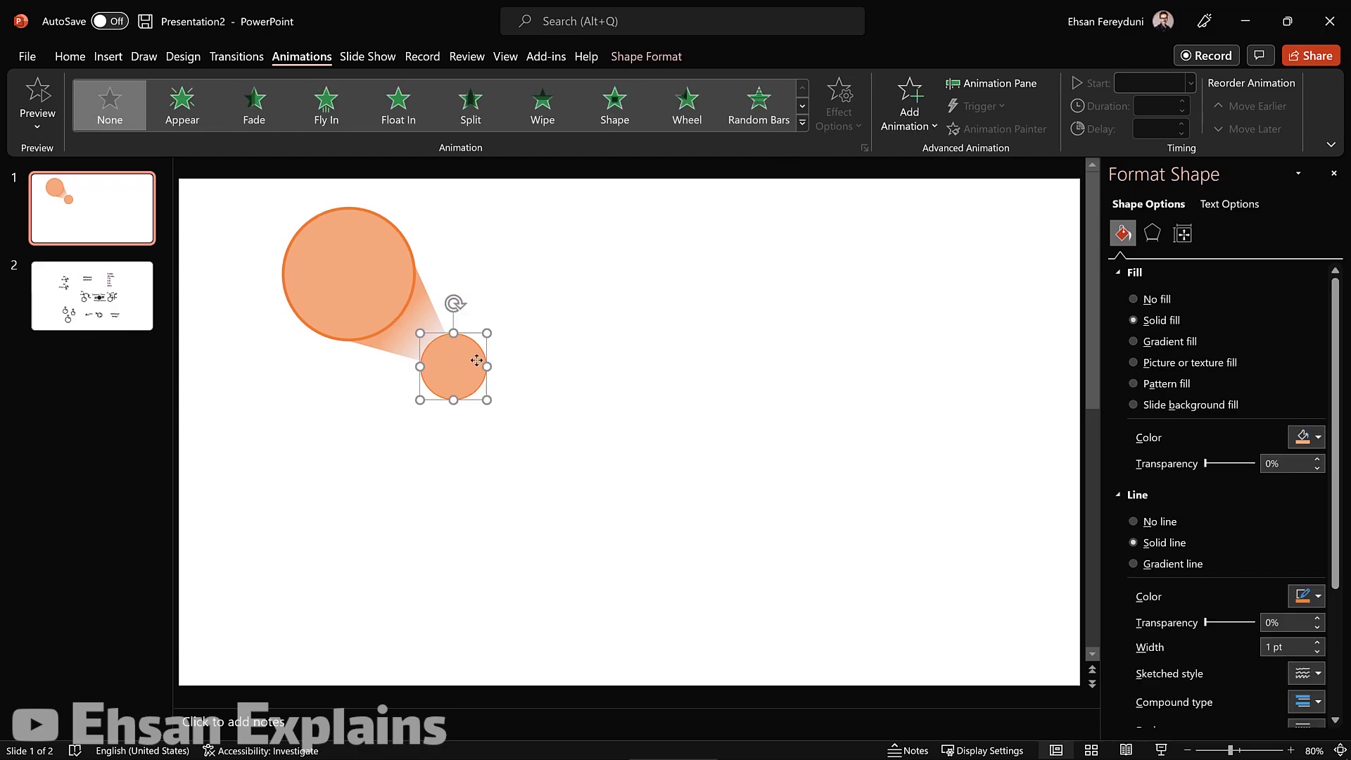
pyautogui.click(909, 126)
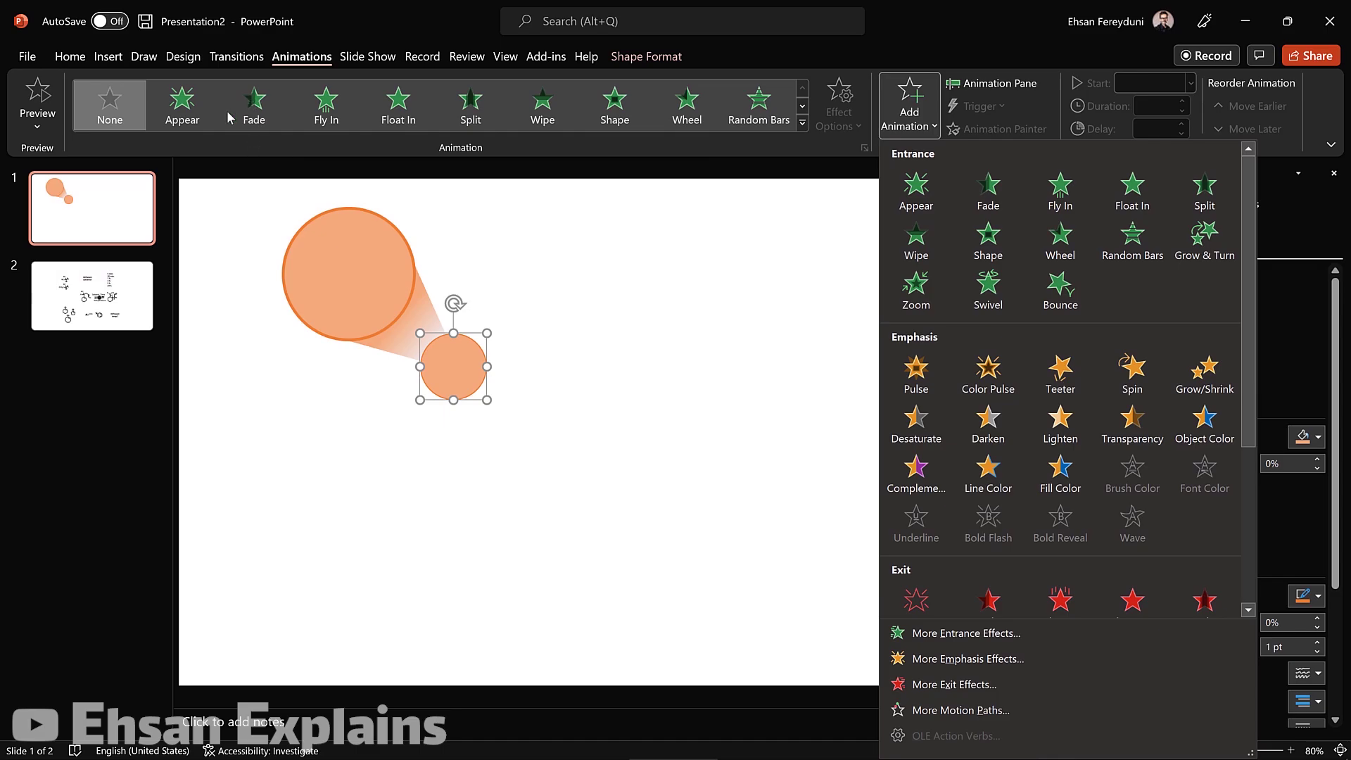
pyautogui.click(508, 270)
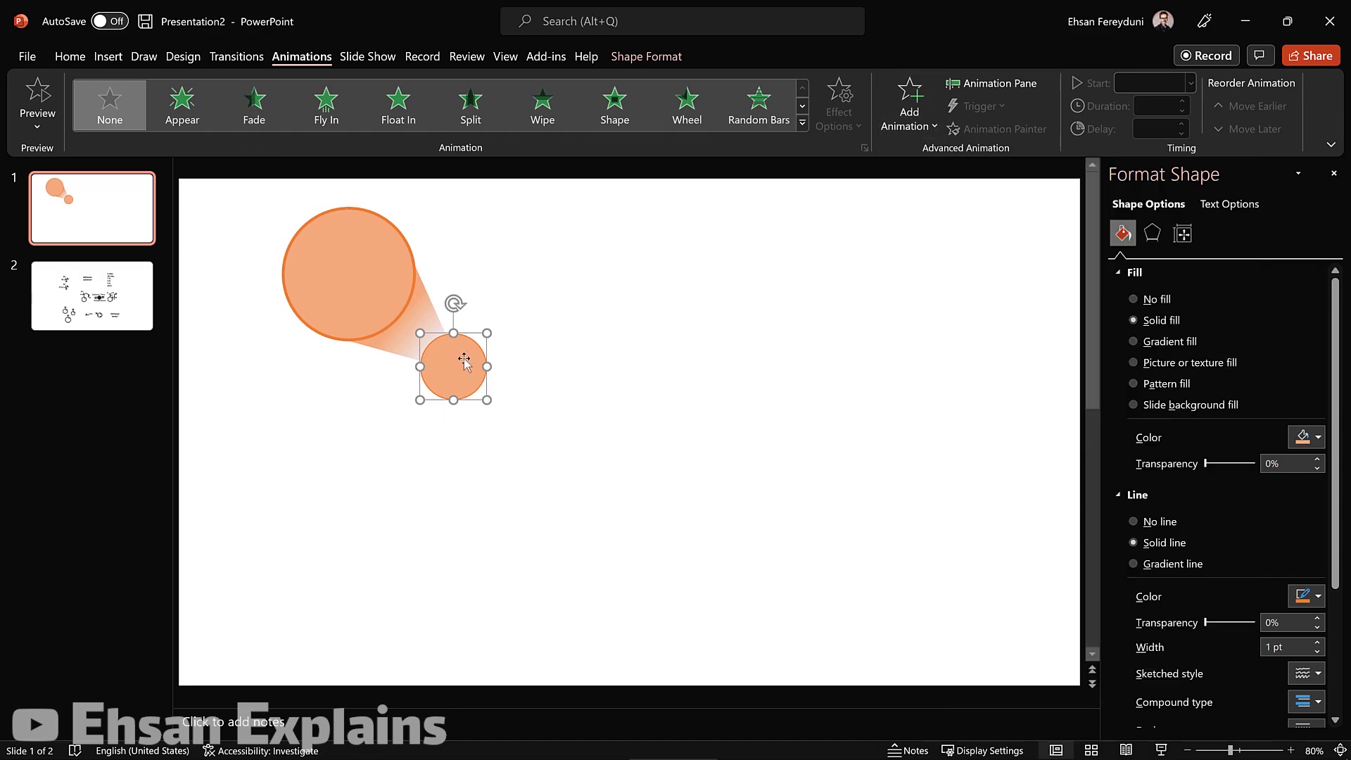
pyautogui.click(257, 107)
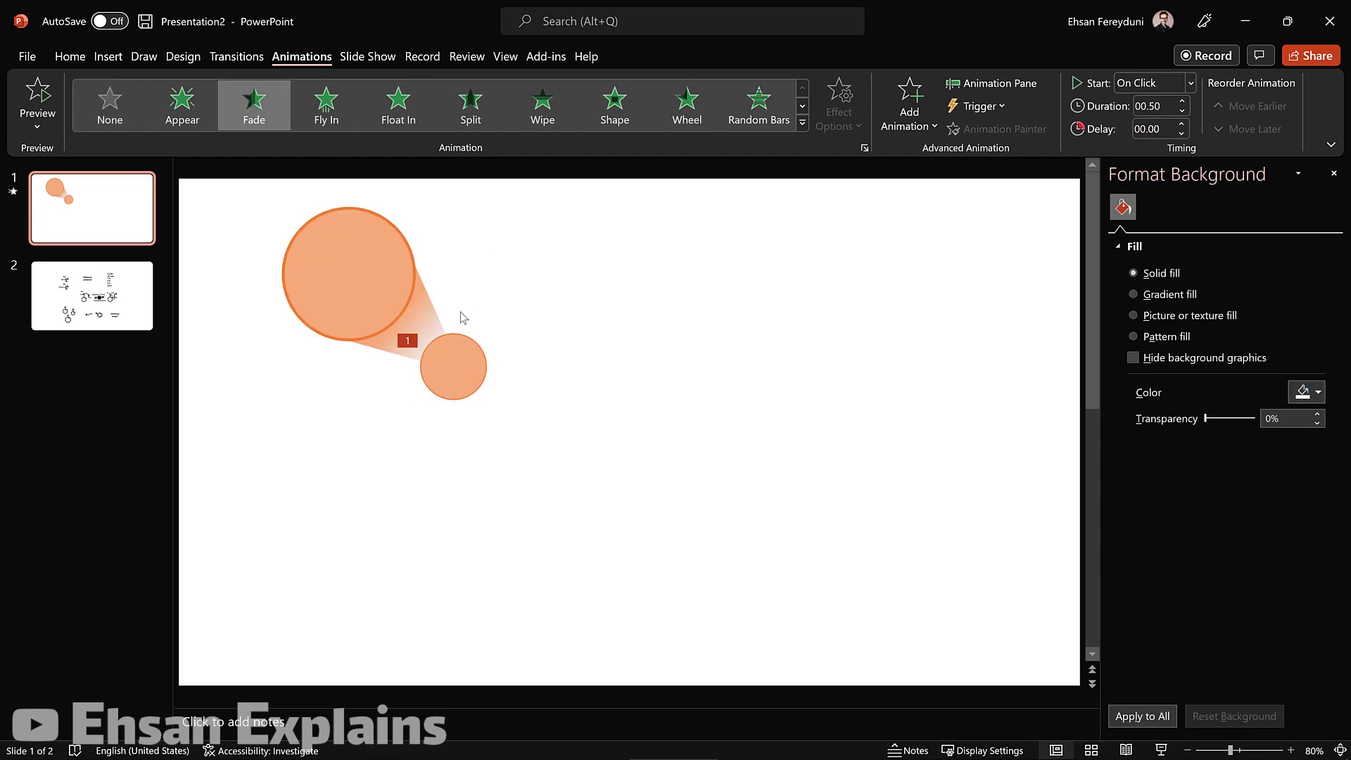
pyautogui.click(492, 330)
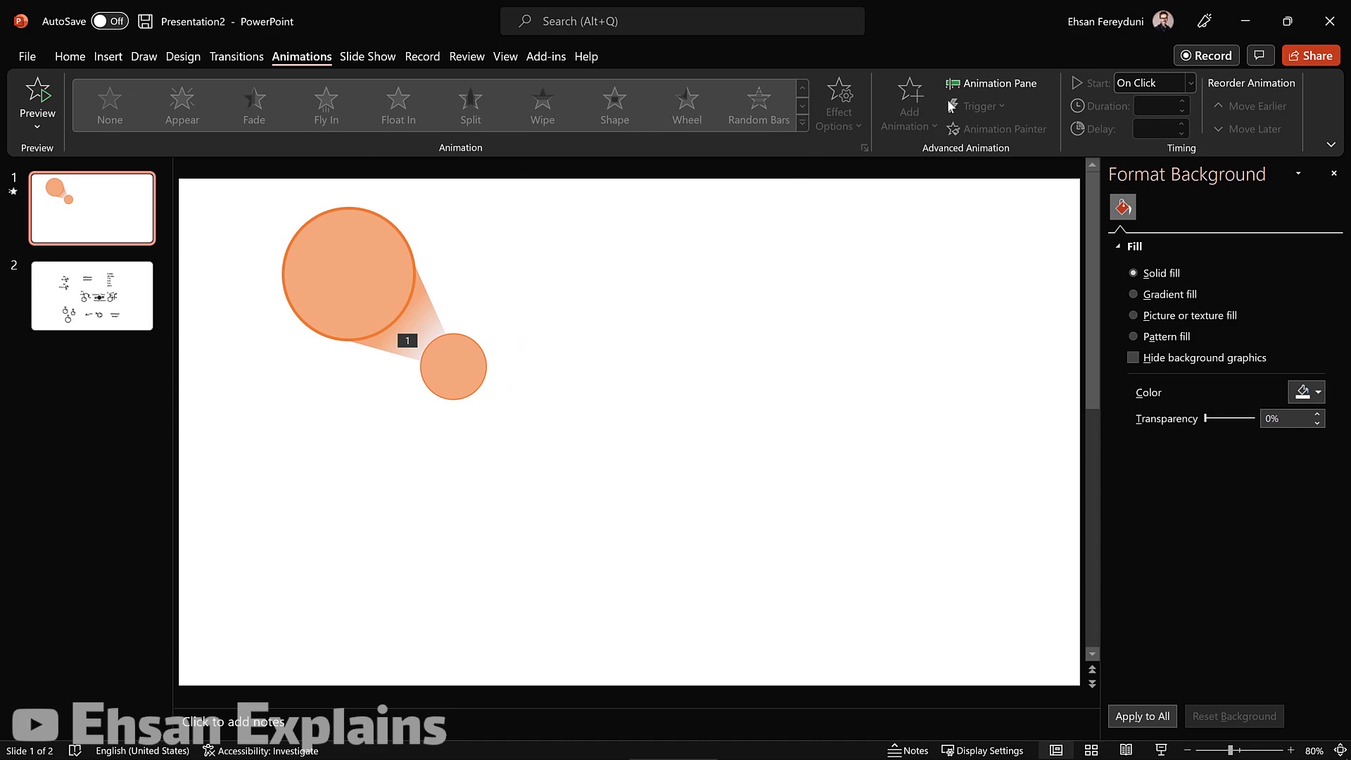
pyautogui.click(1004, 89)
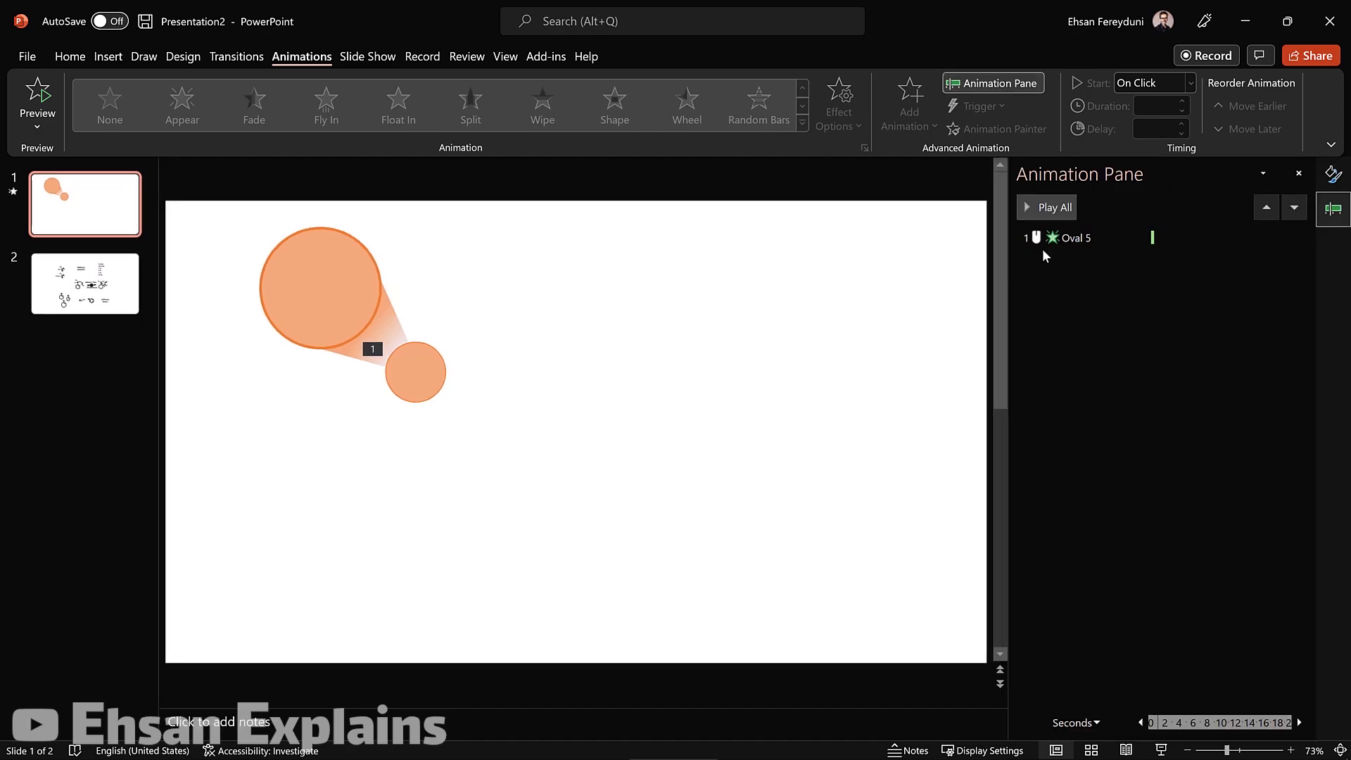
# Give the triangular beam a Wipe entrance following the small circle's Fade
pyautogui.click(1071, 240)
pyautogui.click(1087, 238)
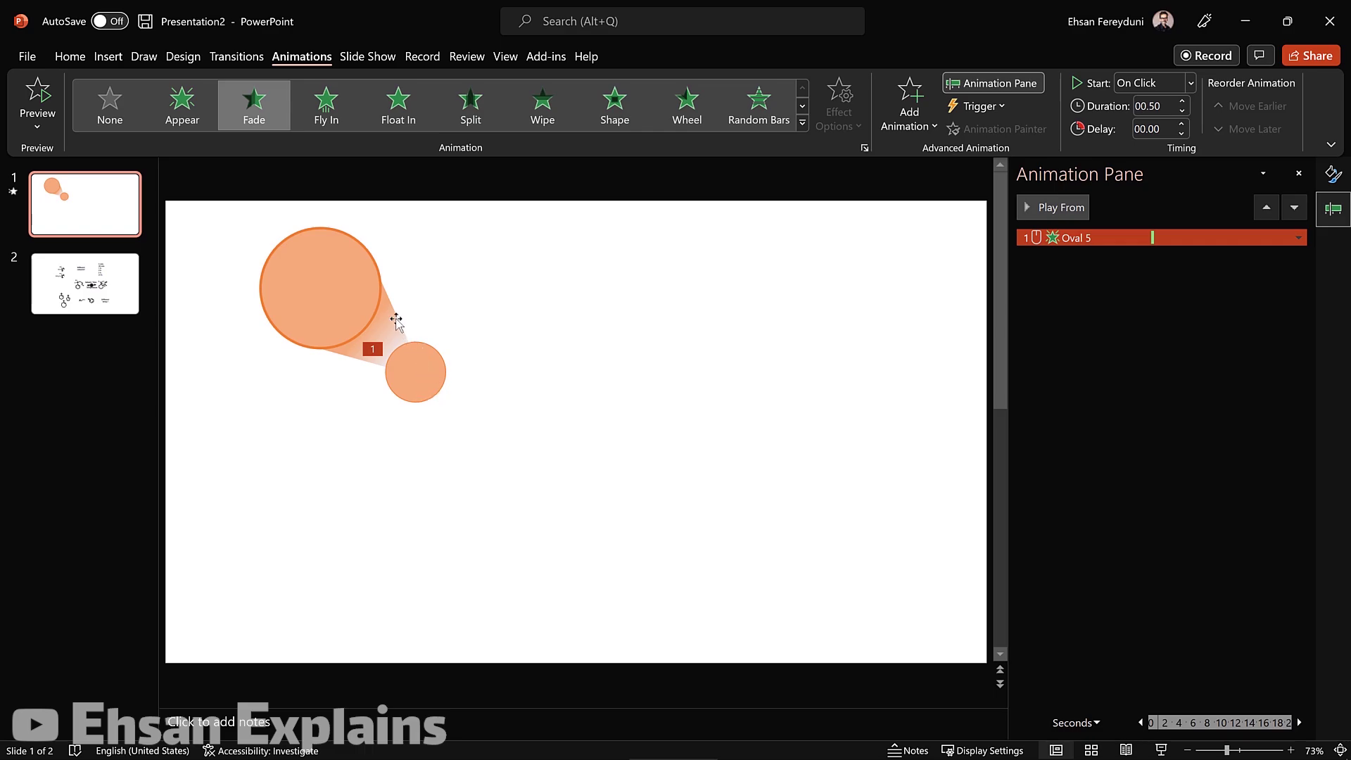
pyautogui.click(394, 321)
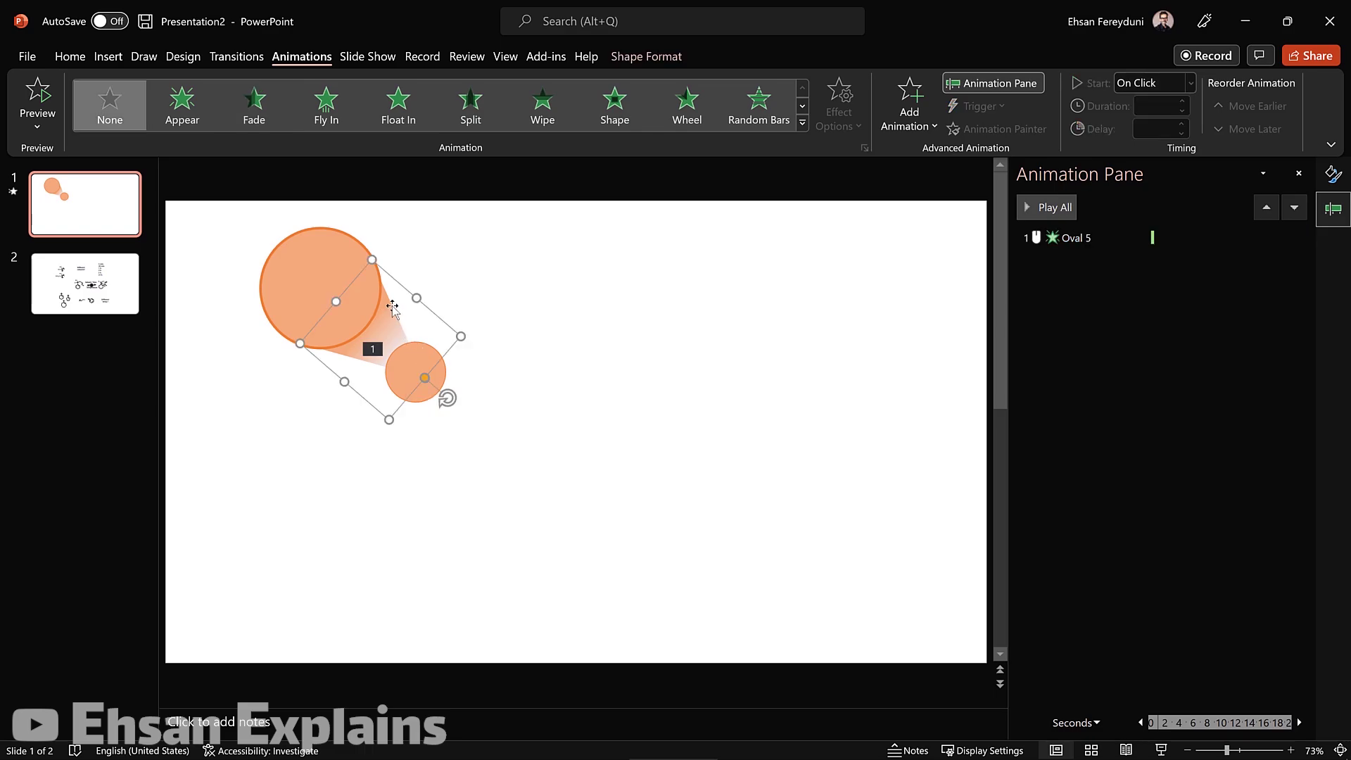
pyautogui.click(551, 107)
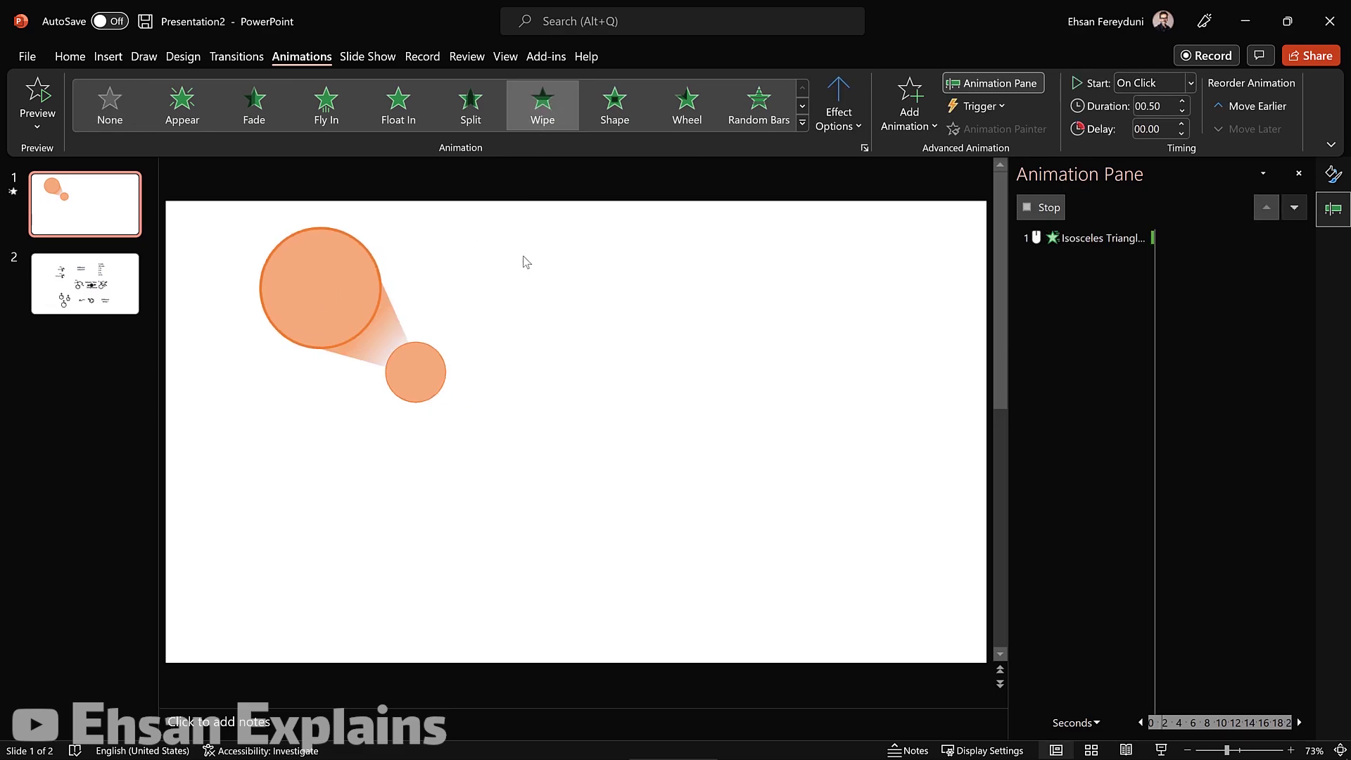
pyautogui.click(387, 325)
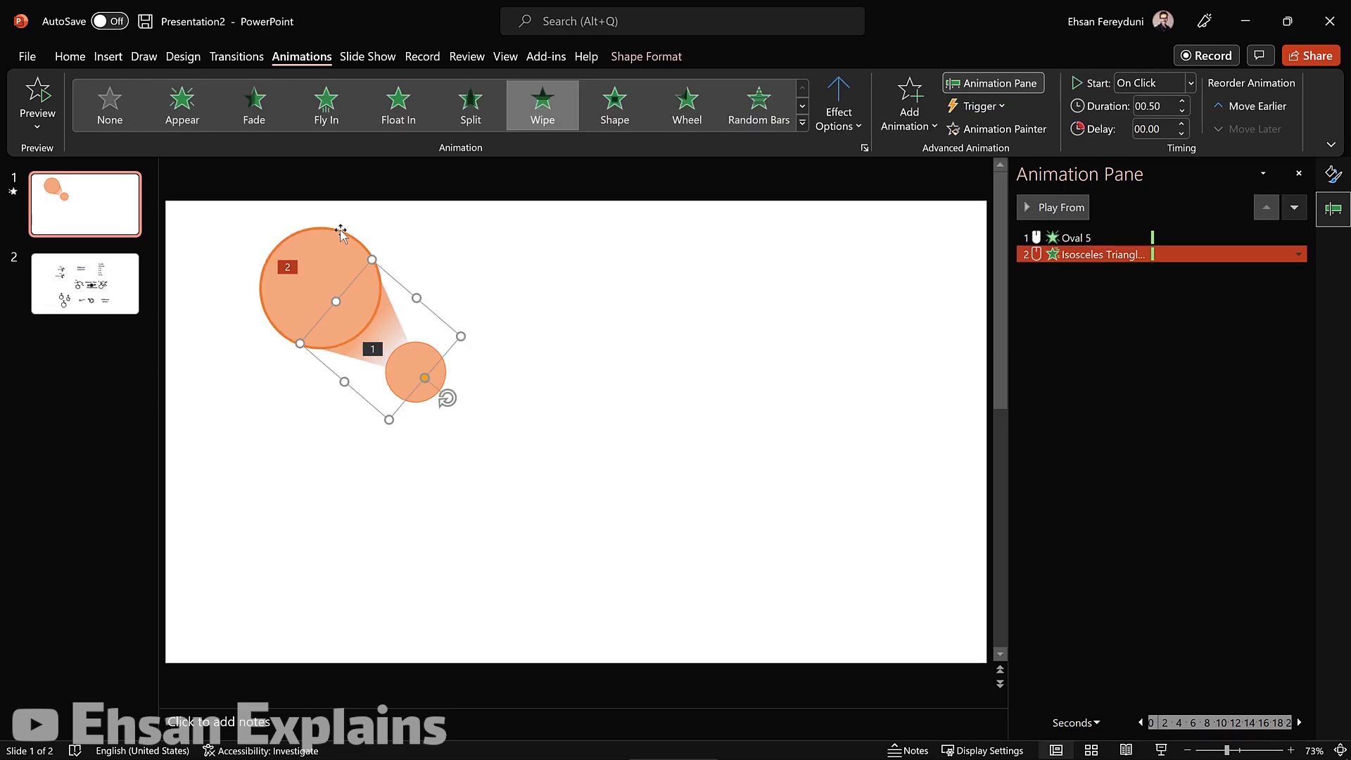
# Give the large circle a Wipe entrance and recheck the circle and beam animations
pyautogui.click(340, 250)
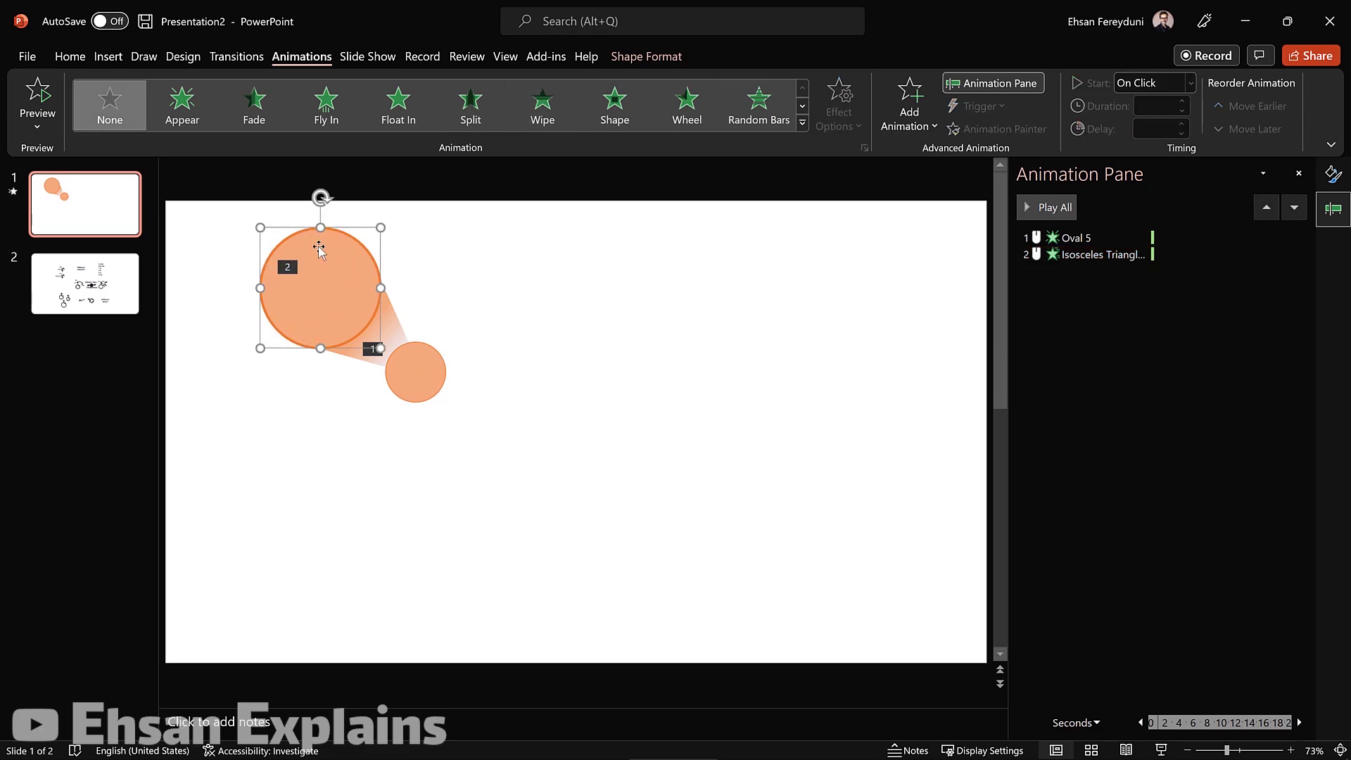
pyautogui.click(547, 111)
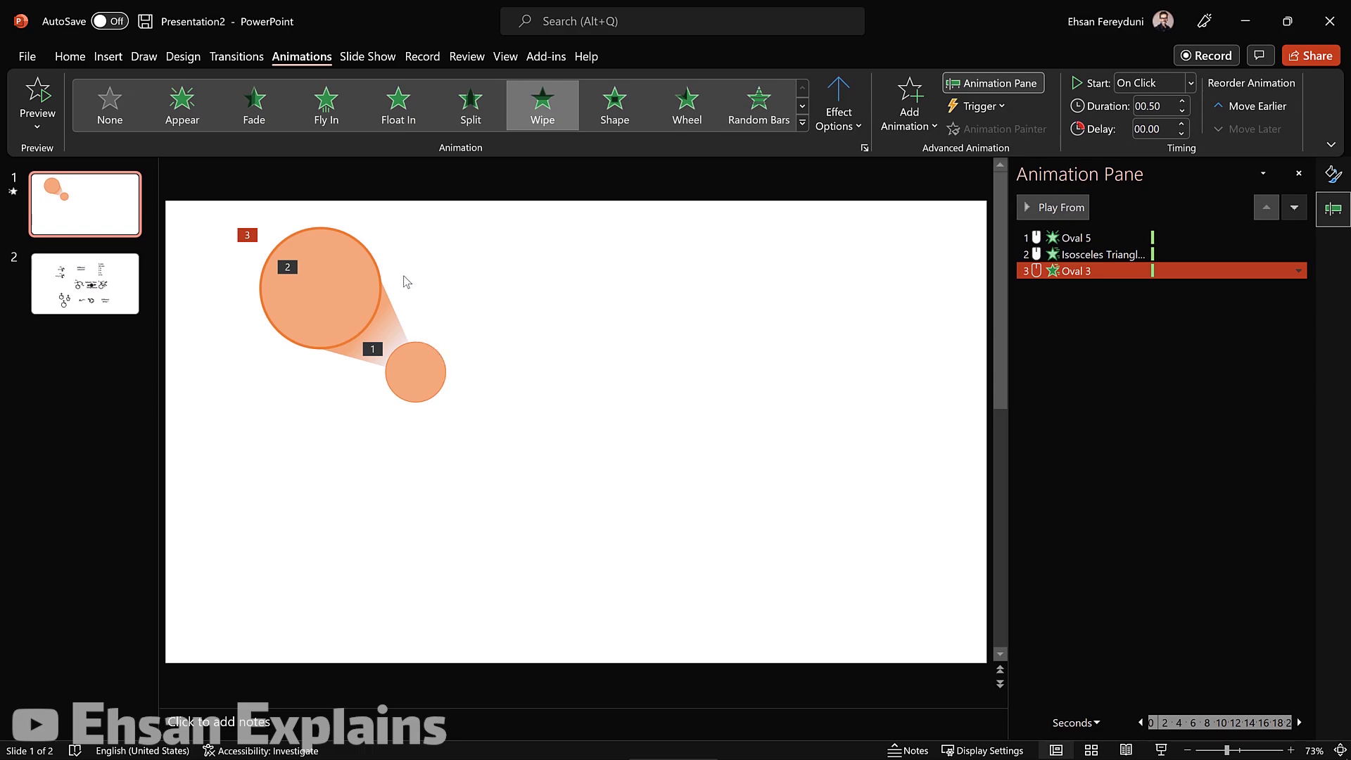
pyautogui.click(421, 362)
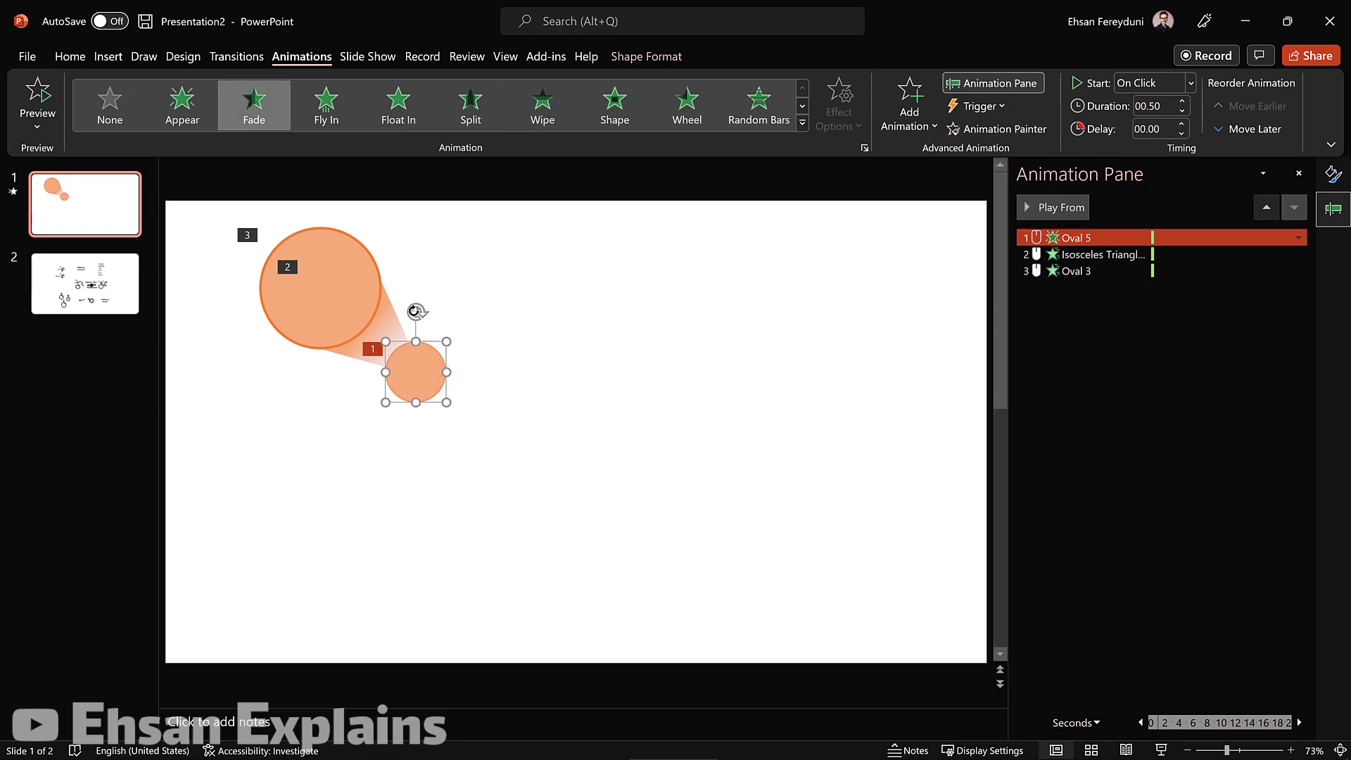
pyautogui.click(389, 327)
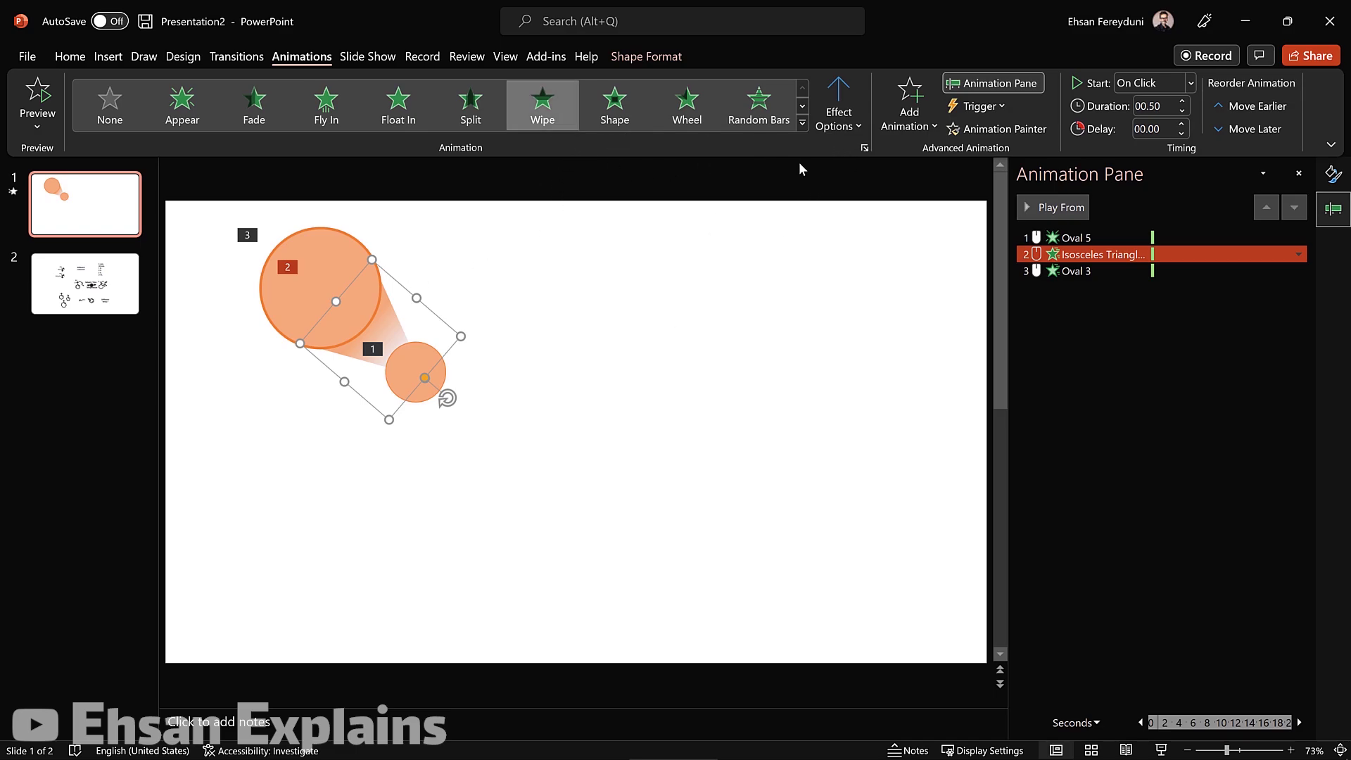
pyautogui.click(850, 118)
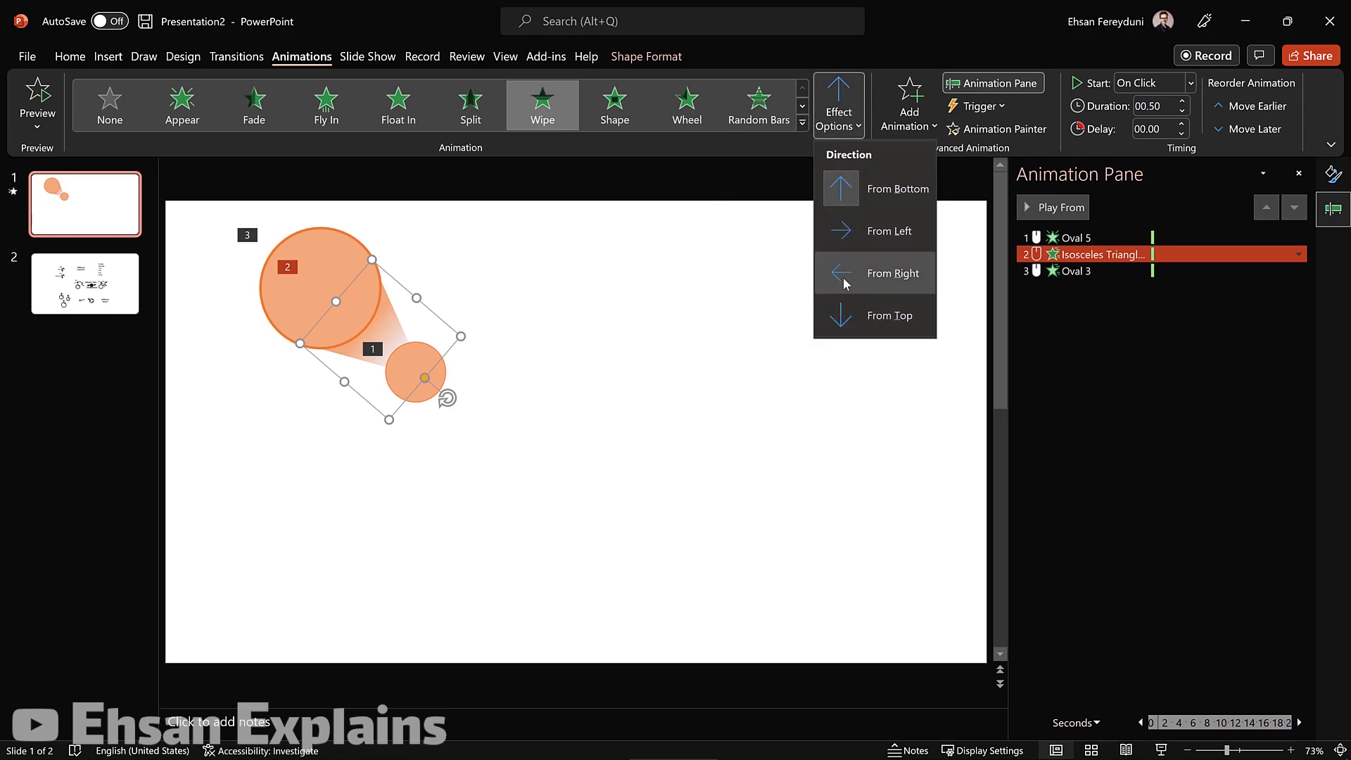
# Set both the beam's and large circle's Wipes to From Right, then preview in slideshow
pyautogui.click(887, 275)
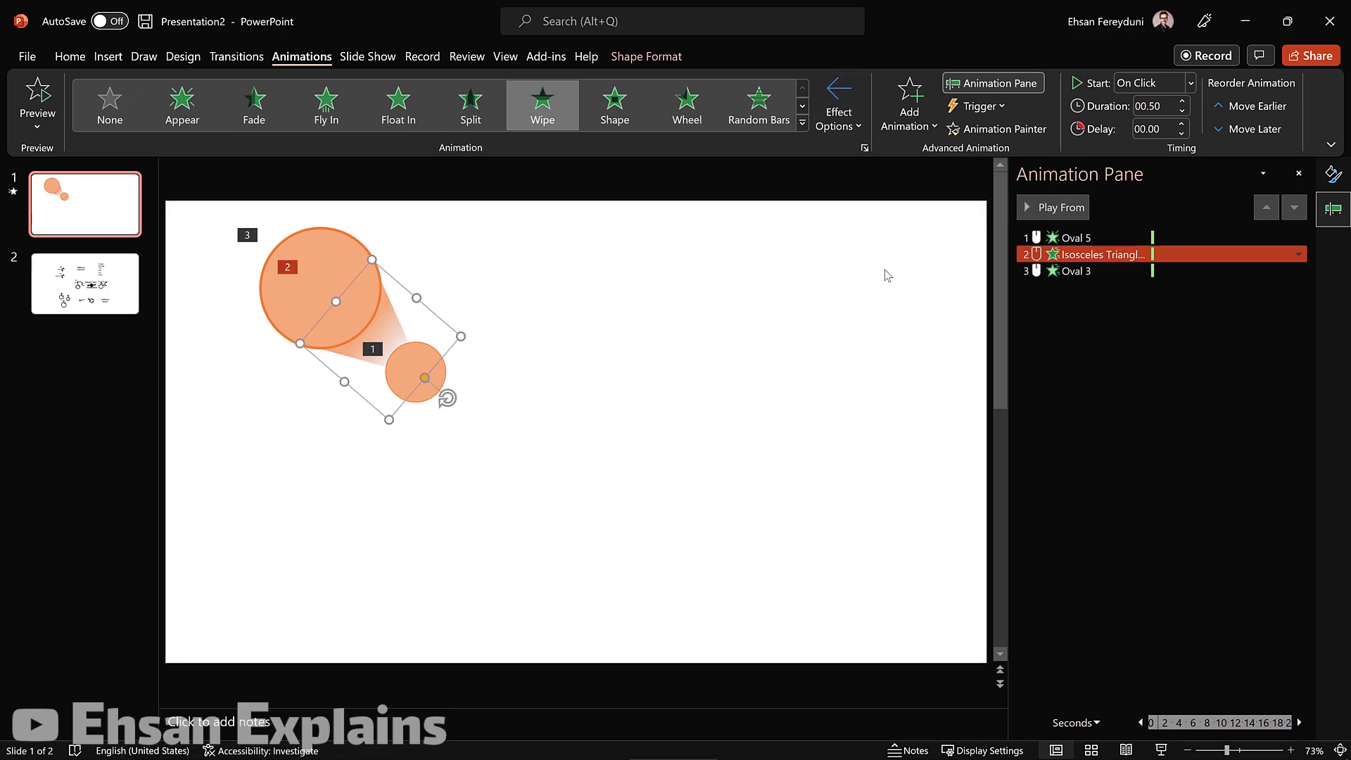
pyautogui.click(353, 255)
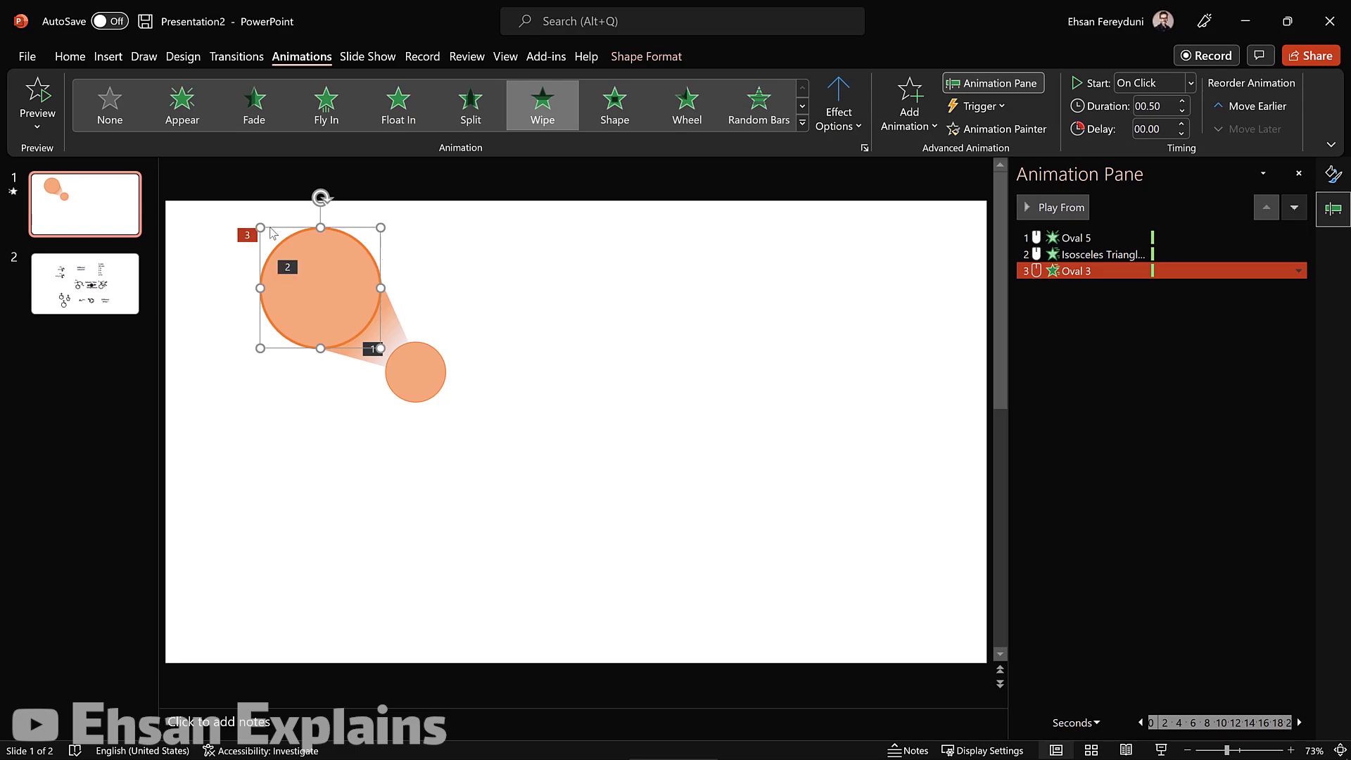
pyautogui.click(837, 119)
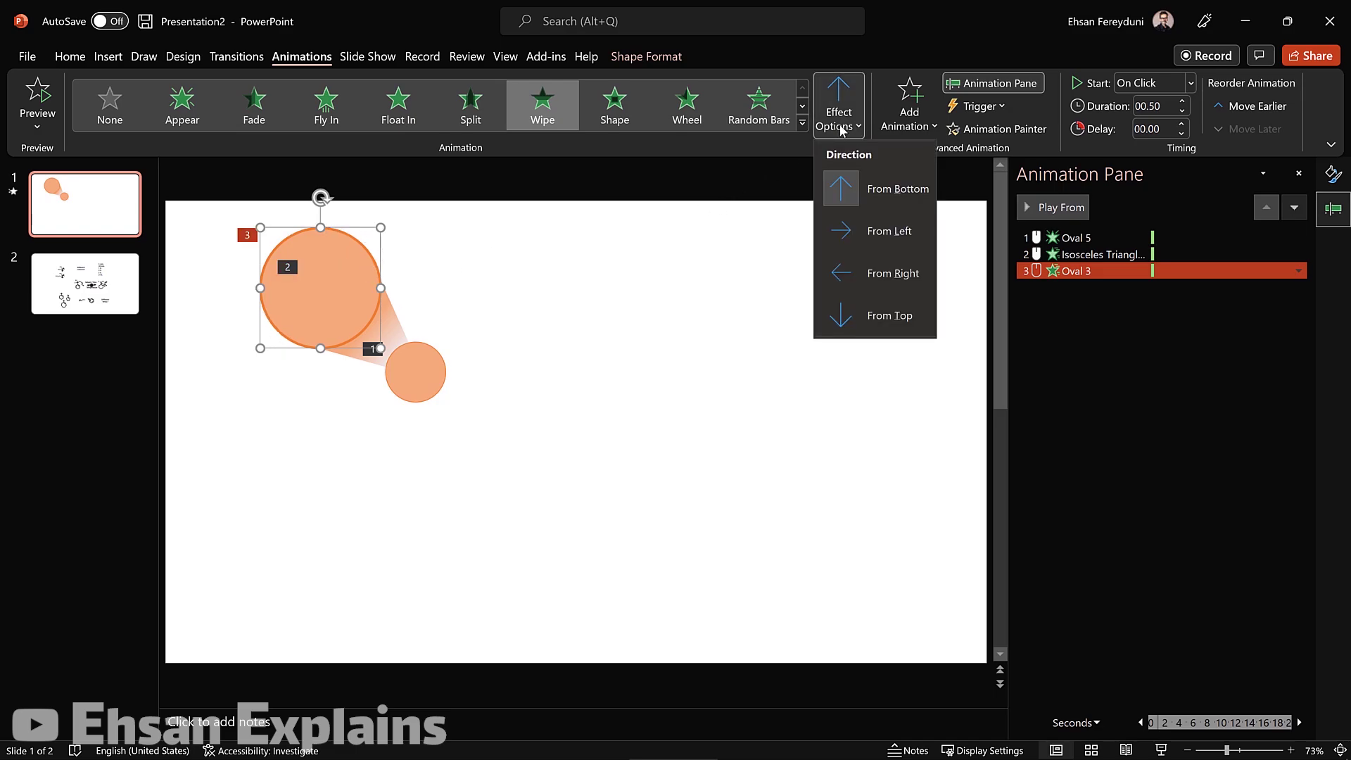
pyautogui.click(901, 282)
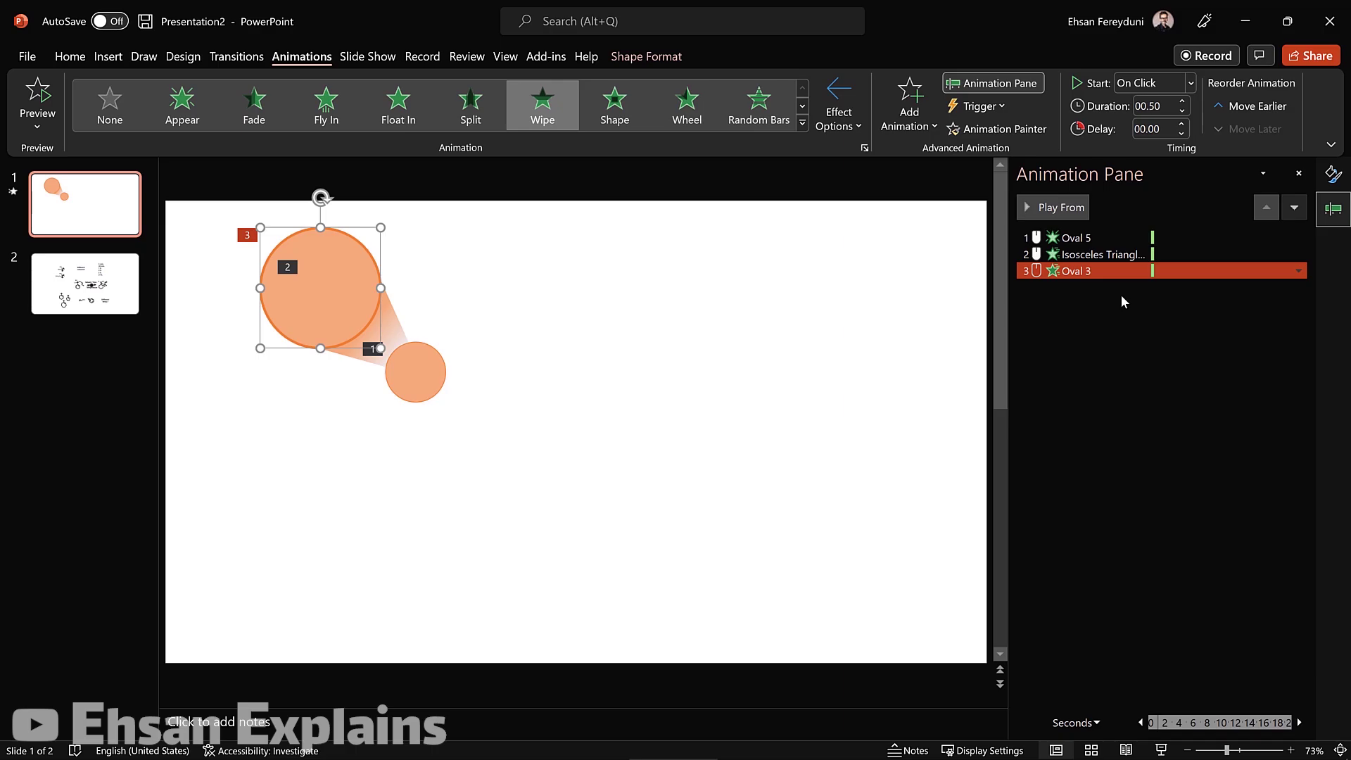
pyautogui.click(1160, 751)
pyautogui.click(859, 308)
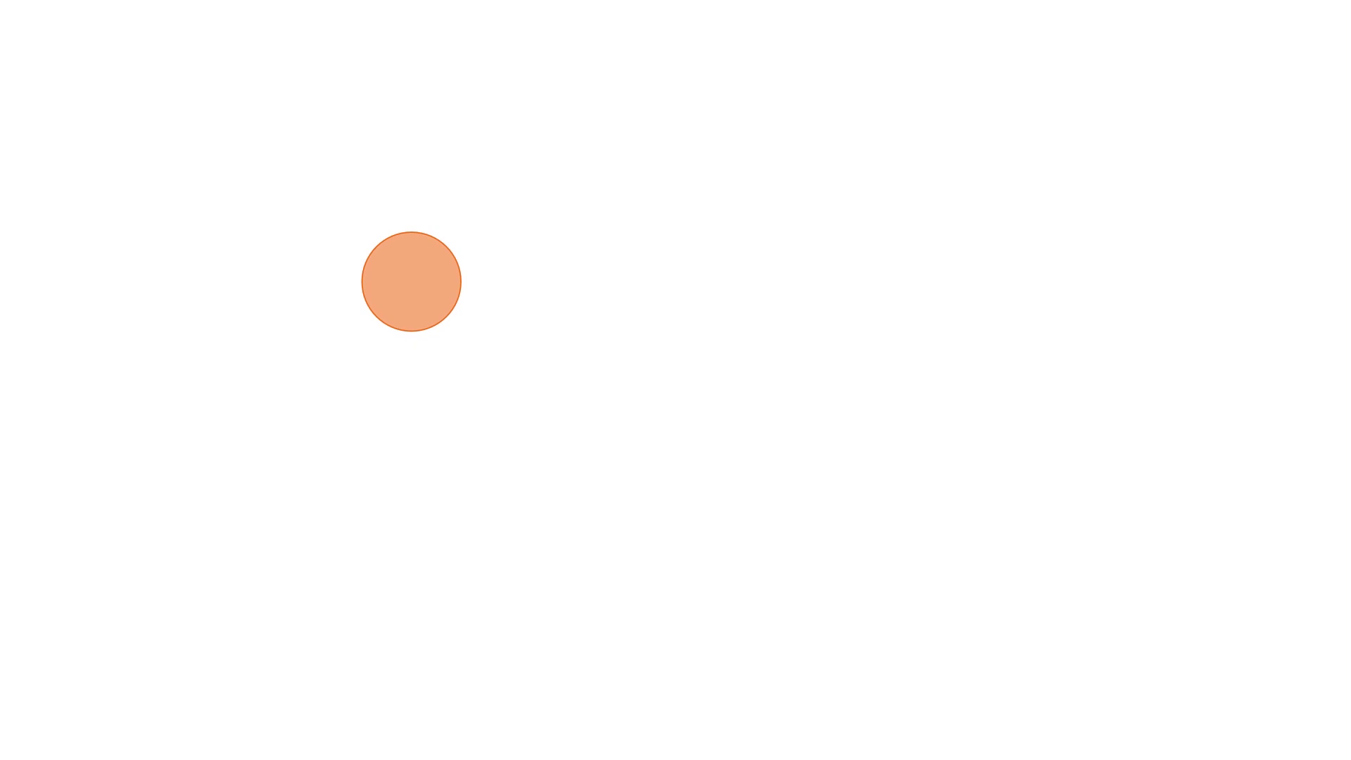
# Advance the slideshow through the beam and large circle wipes, then exit with Esc
pyautogui.press('space')
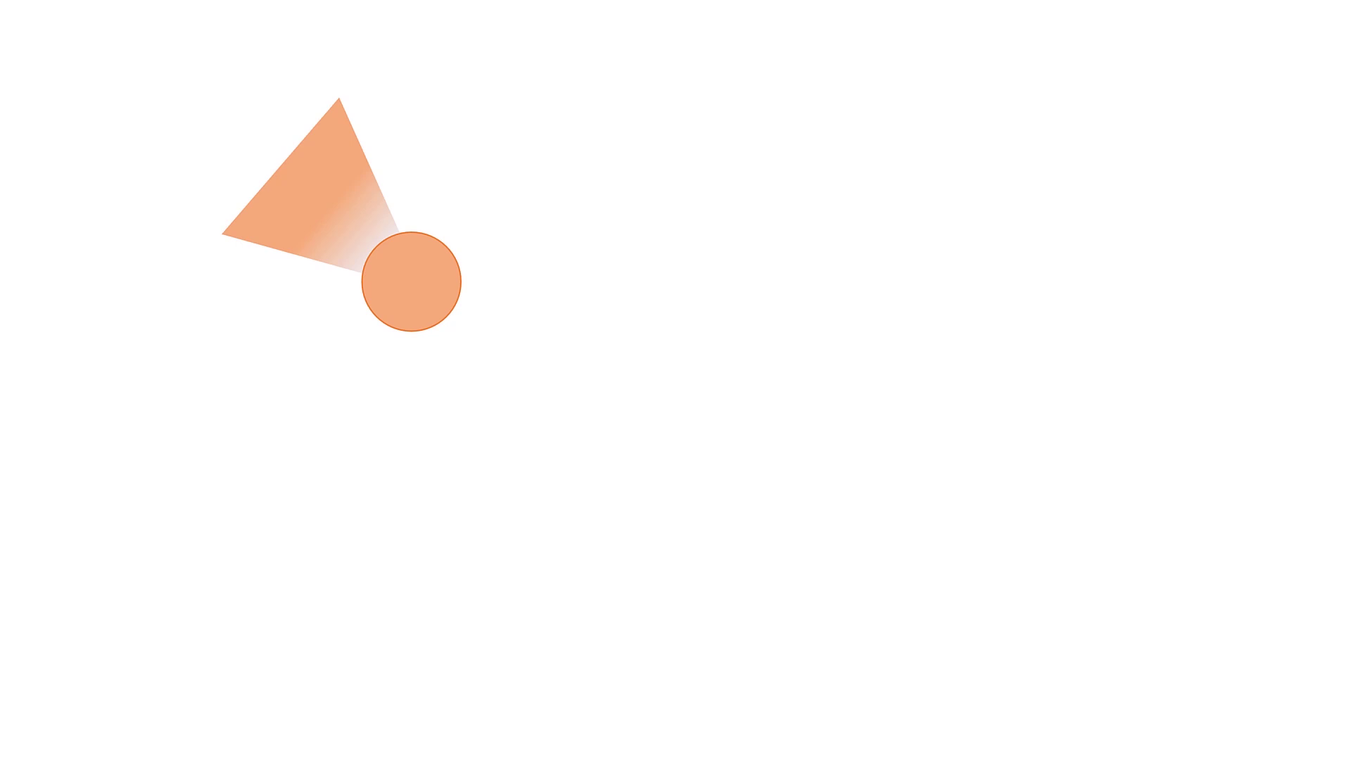
pyautogui.press('space')
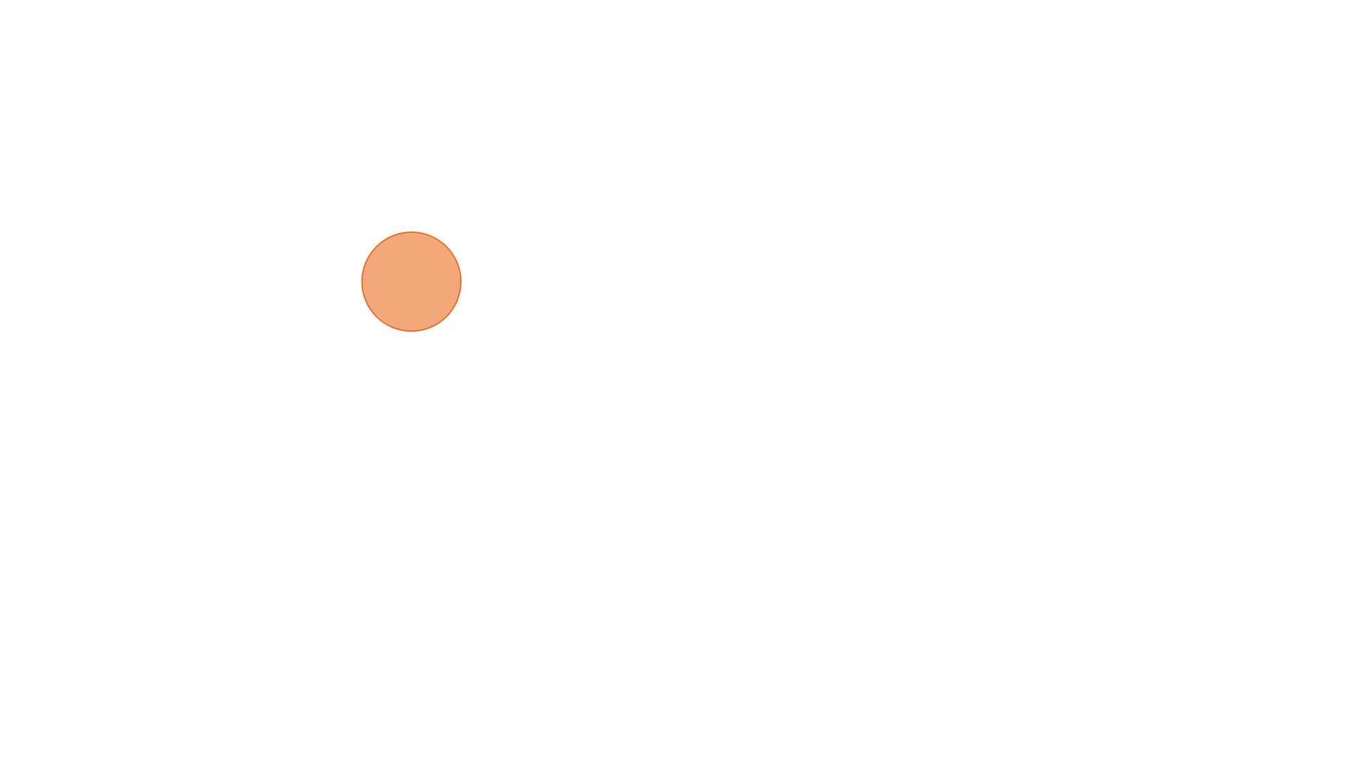
pyautogui.press('Escape')
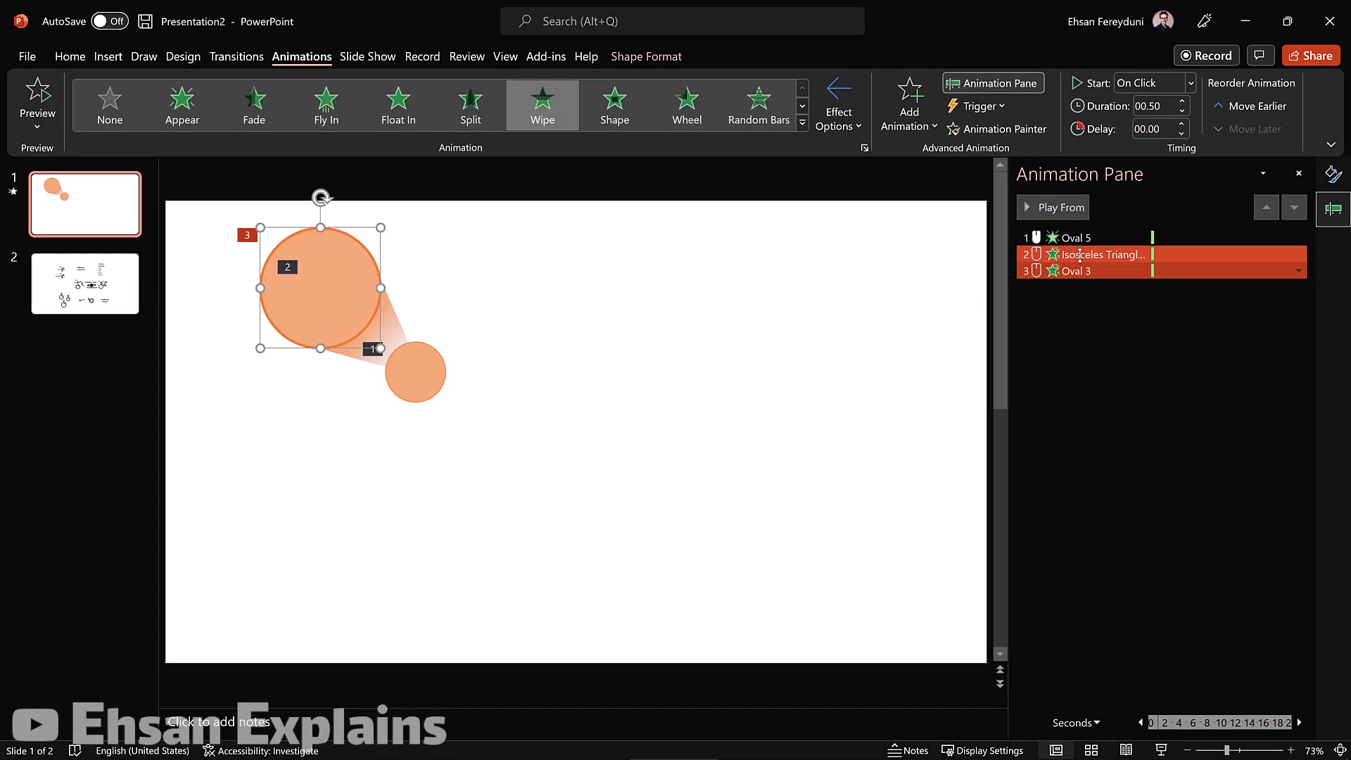
# Set the Isosceles Triangle's Wipe to Start After Previous, following the small circle's Fade
pyautogui.click(1037, 255)
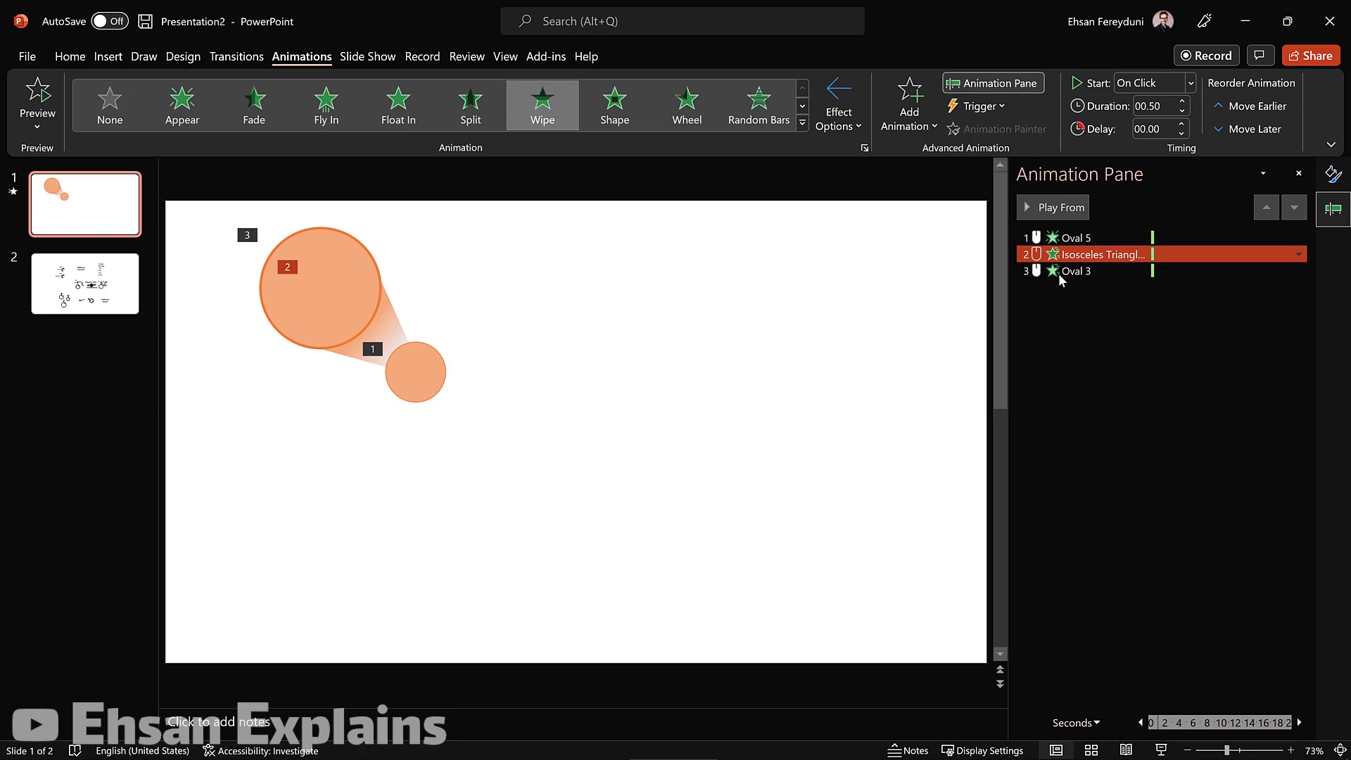
pyautogui.keyDown('ctrl'); pyautogui.click(1036, 238); pyautogui.keyUp('ctrl')
pyautogui.click(1035, 254)
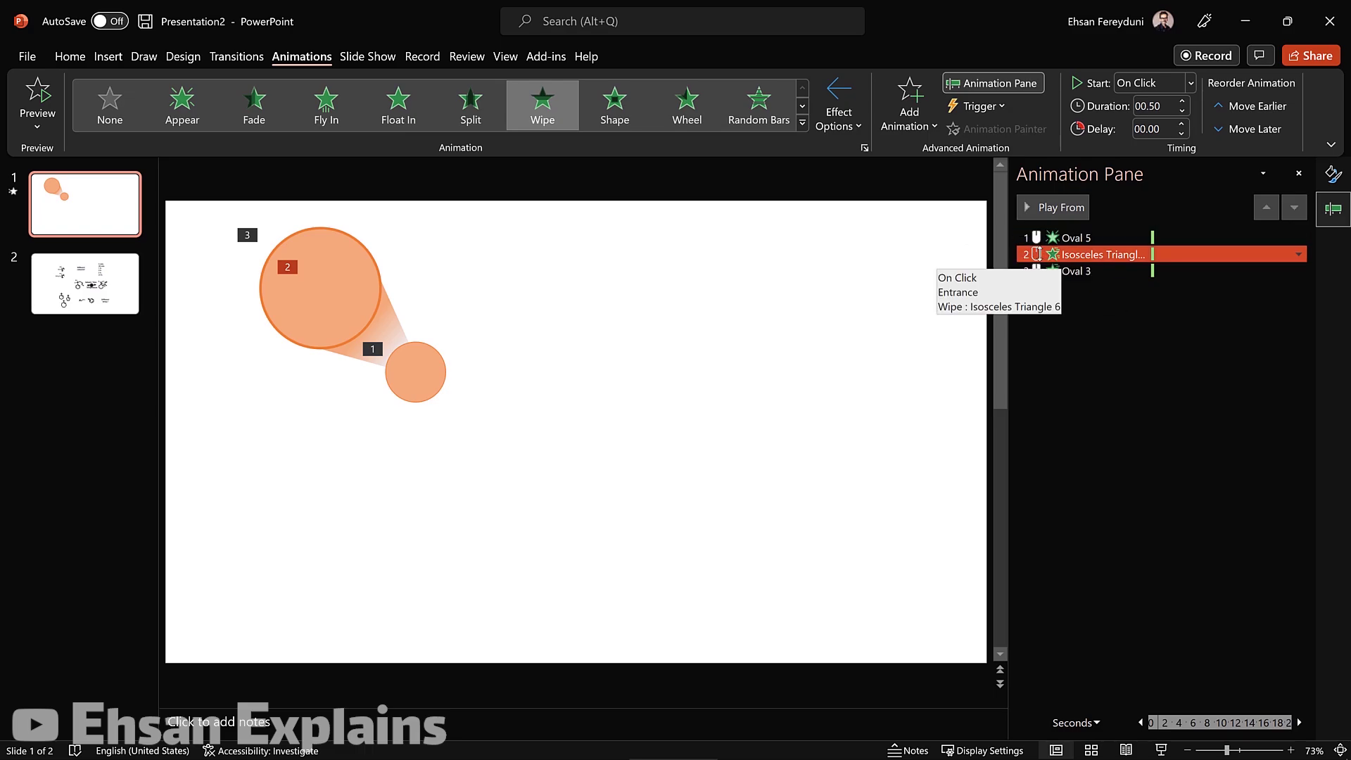
pyautogui.keyDown('ctrl'); pyautogui.click(1040, 271); pyautogui.keyUp('ctrl')
pyautogui.keyDown('ctrl'); pyautogui.click(1048, 271); pyautogui.keyUp('ctrl')
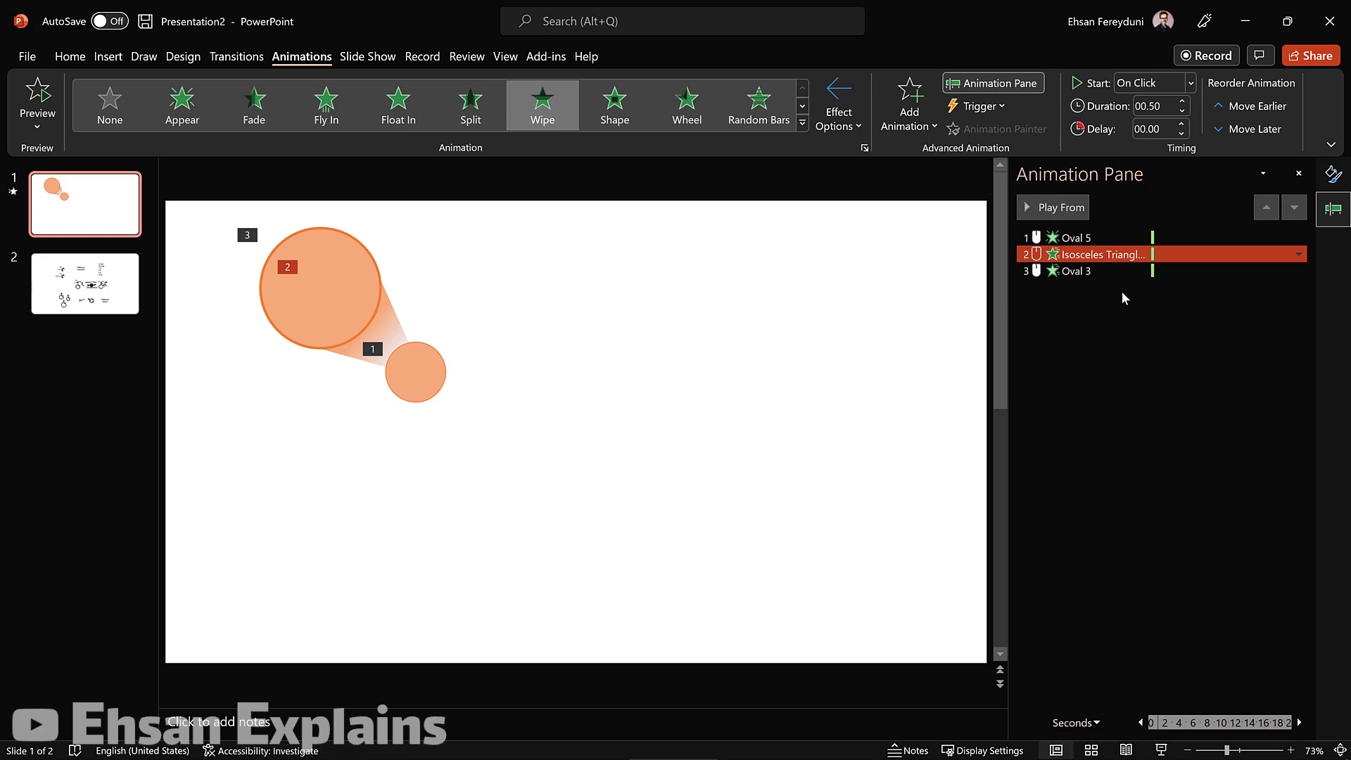
pyautogui.keyDown('ctrl'); pyautogui.click(1106, 272); pyautogui.keyUp('ctrl')
pyautogui.keyDown('shift'); pyautogui.click(1089, 238); pyautogui.keyUp('shift')
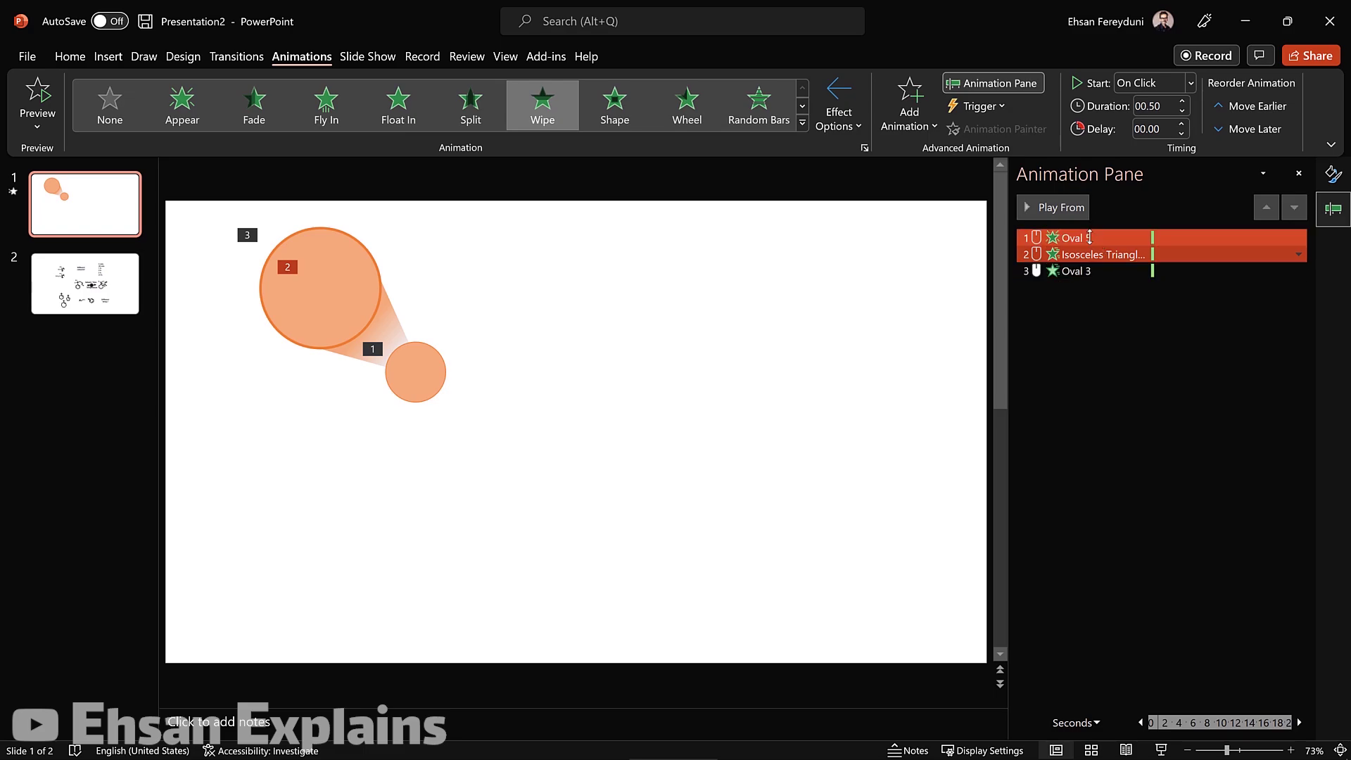
pyautogui.click(1089, 238)
pyautogui.keyDown('shift'); pyautogui.click(1090, 254); pyautogui.keyUp('shift')
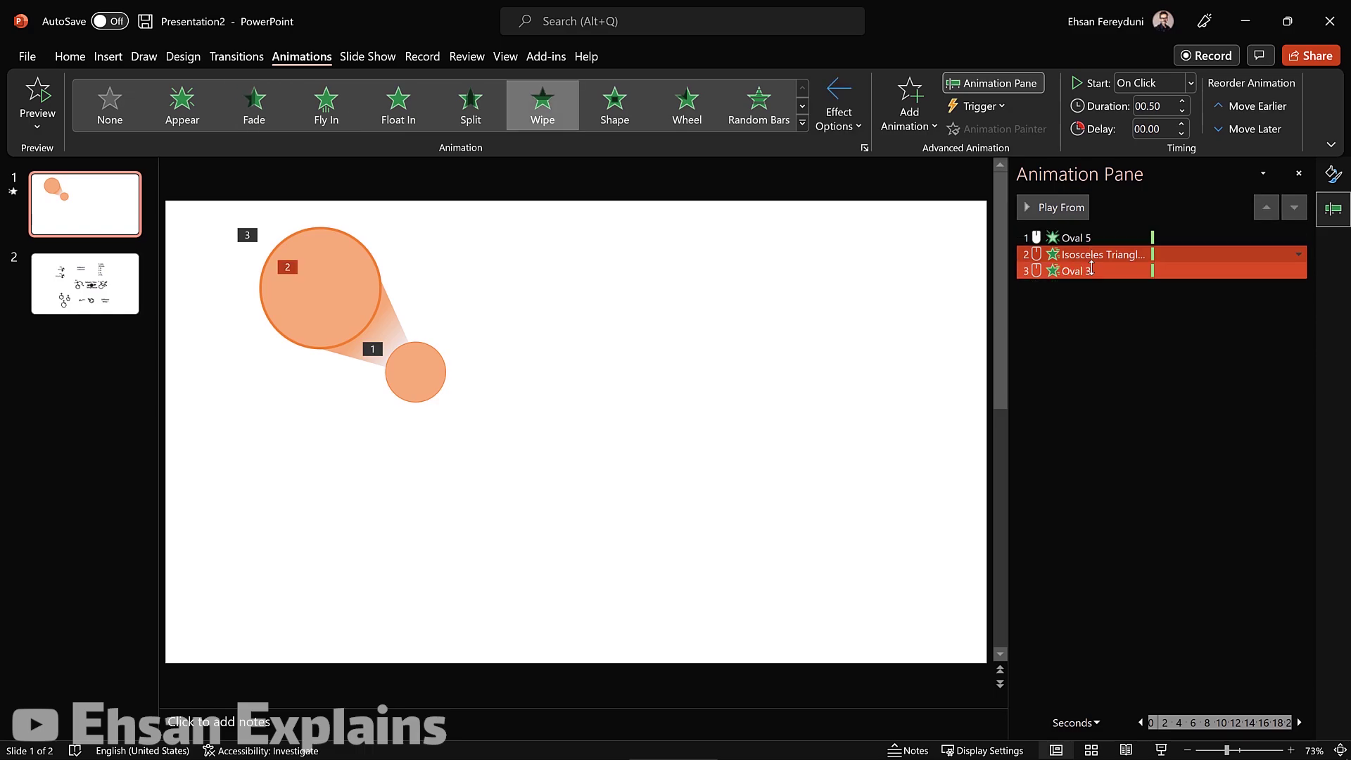
pyautogui.click(1091, 270)
pyautogui.keyDown('shift'); pyautogui.click(1091, 254); pyautogui.keyUp('shift')
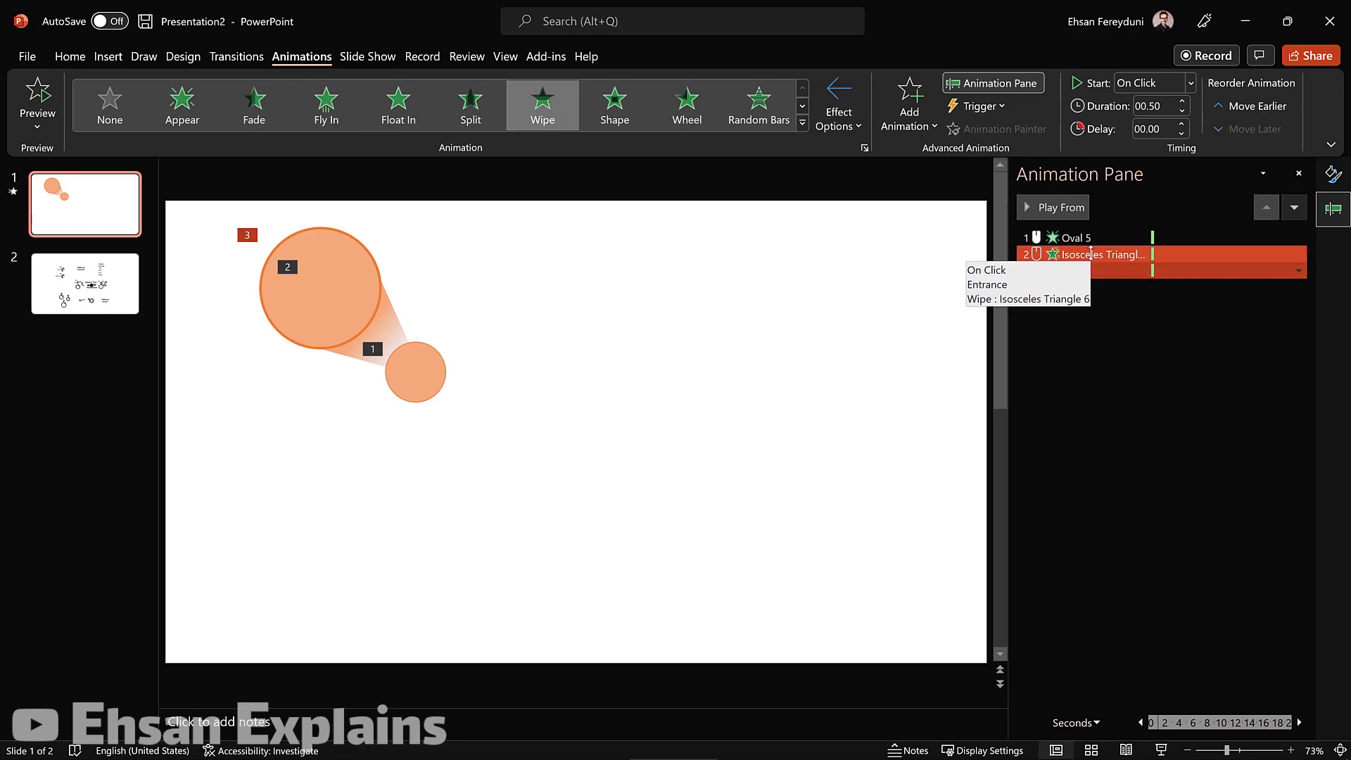
pyautogui.click(1091, 255)
pyautogui.rightClick(1091, 254)
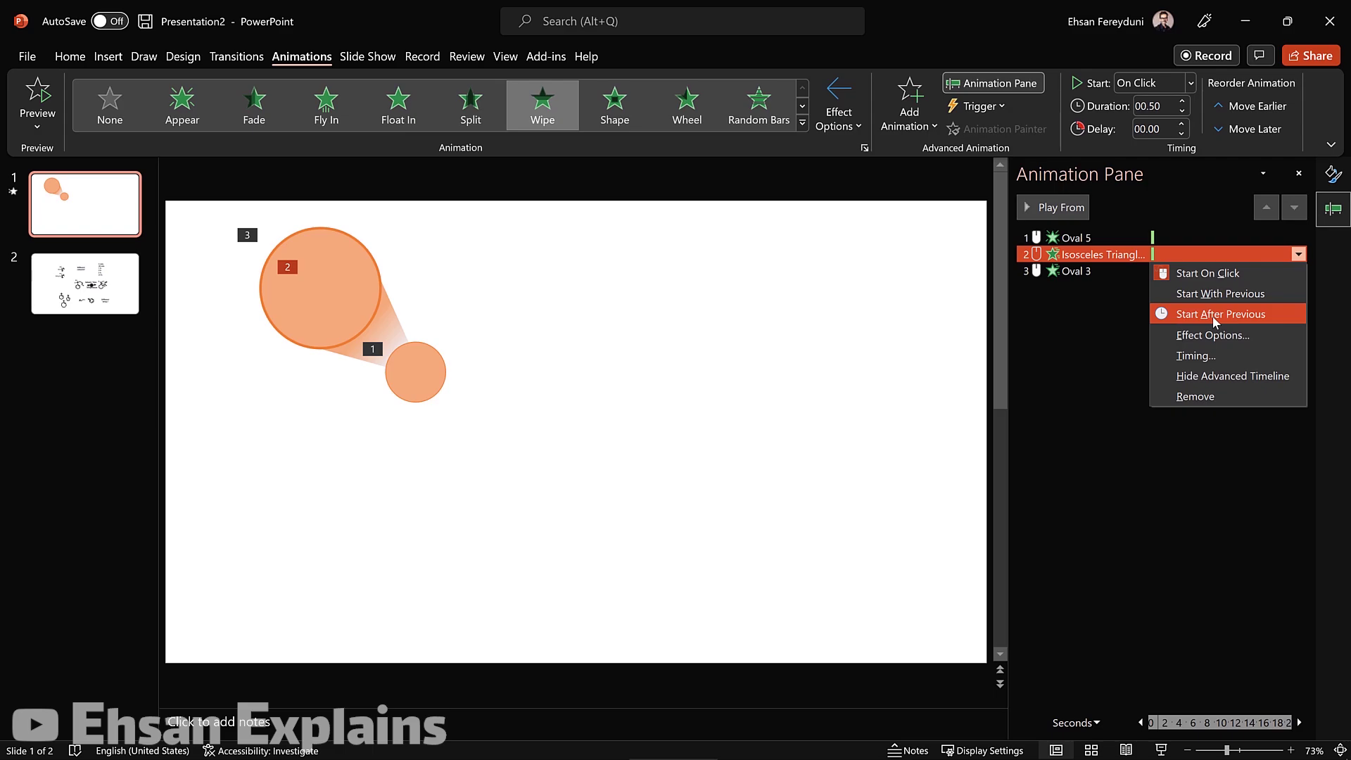
pyautogui.click(1213, 317)
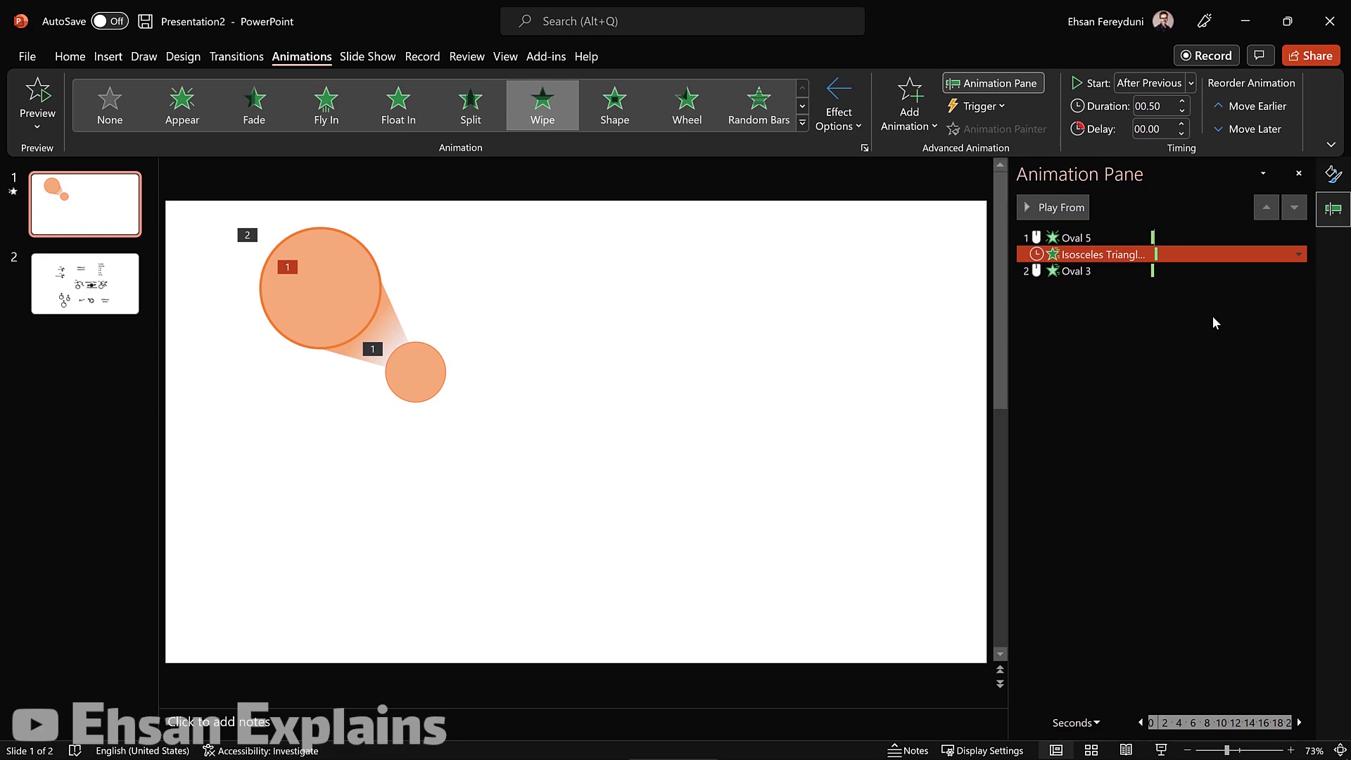
pyautogui.keyDown('shift'); pyautogui.click(1095, 272); pyautogui.keyUp('shift')
pyautogui.click(1162, 751)
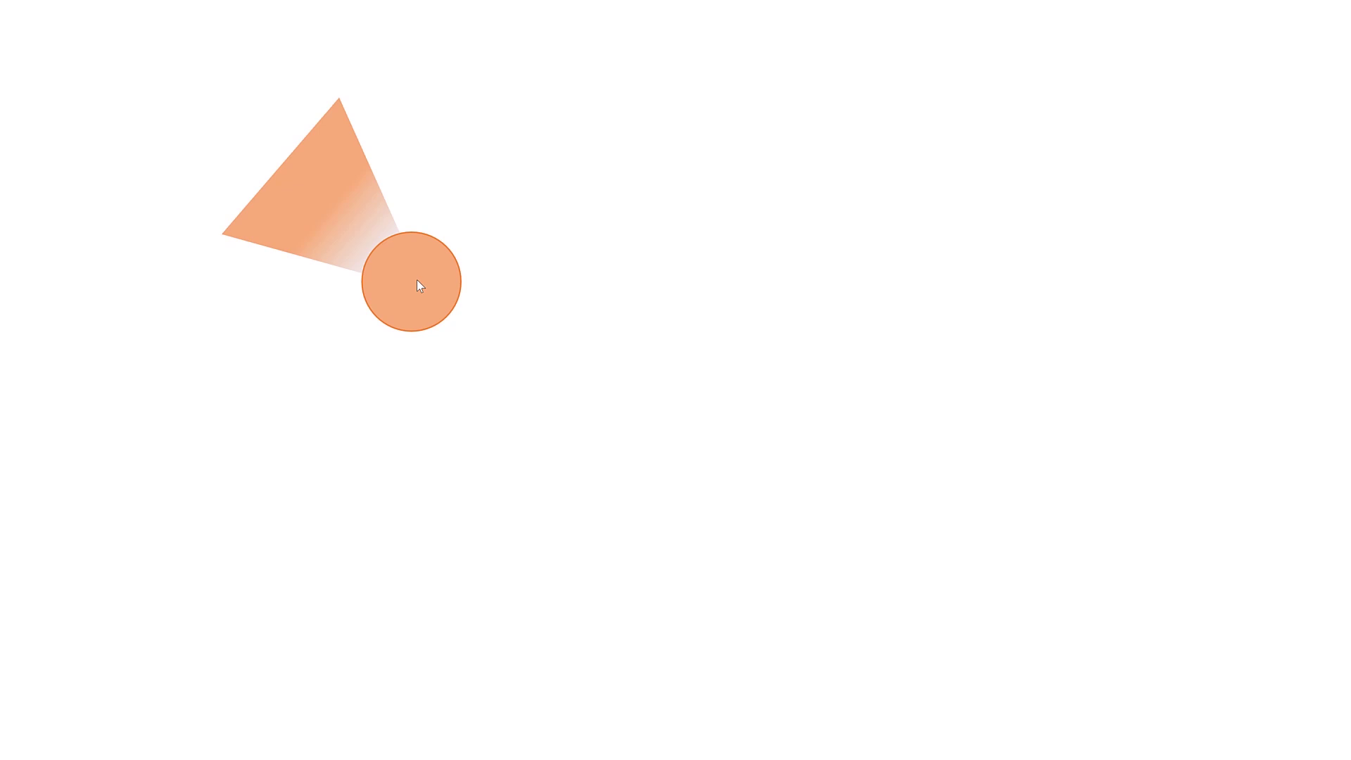
pyautogui.click(417, 280)
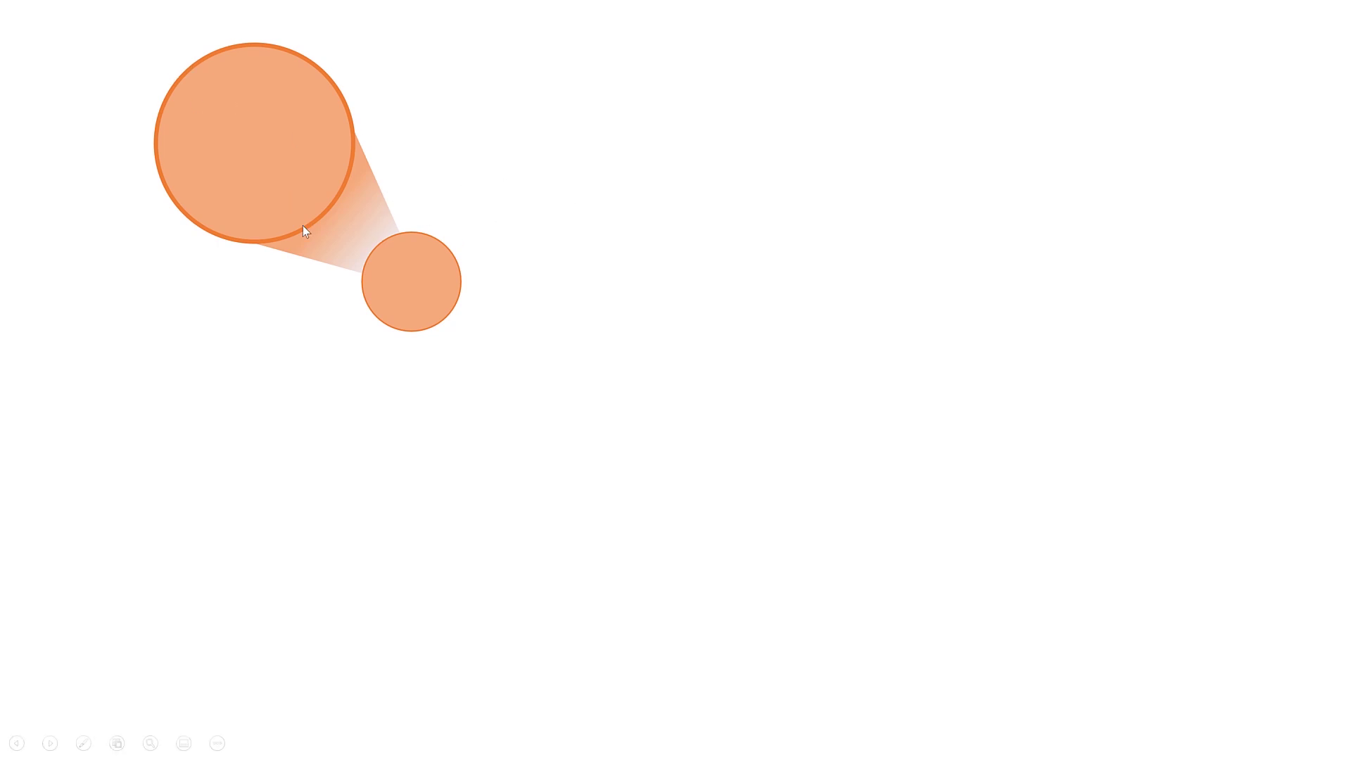
pyautogui.click(366, 186)
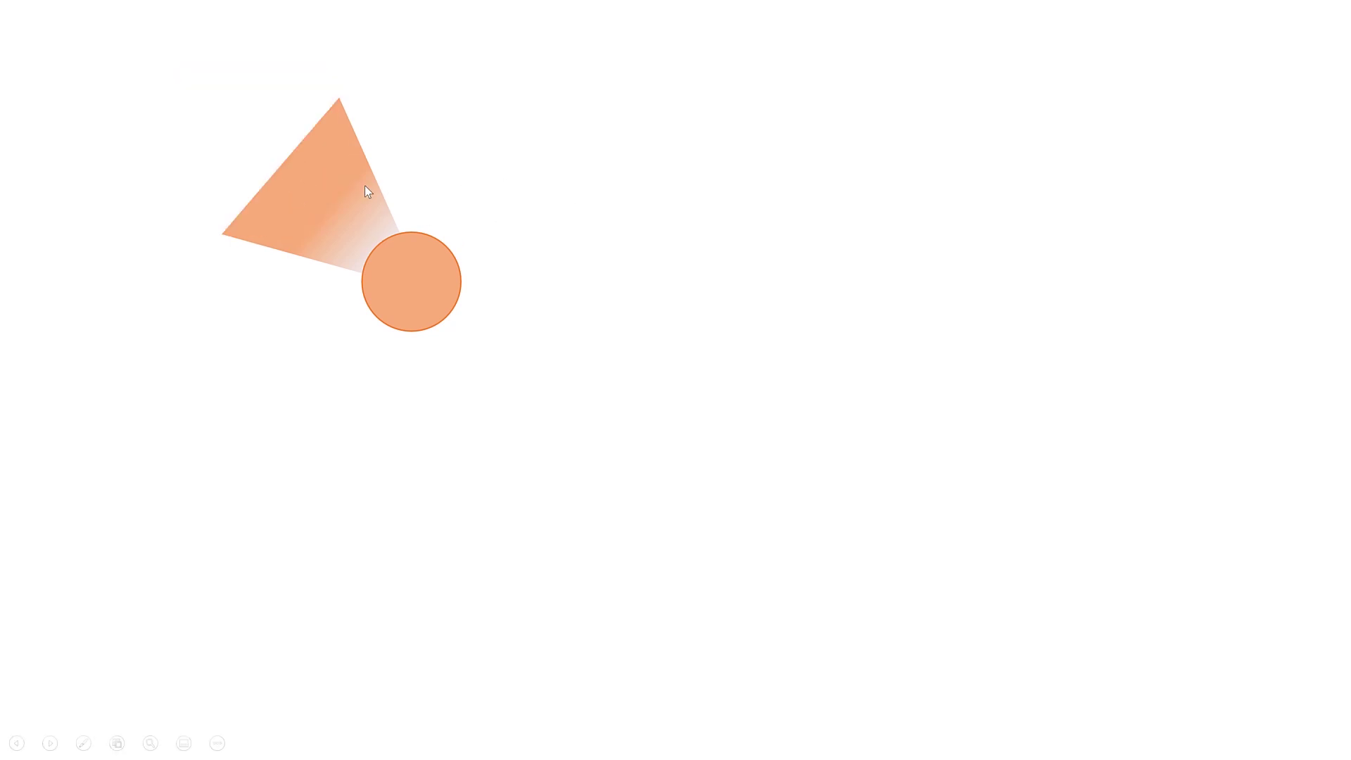
pyautogui.press('Escape')
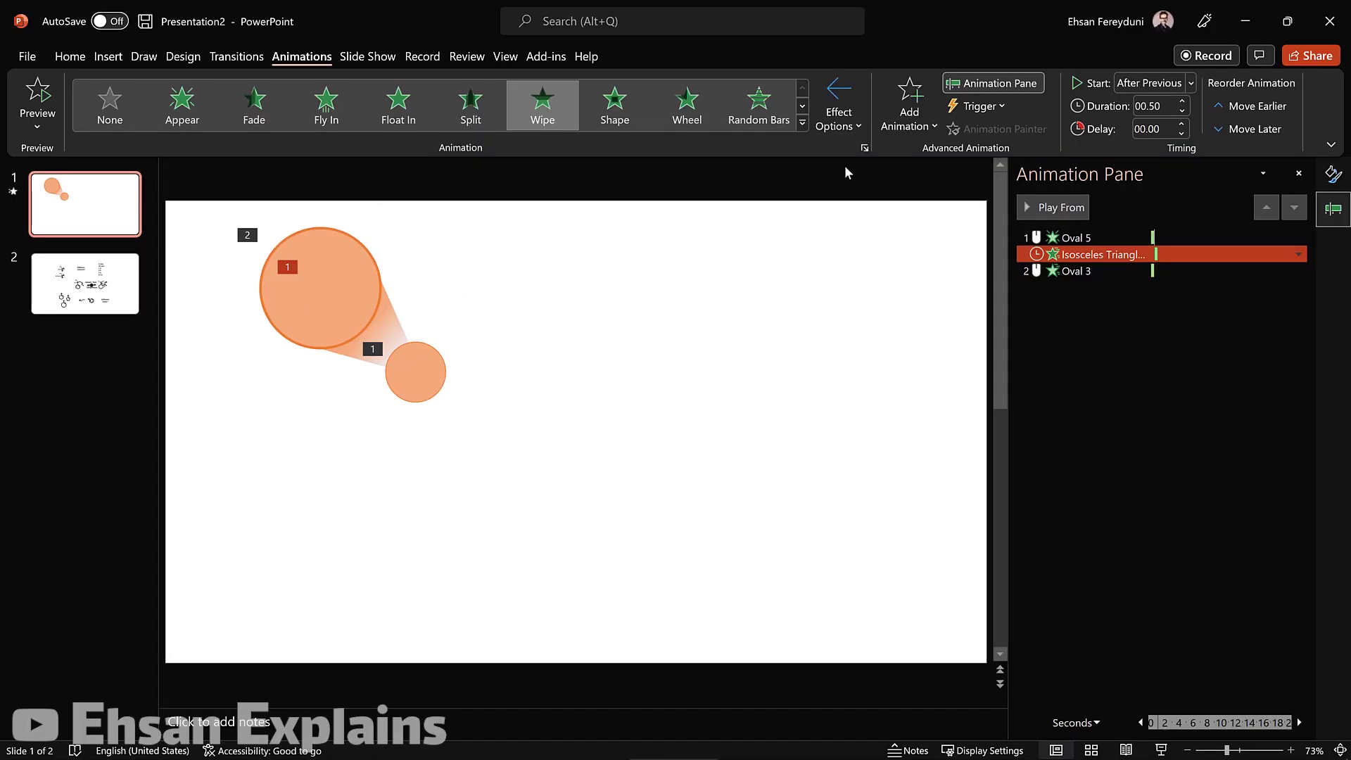
pyautogui.click(1066, 272)
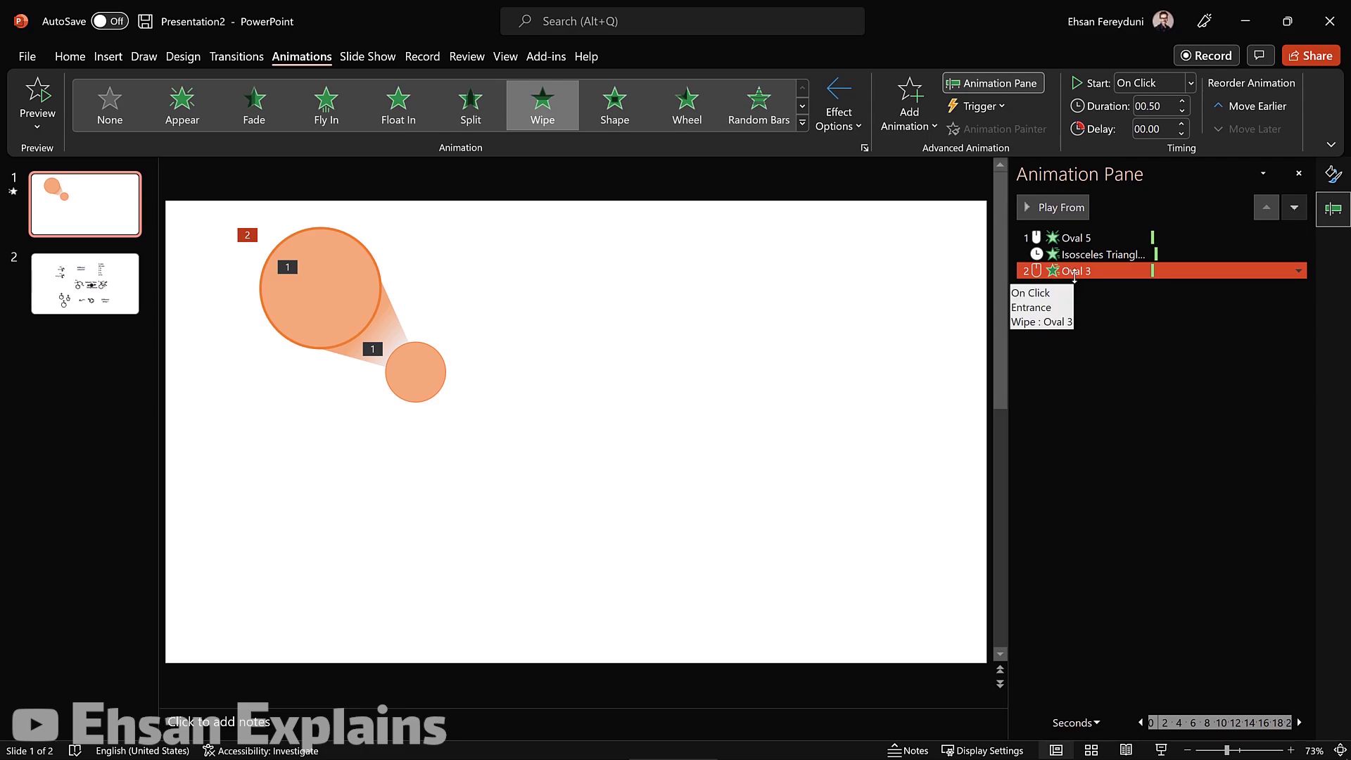
# Set Oval 3's Wipe to Start With Previous and verify the triangle's and oval's start settings
pyautogui.rightClick(1075, 277)
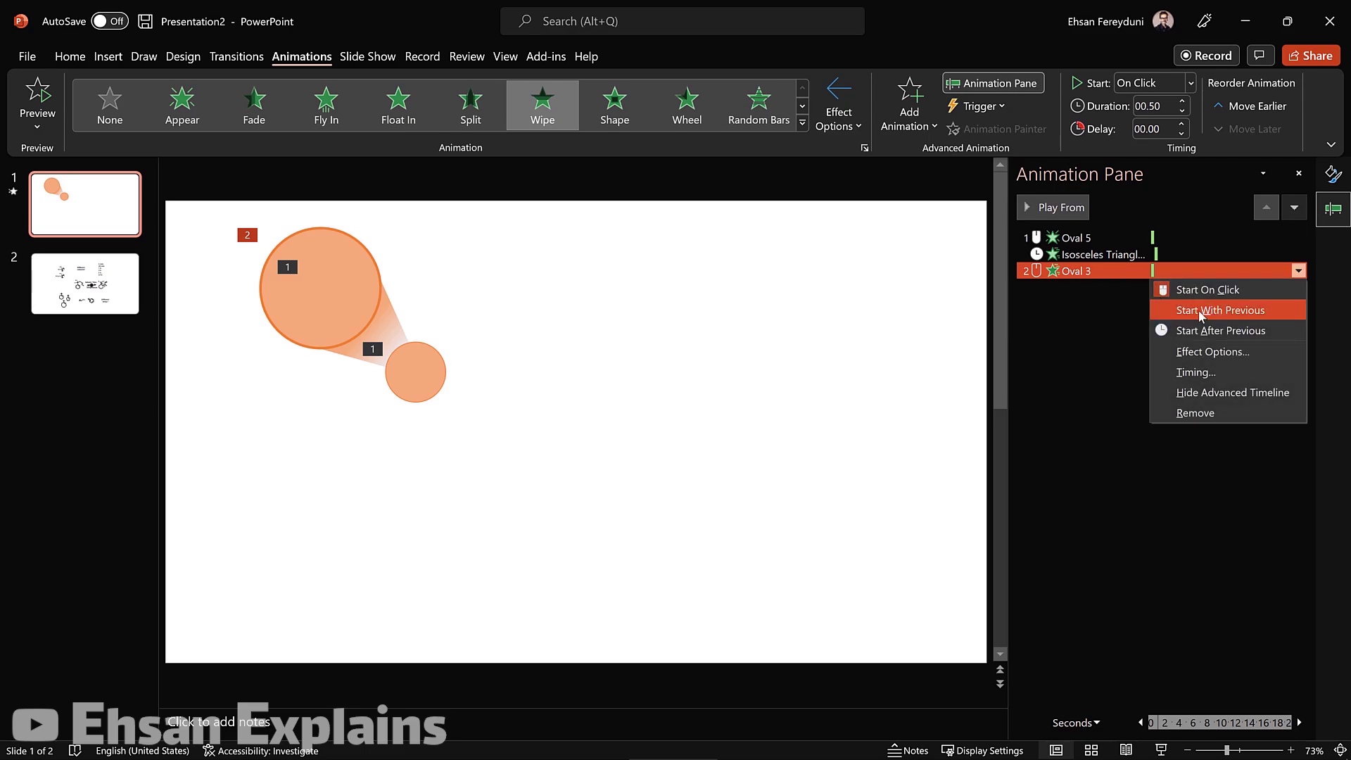
pyautogui.click(1260, 318)
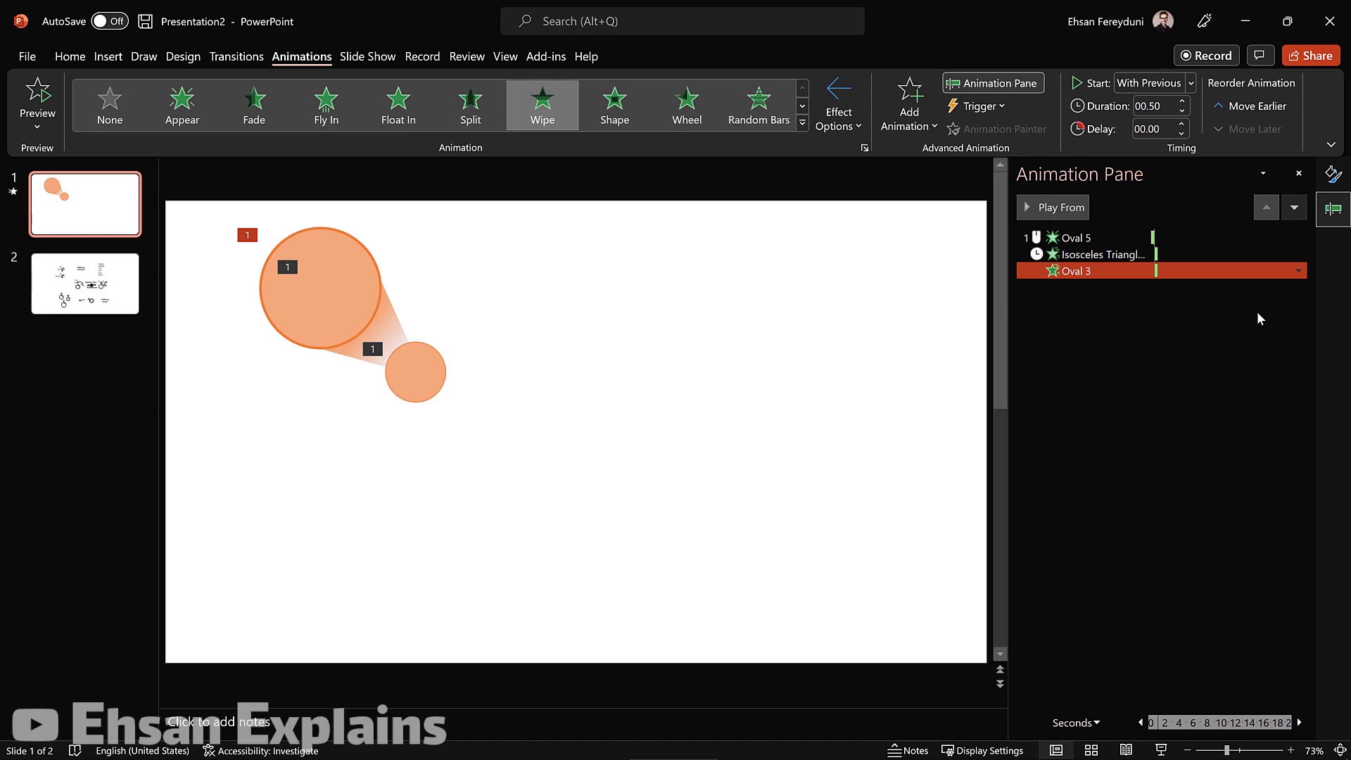
pyautogui.click(1104, 254)
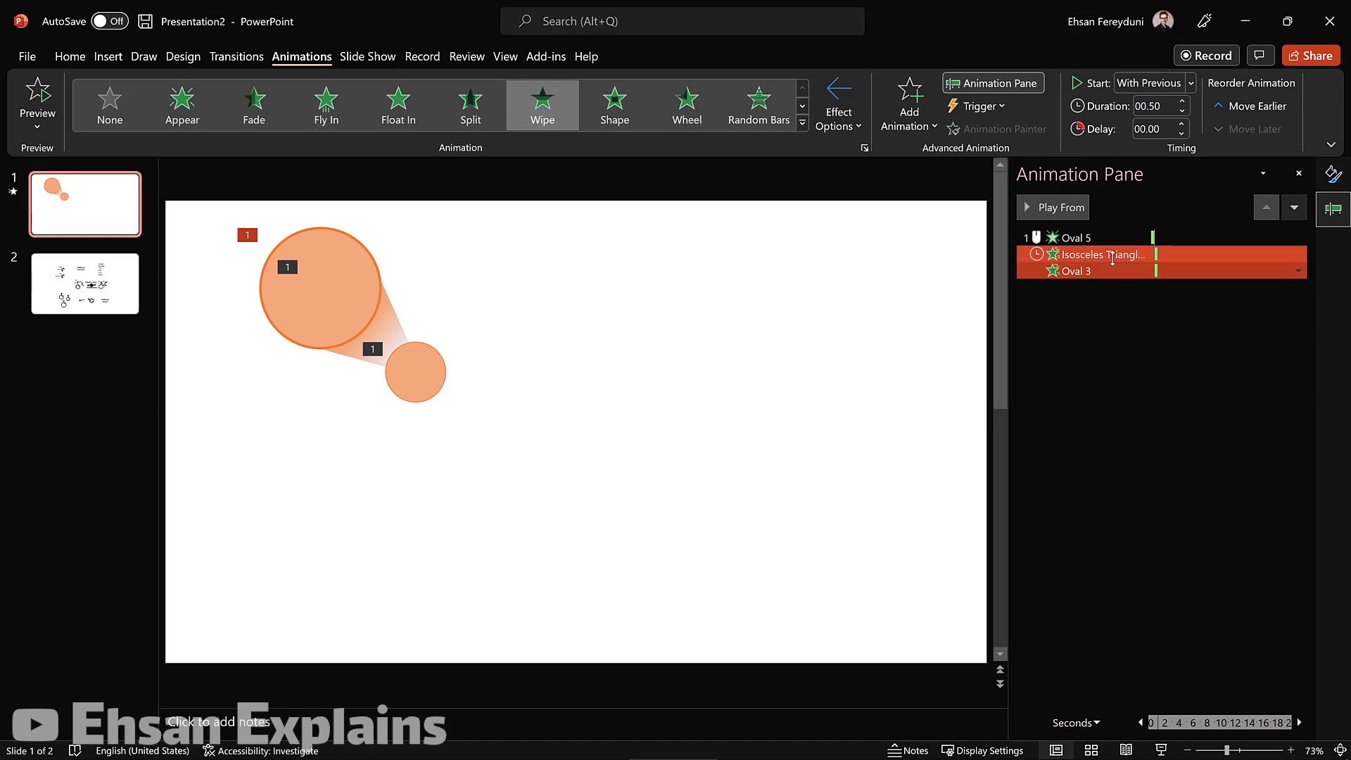
pyautogui.click(1104, 271)
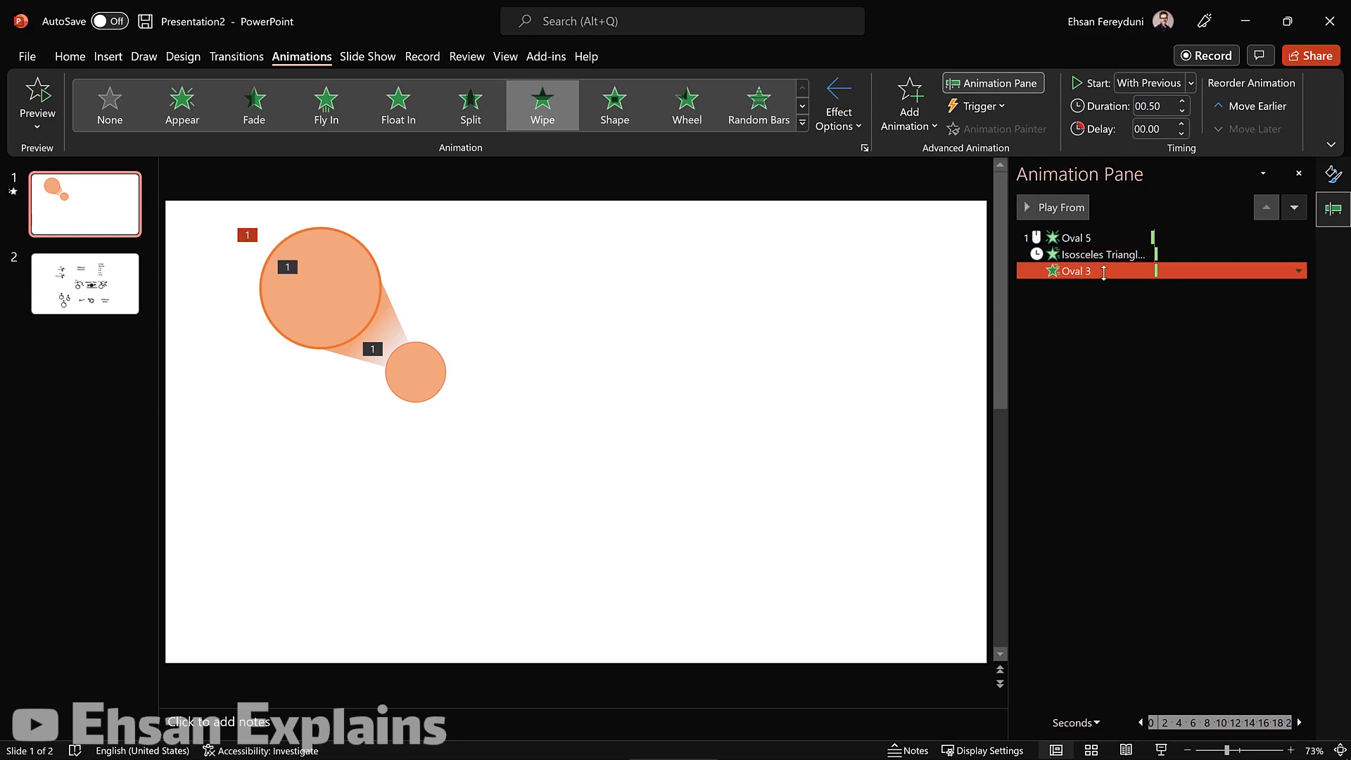
pyautogui.keyDown('shift'); pyautogui.click(1104, 257); pyautogui.keyUp('shift')
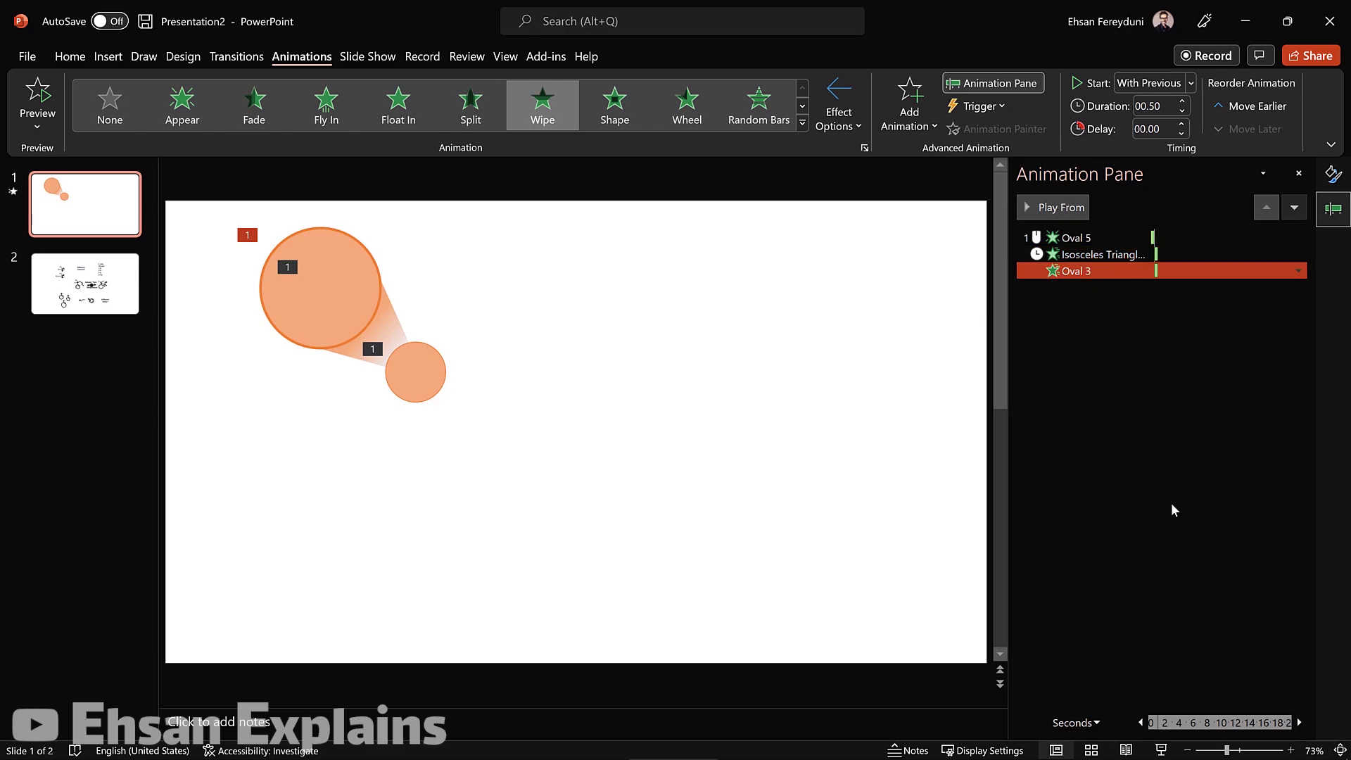
# Run the slideshow from slide 1, play all three callout animations on one click, then exit
pyautogui.click(1161, 750)
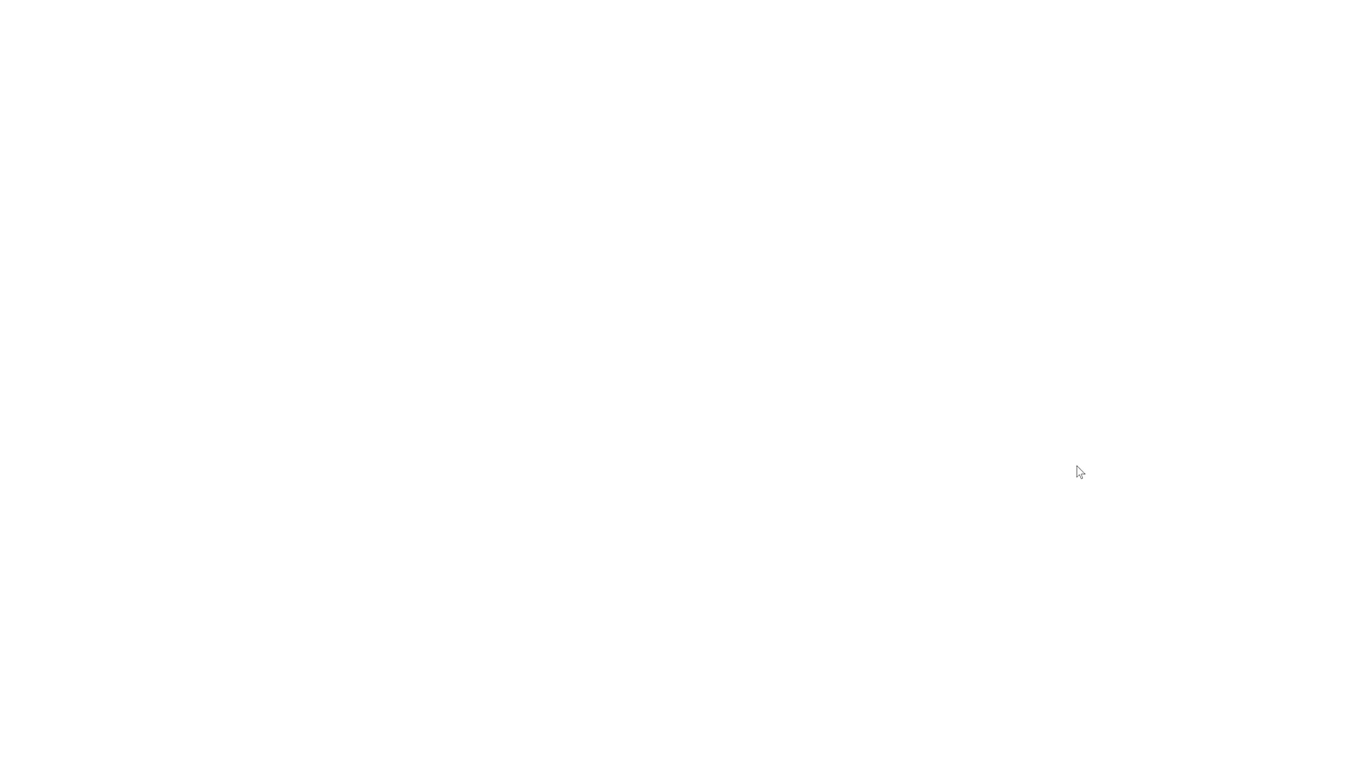
pyautogui.click(905, 319)
pyautogui.click(905, 319)
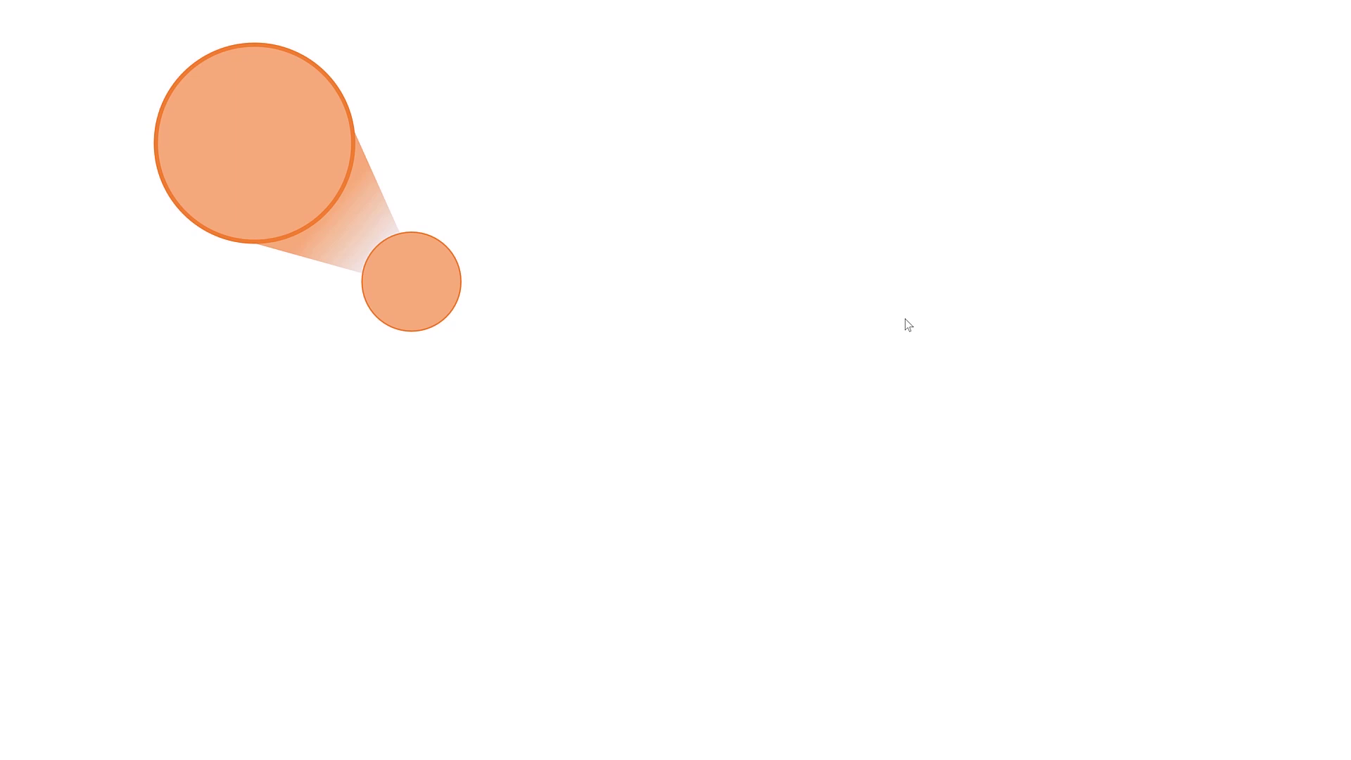
pyautogui.press('Escape')
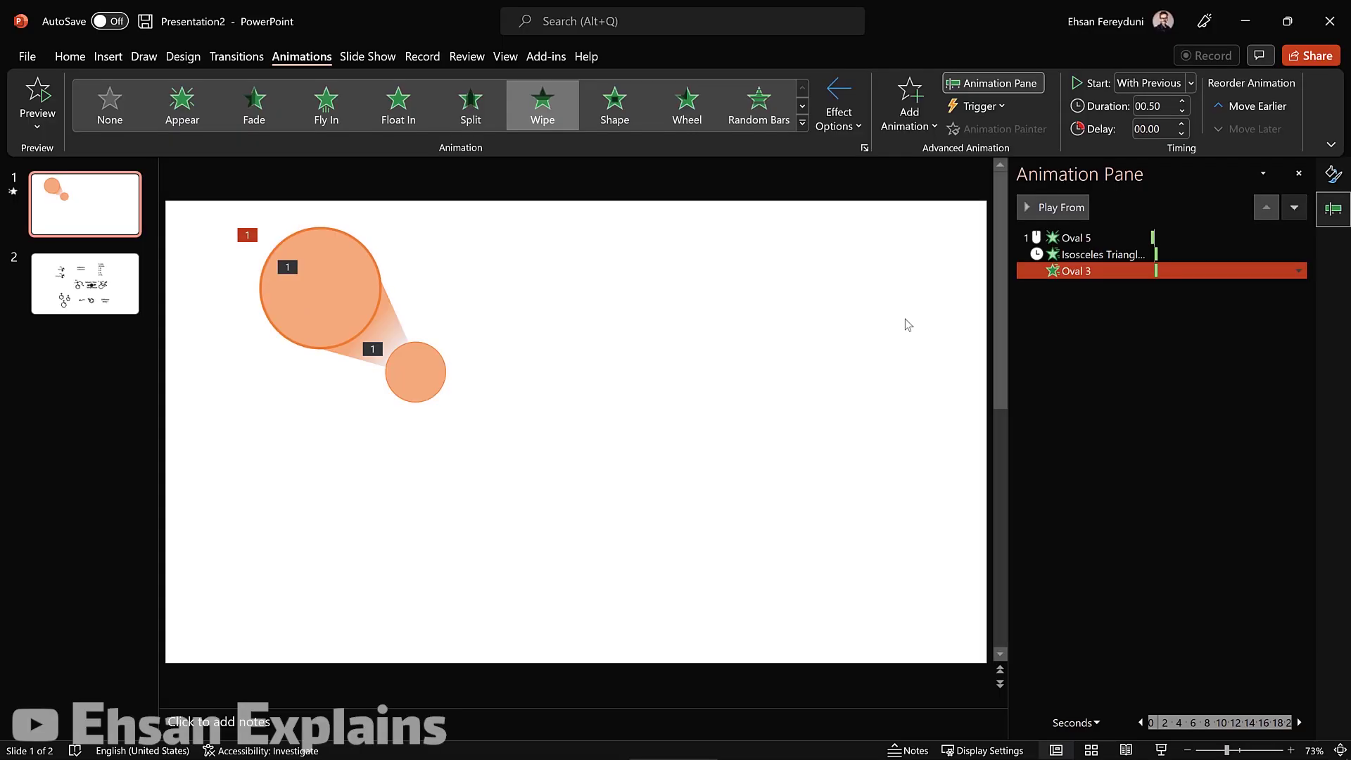
# Copy both circles and the triangle from slide 1 and paste them onto slide 2
pyautogui.click(831, 409)
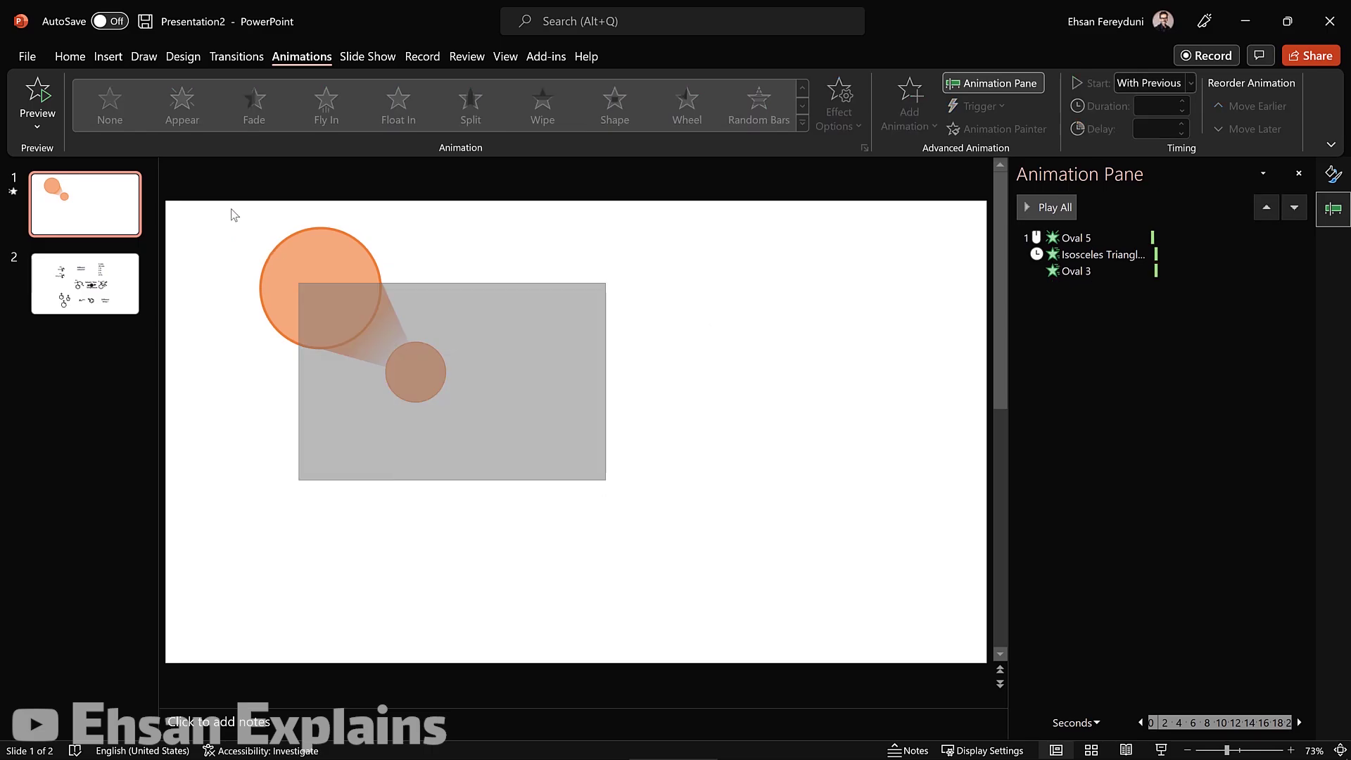
pyautogui.moveTo(606, 480); pyautogui.dragTo(227, 208)
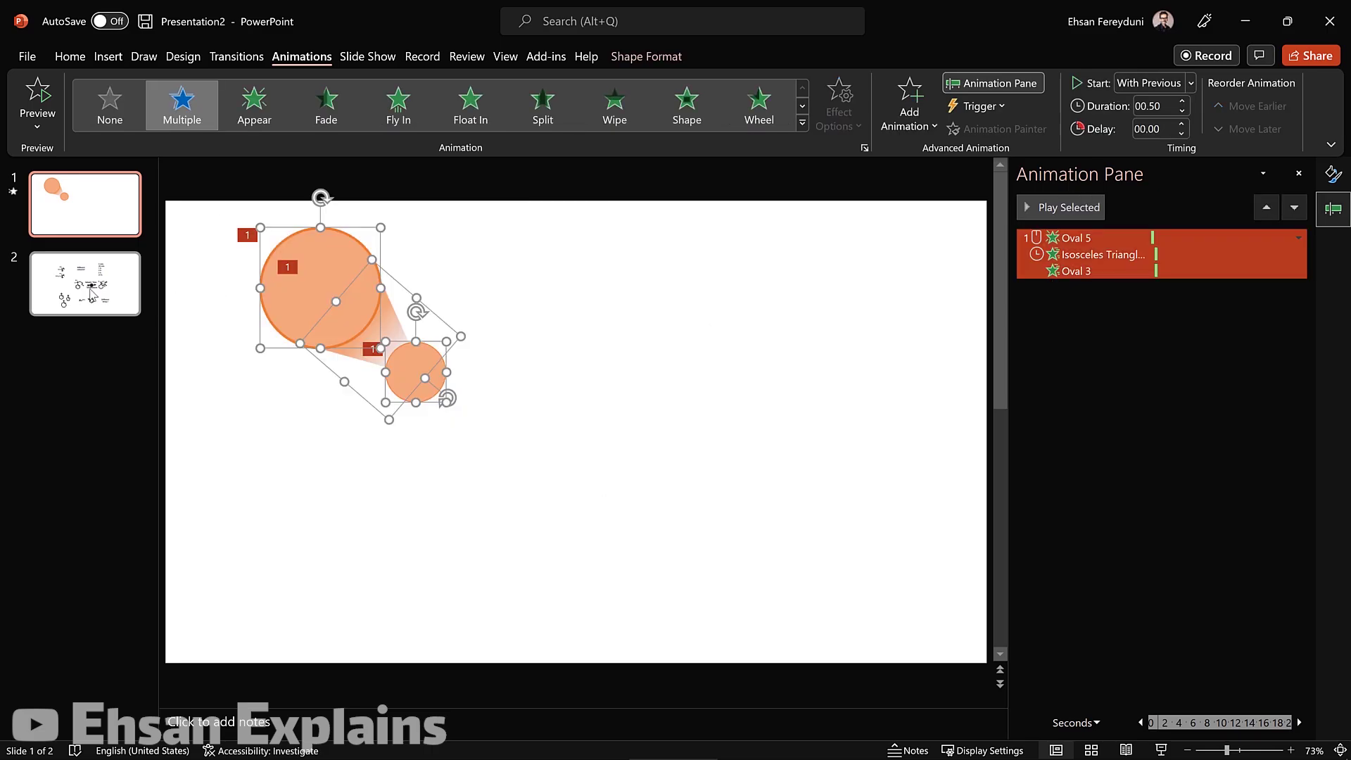
pyautogui.click(93, 285)
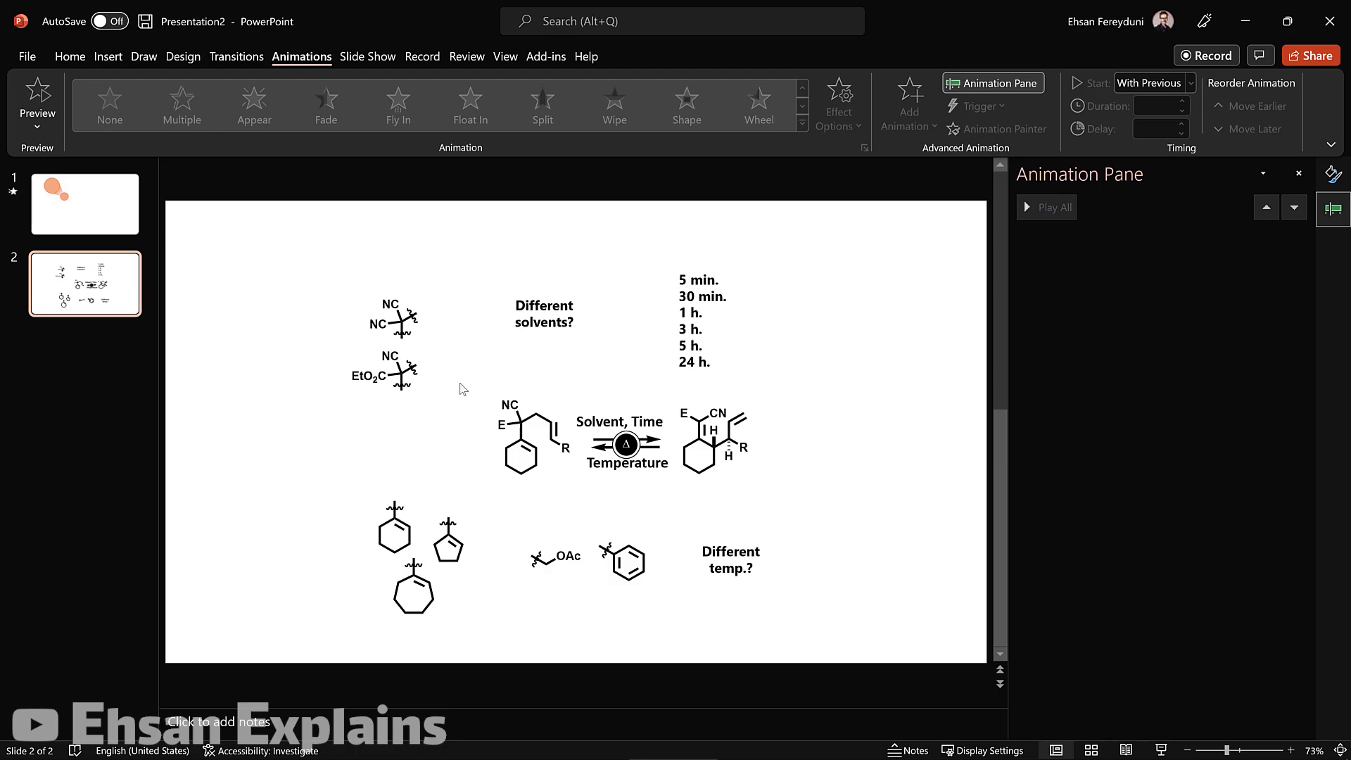
pyautogui.hotkey('ctrl', 'v')
# Drag the pasted callout up over the upper-left nitrile structures
pyautogui.moveTo(423, 370); pyautogui.dragTo(517, 381)
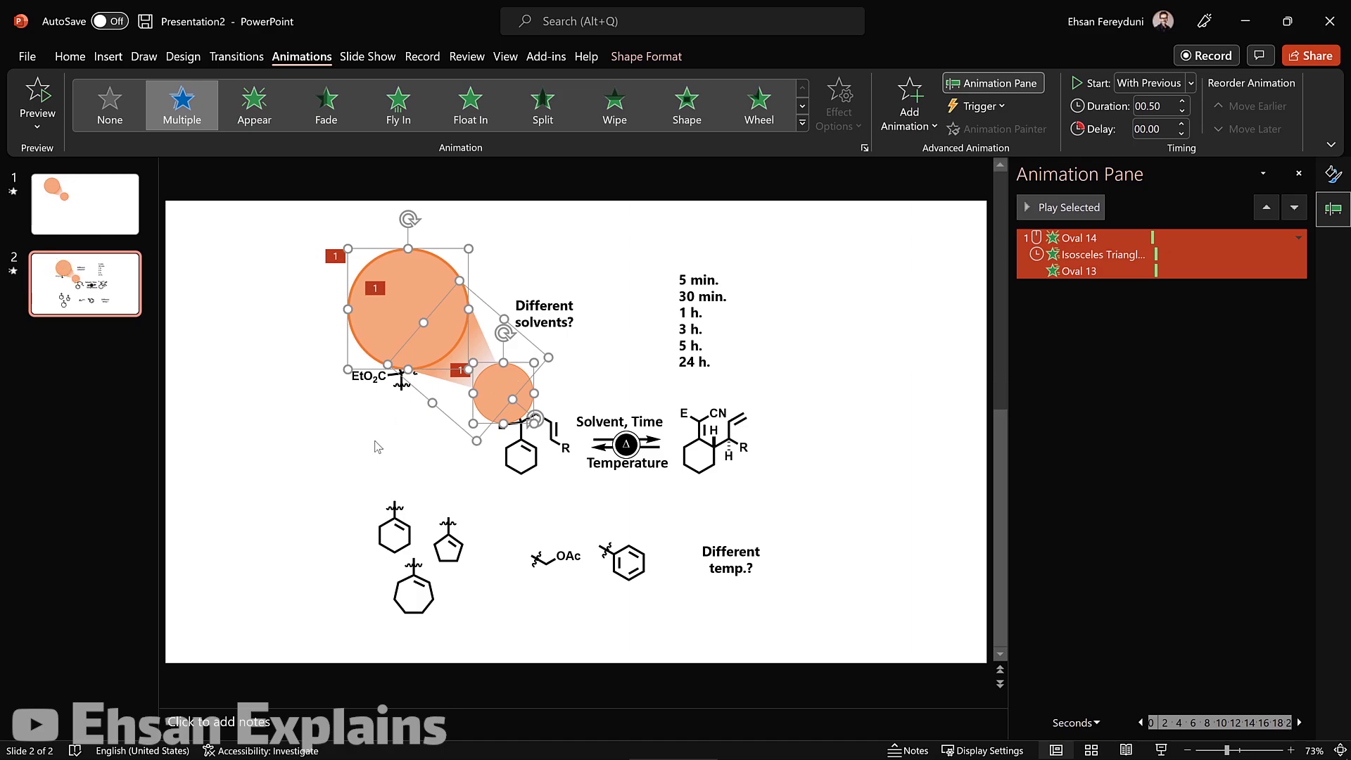
pyautogui.moveTo(434, 253); pyautogui.dragTo(468, 205)
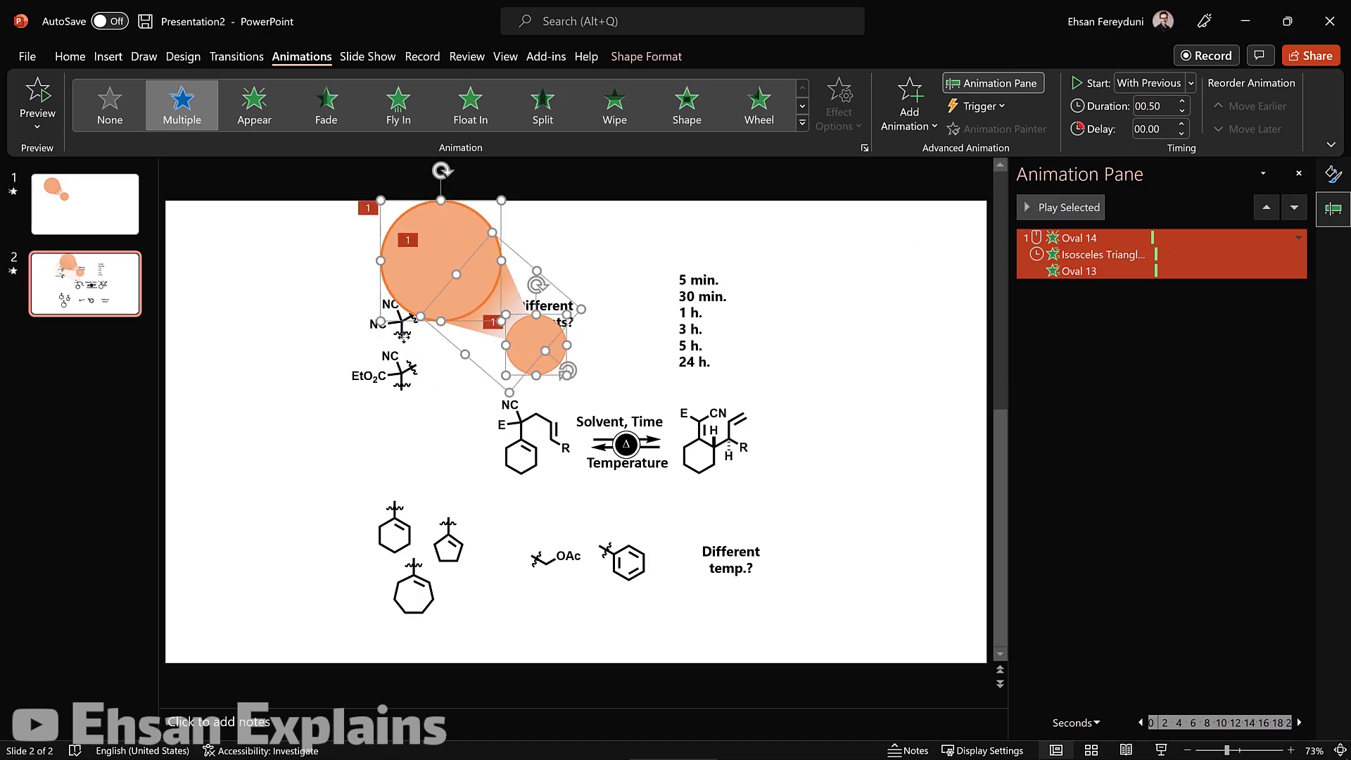
pyautogui.click(403, 336)
pyautogui.rightClick(409, 344)
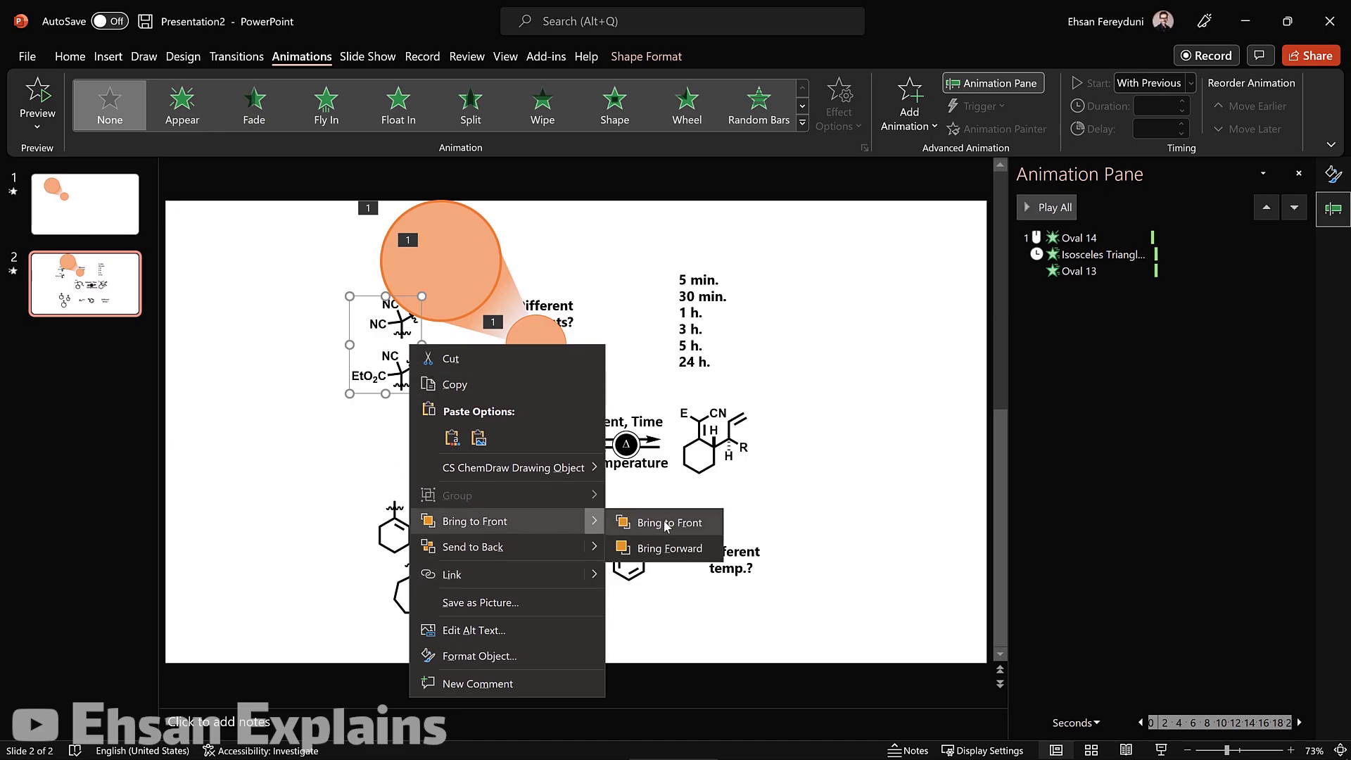
# Bring the nitrile structures and reaction scheme to front, and nudge the large circle down
pyautogui.click(674, 526)
pyautogui.click(551, 426)
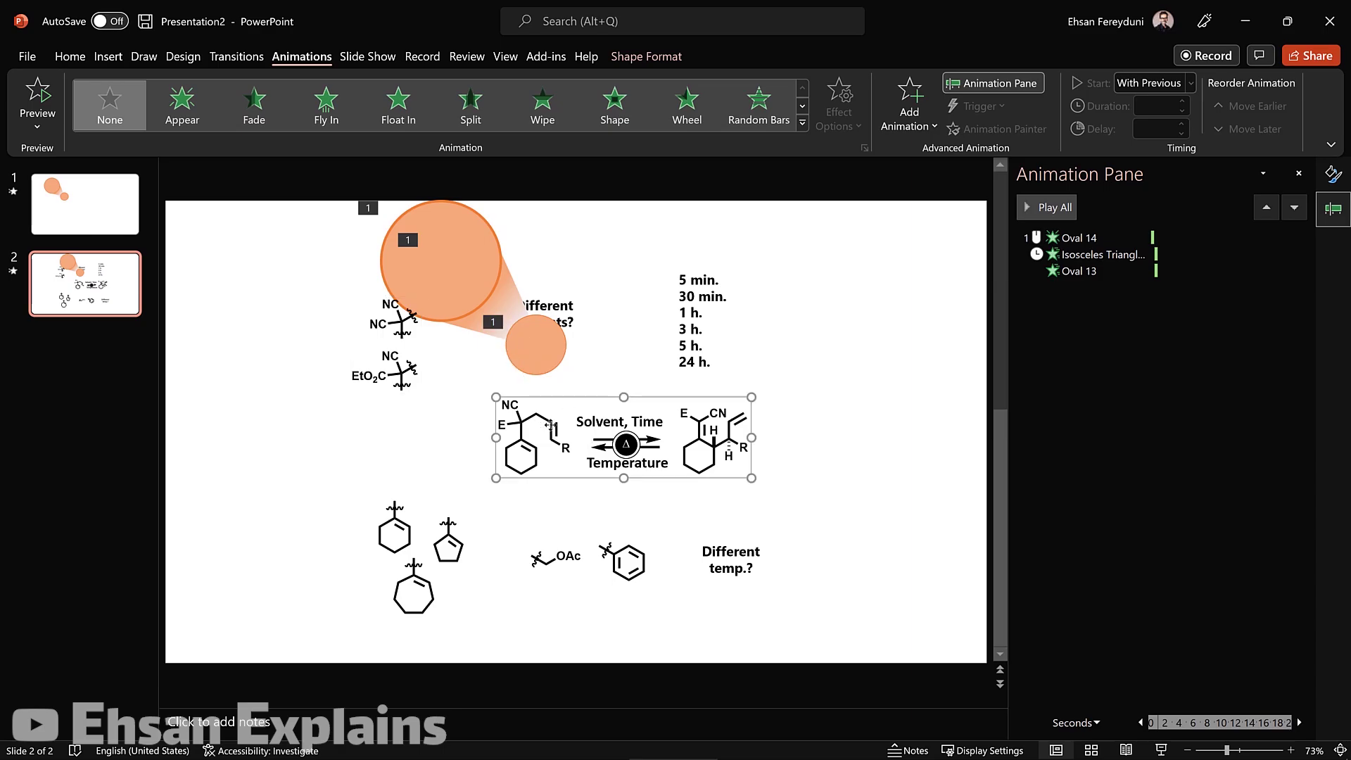
pyautogui.rightClick(550, 426)
pyautogui.click(674, 247)
pyautogui.moveTo(481, 283); pyautogui.dragTo(481, 281)
pyautogui.click(537, 344)
pyautogui.click(474, 274)
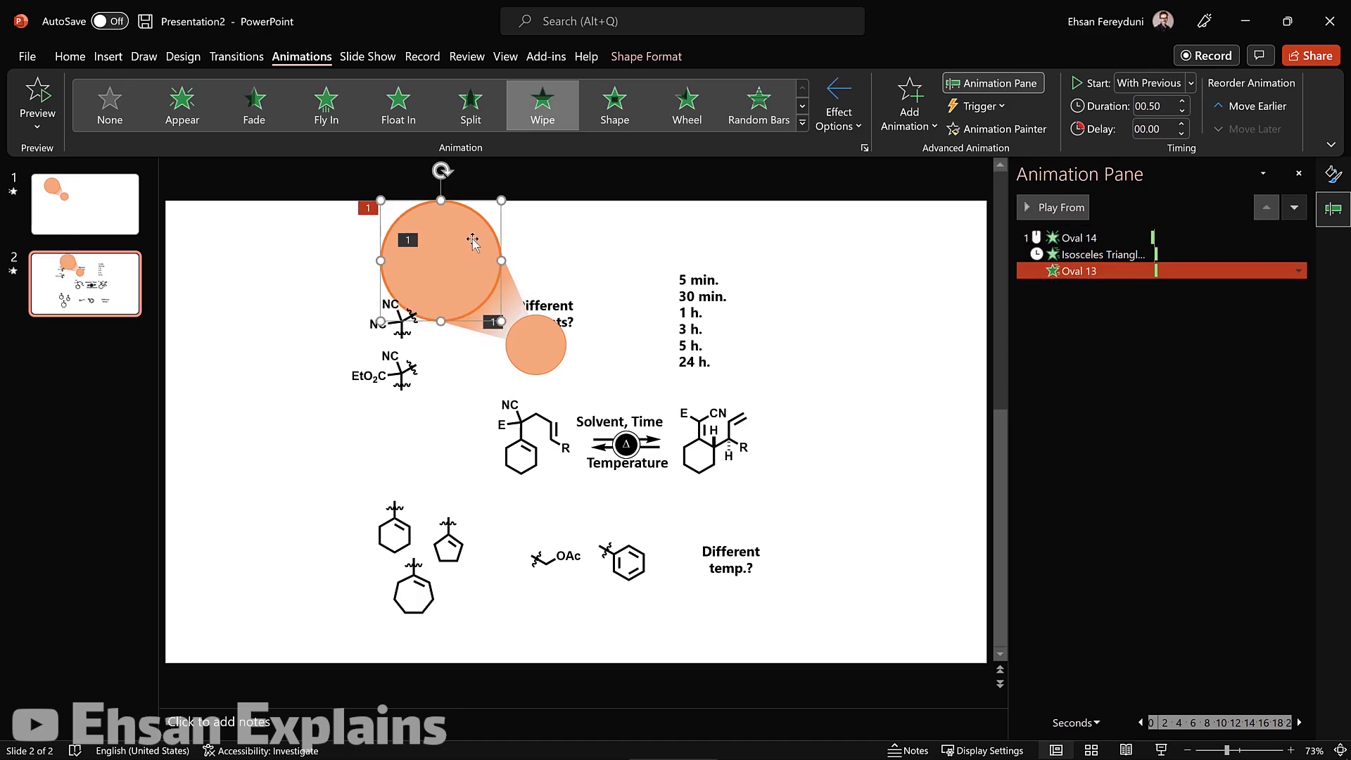
# Select all three callout shapes and drag them down-left onto the nitrile structures
pyautogui.click(520, 331)
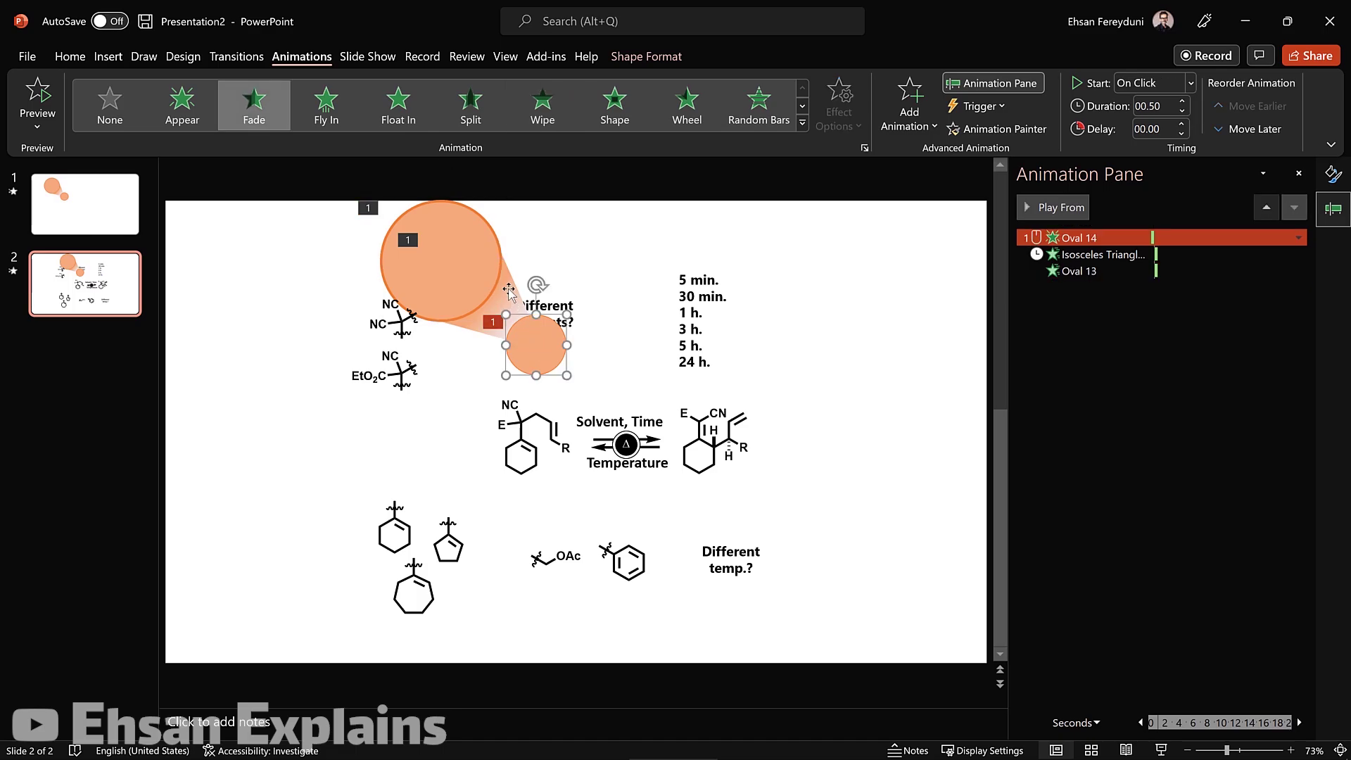
pyautogui.keyDown('shift'); pyautogui.click(509, 290); pyautogui.keyUp('shift')
pyautogui.keyDown('shift'); pyautogui.click(447, 233); pyautogui.keyUp('shift')
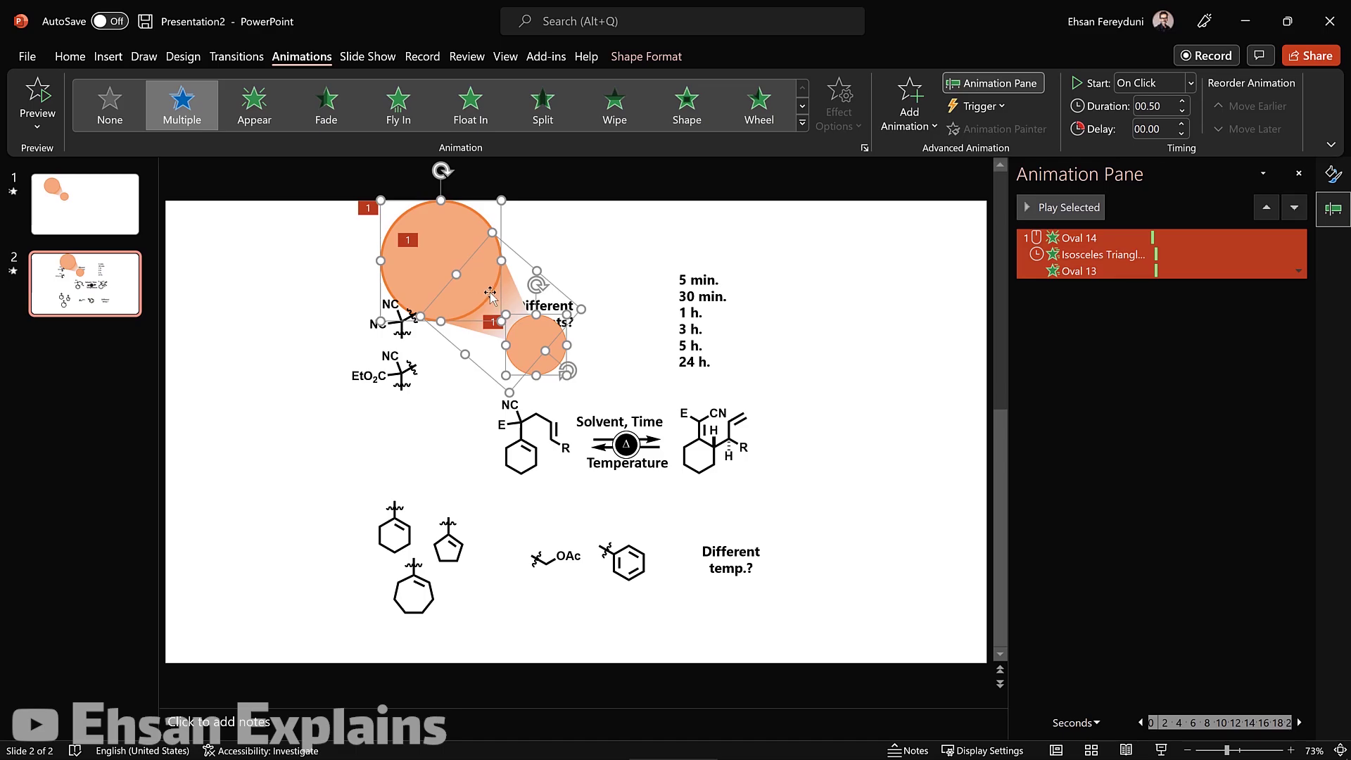
pyautogui.moveTo(490, 294); pyautogui.dragTo(441, 394)
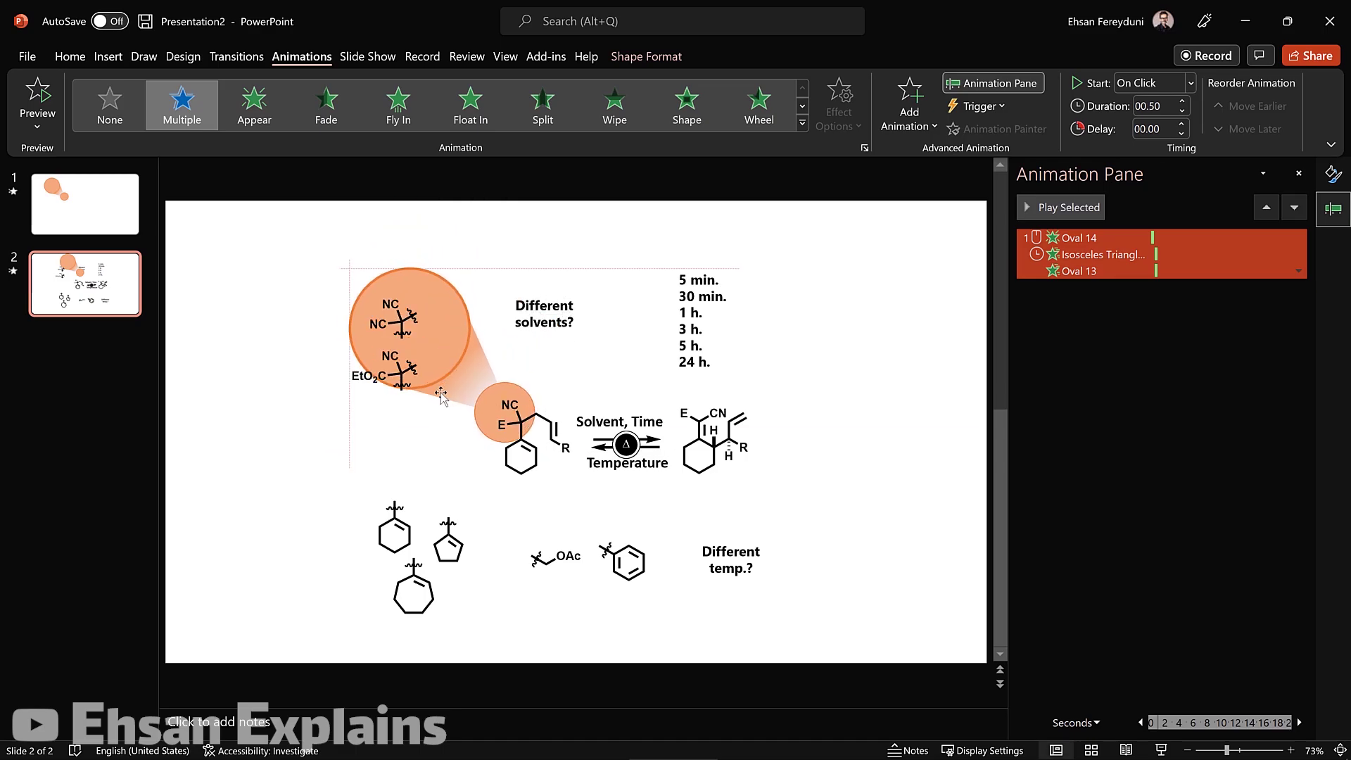
# Reposition the nitrile structures so they sit inside the large circle
pyautogui.click(403, 416)
pyautogui.moveTo(398, 367); pyautogui.dragTo(408, 353)
pyautogui.click(528, 463)
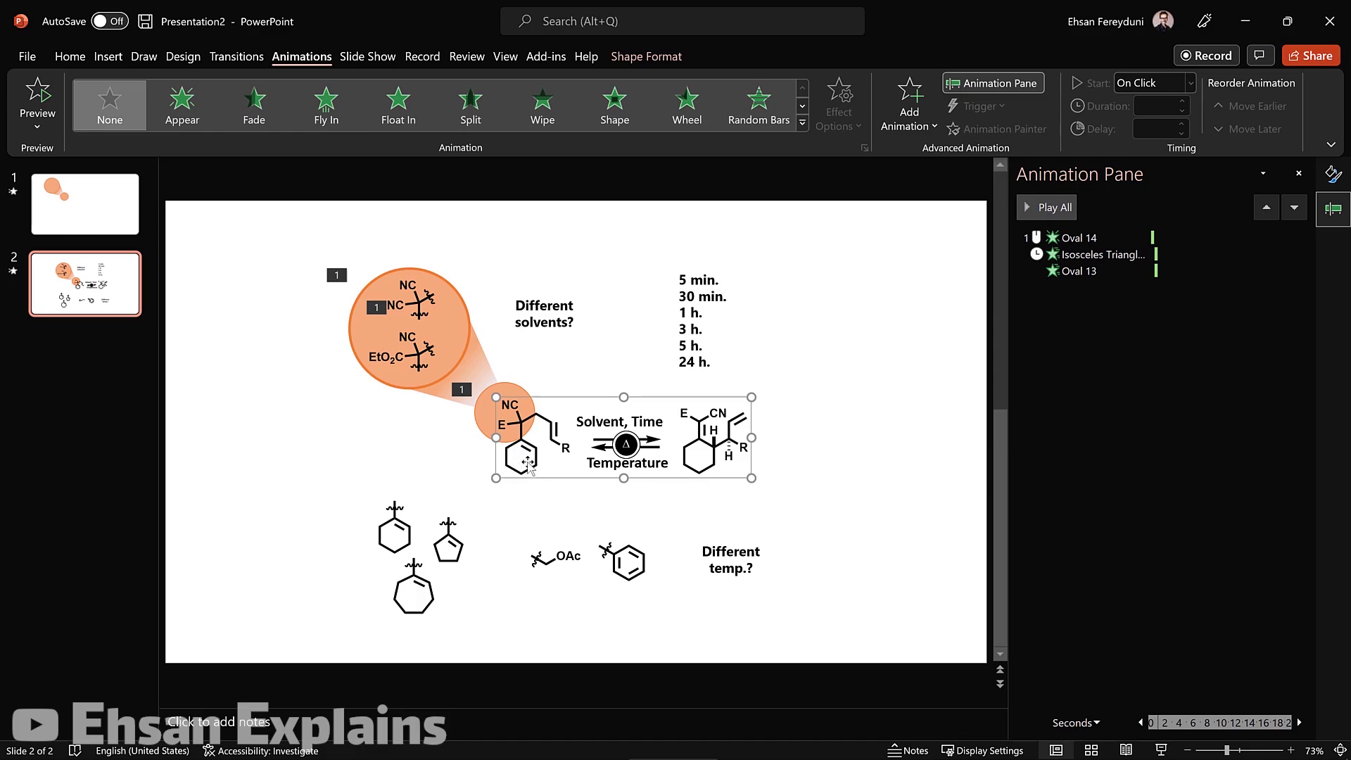
pyautogui.click(478, 446)
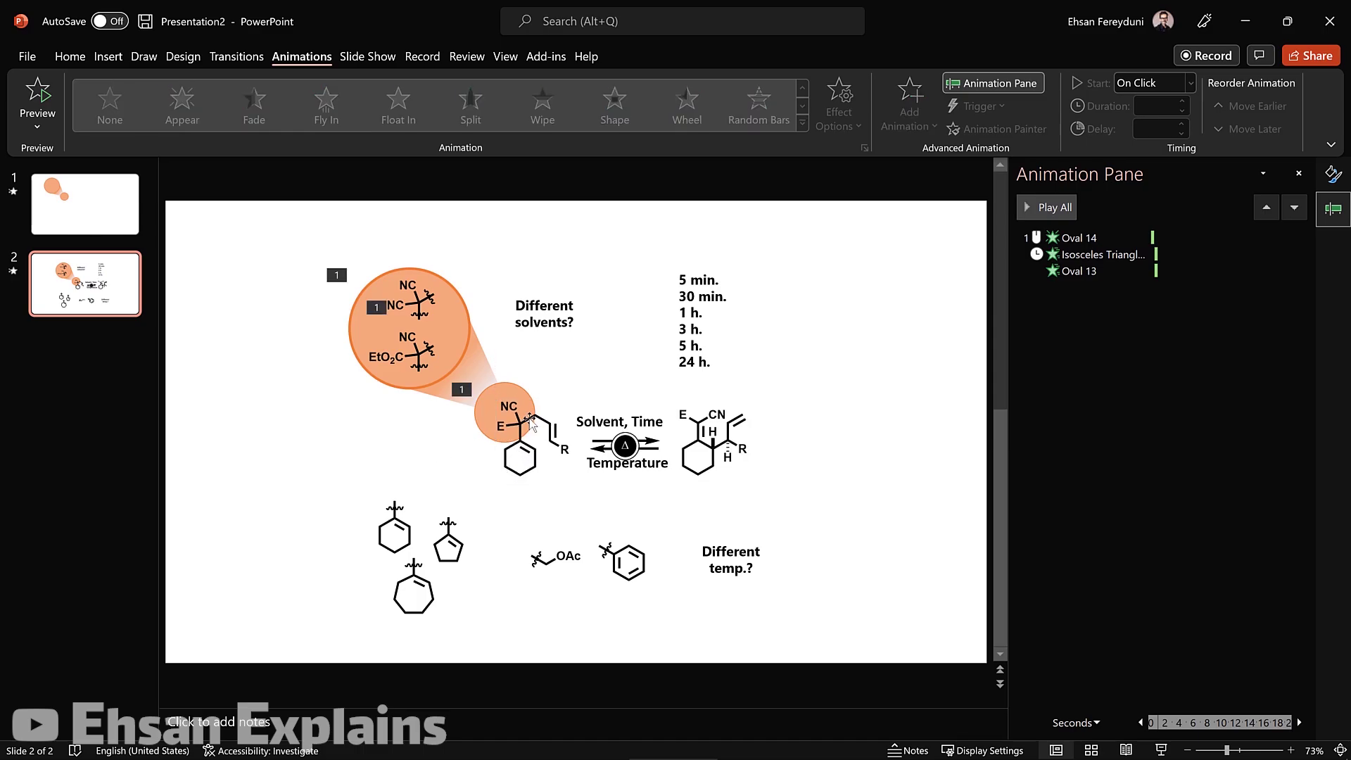
# Shrink the small orange circle and settle it over the NC group
pyautogui.click(487, 399)
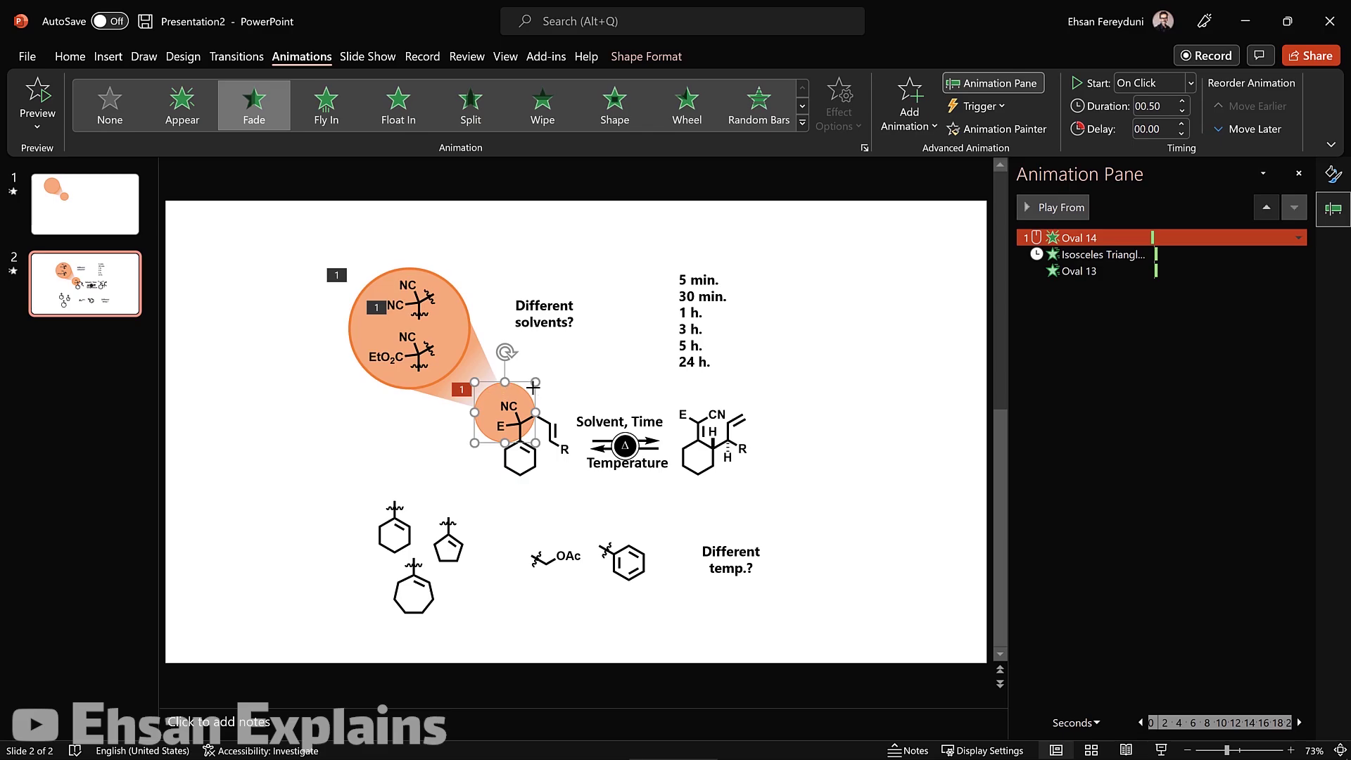
pyautogui.moveTo(535, 384); pyautogui.dragTo(516, 401)
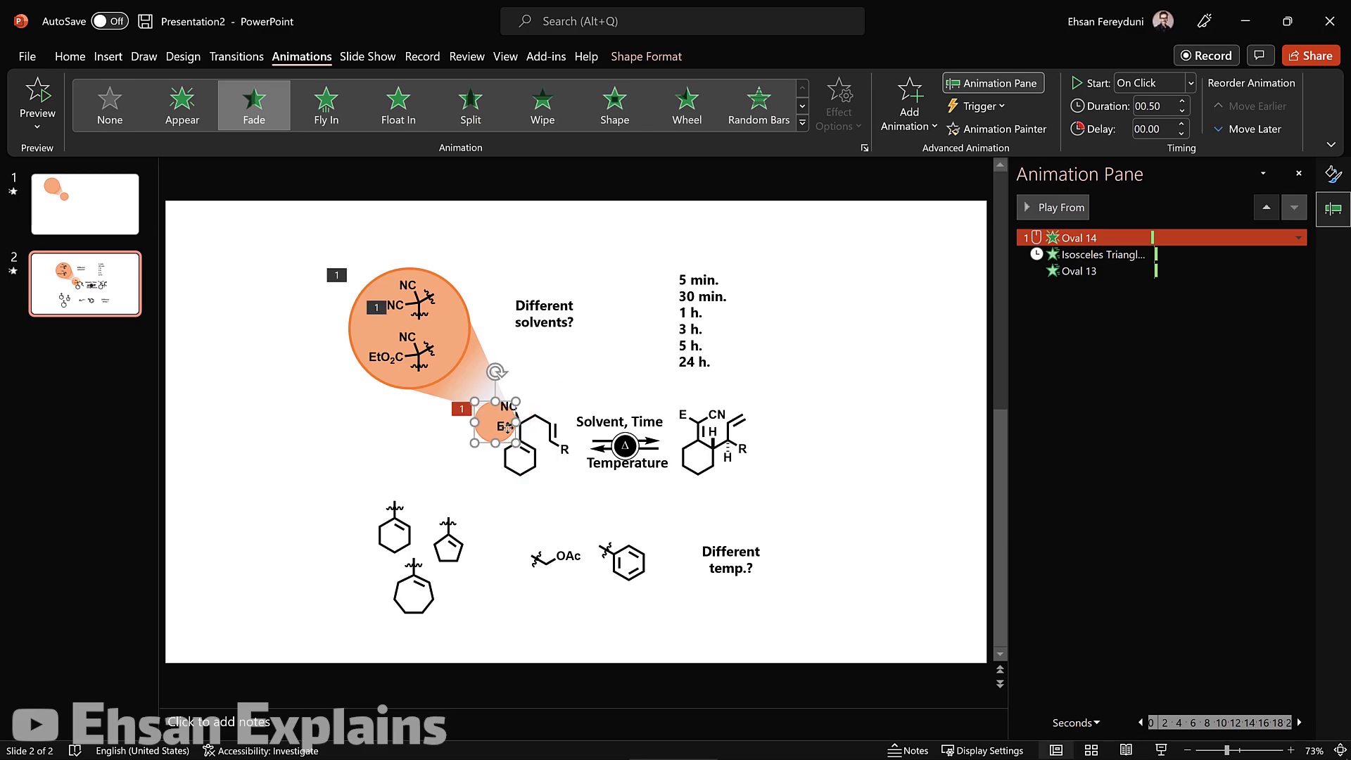
pyautogui.click(508, 427)
pyautogui.moveTo(484, 425); pyautogui.dragTo(504, 421)
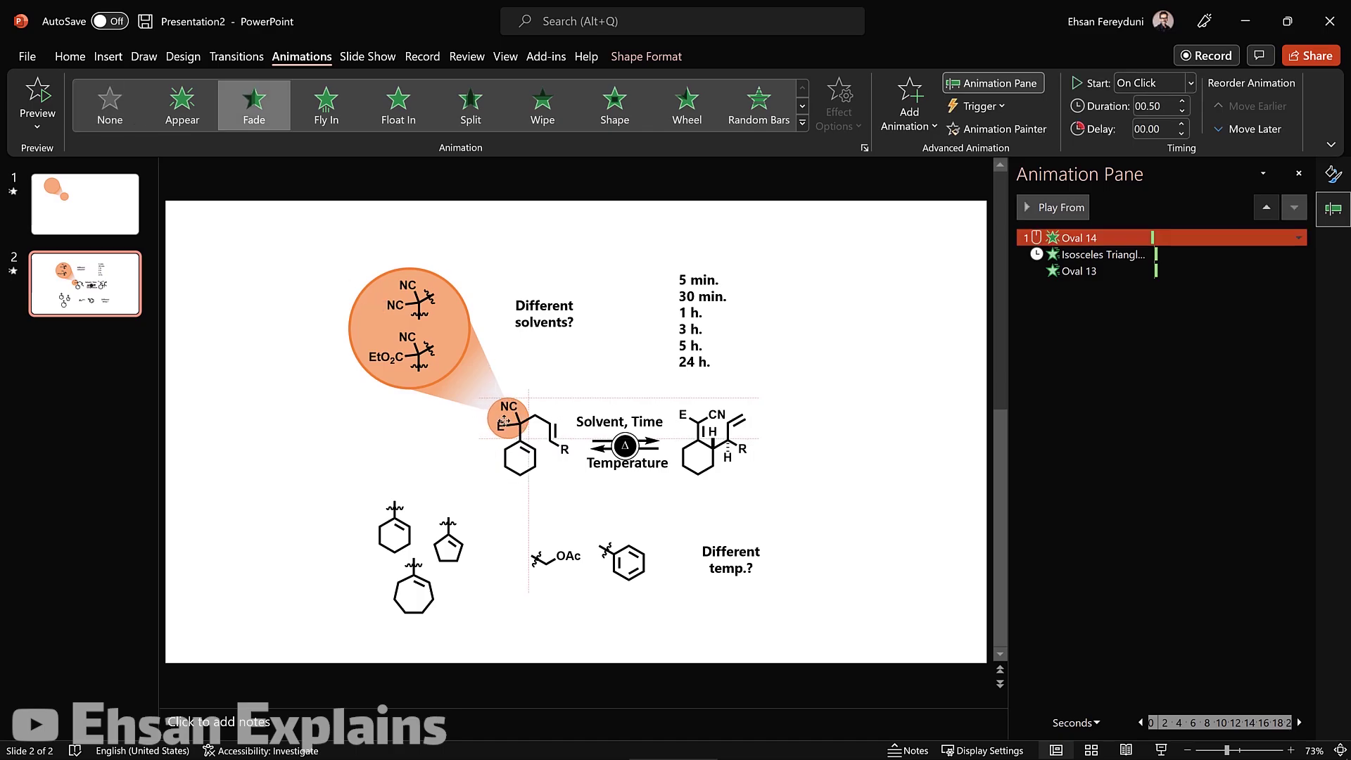
pyautogui.moveTo(504, 421); pyautogui.dragTo(504, 417)
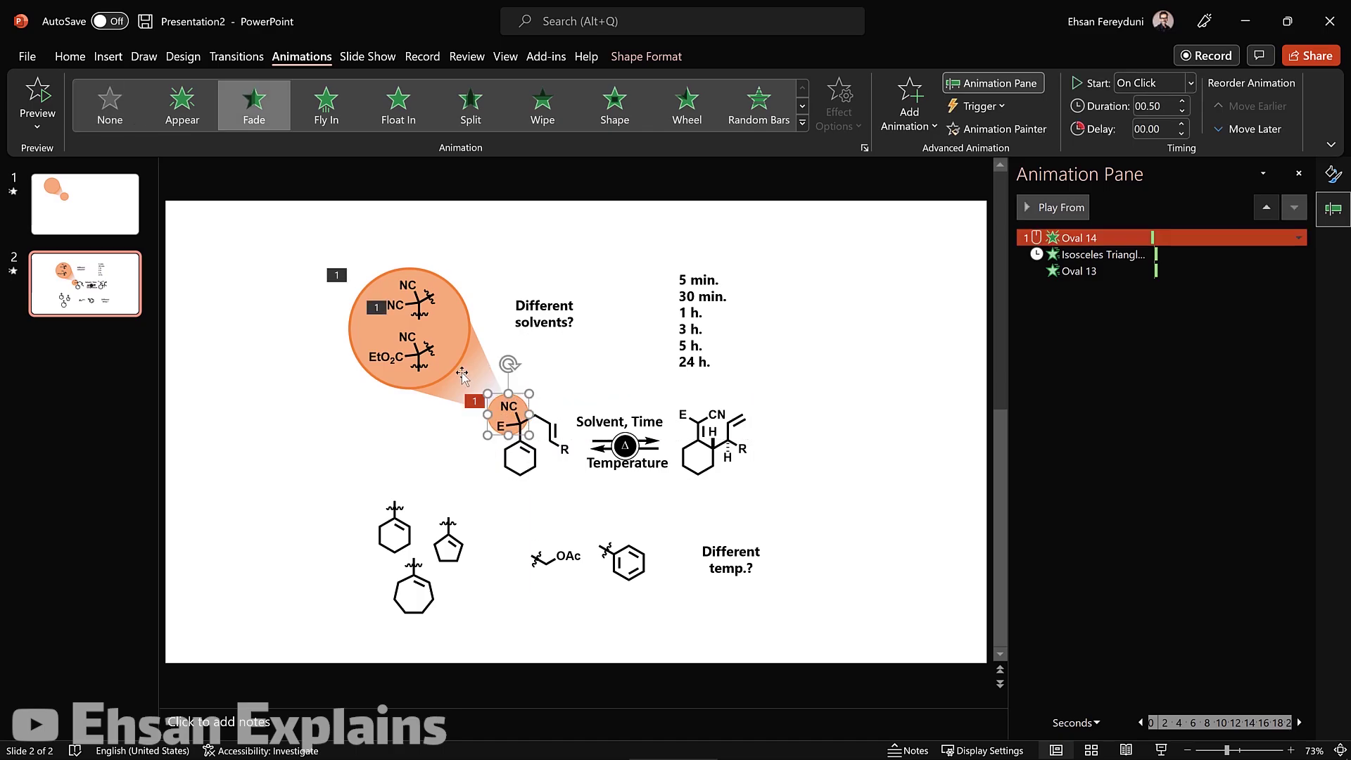
# Nudge the cone, large circle and enclosed molecules slightly lower to realign the callout
pyautogui.click(462, 377)
pyautogui.keyDown('shift'); pyautogui.click(451, 299); pyautogui.keyUp('shift')
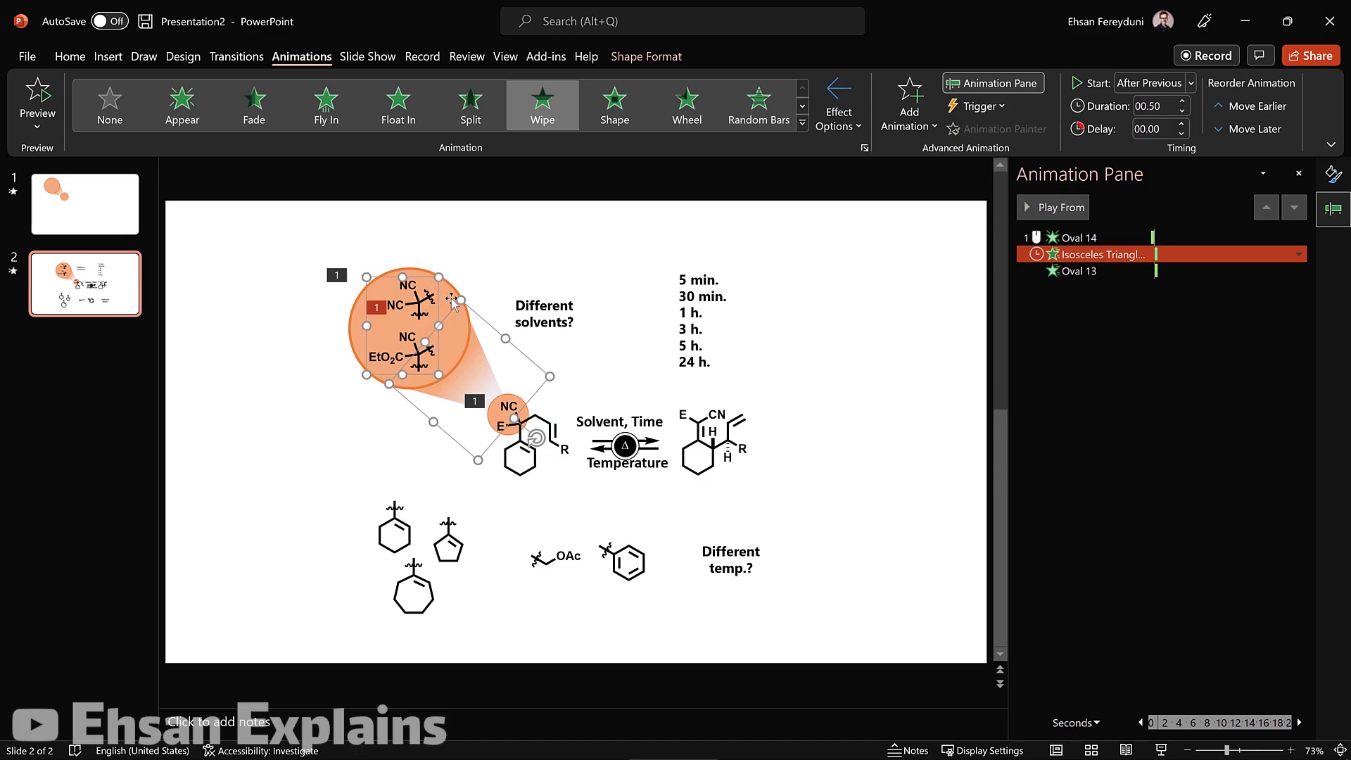
pyautogui.keyDown('shift'); pyautogui.click(451, 299); pyautogui.keyUp('shift')
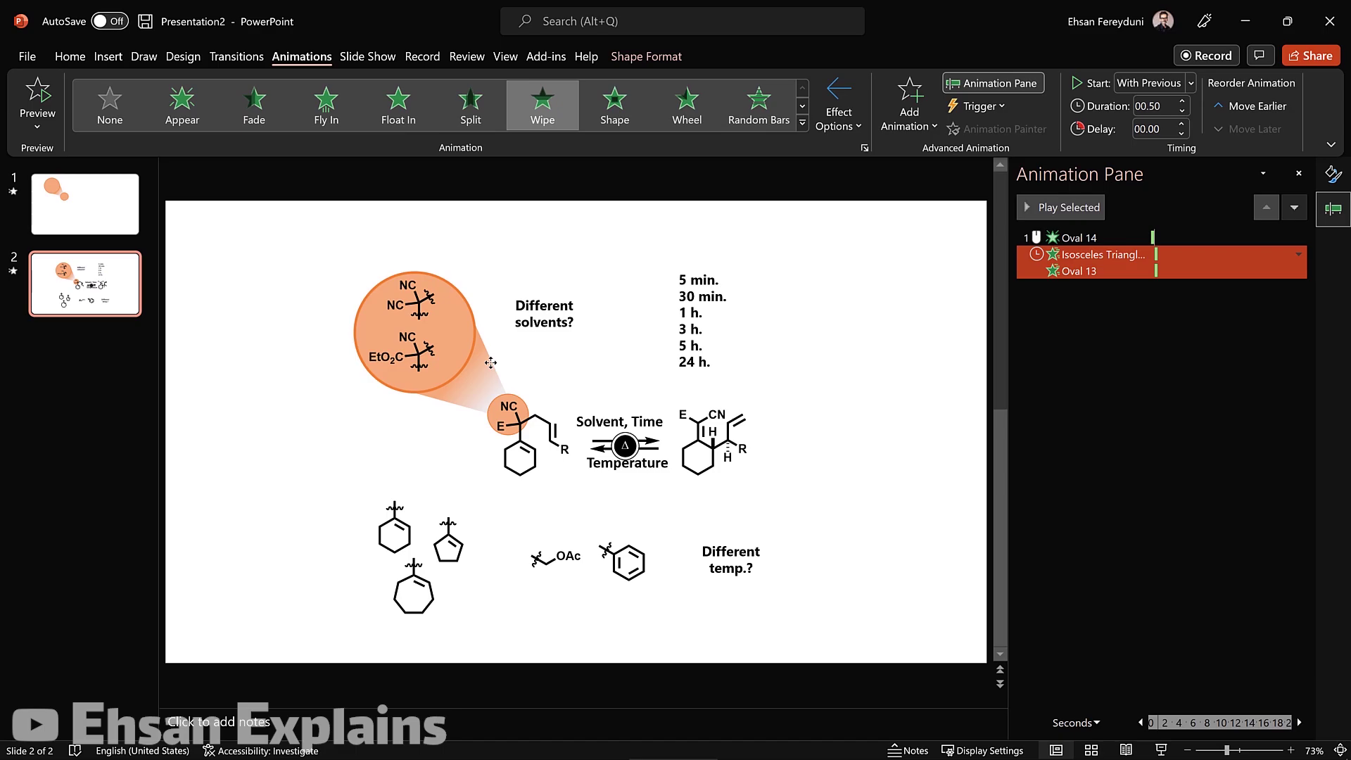
pyautogui.click(420, 345)
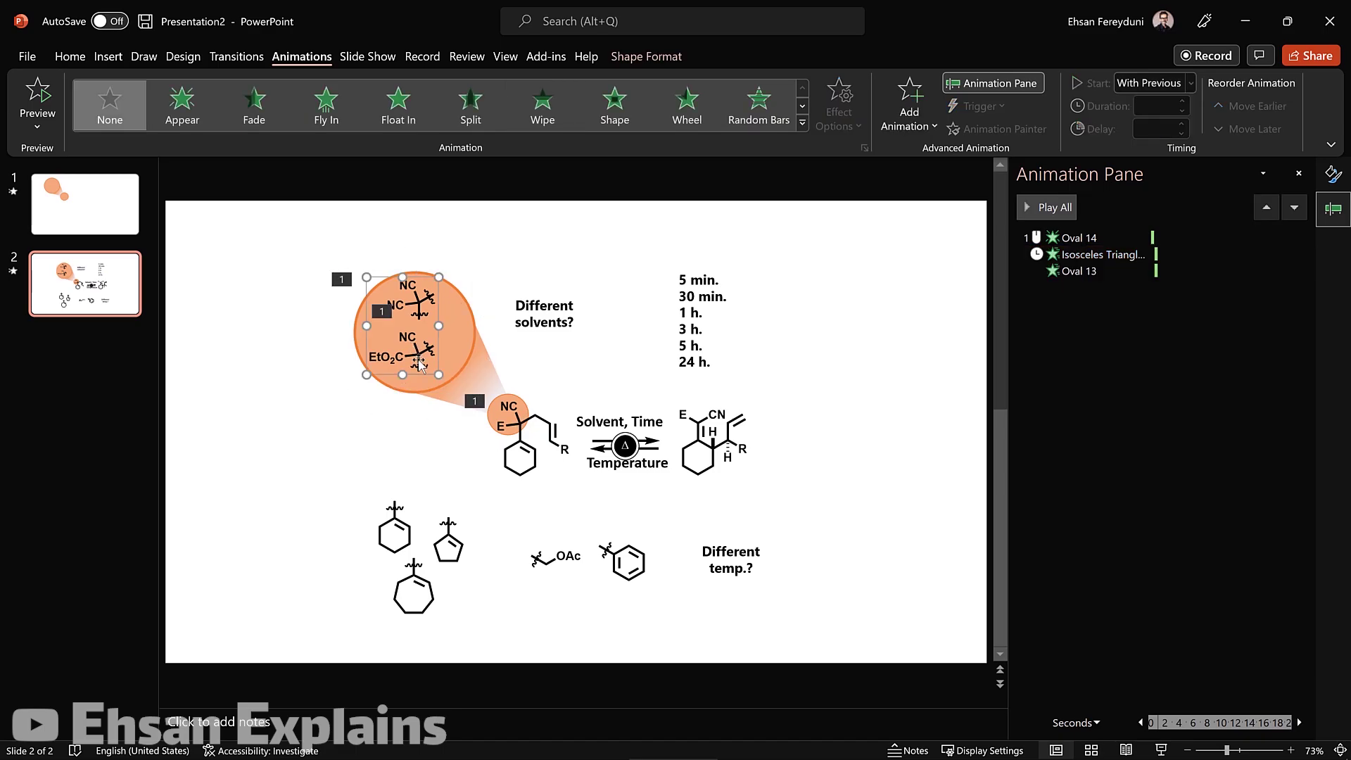
pyautogui.moveTo(420, 345); pyautogui.dragTo(425, 349)
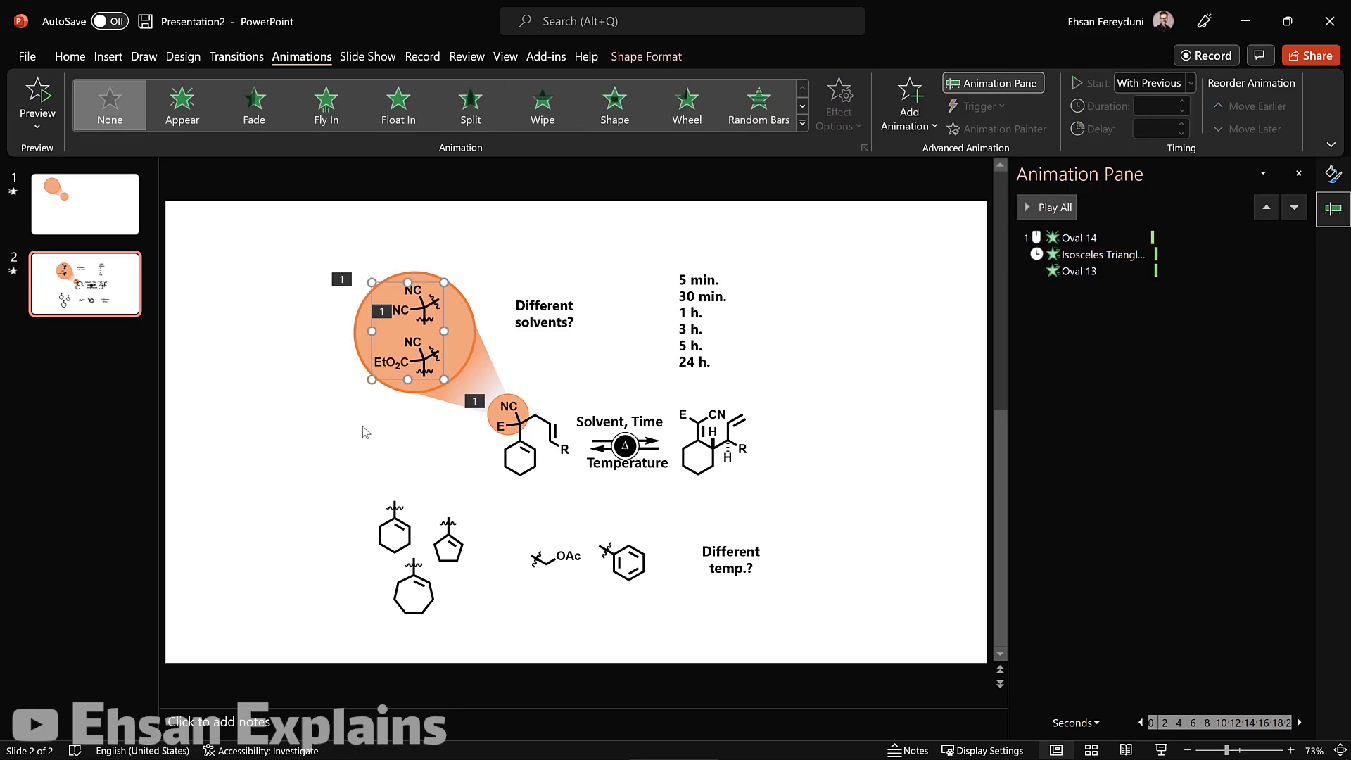
pyautogui.click(340, 436)
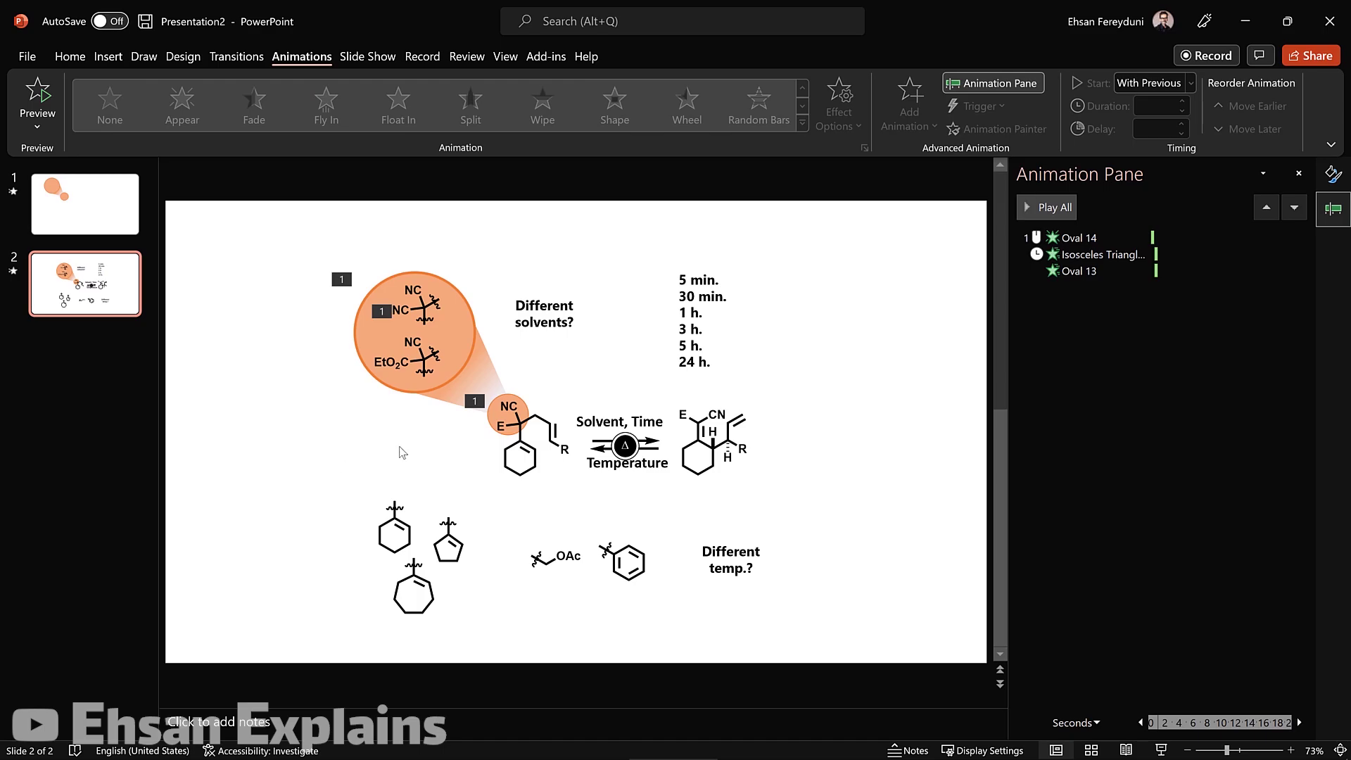
pyautogui.click(1161, 750)
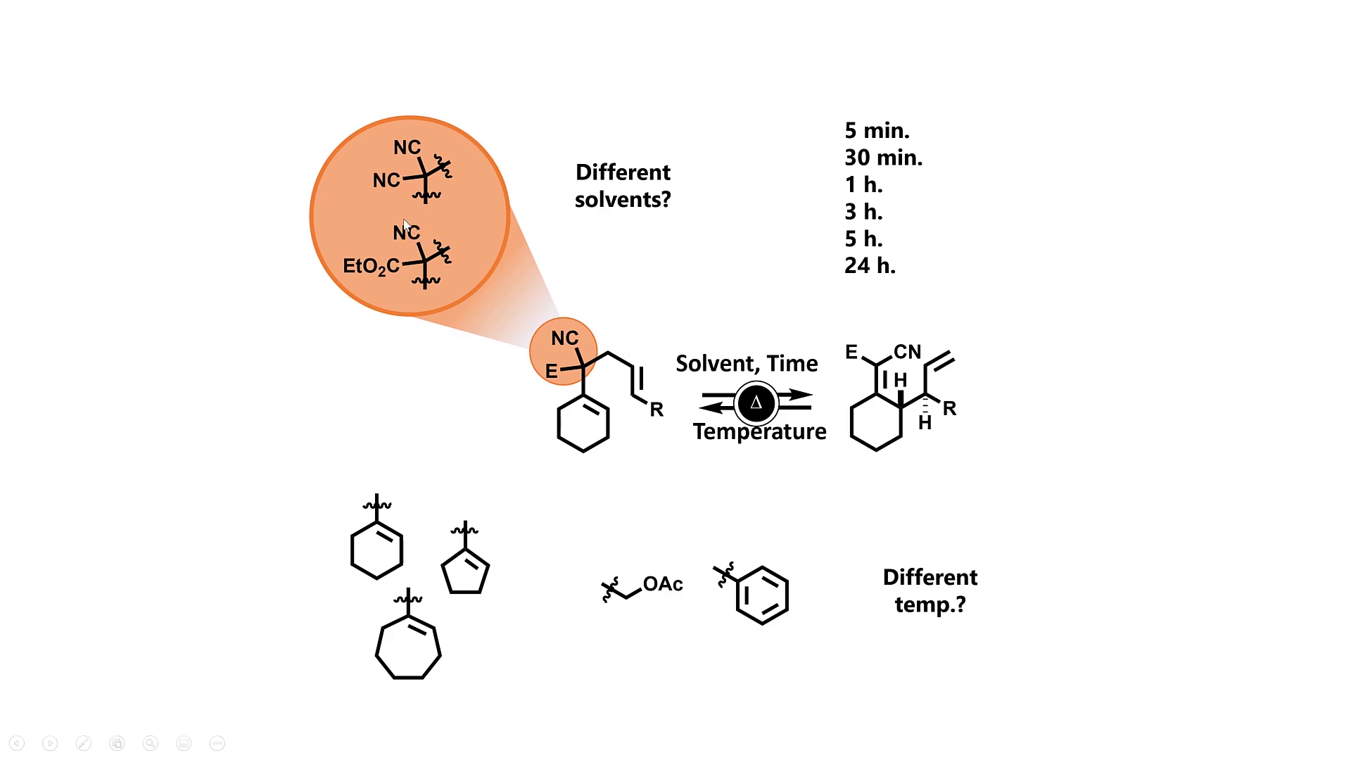
pyautogui.press('Escape')
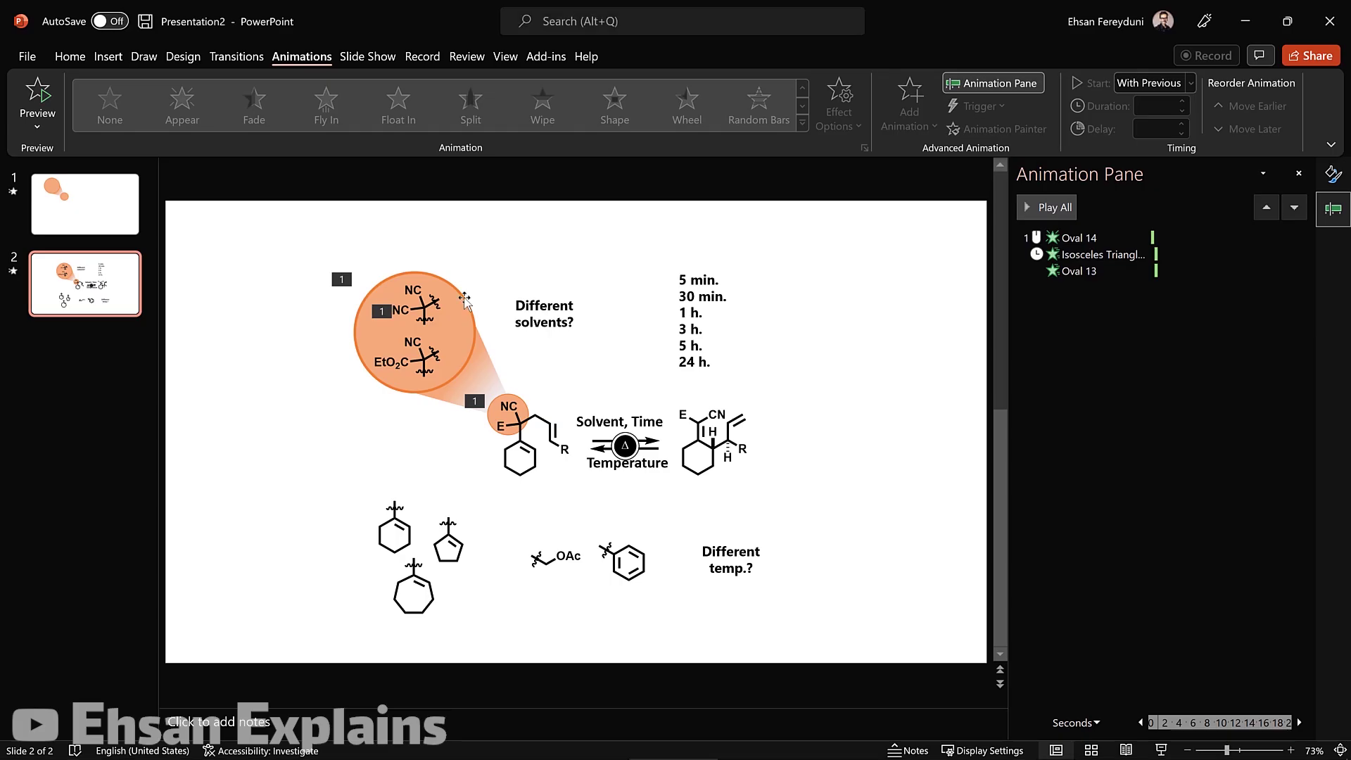
# Give the molecule group a Fade starting After Previous, then play slide 2 with Shift+F5
pyautogui.click(426, 323)
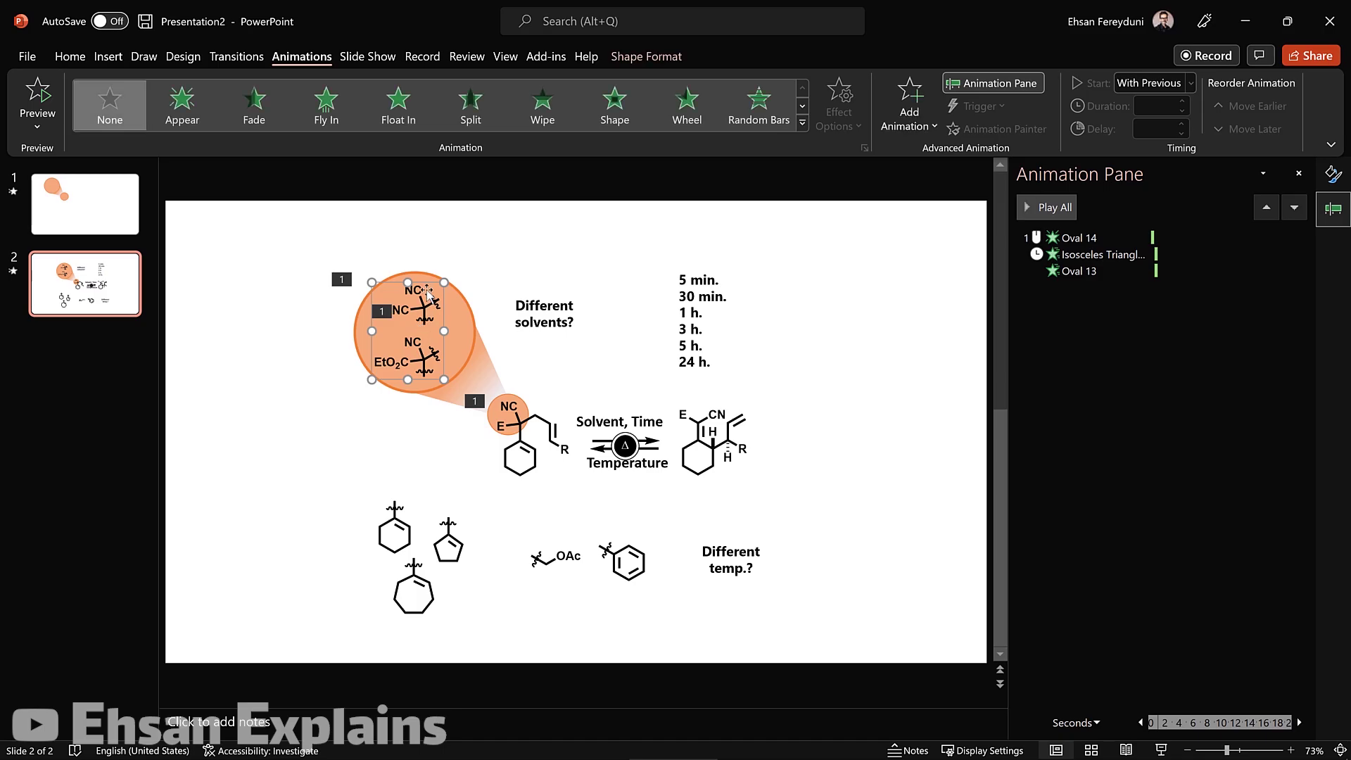
pyautogui.click(250, 104)
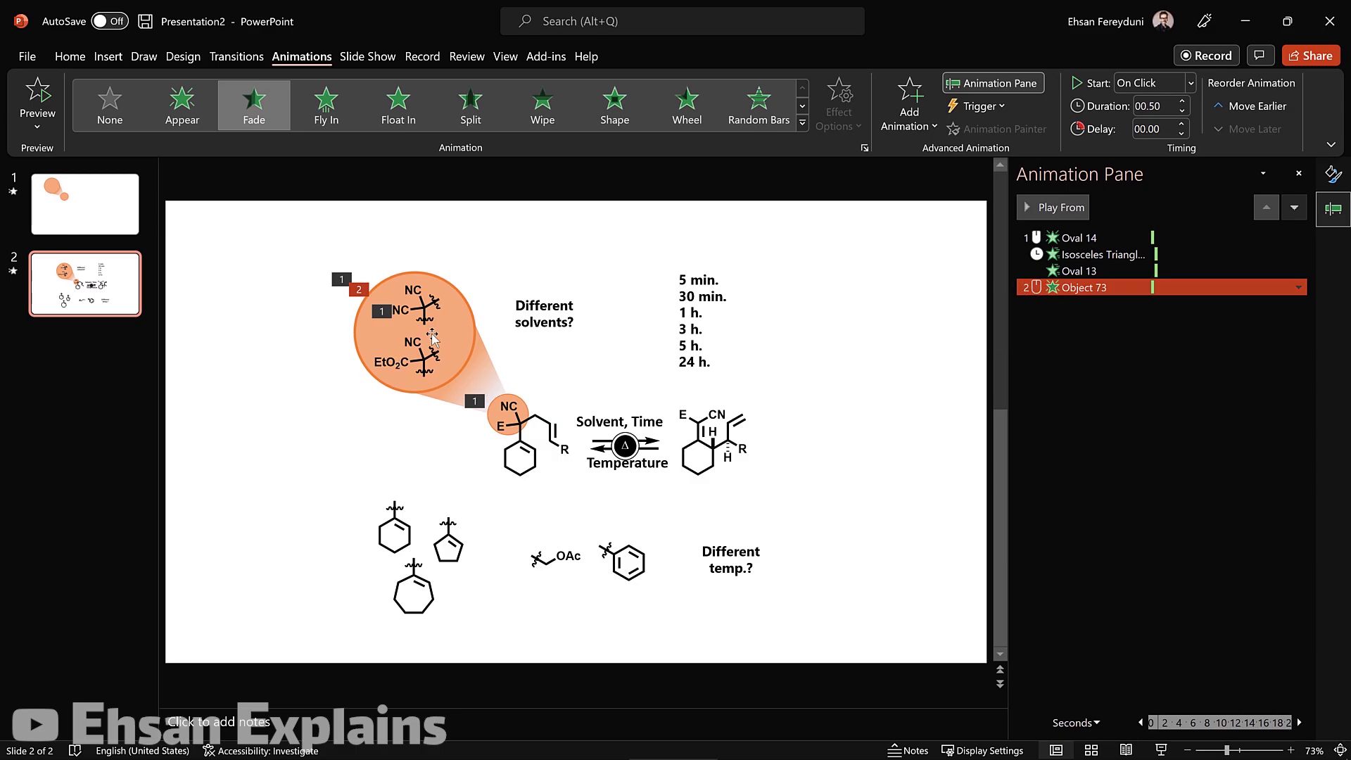
pyautogui.rightClick(1111, 288)
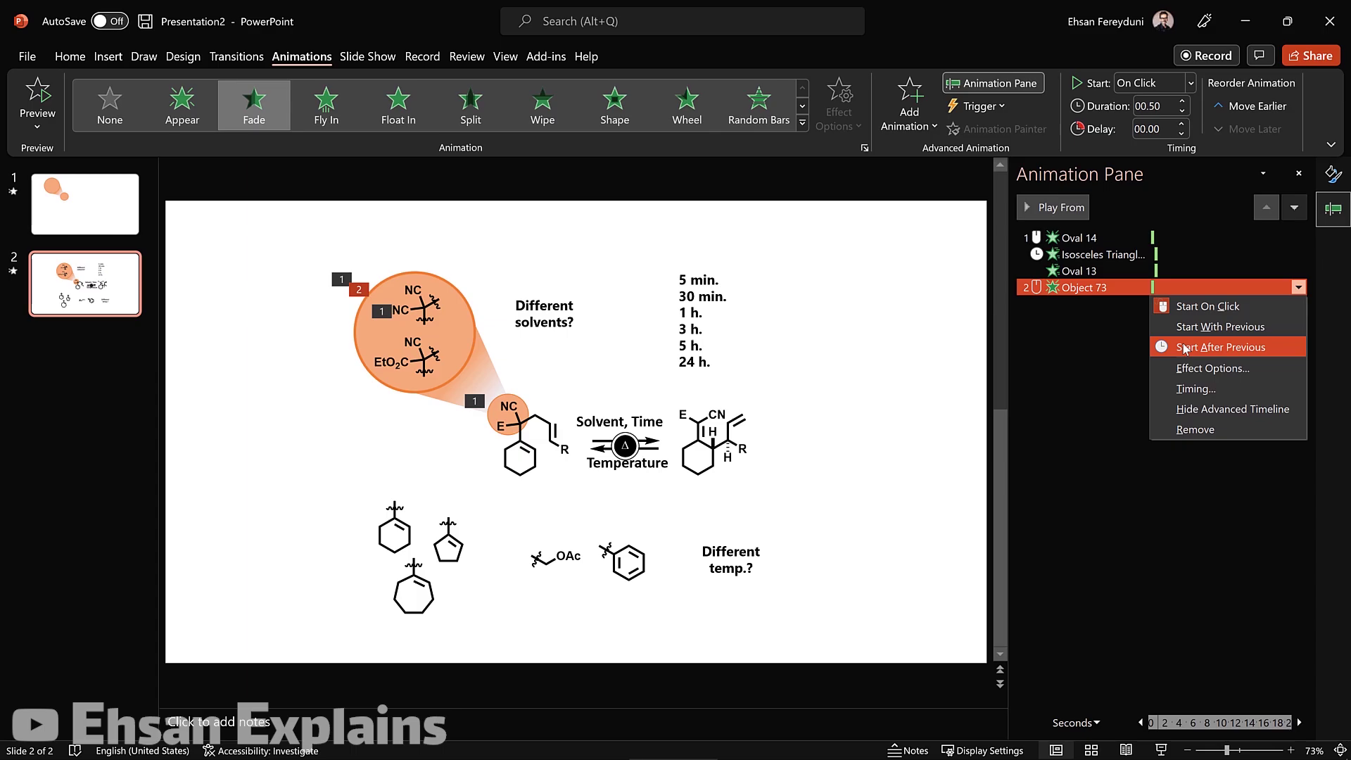
pyautogui.click(1235, 352)
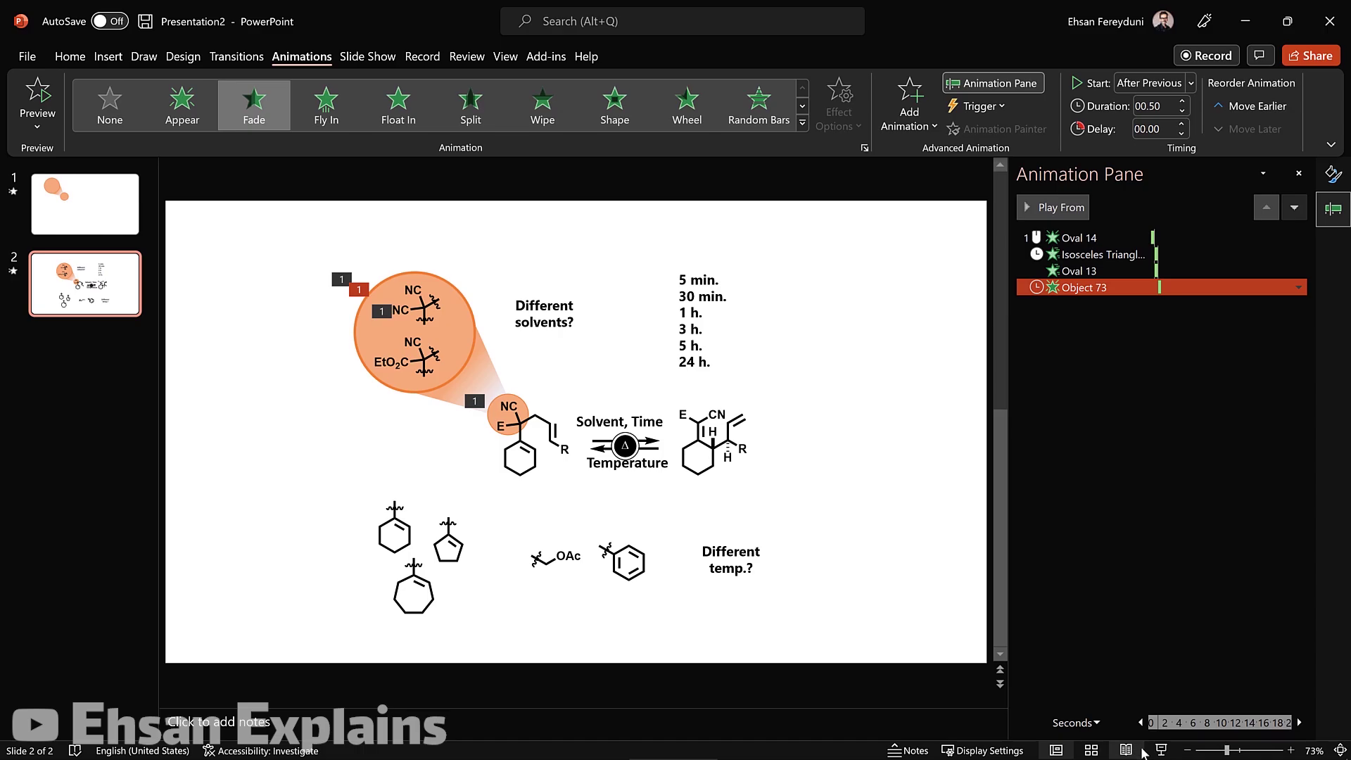
pyautogui.hotkey('shift', 'F5')
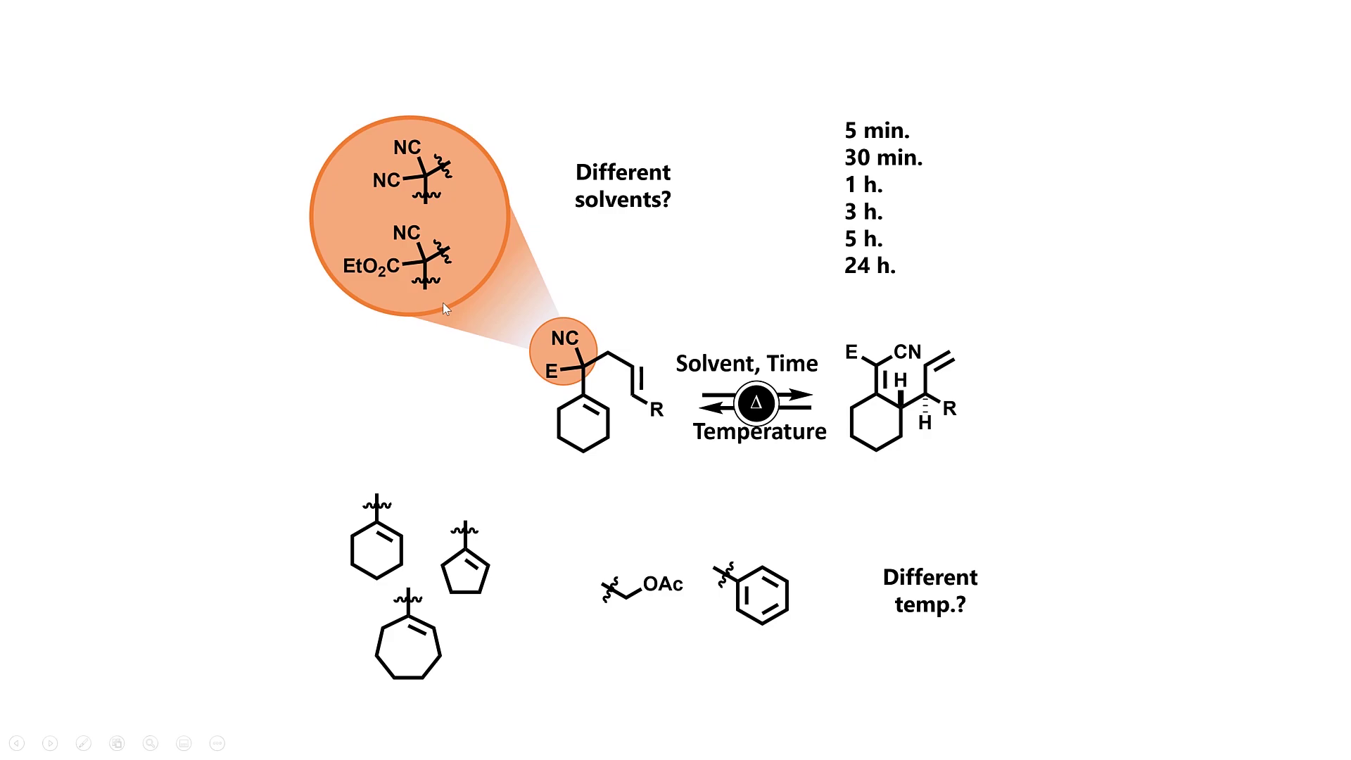
# End the slideshow with Esc and return to editing slide 2
pyautogui.press('Escape')
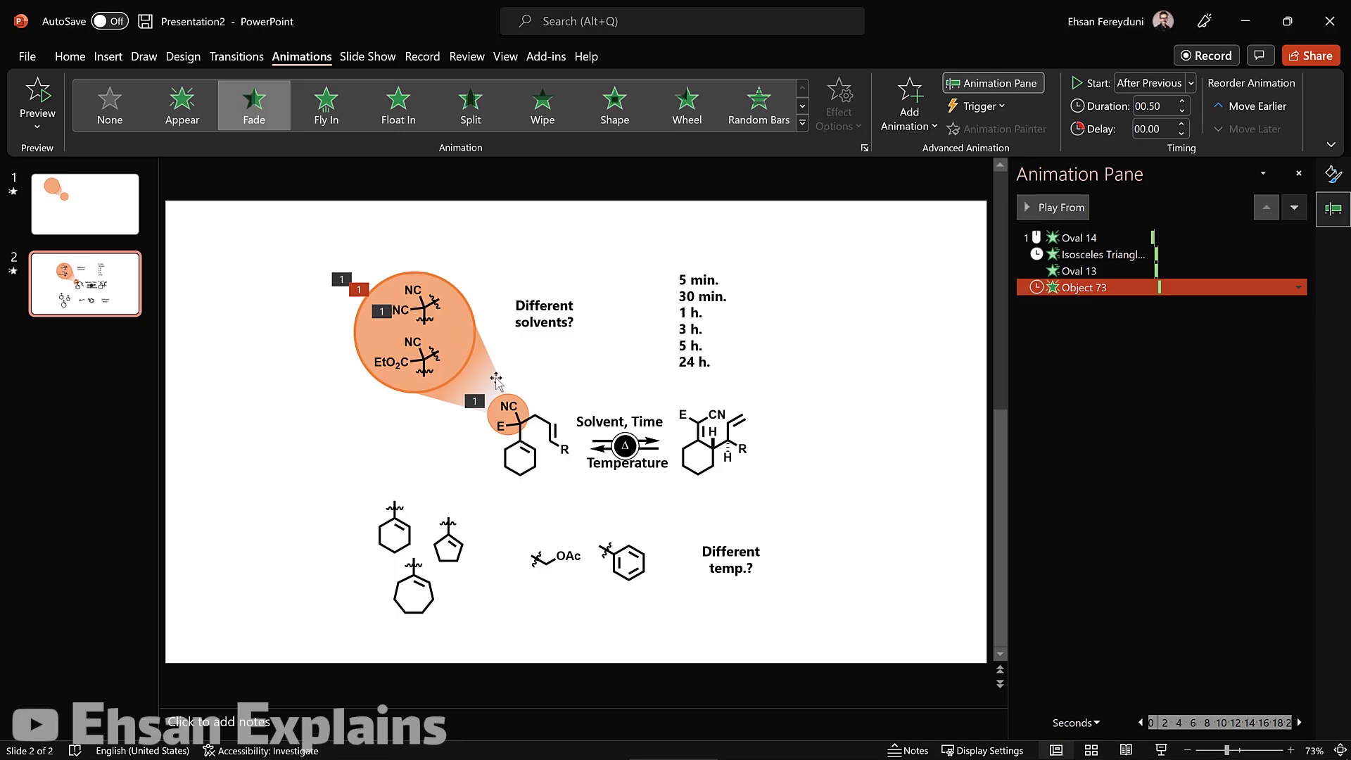
# Select the orange callout's small circle, connecting cone and large circle together
pyautogui.click(515, 421)
pyautogui.click(629, 535)
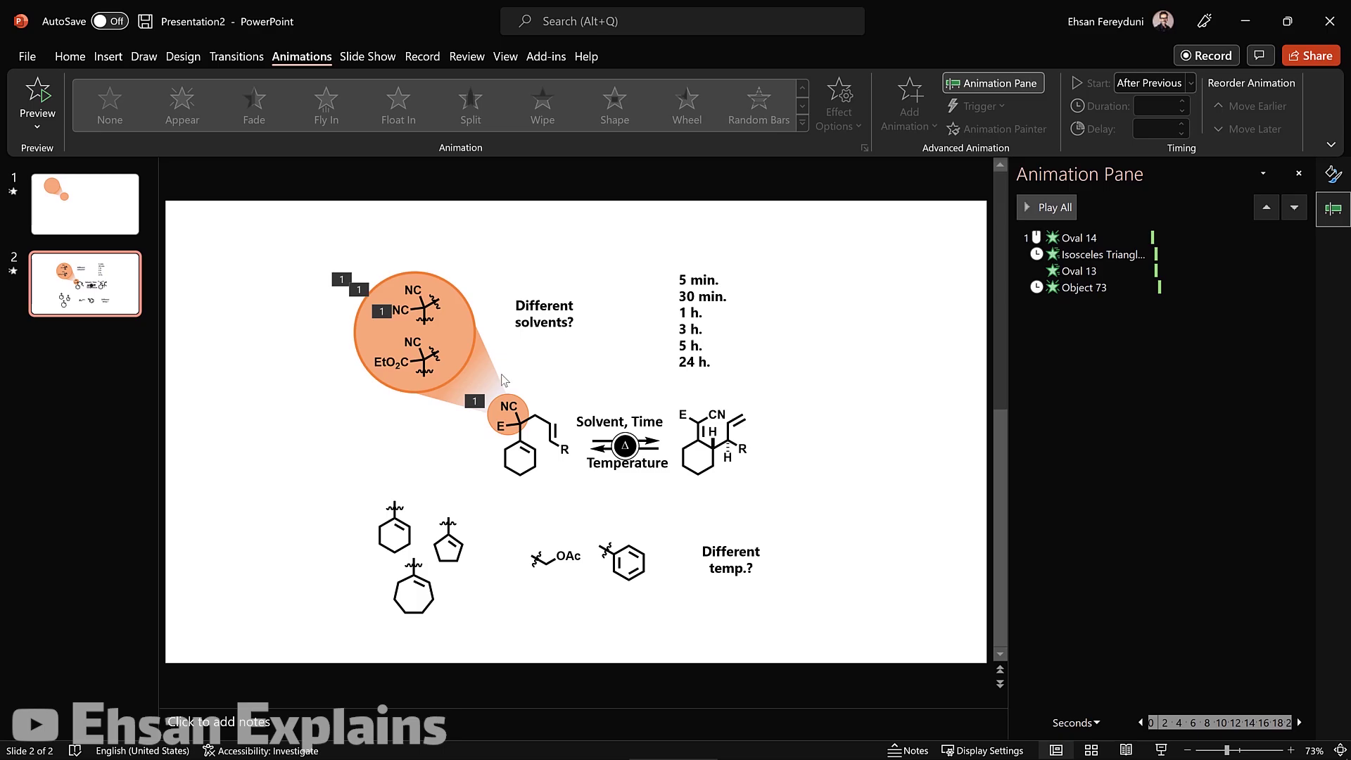
pyautogui.click(519, 407)
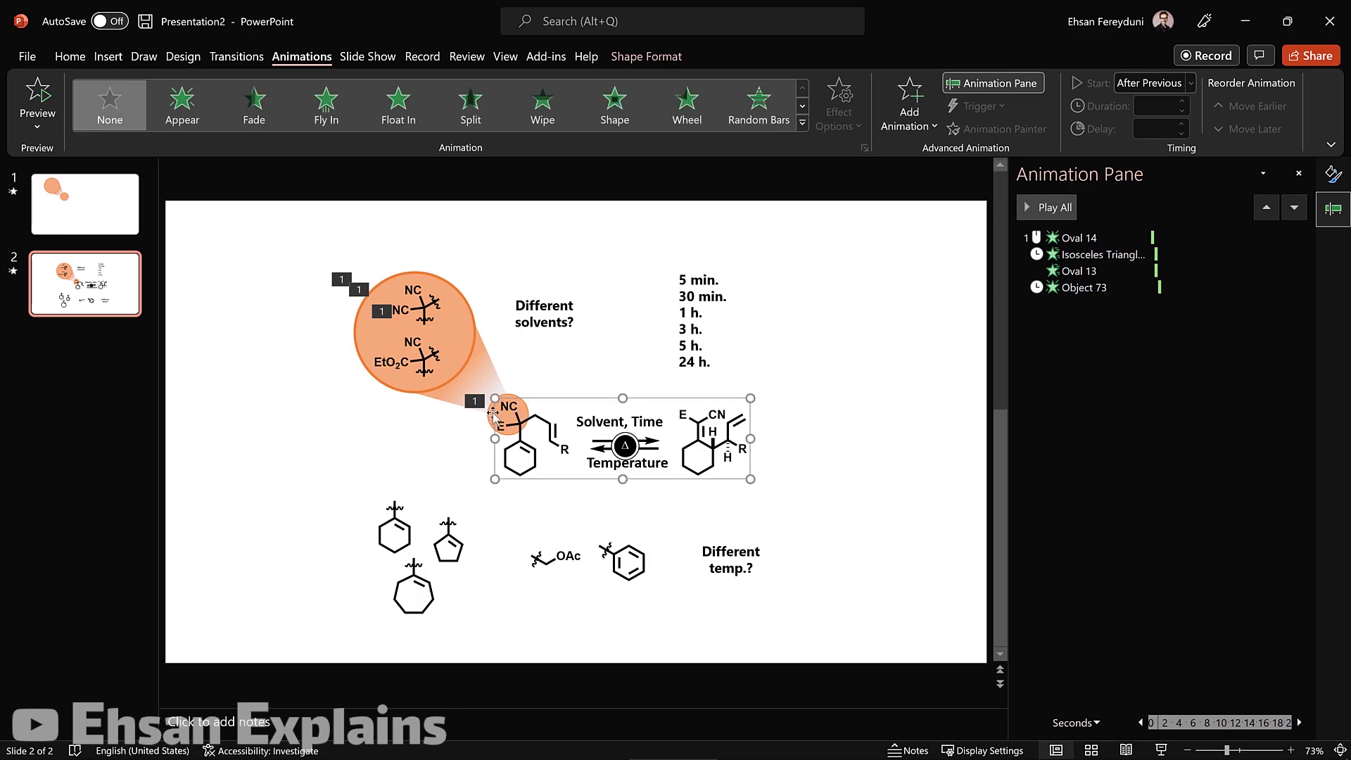
pyautogui.click(492, 422)
pyautogui.keyDown('shift'); pyautogui.click(486, 377); pyautogui.keyUp('shift')
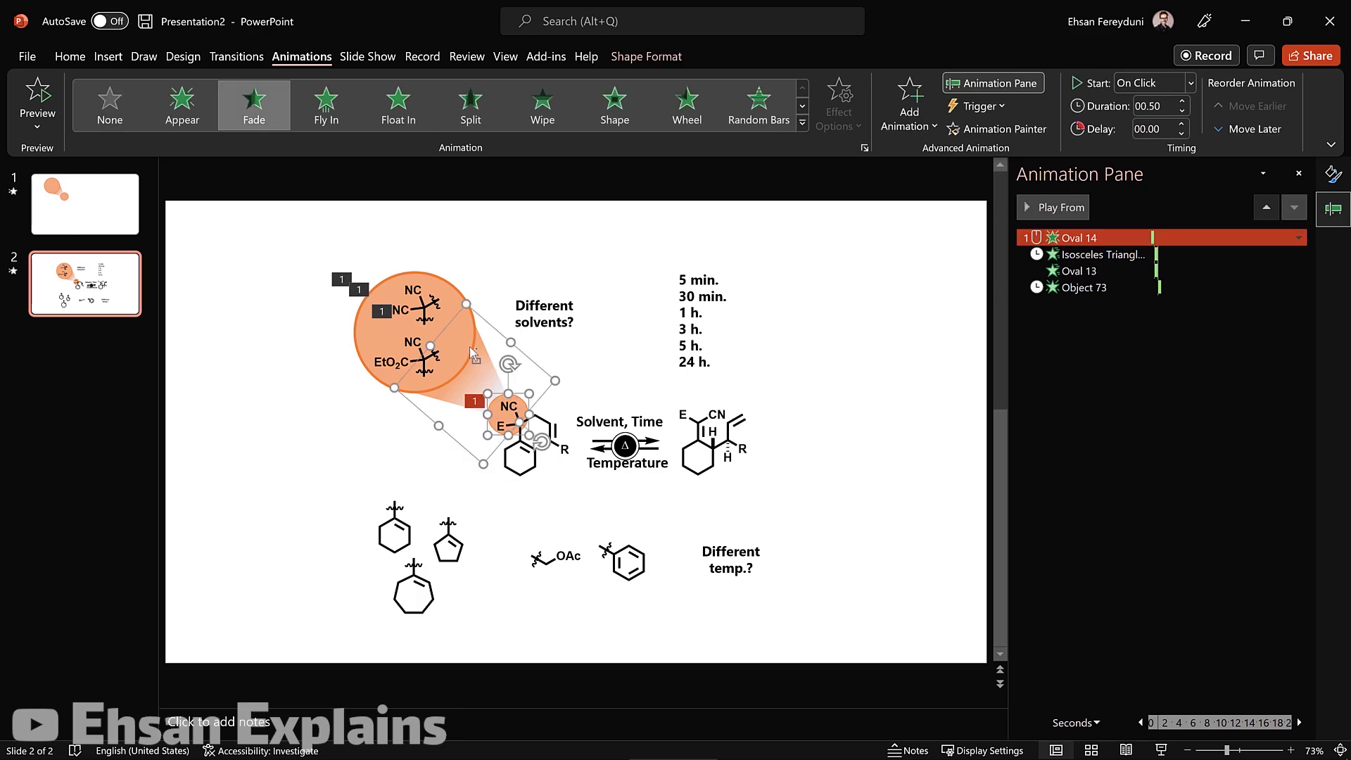
pyautogui.keyDown('shift'); pyautogui.click(446, 288); pyautogui.keyUp('shift')
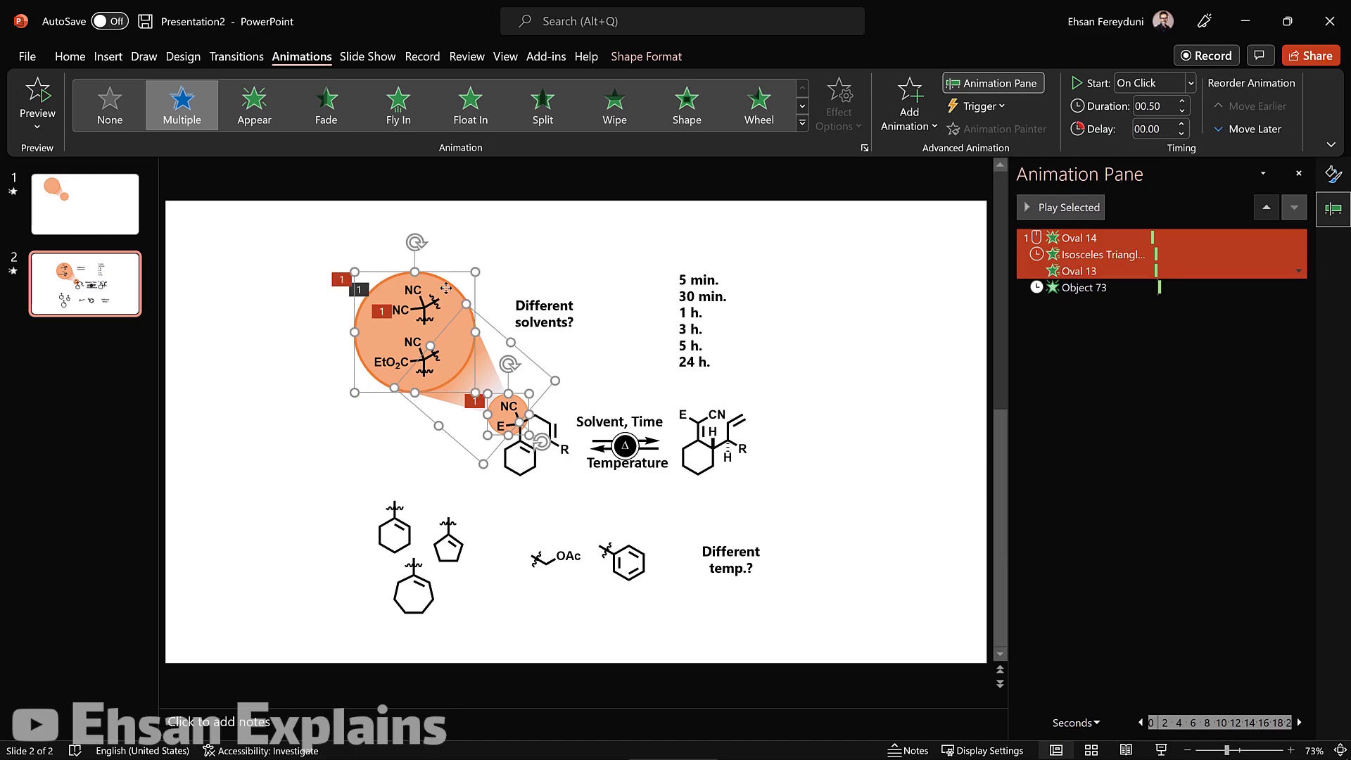
# Copy and paste the callout and move the duplicate to the slide's right side
pyautogui.hotkey('ctrl', 'c')
pyautogui.hotkey('ctrl', 'v')
pyautogui.moveTo(512, 343)
pyautogui.mouseDown()
pyautogui.moveTo(768, 378)
pyautogui.moveTo(906, 359)
pyautogui.mouseUp()
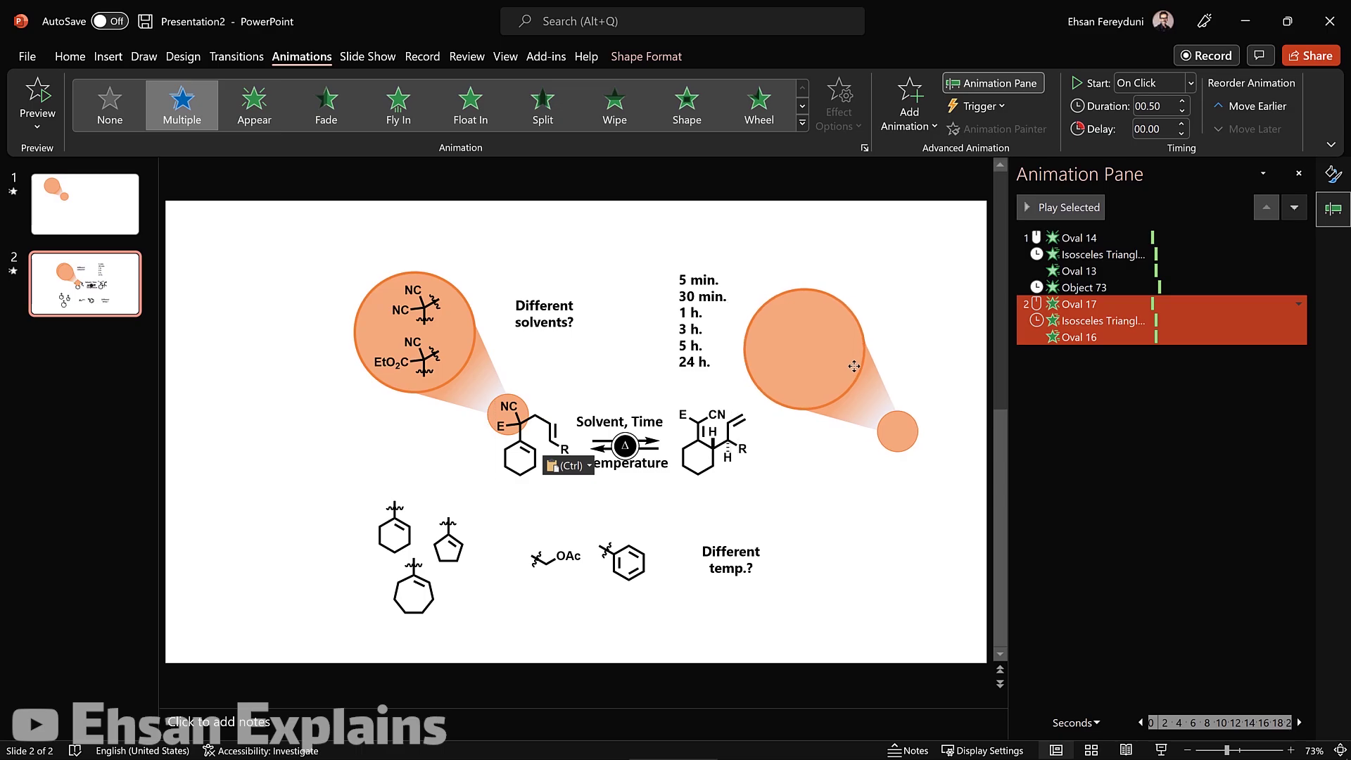
pyautogui.click(868, 533)
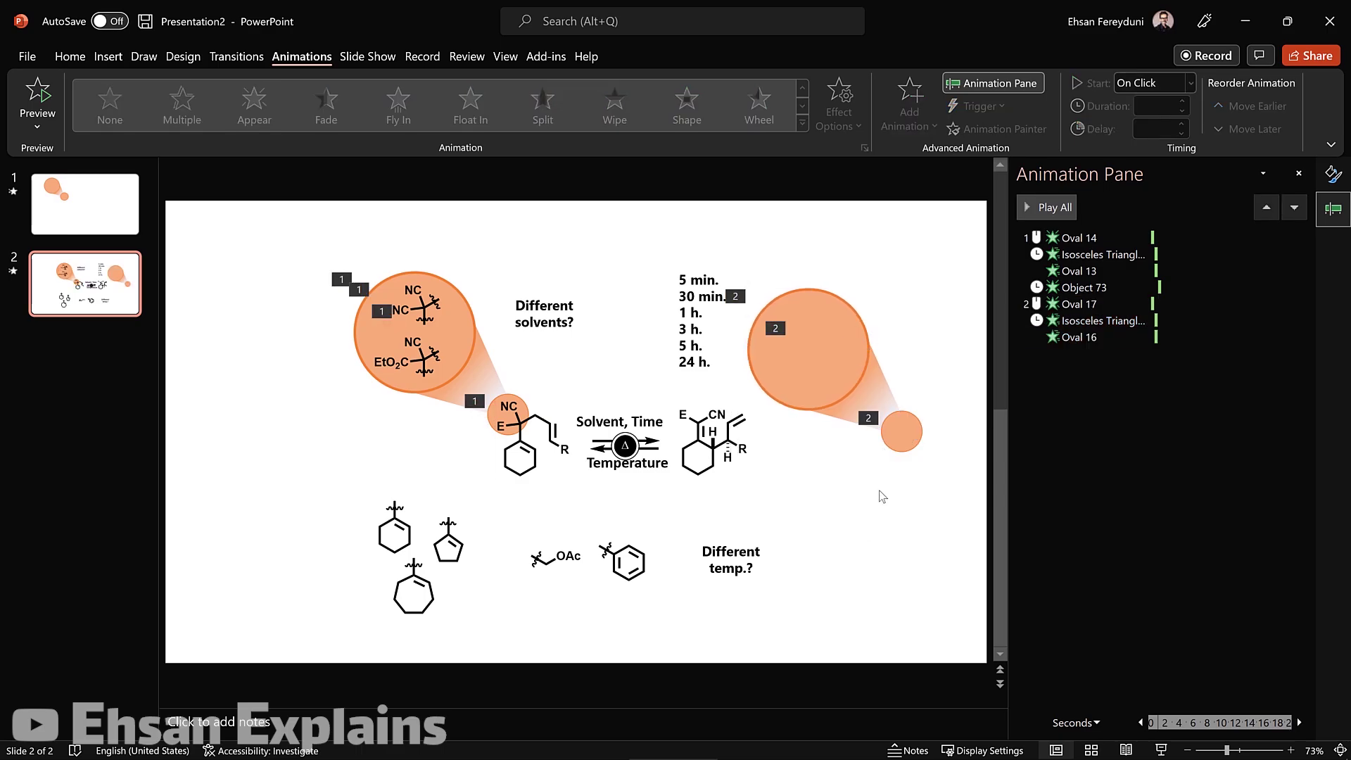
pyautogui.click(901, 437)
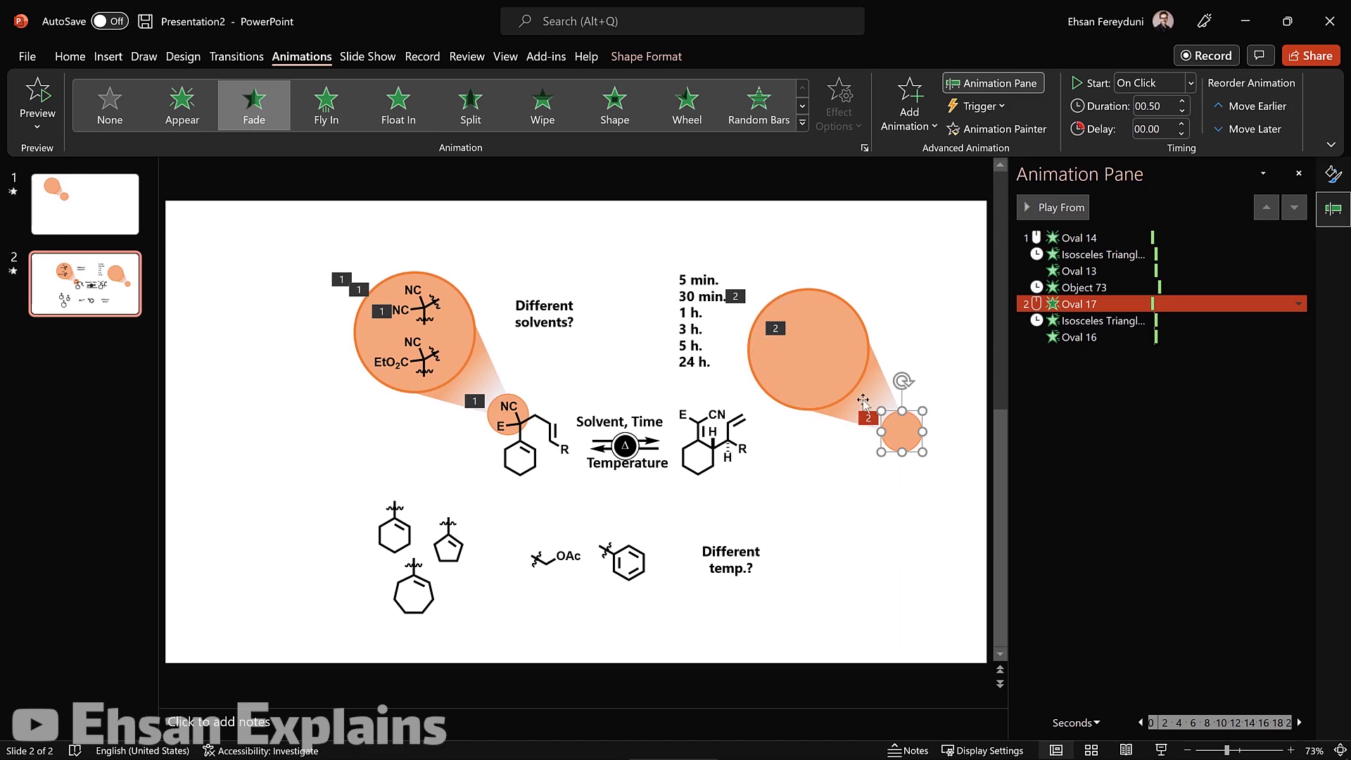
pyautogui.rightClick(902, 433)
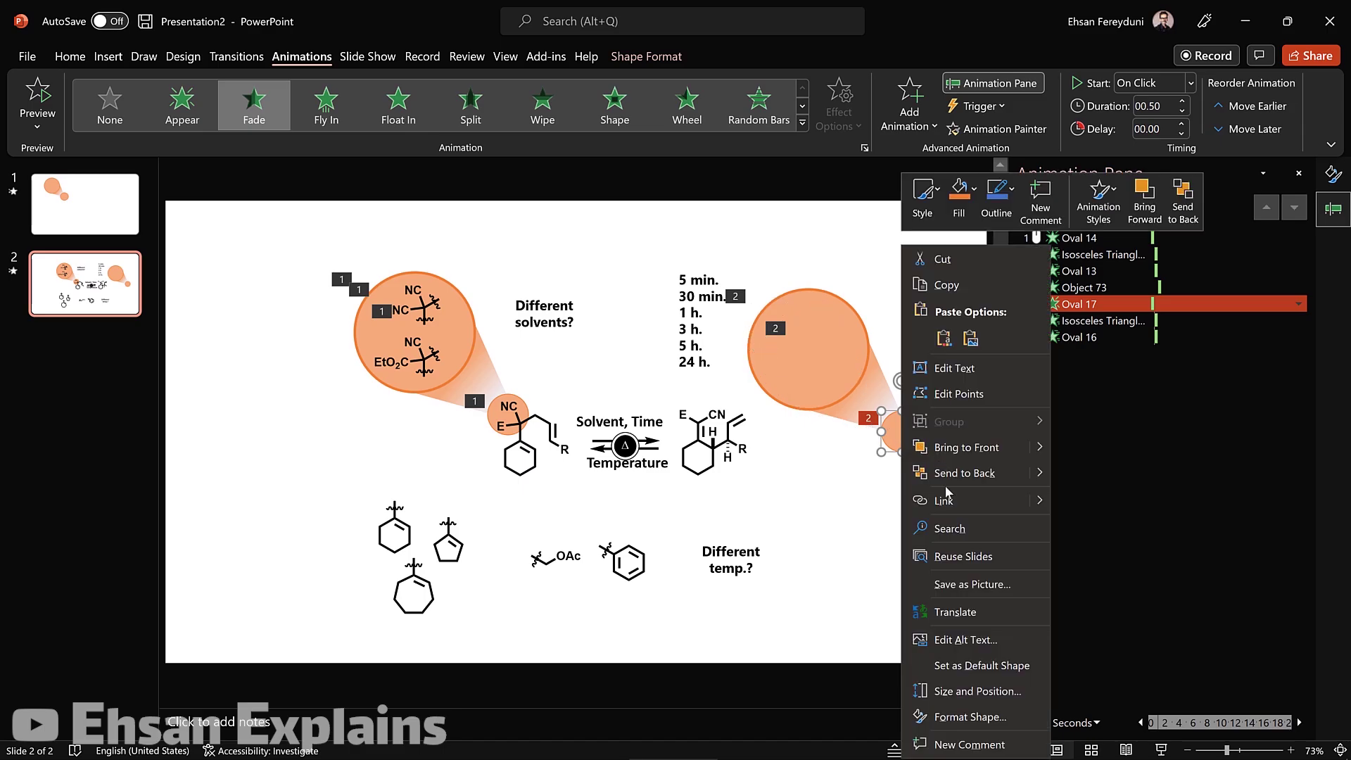
# Fill the copied callout's small circle with light green #A0CC82 via More Colors
pyautogui.click(961, 718)
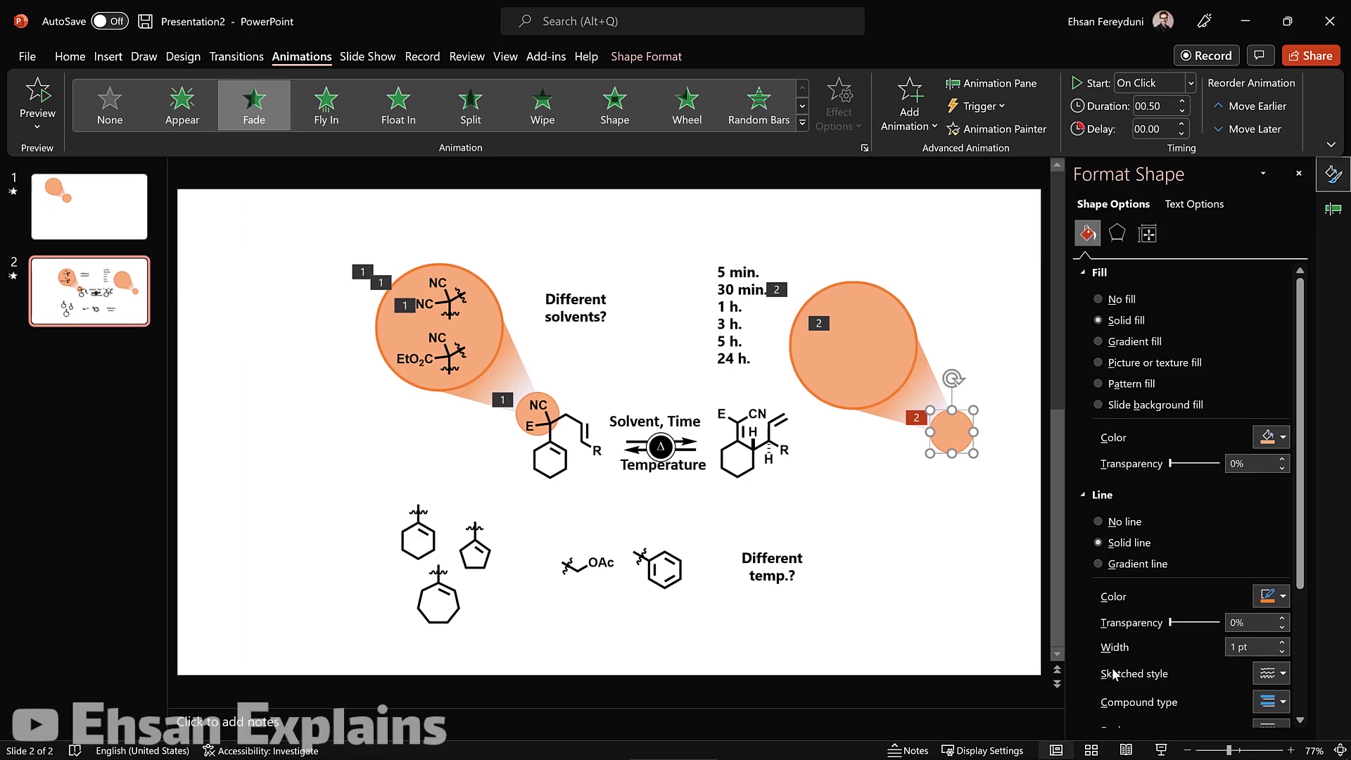
pyautogui.click(1283, 437)
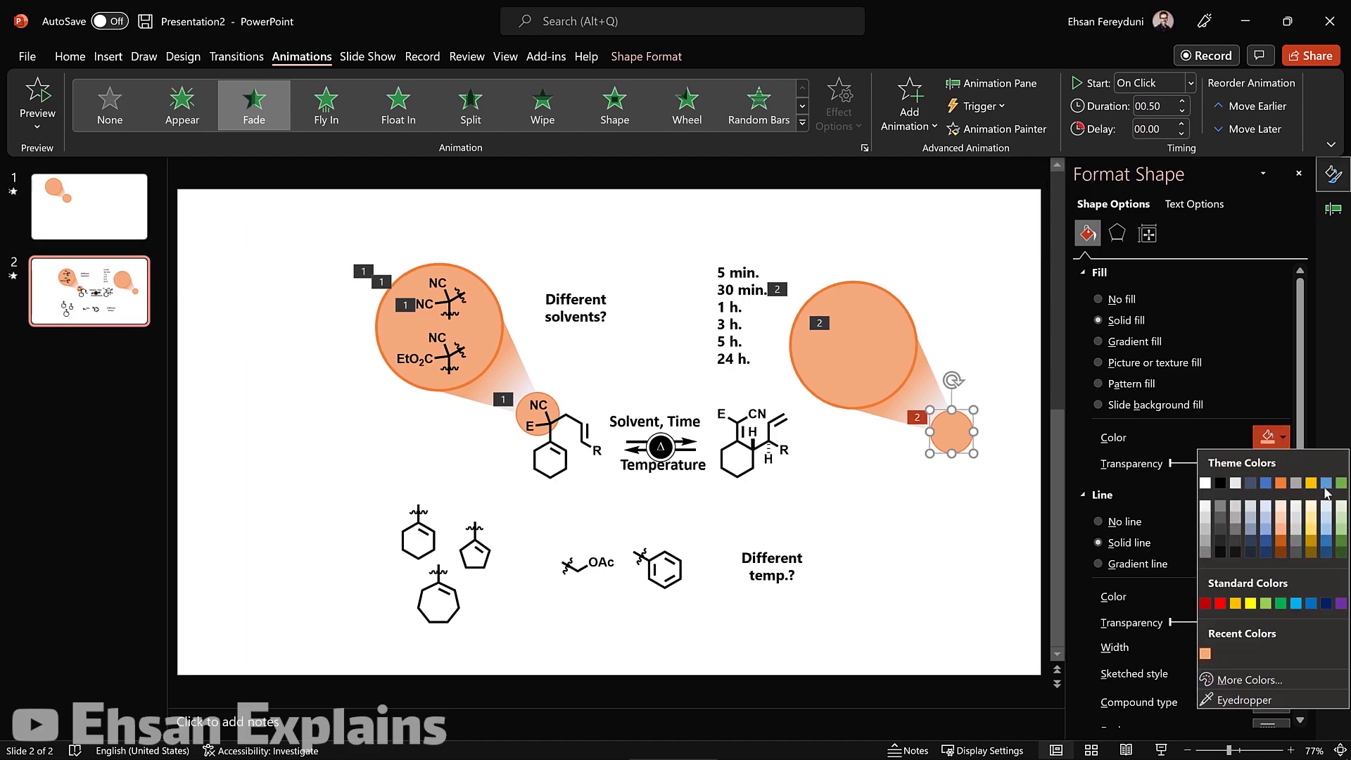
pyautogui.click(1342, 484)
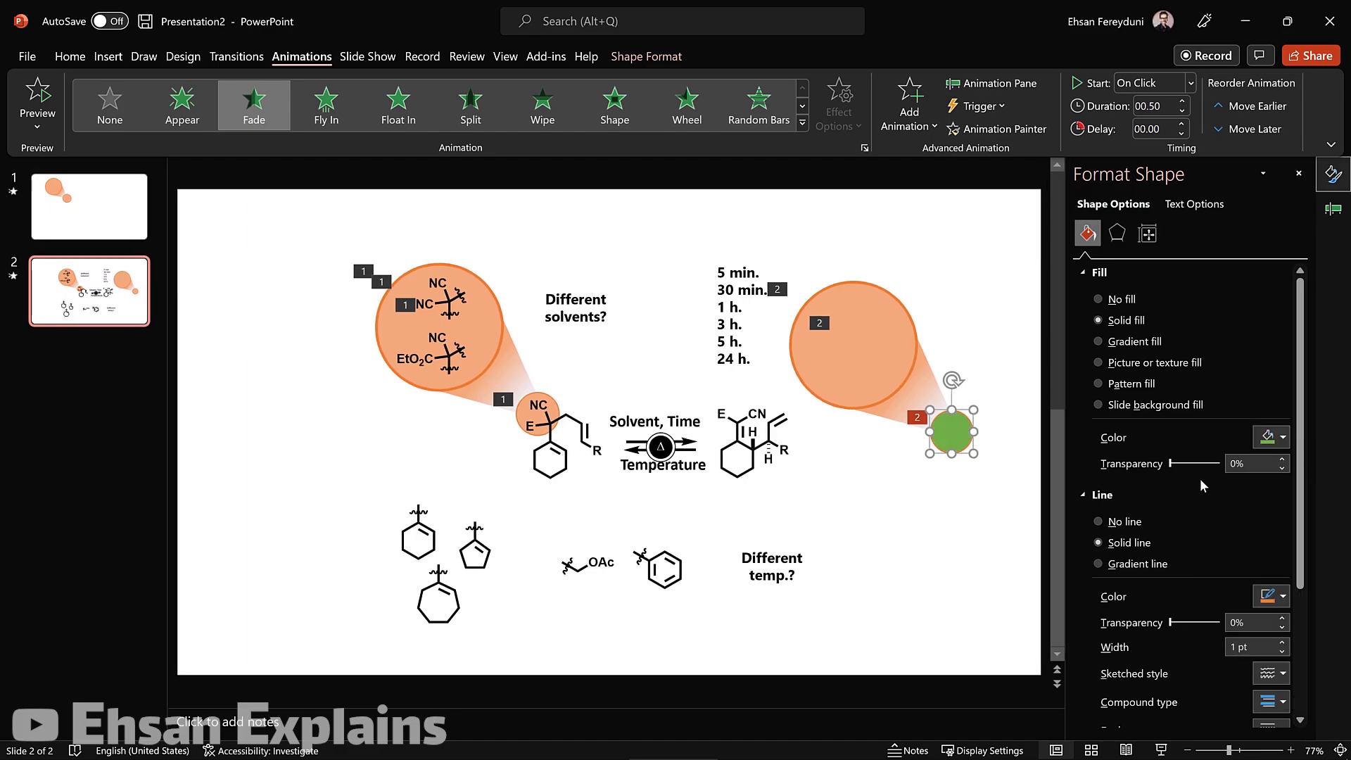
pyautogui.click(1282, 442)
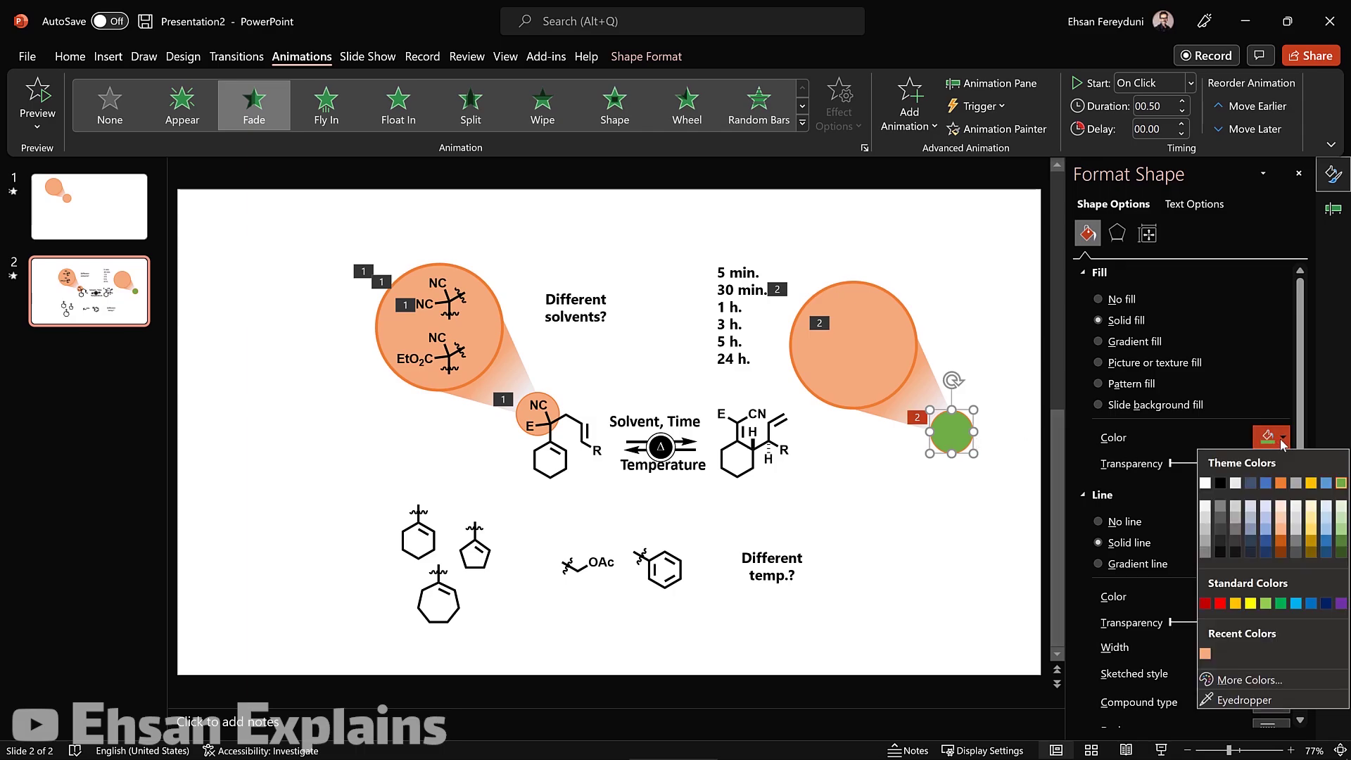
pyautogui.click(1239, 680)
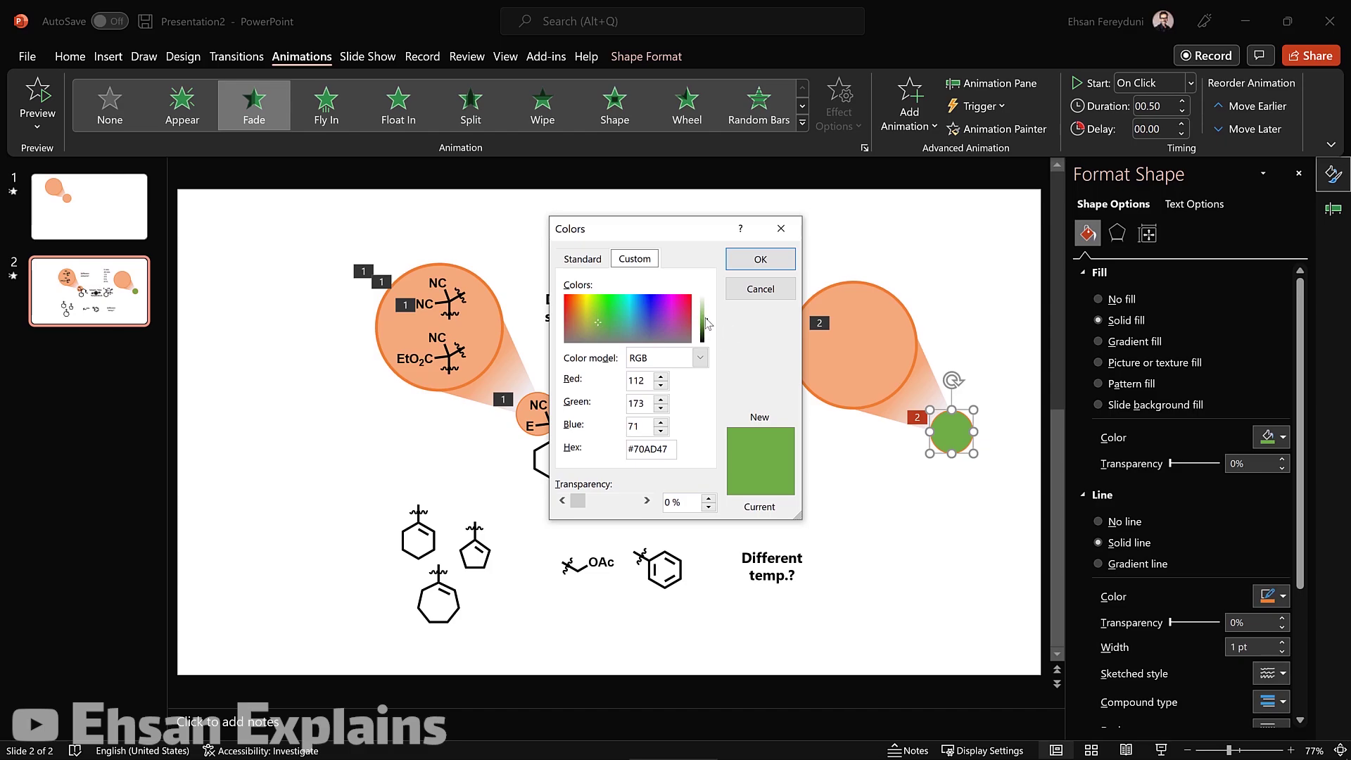
pyautogui.click(706, 318)
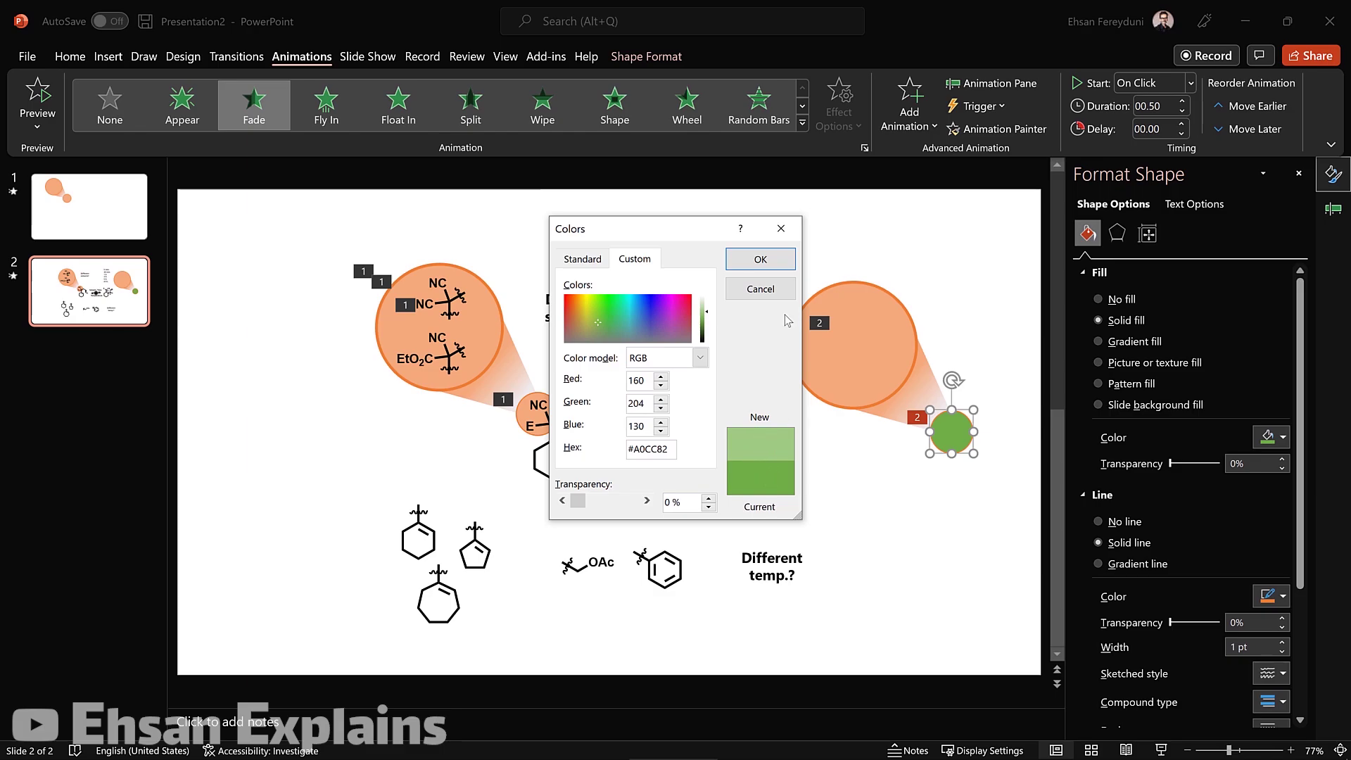
pyautogui.click(777, 263)
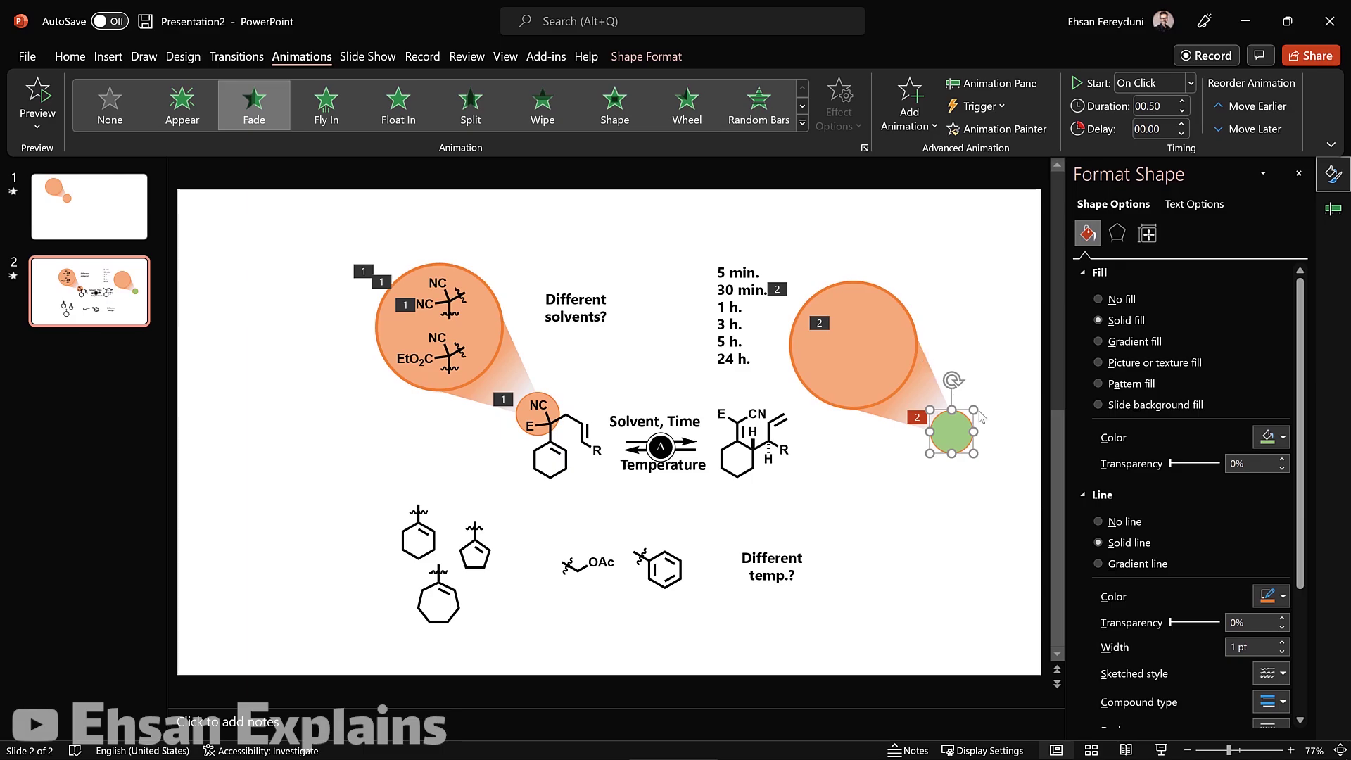
# Eyedrop the small circle's light green onto the copied callout's large circle
pyautogui.click(890, 350)
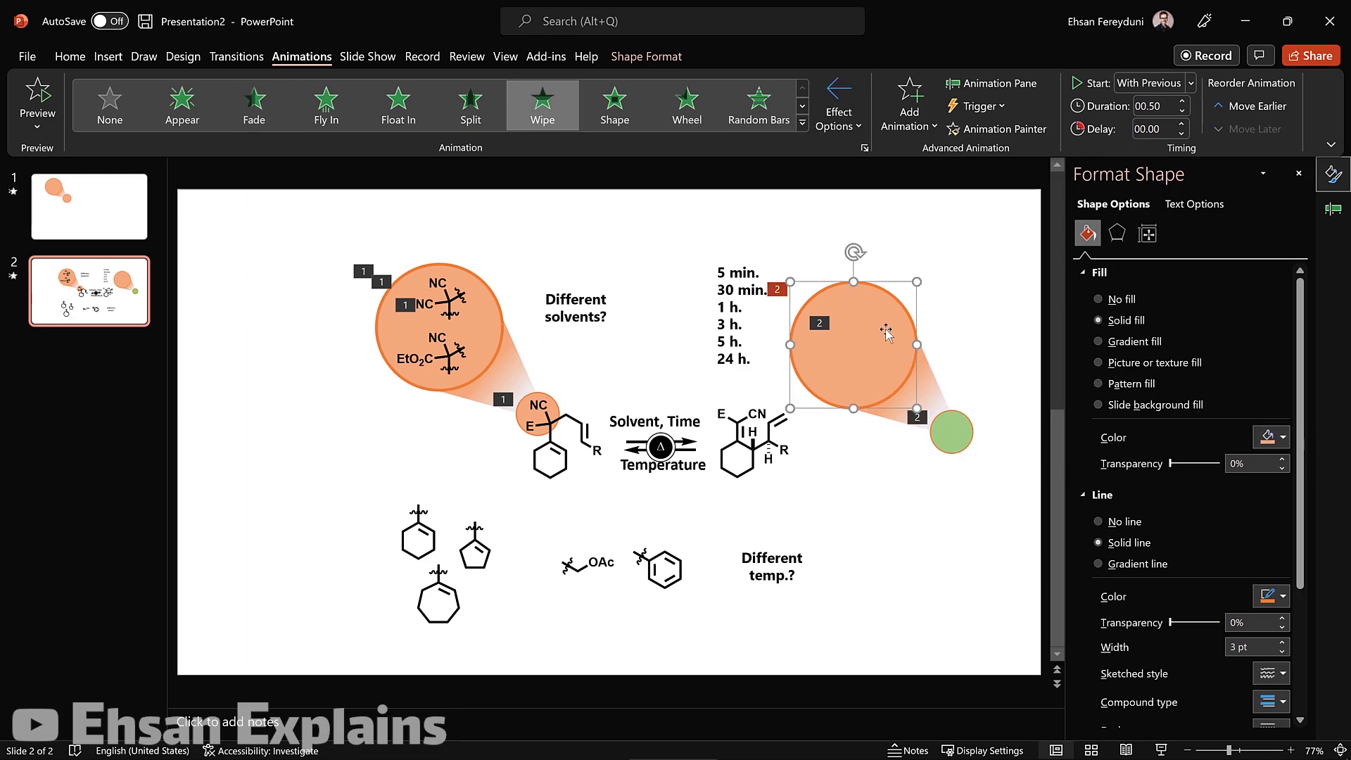
pyautogui.click(1283, 440)
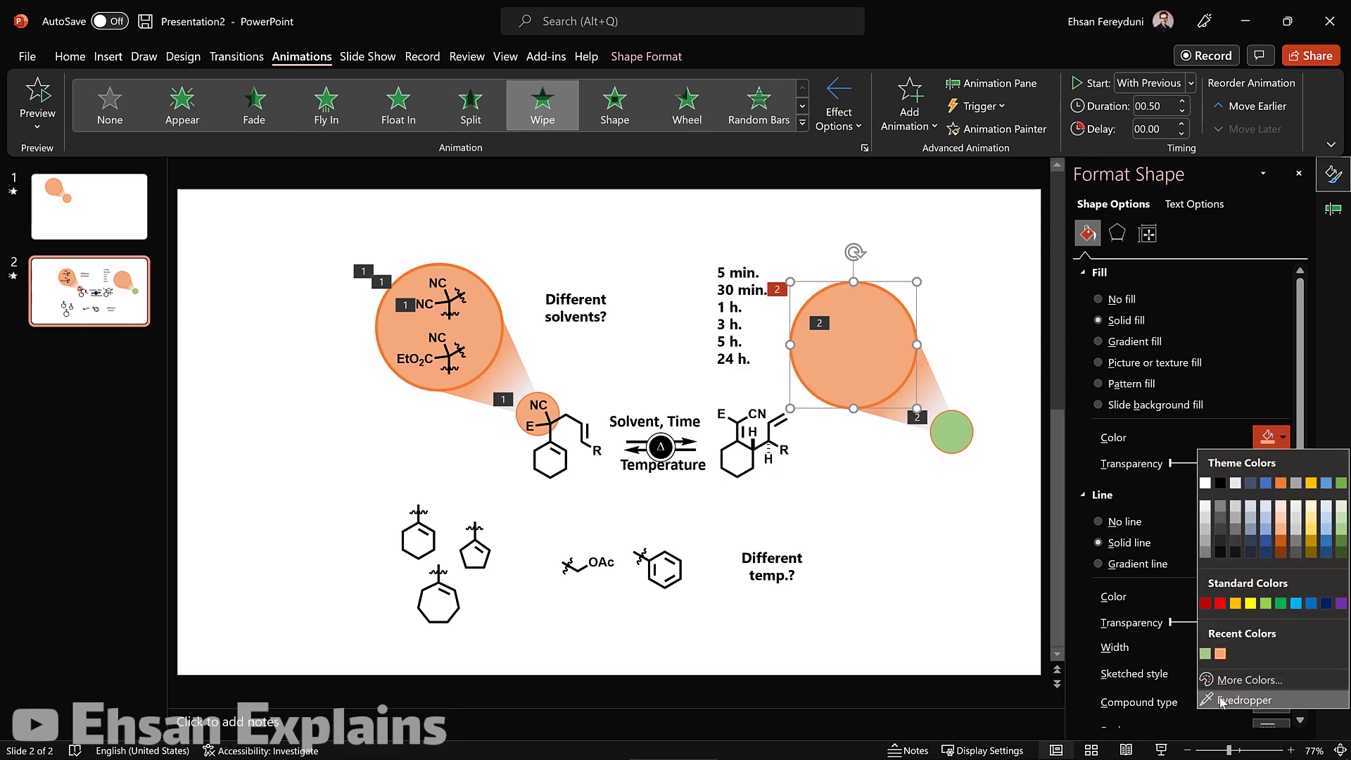
pyautogui.click(1206, 655)
pyautogui.click(930, 423)
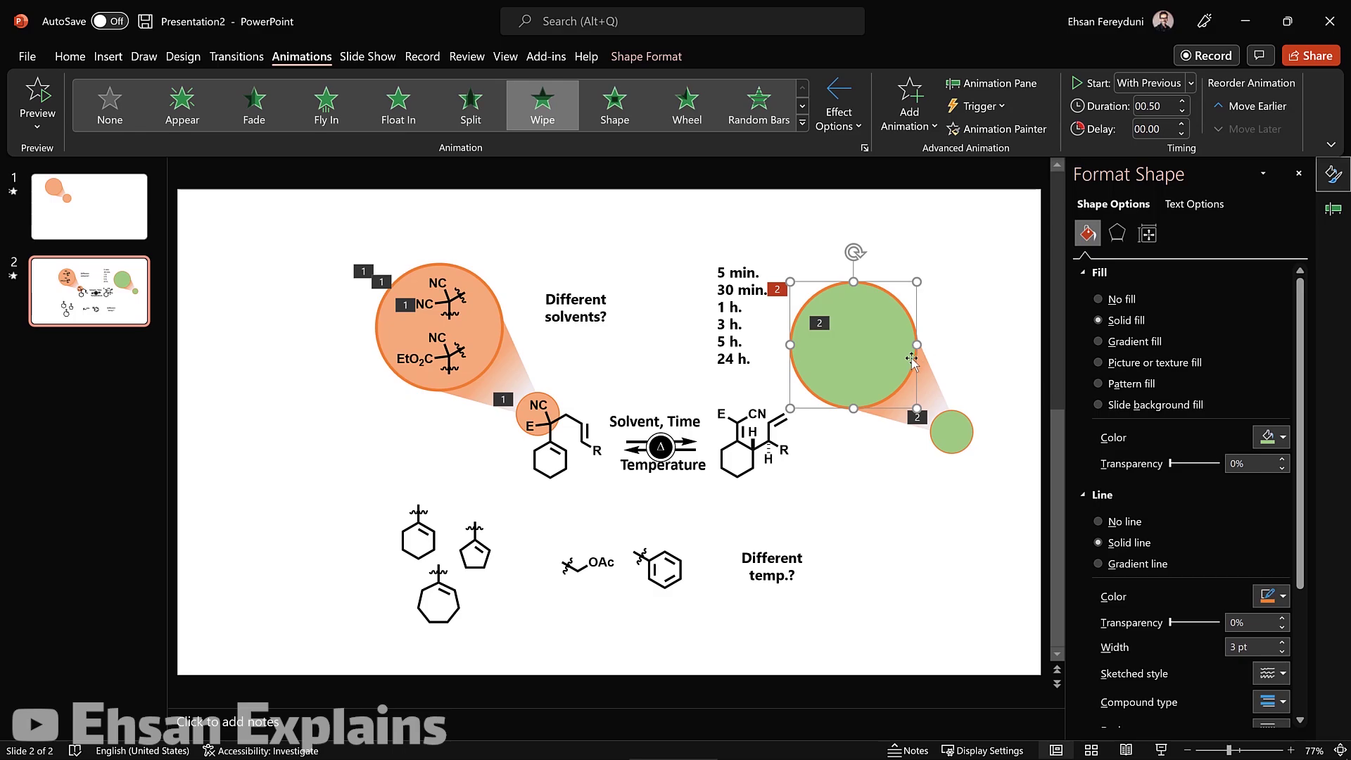
# Change the cone's 67% gradient stop from orange to green
pyautogui.click(932, 380)
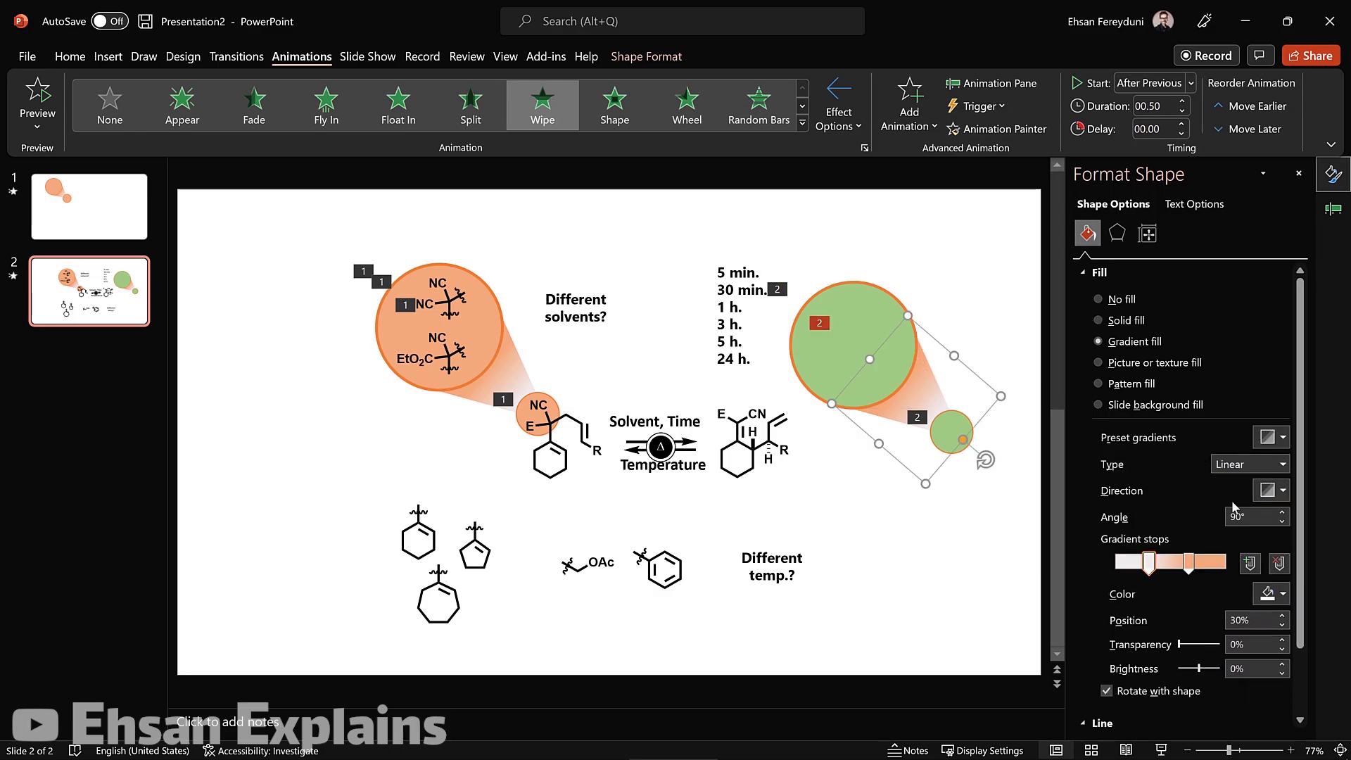
pyautogui.click(1189, 563)
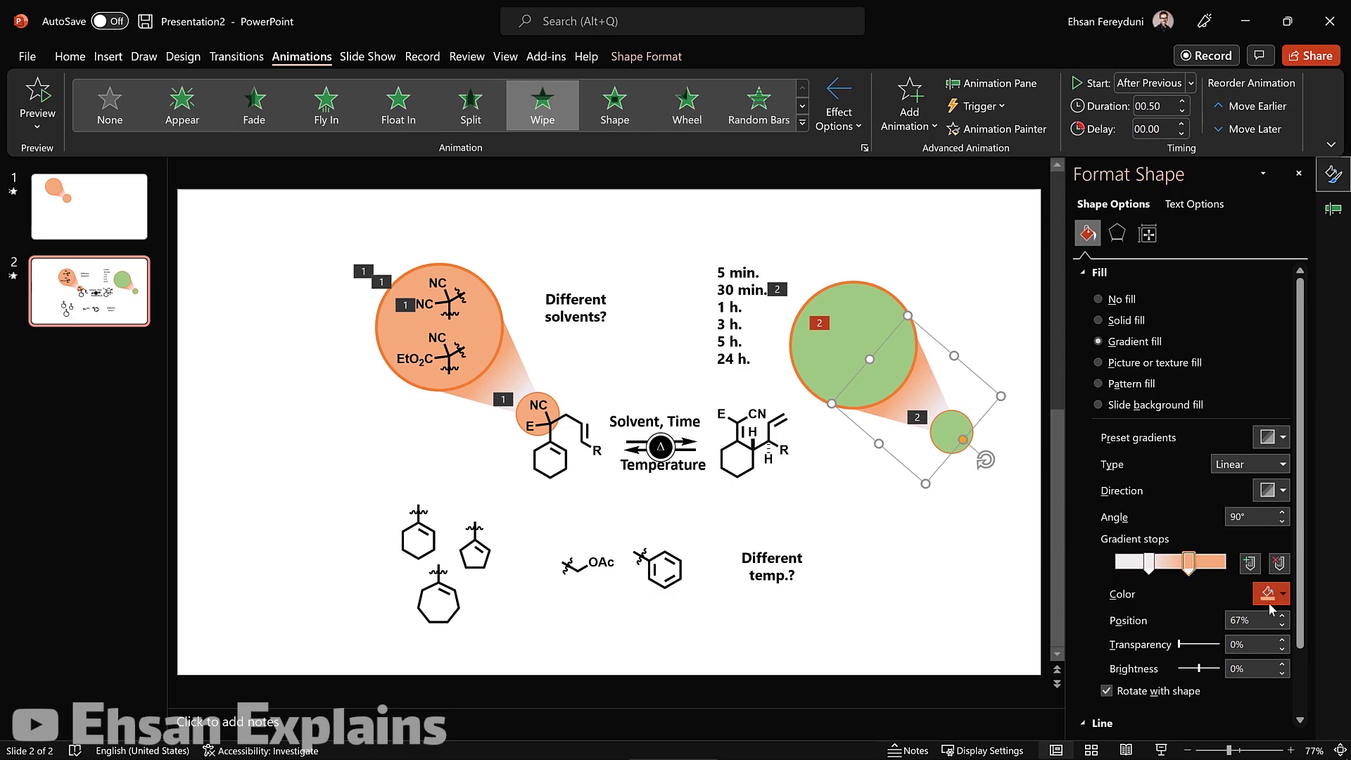
pyautogui.click(1282, 593)
pyautogui.click(1205, 527)
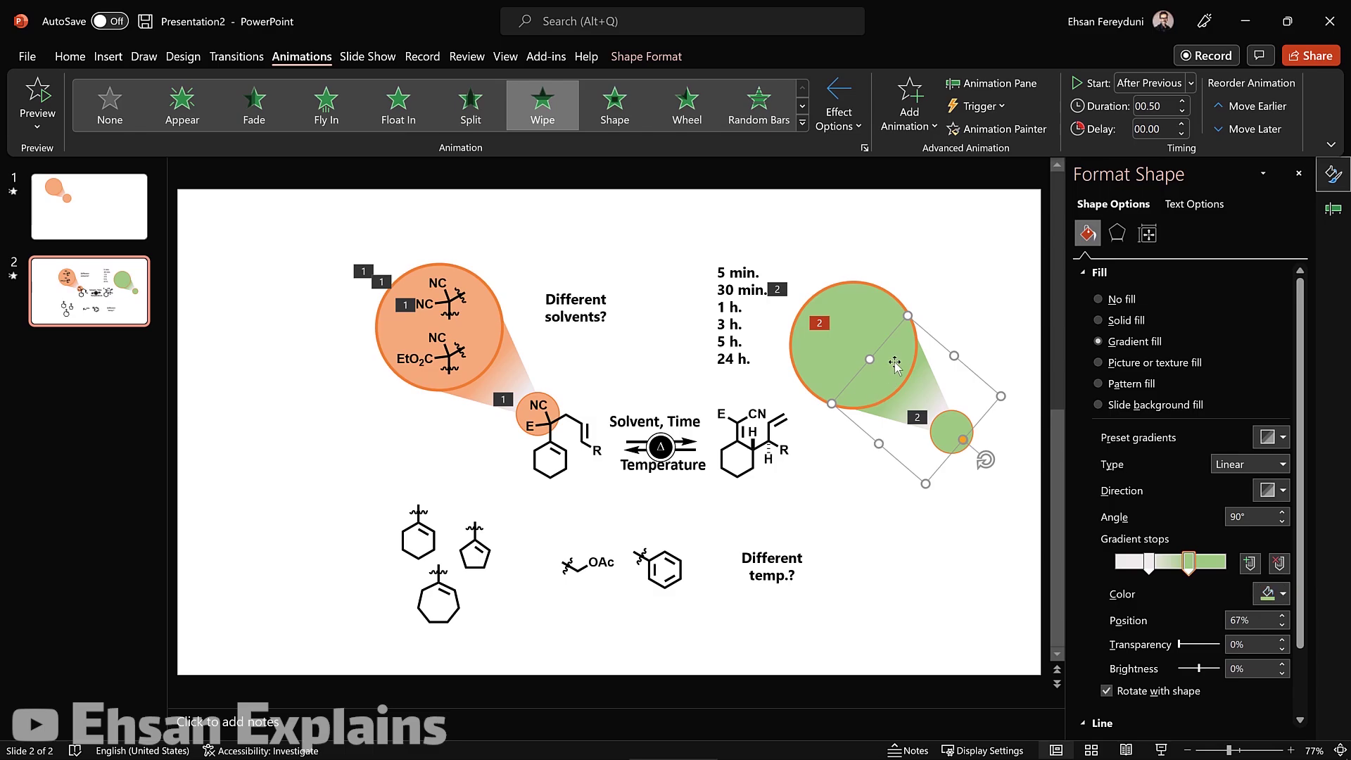
pyautogui.click(890, 493)
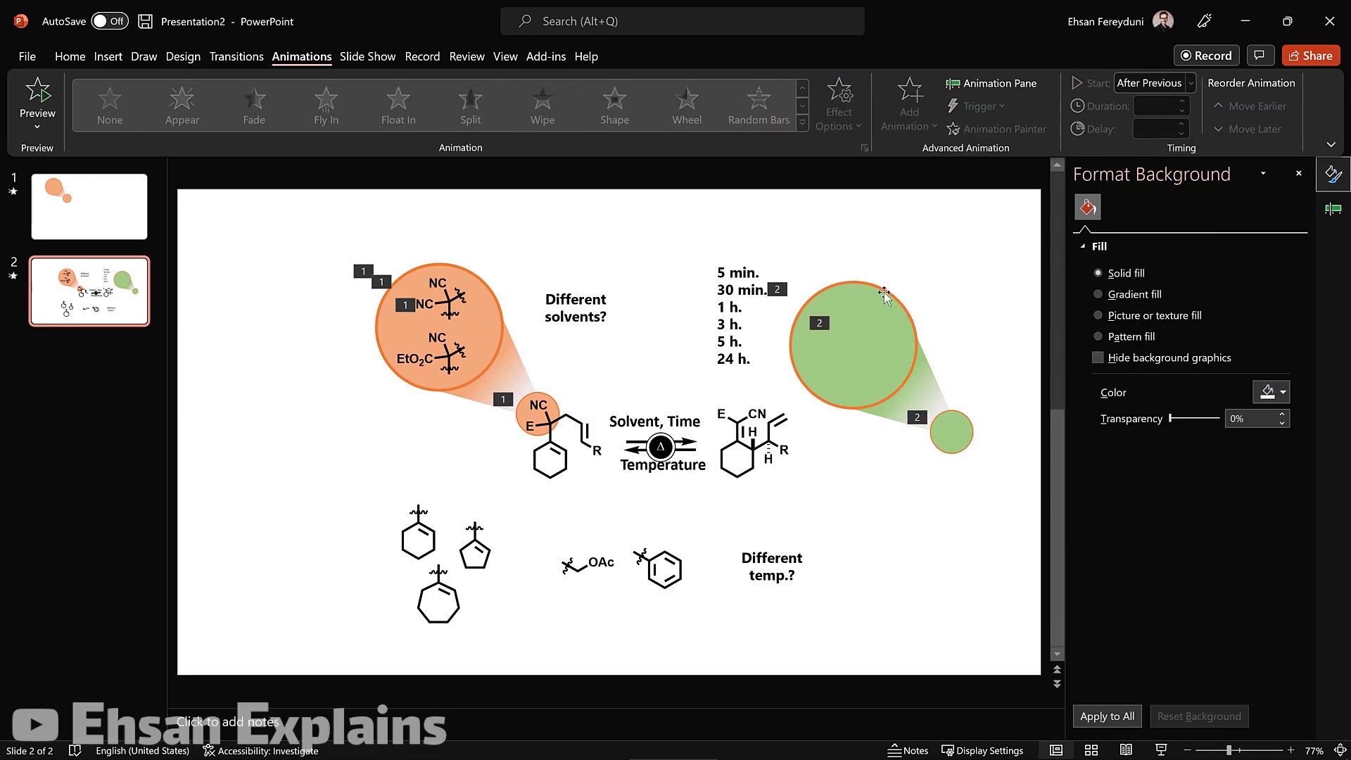
# Give the large green circle a green outline, undoing a darker green fill tried first
pyautogui.click(883, 294)
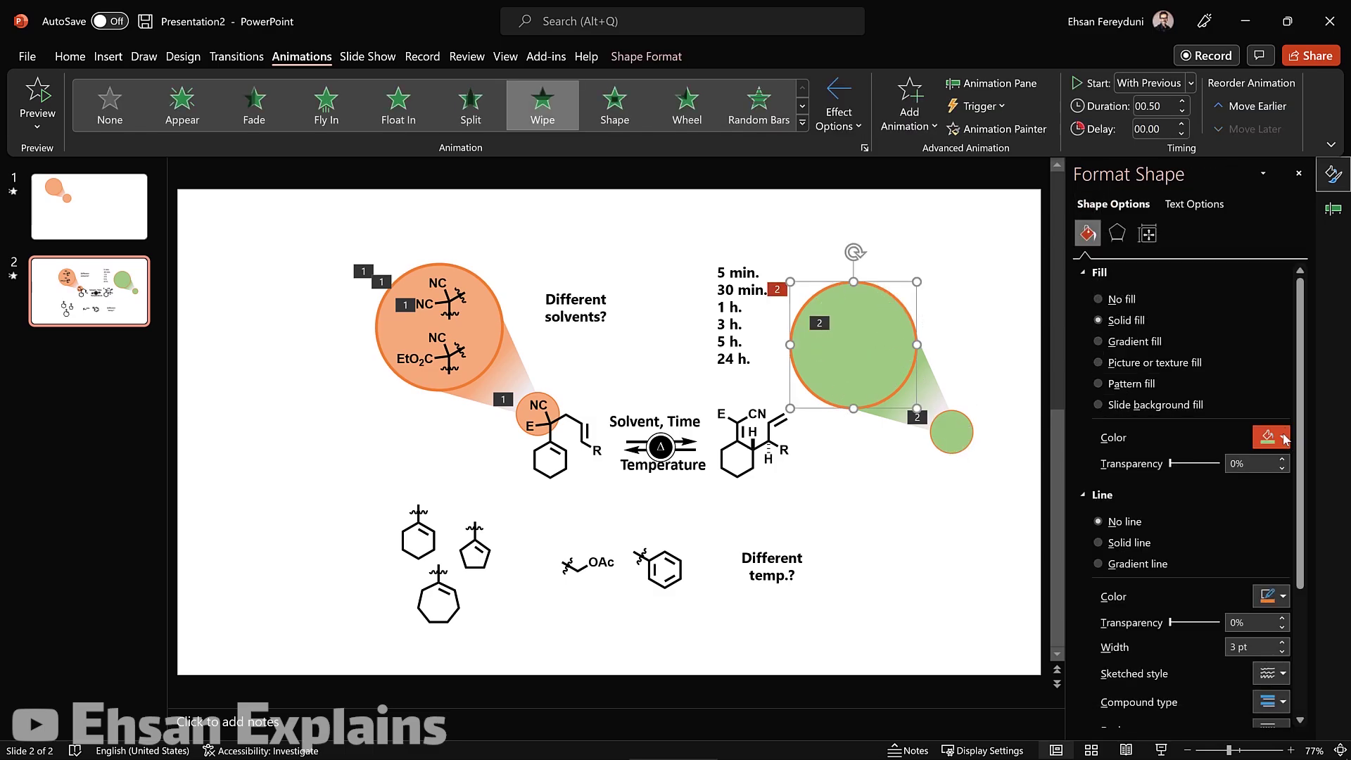
pyautogui.click(1283, 437)
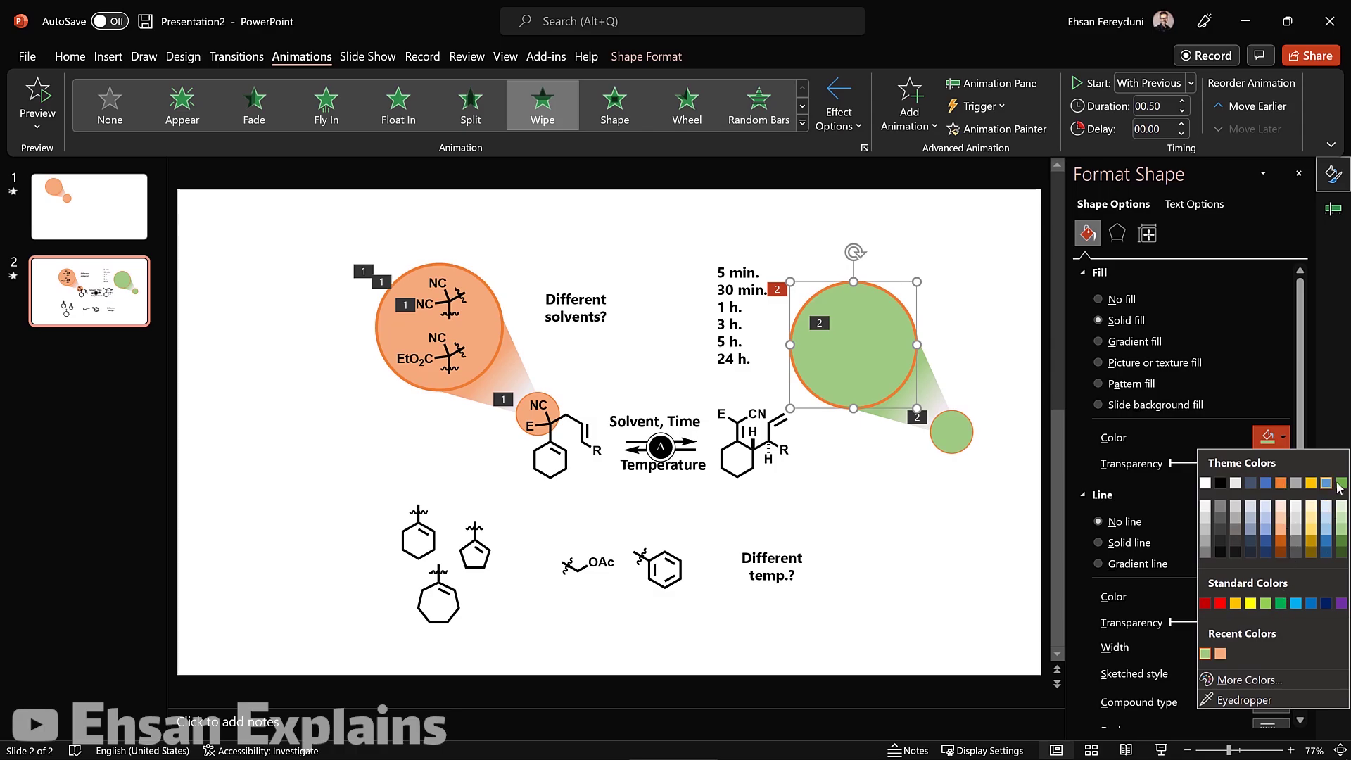
pyautogui.click(1342, 484)
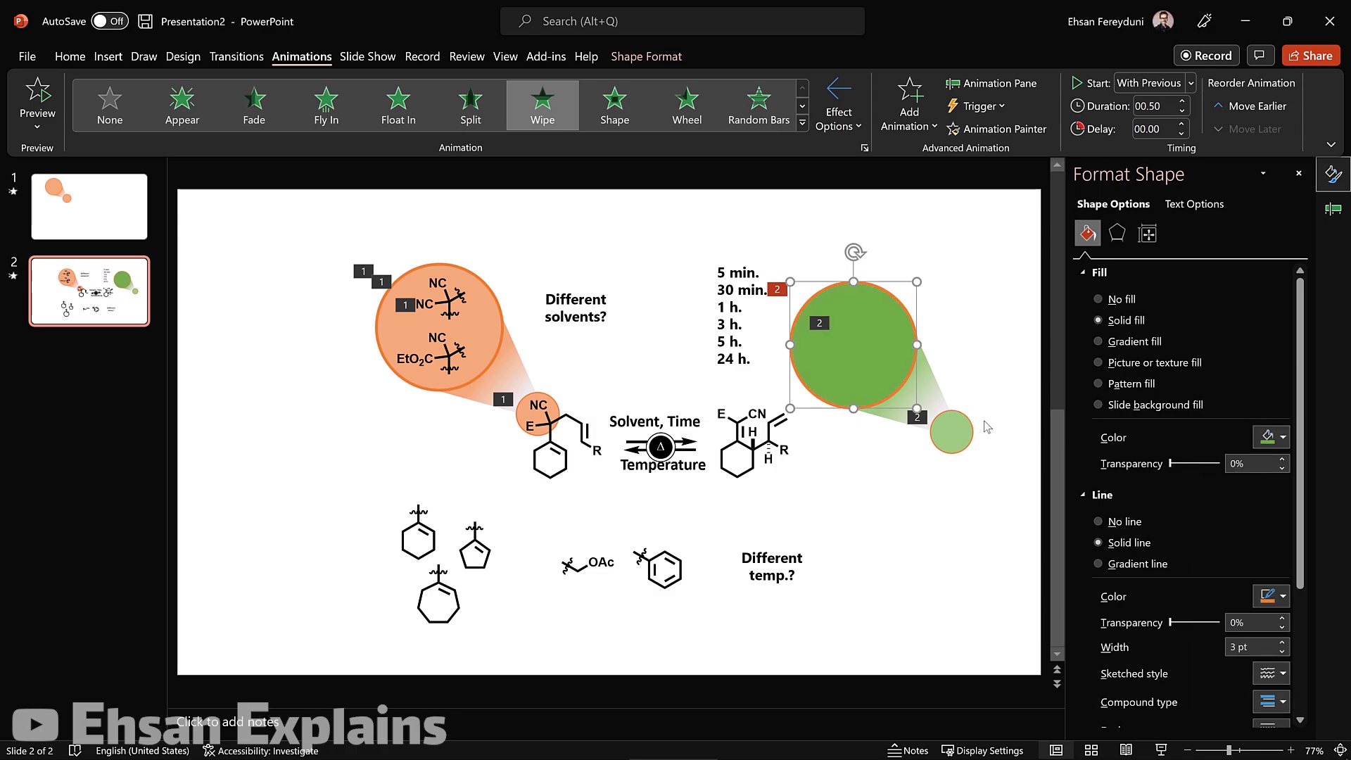
pyautogui.hotkey('ctrl', 'z')
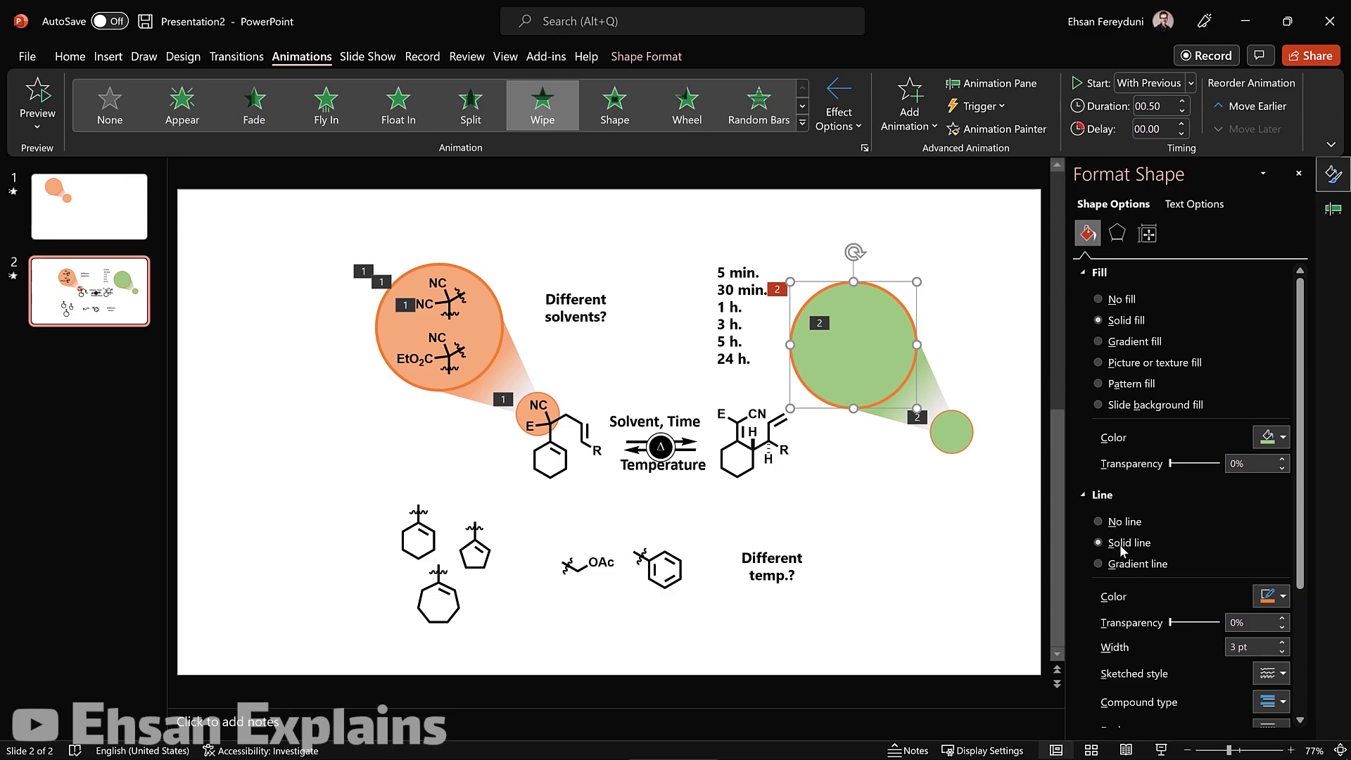
pyautogui.click(1271, 595)
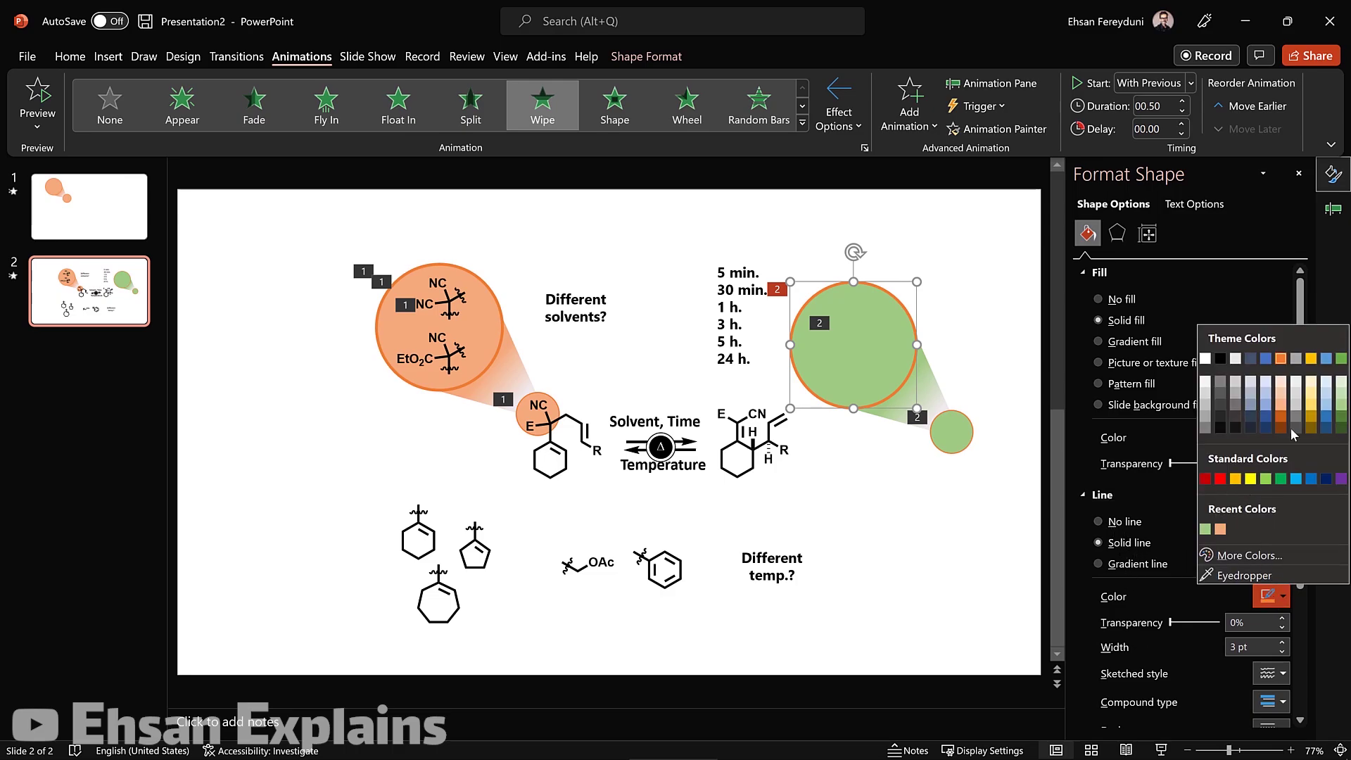
pyautogui.click(1342, 359)
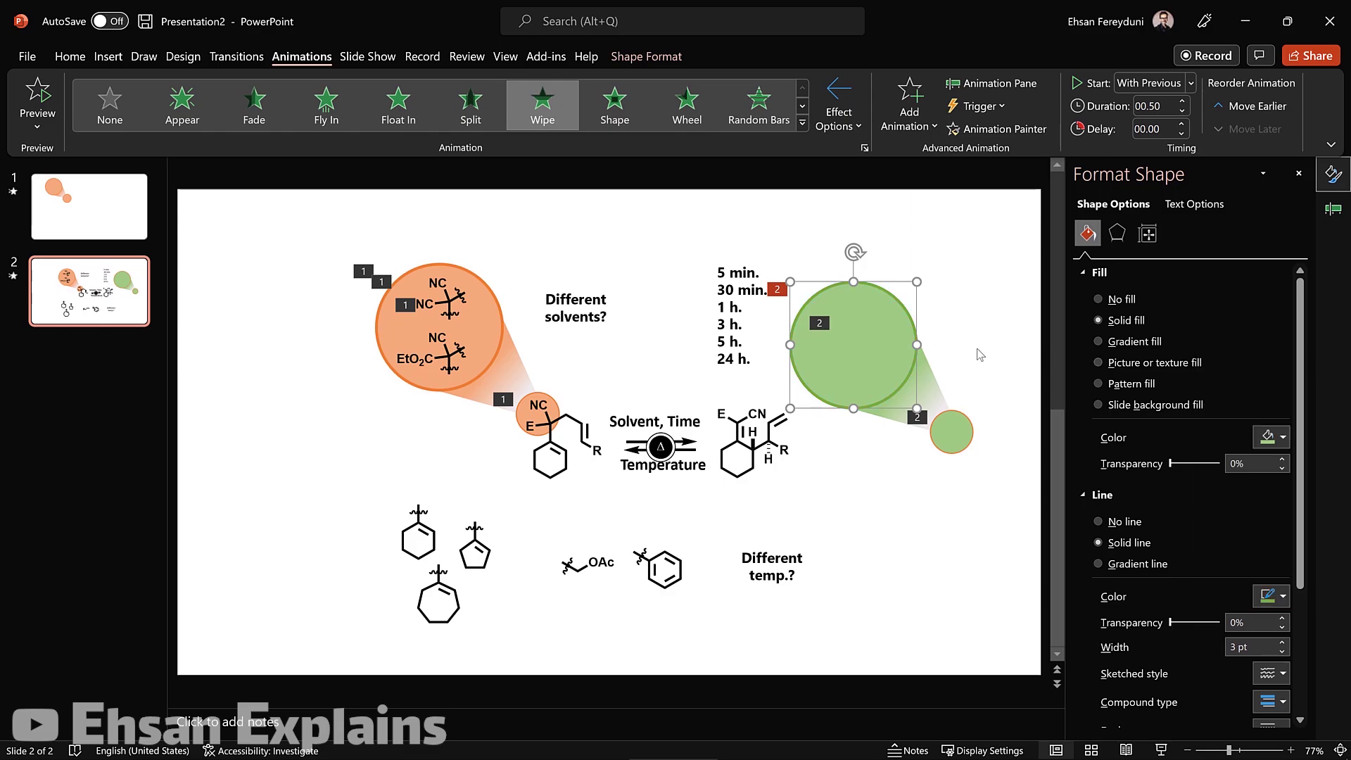
pyautogui.click(961, 403)
# Give the small green circle a matching green outline
pyautogui.click(967, 420)
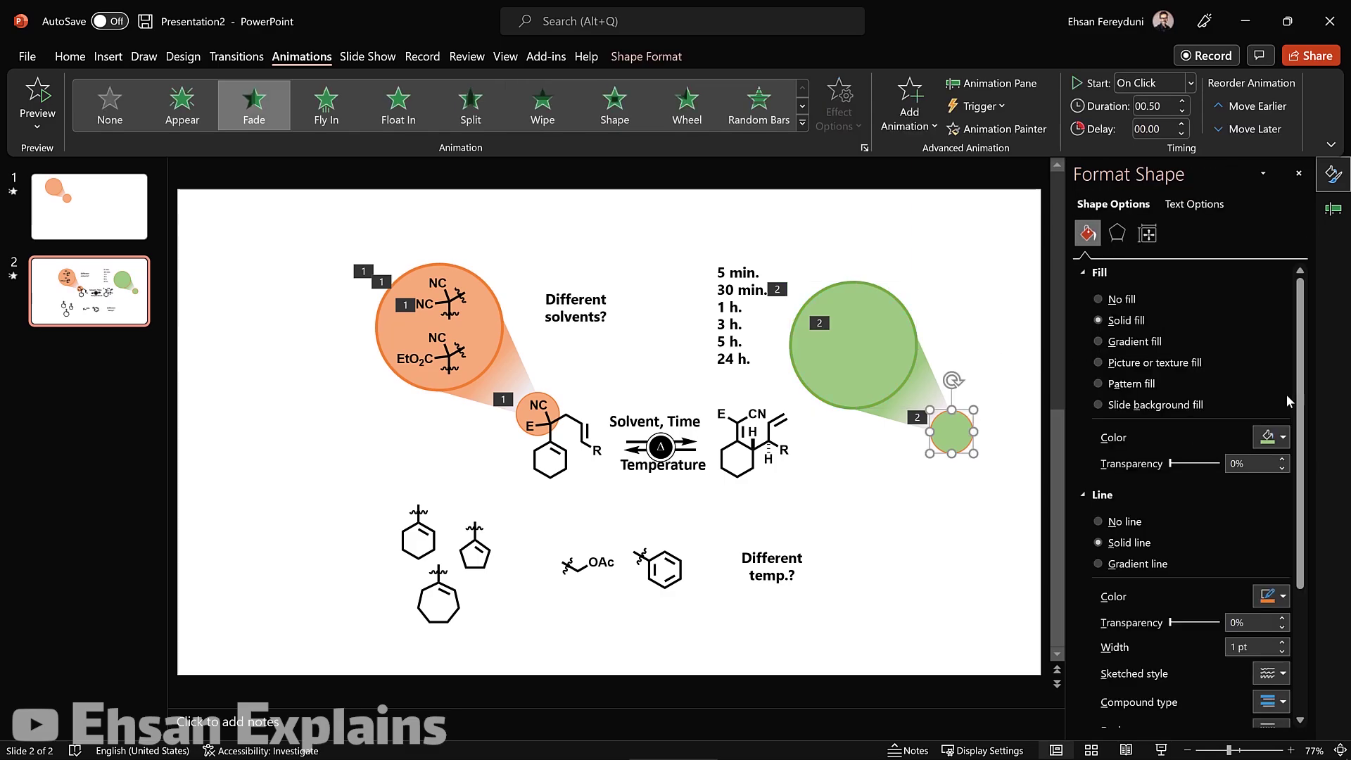
pyautogui.click(1284, 598)
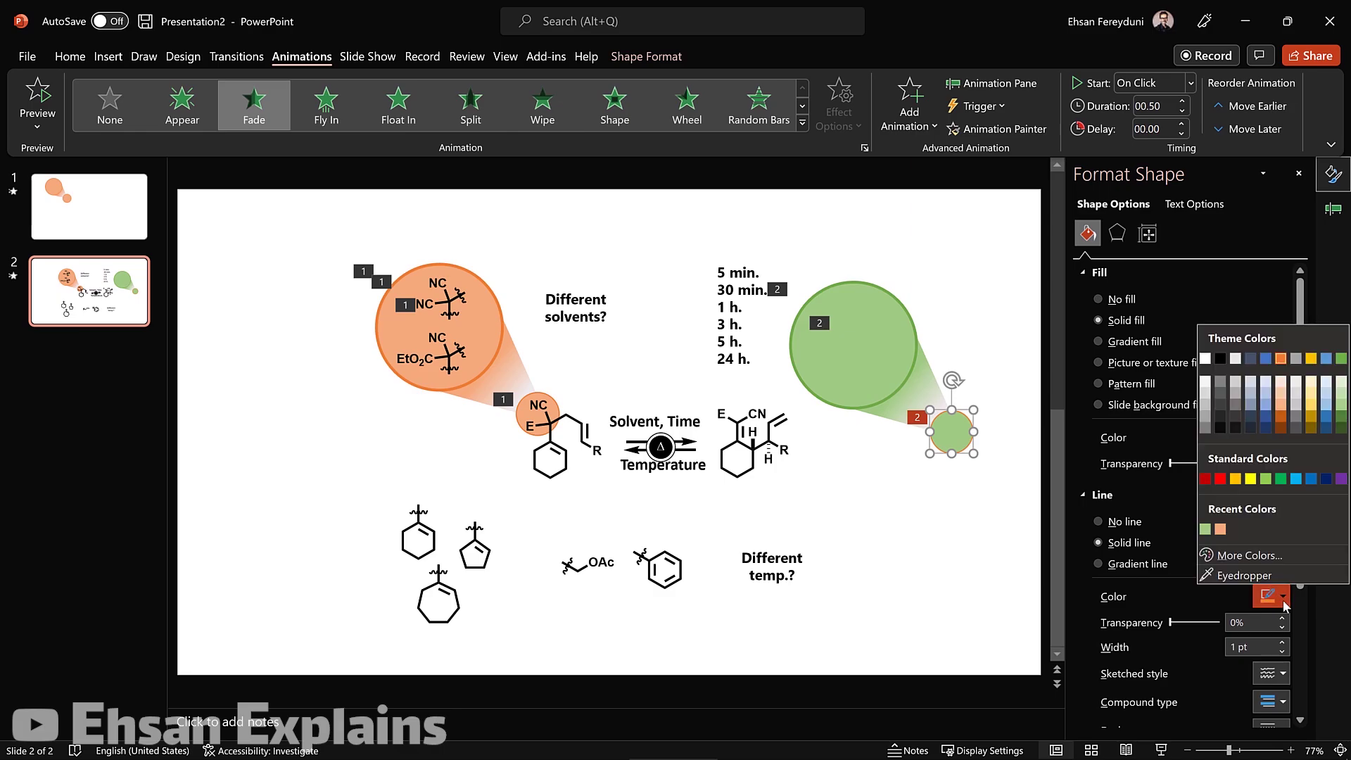
pyautogui.click(1341, 358)
pyautogui.click(999, 503)
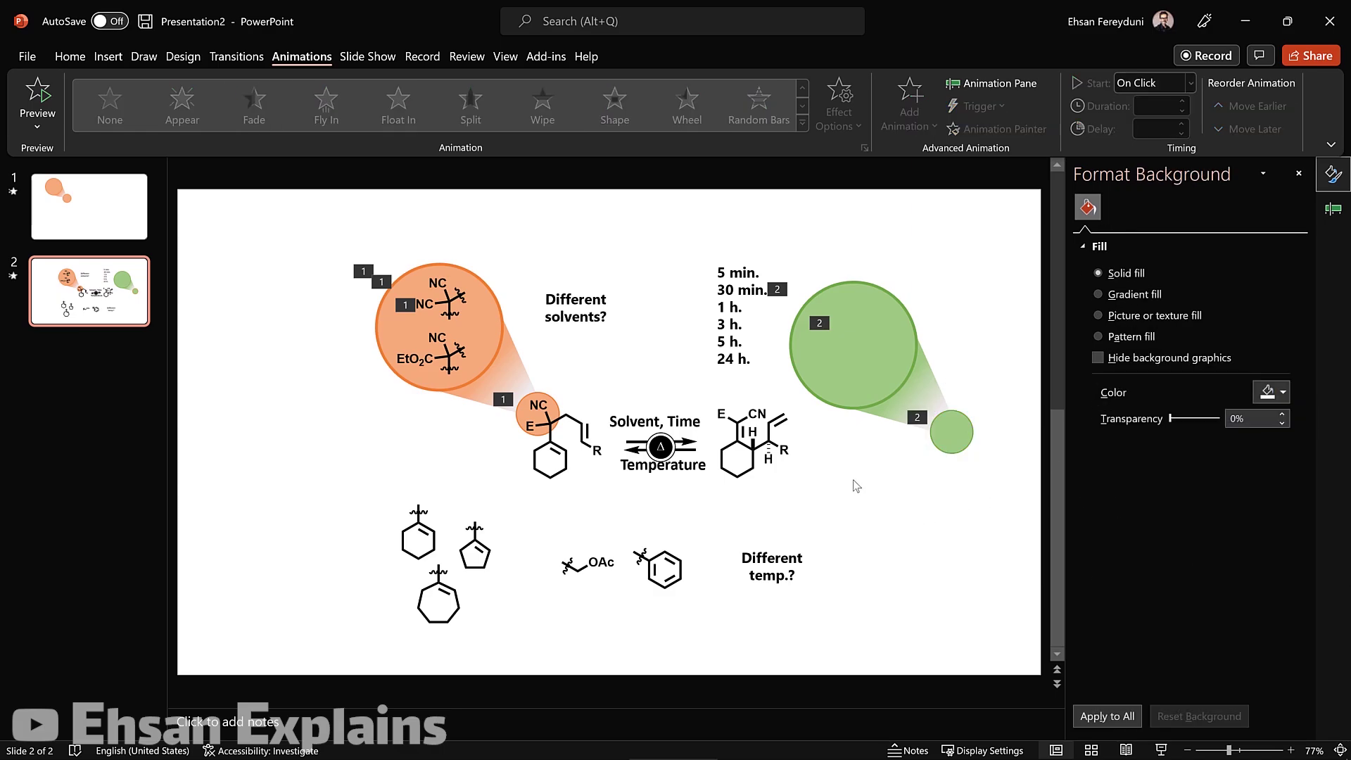
# Move the small green circle onto the scheme's R group and send it behind the structure
pyautogui.moveTo(960, 436); pyautogui.dragTo(669, 489)
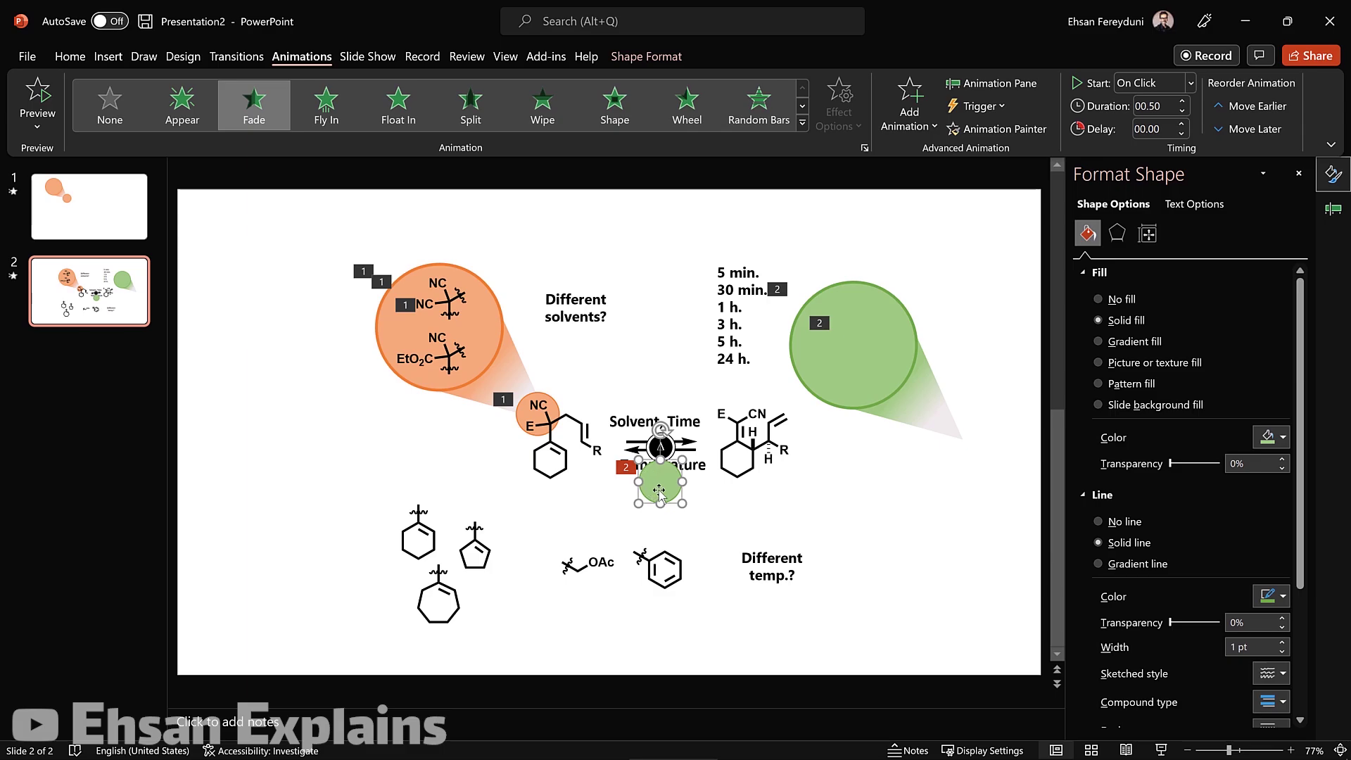
pyautogui.moveTo(648, 491); pyautogui.dragTo(599, 469)
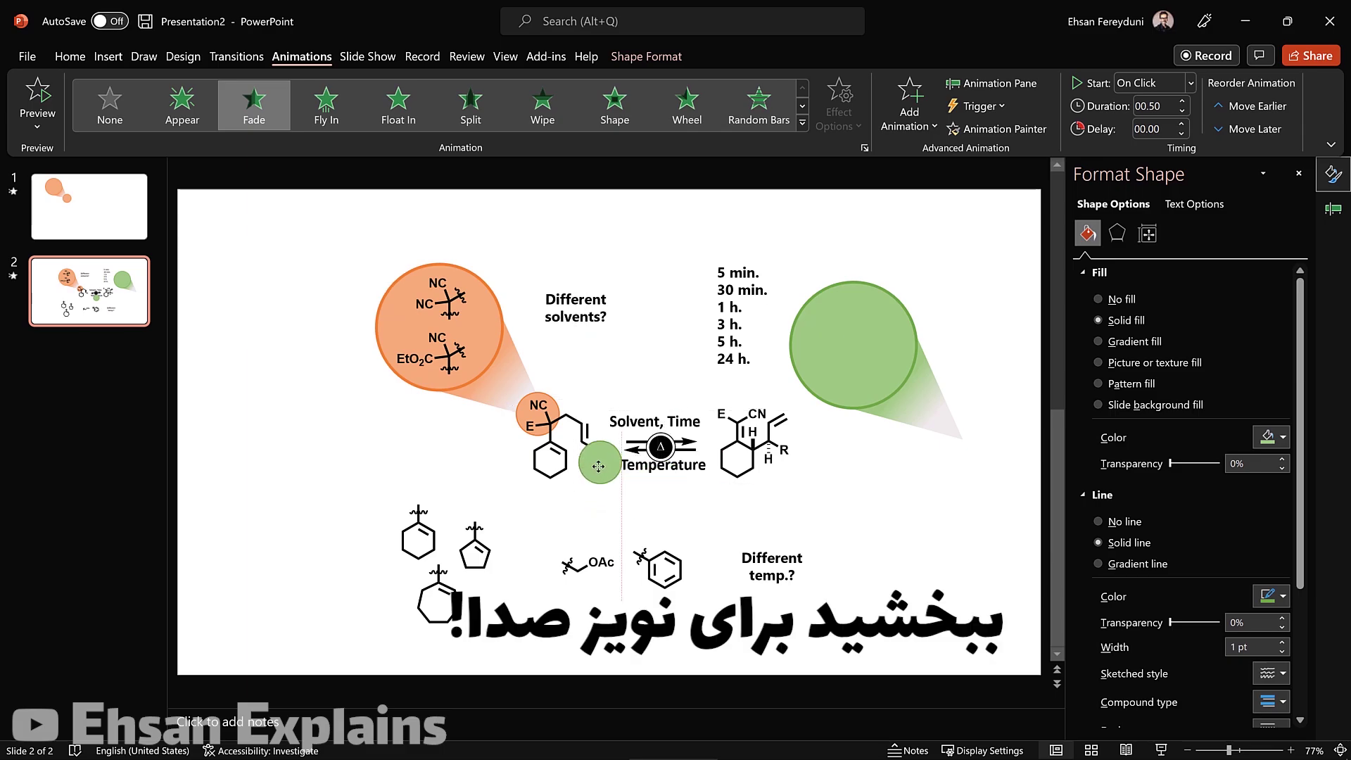
pyautogui.moveTo(600, 469); pyautogui.dragTo(600, 456)
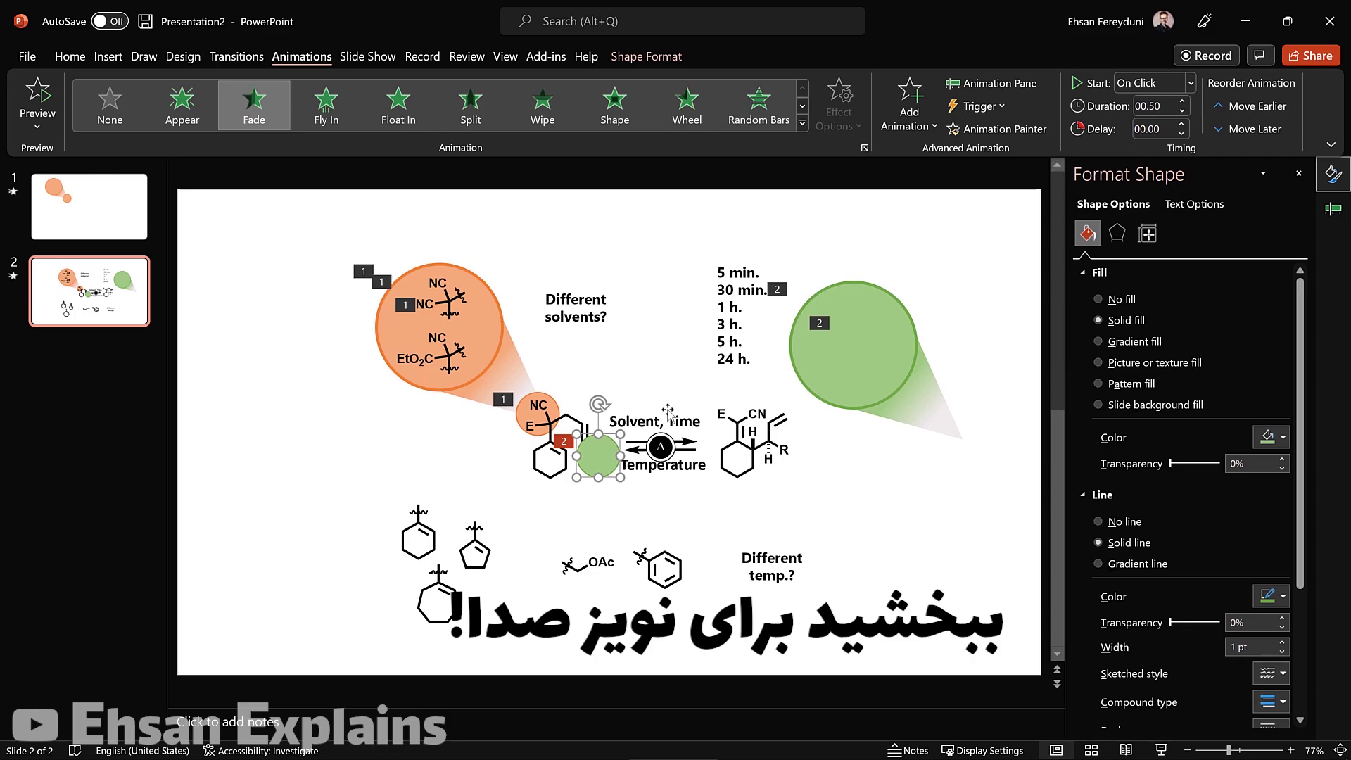
pyautogui.click(899, 407)
pyautogui.click(585, 457)
pyautogui.moveTo(605, 462); pyautogui.dragTo(601, 461)
pyautogui.rightClick(601, 461)
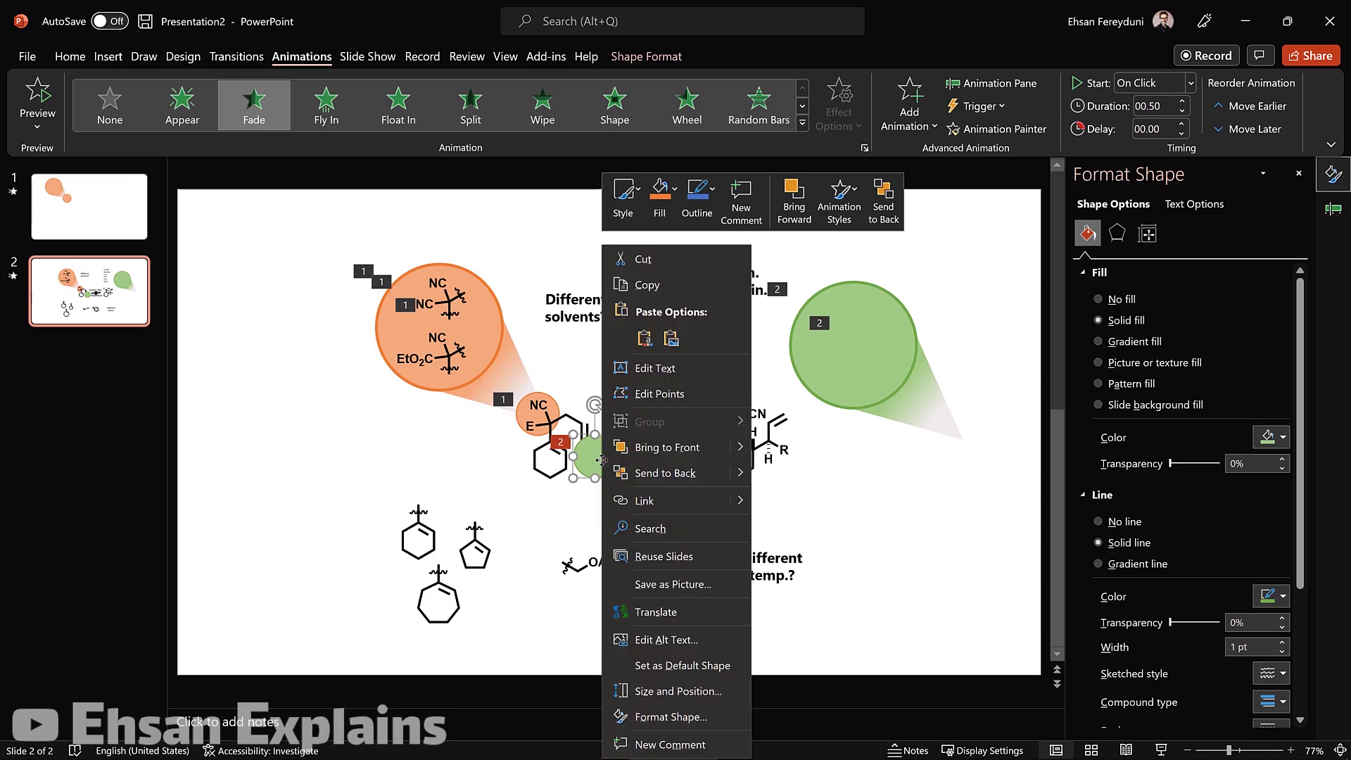
pyautogui.click(702, 476)
pyautogui.click(609, 483)
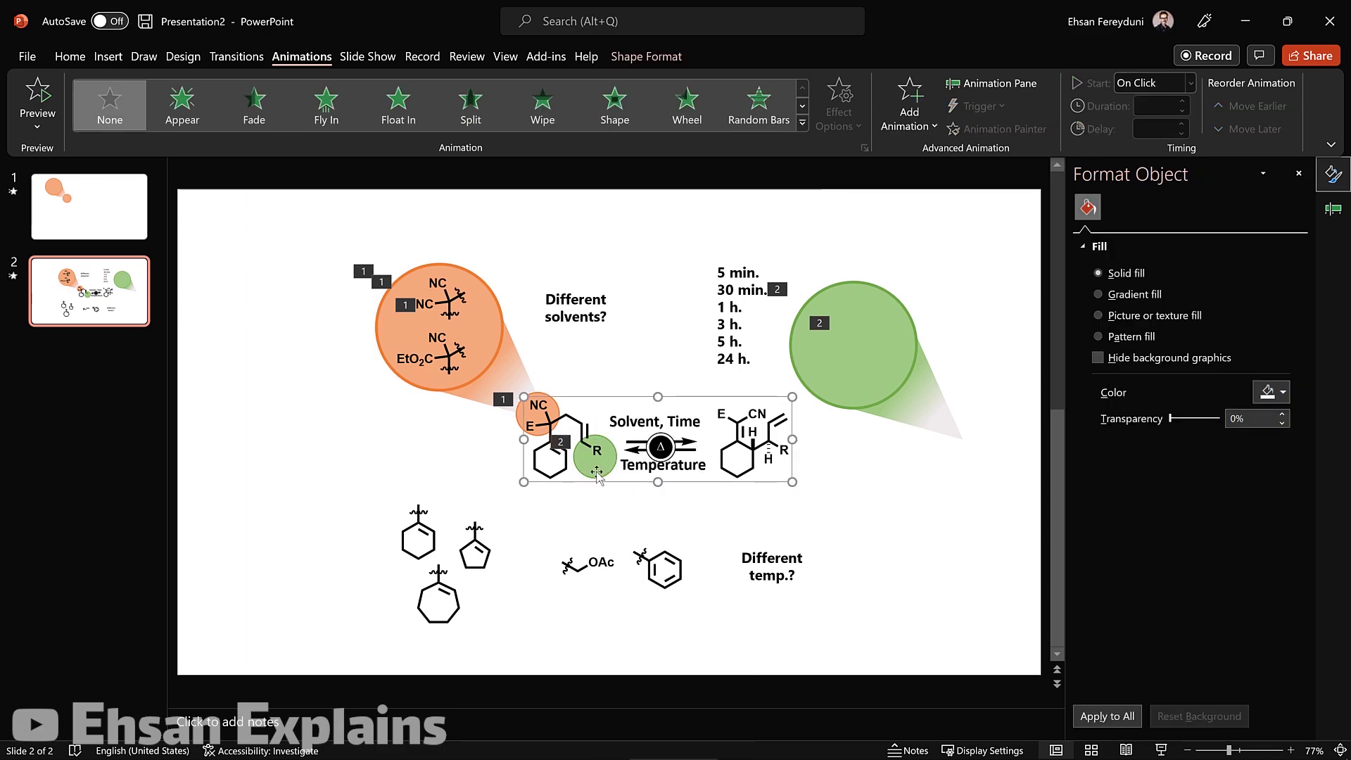
pyautogui.click(590, 482)
pyautogui.hotkey('ctrl', 'z')
pyautogui.click(636, 535)
# Move the green cone down, rotate it about 180 degrees, and attach it to the small circle
pyautogui.click(911, 391)
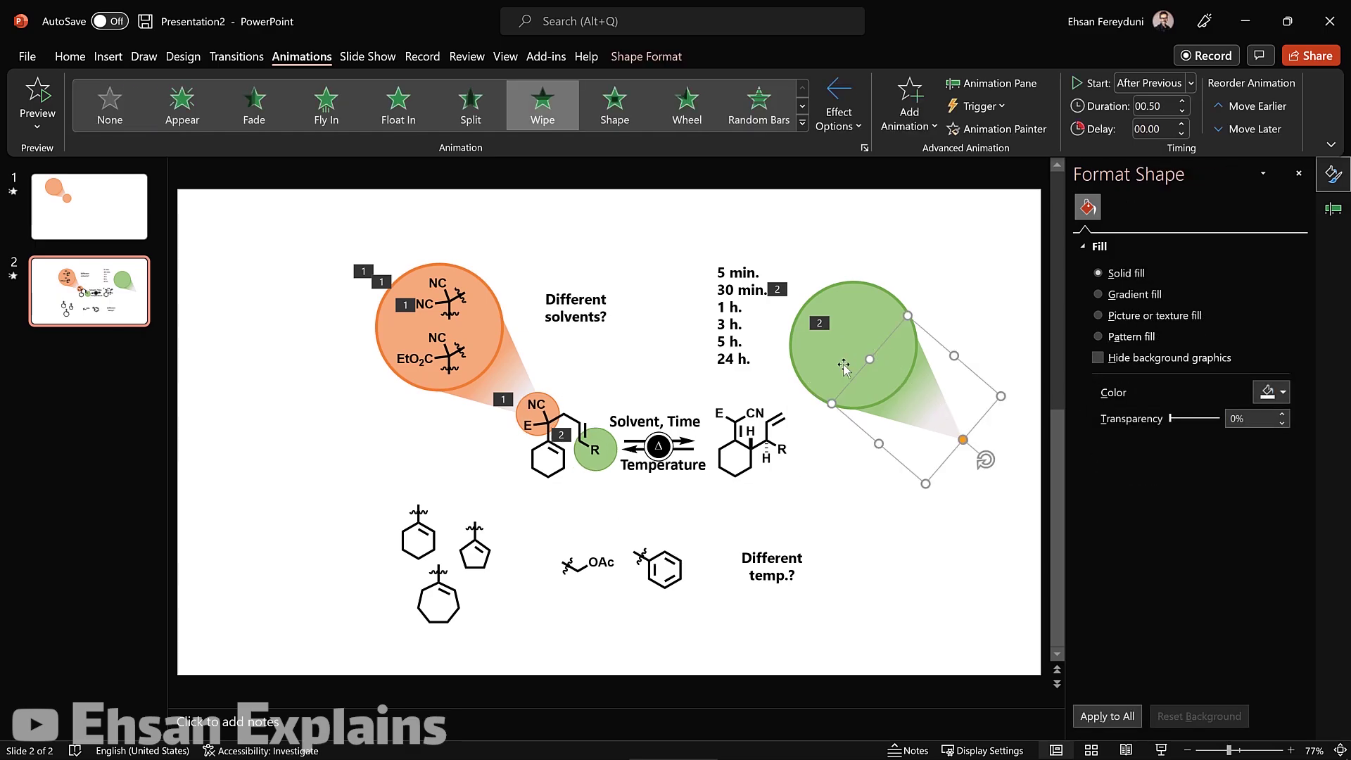
pyautogui.click(883, 346)
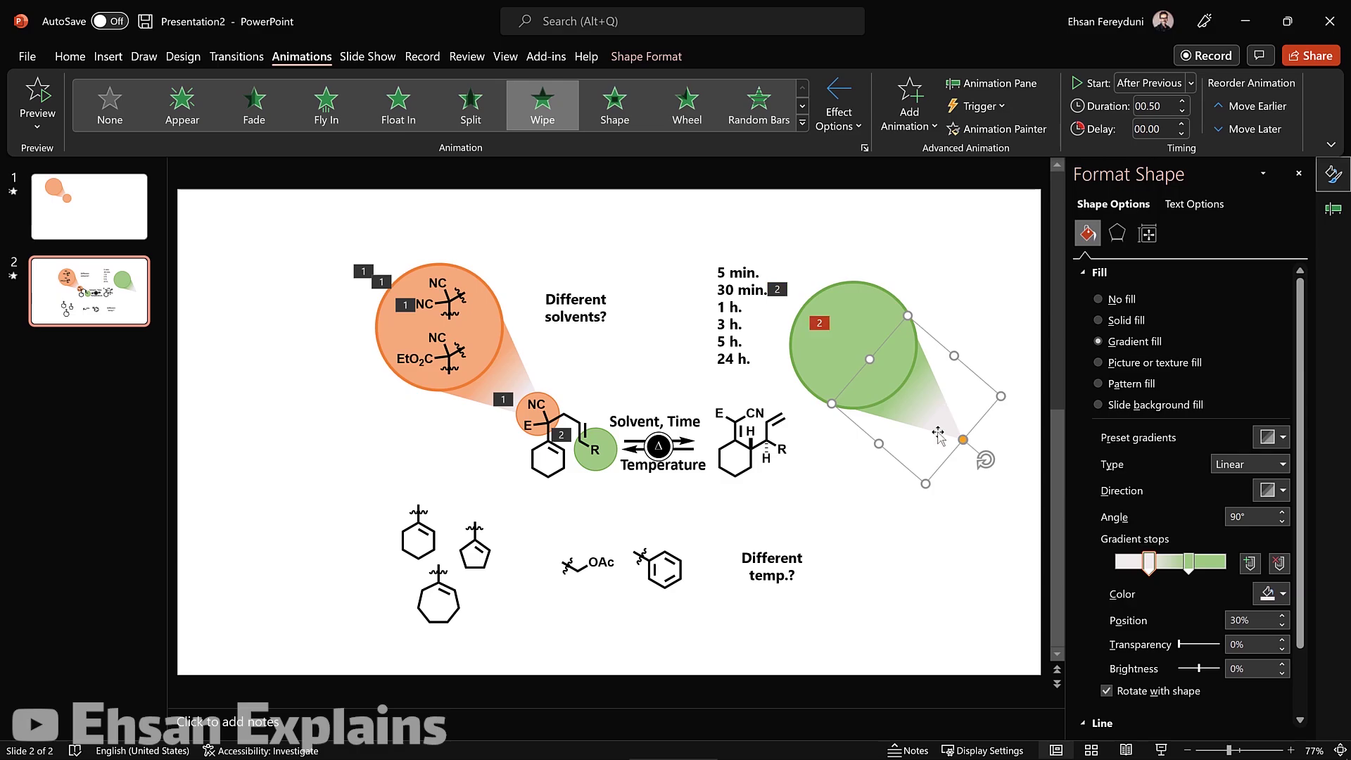
pyautogui.moveTo(936, 425); pyautogui.dragTo(753, 466)
pyautogui.moveTo(795, 579); pyautogui.dragTo(587, 378)
pyautogui.moveTo(749, 525); pyautogui.dragTo(642, 478)
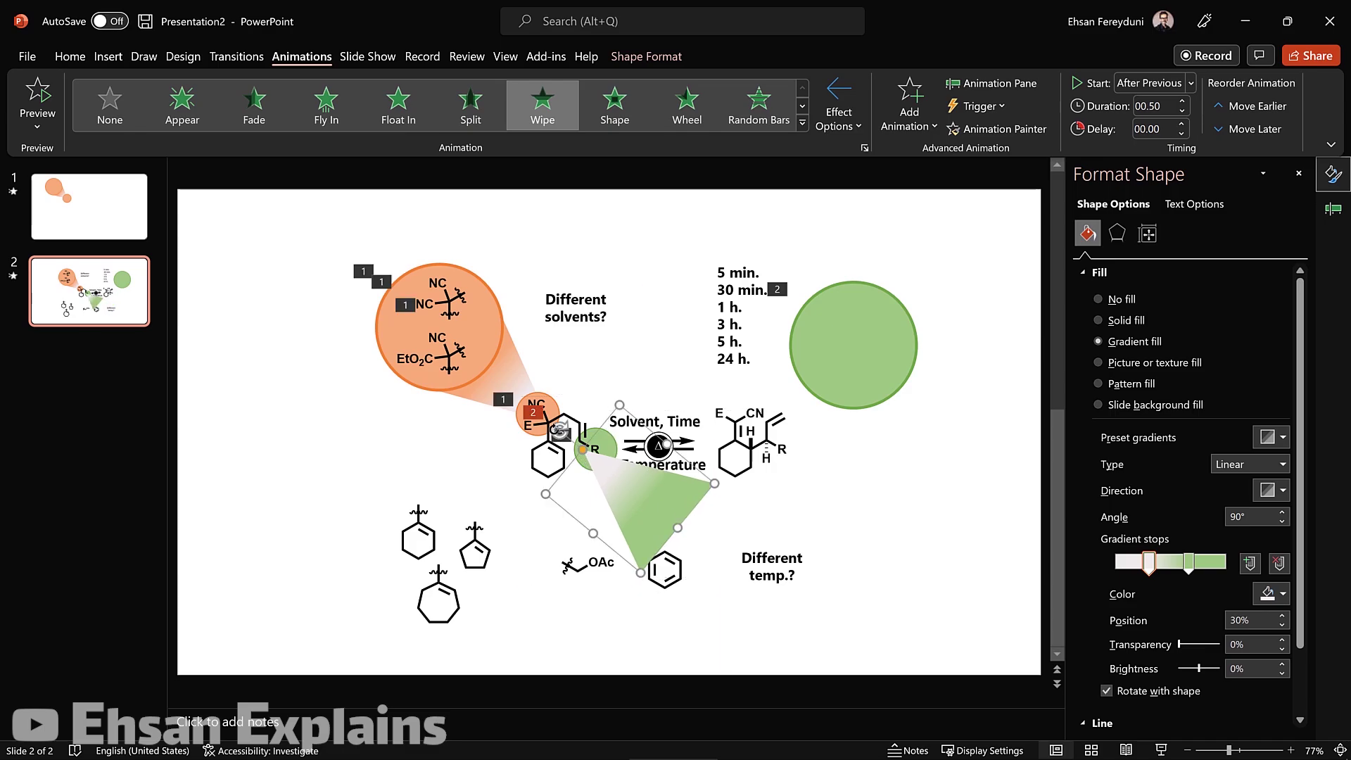
pyautogui.moveTo(565, 414); pyautogui.dragTo(571, 419)
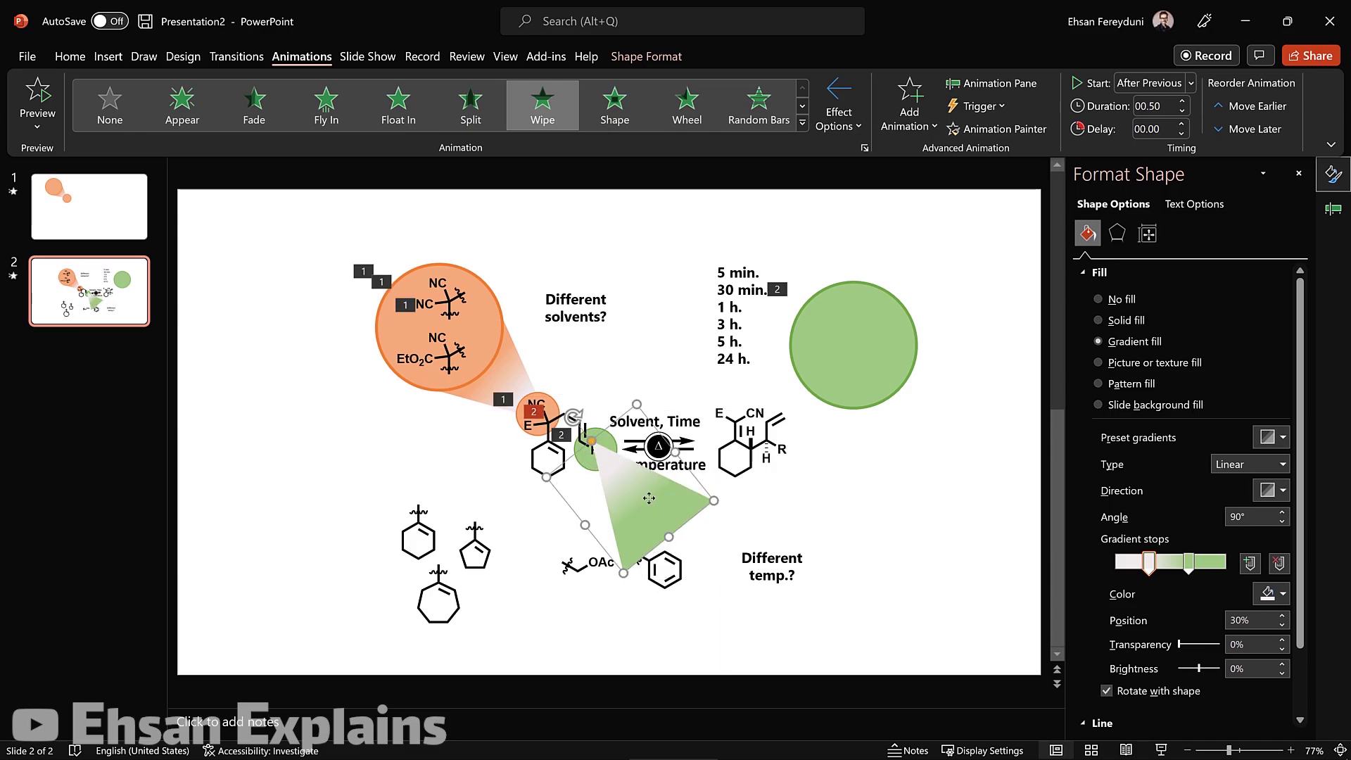
# Send the green cone behind the structures, shift it left, and move the OAc–benzene group down-right
pyautogui.rightClick(649, 498)
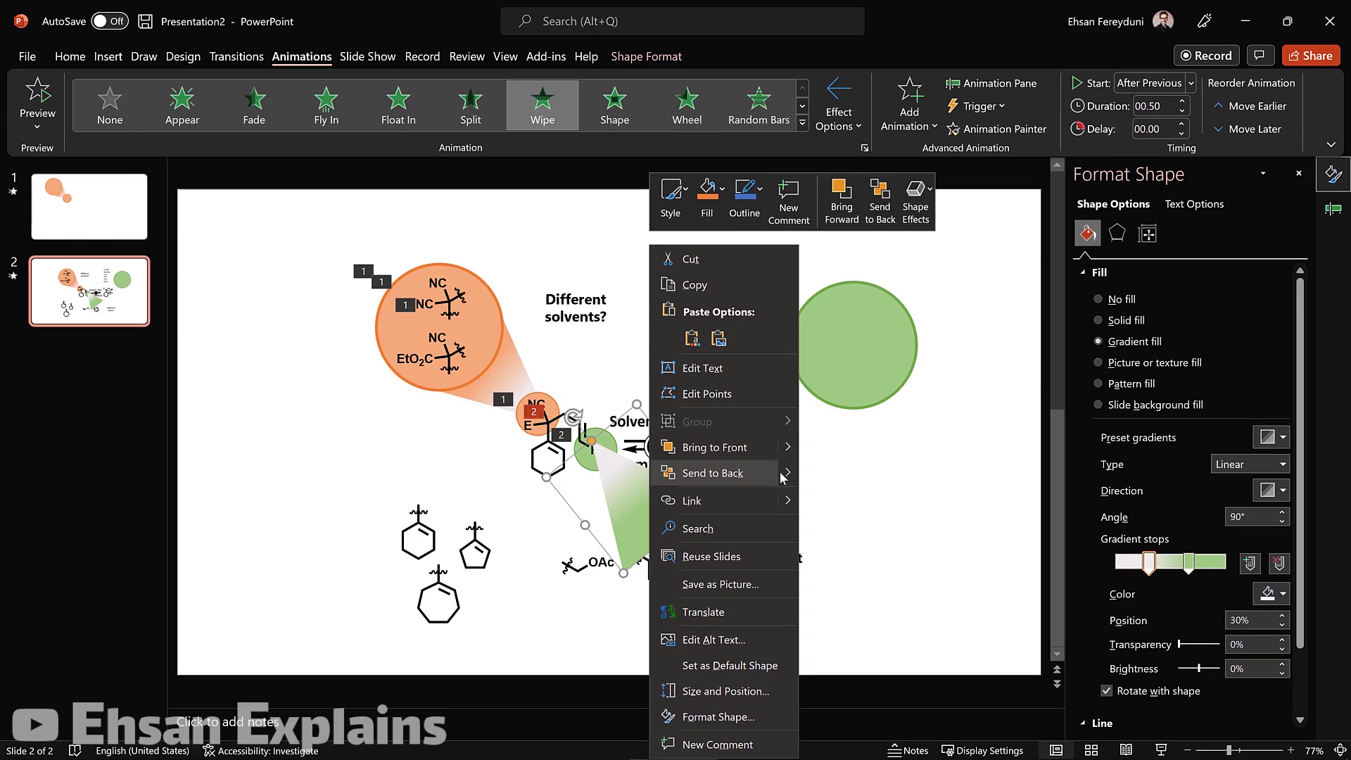
pyautogui.moveTo(714, 473)
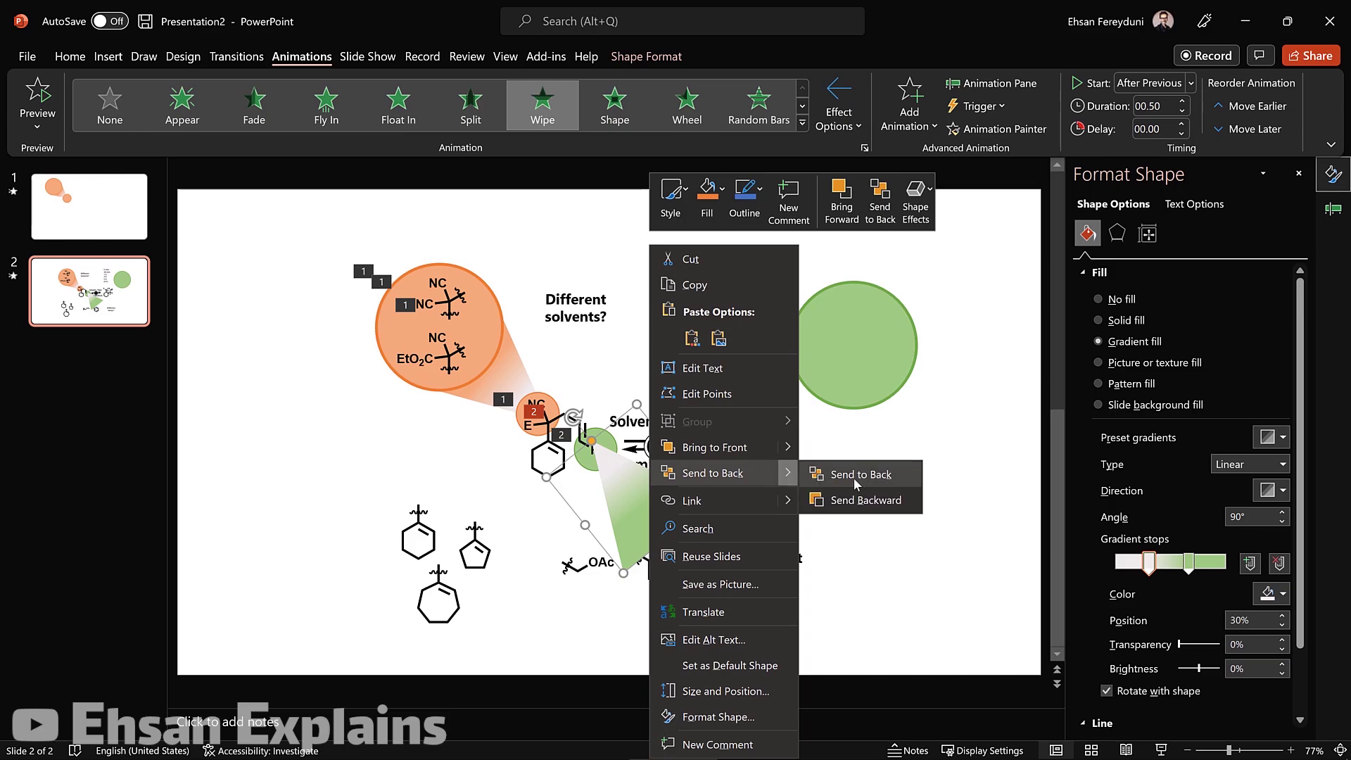
pyautogui.click(857, 485)
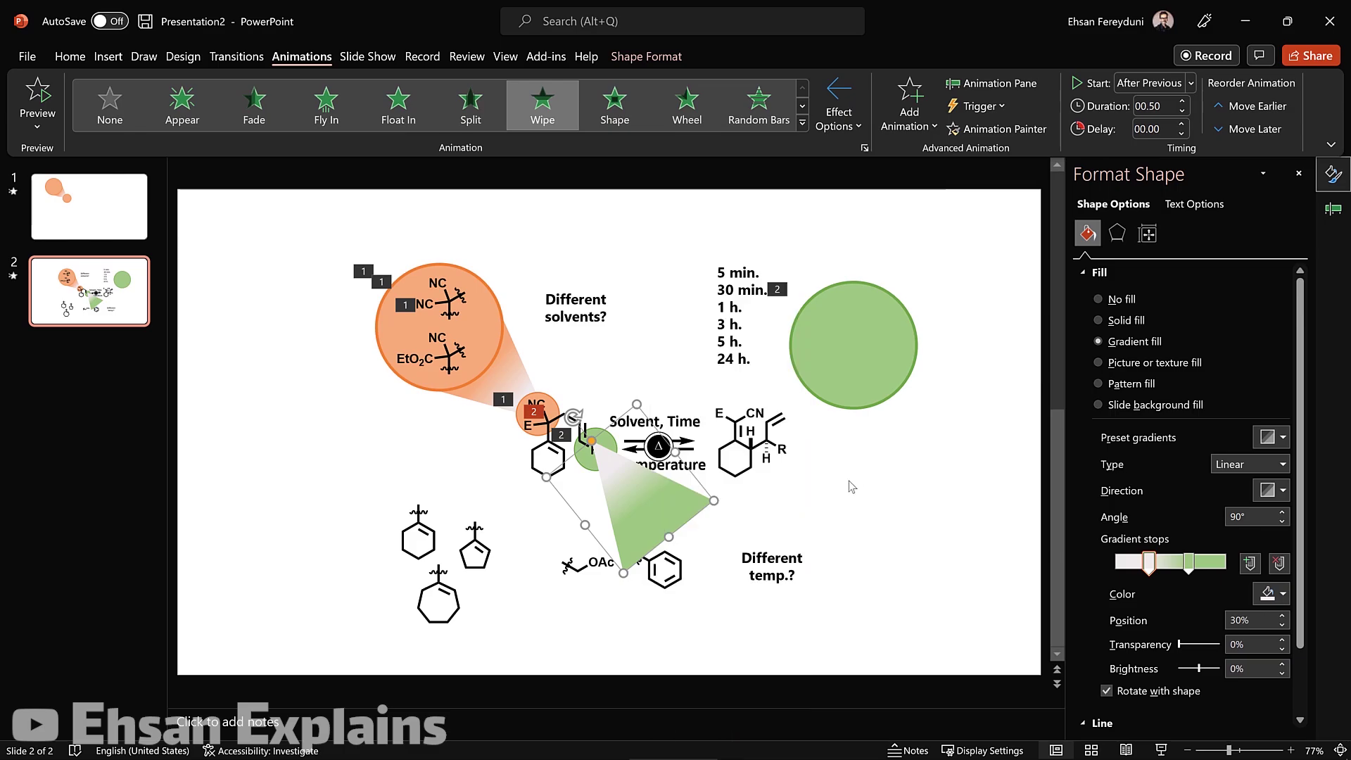
pyautogui.moveTo(662, 513)
pyautogui.mouseDown()
pyautogui.moveTo(641, 524)
pyautogui.moveTo(593, 442)
pyautogui.moveTo(618, 519)
pyautogui.mouseUp()
pyautogui.click(664, 573)
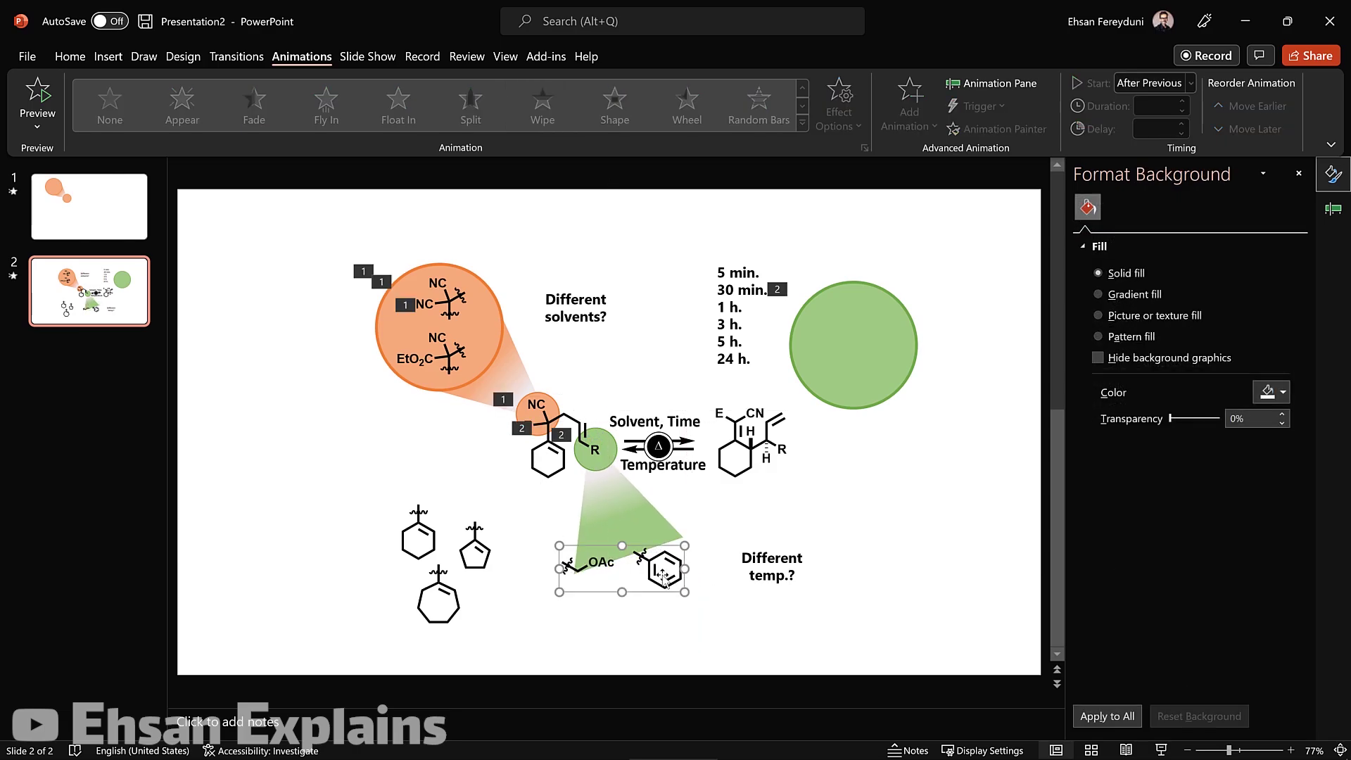
pyautogui.moveTo(664, 574); pyautogui.dragTo(687, 592)
pyautogui.click(868, 359)
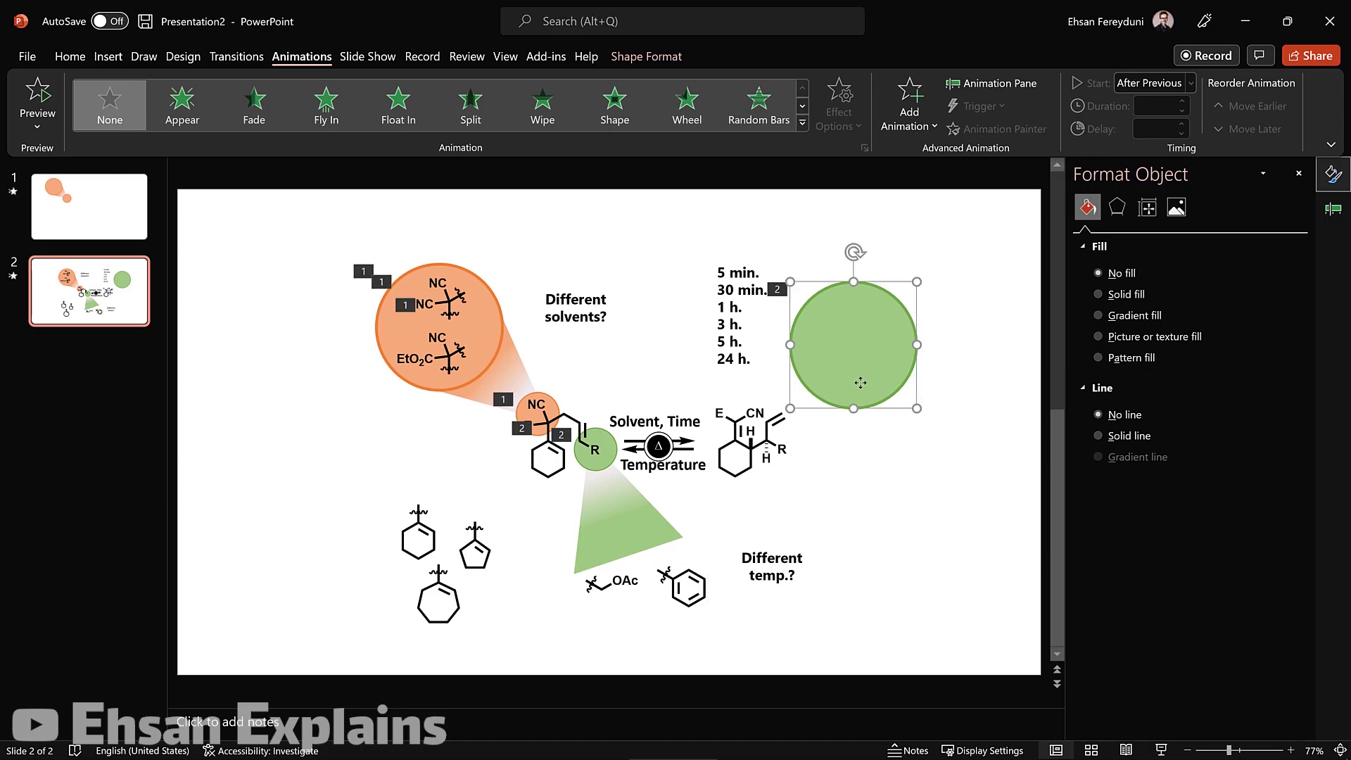
# Move the large green circle down to the end of the green cone
pyautogui.moveTo(868, 359); pyautogui.dragTo(665, 581)
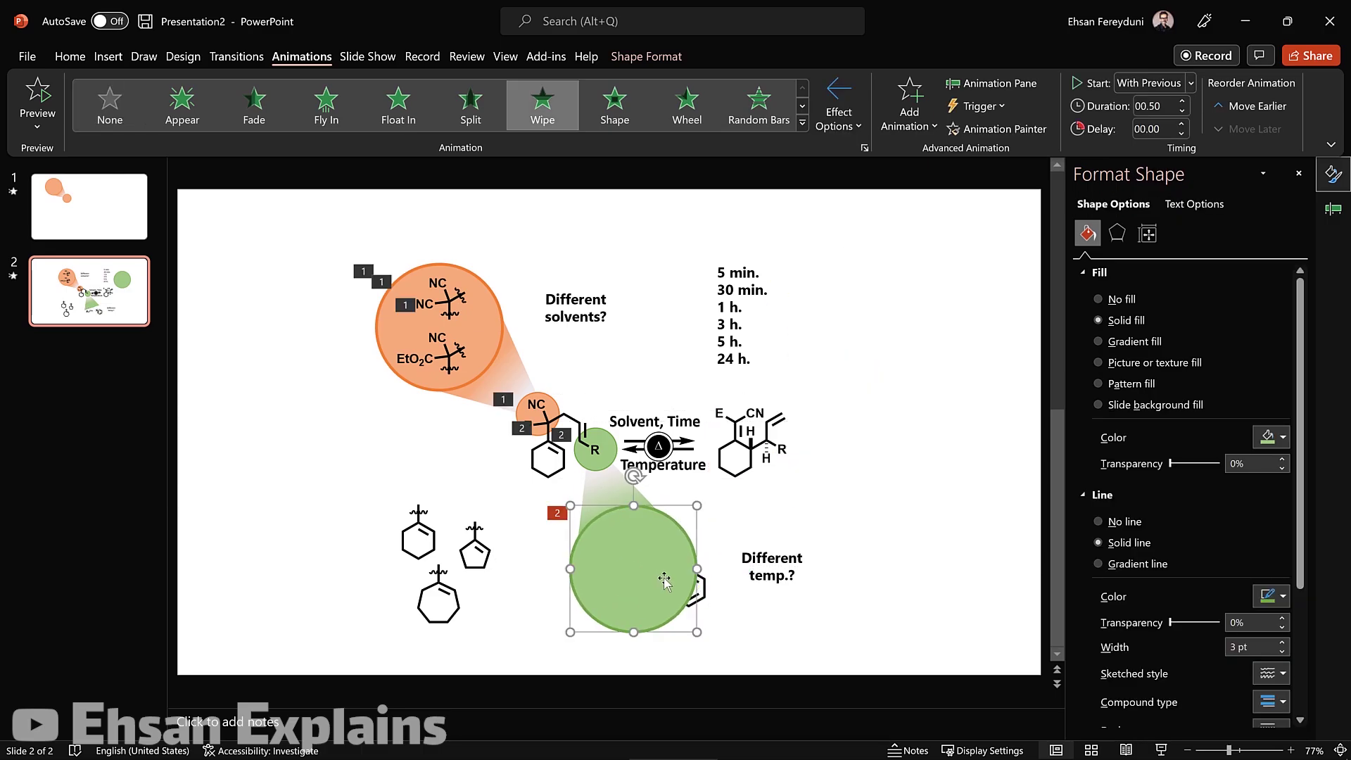
pyautogui.click(662, 587)
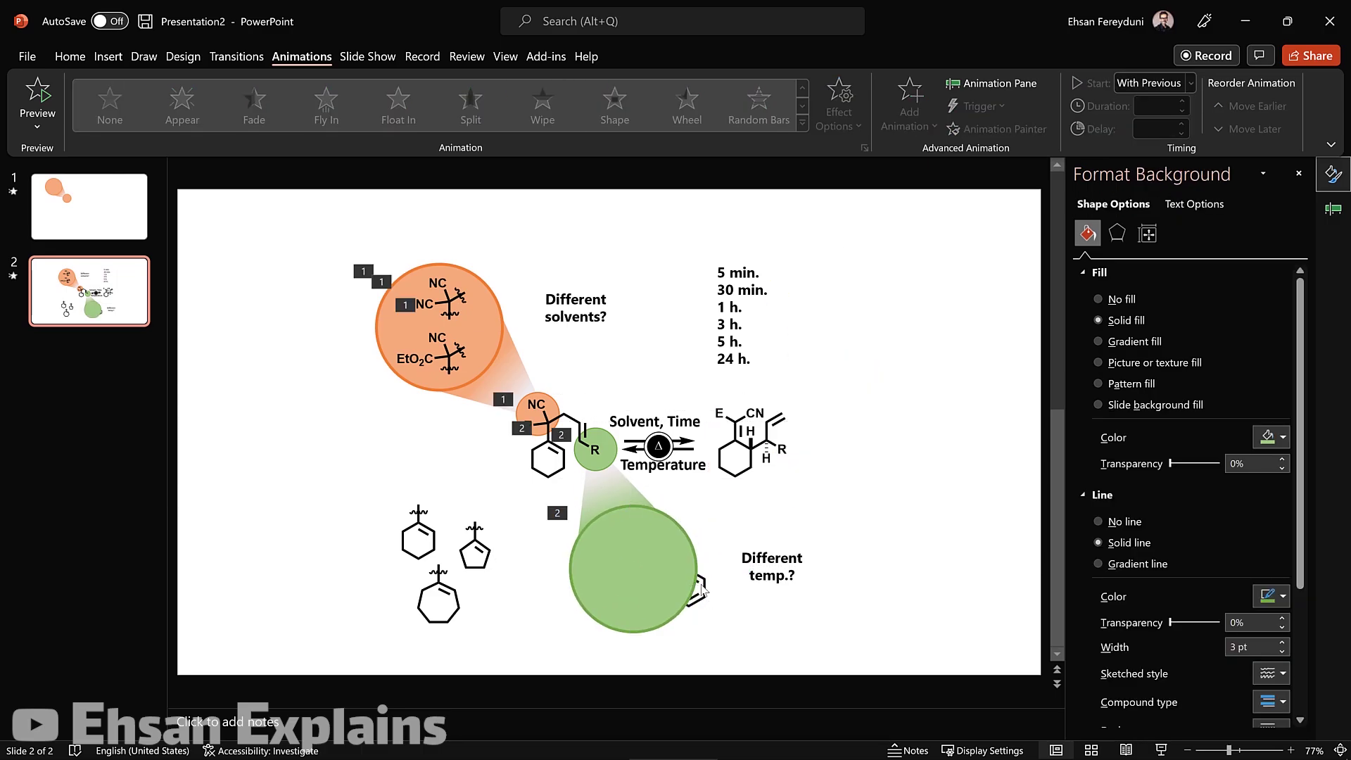
pyautogui.click(662, 588)
pyautogui.moveTo(662, 587)
pyautogui.mouseDown()
pyautogui.moveTo(538, 600)
pyautogui.moveTo(659, 587)
pyautogui.mouseUp()
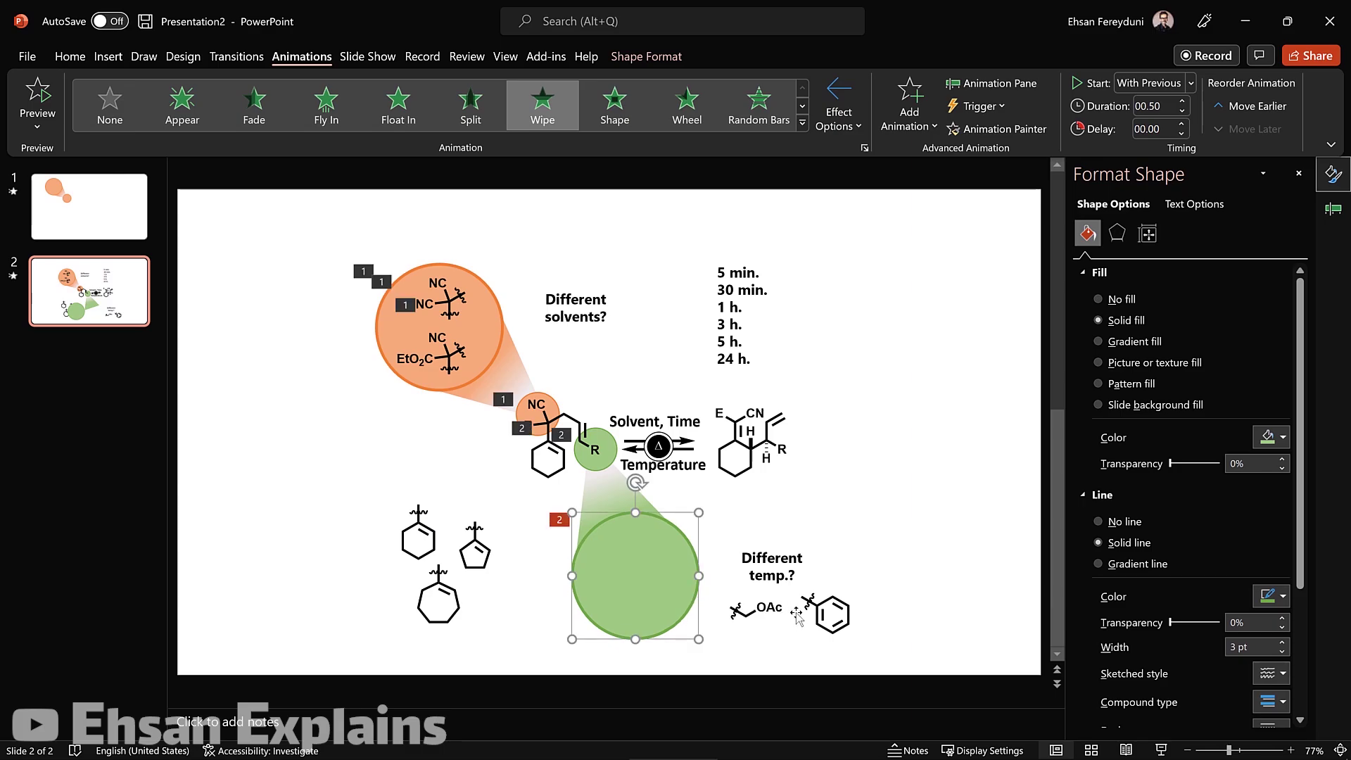
# Place the OAc and phenyl structures inside the large green circle, then start the slideshow from slide 2
pyautogui.moveTo(819, 614); pyautogui.dragTo(714, 596)
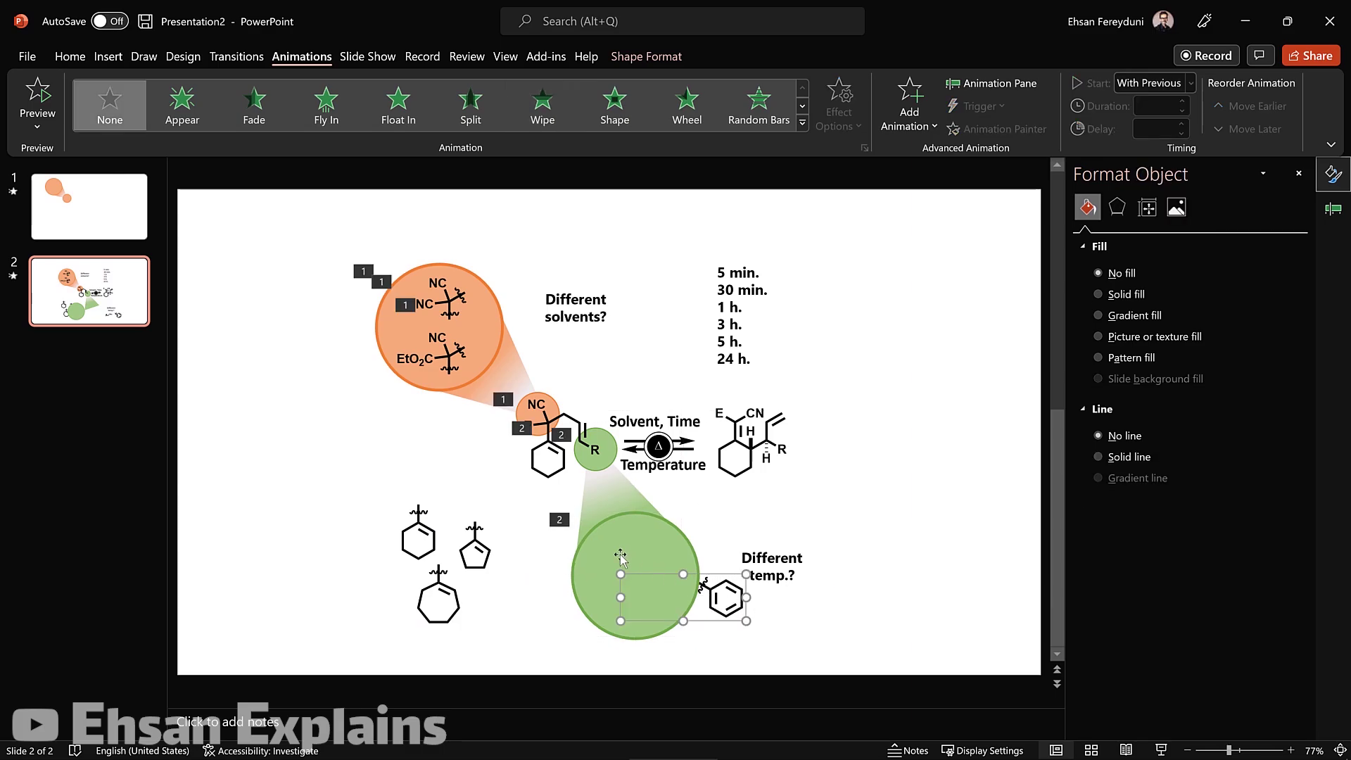
pyautogui.rightClick(729, 583)
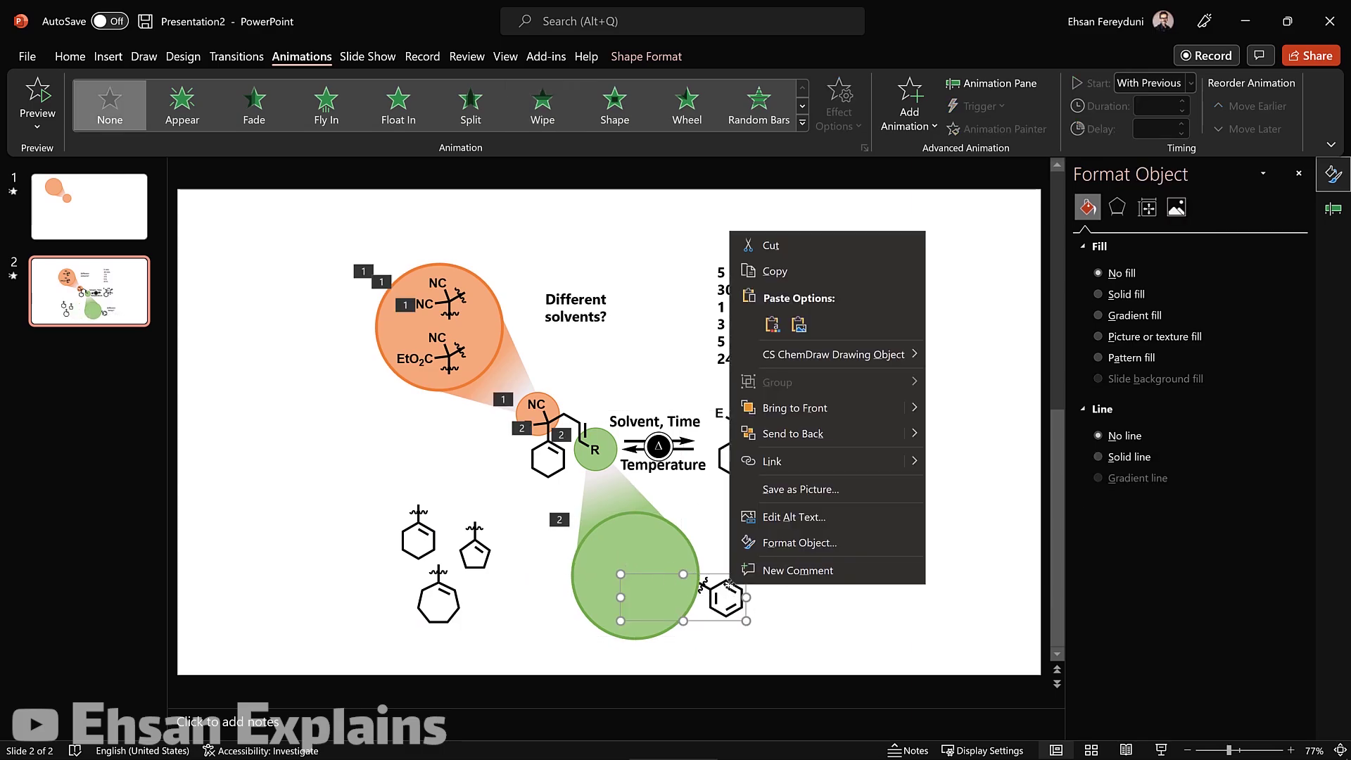
pyautogui.click(884, 416)
pyautogui.moveTo(725, 598); pyautogui.dragTo(681, 576)
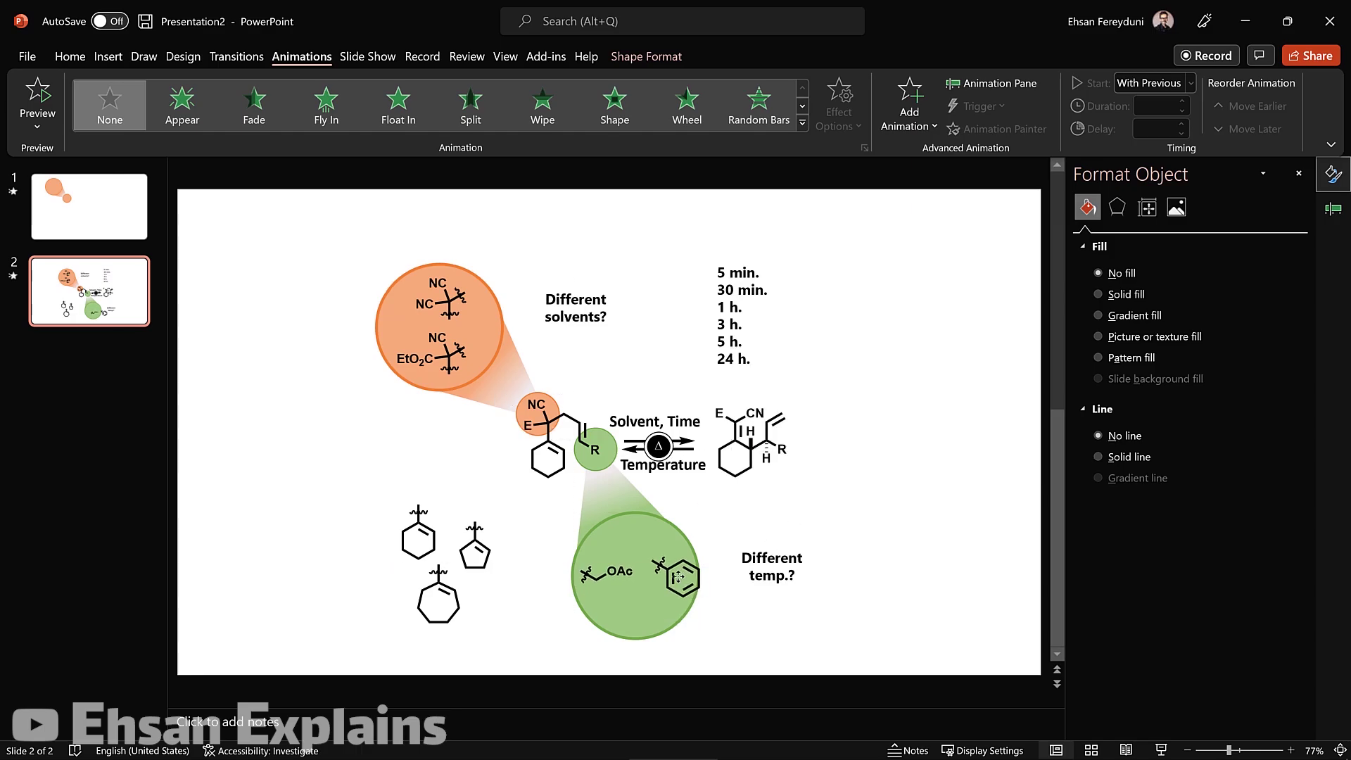
pyautogui.click(1011, 624)
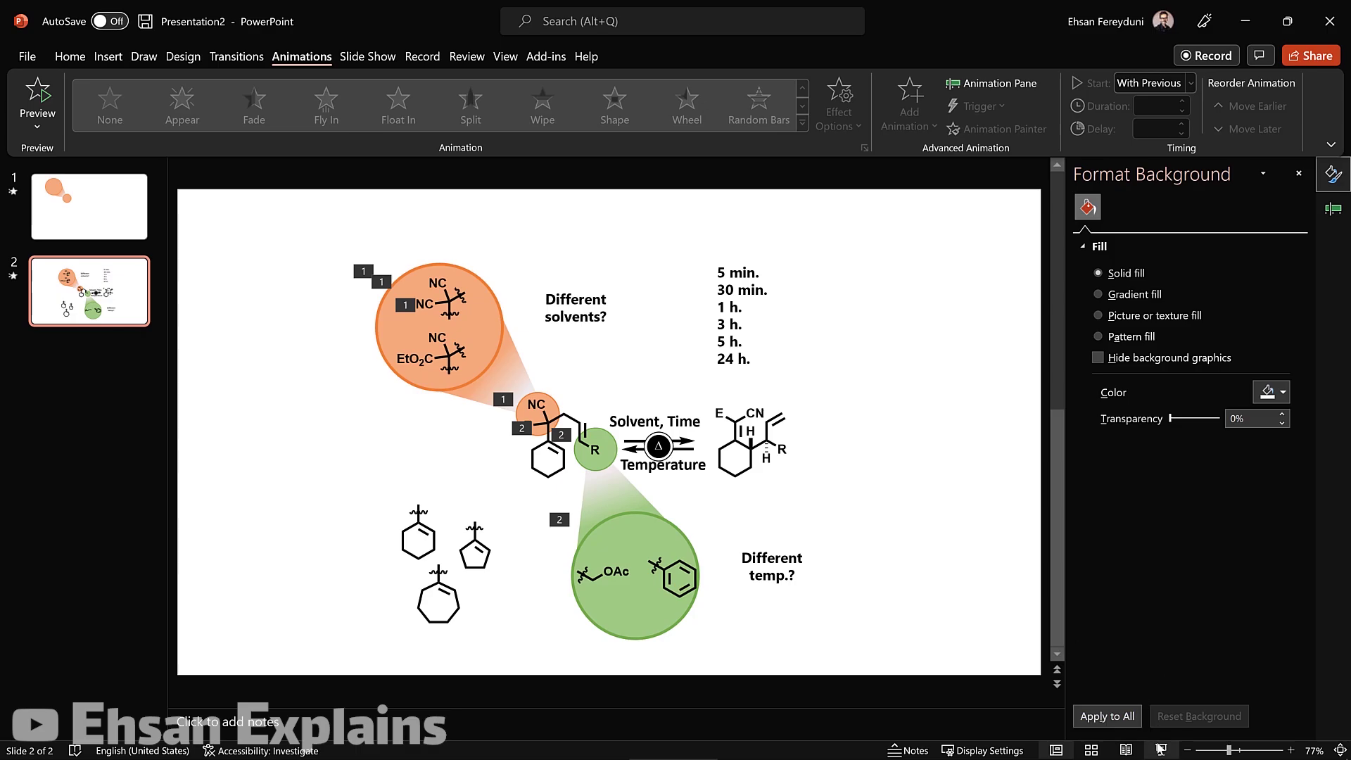
pyautogui.click(1160, 748)
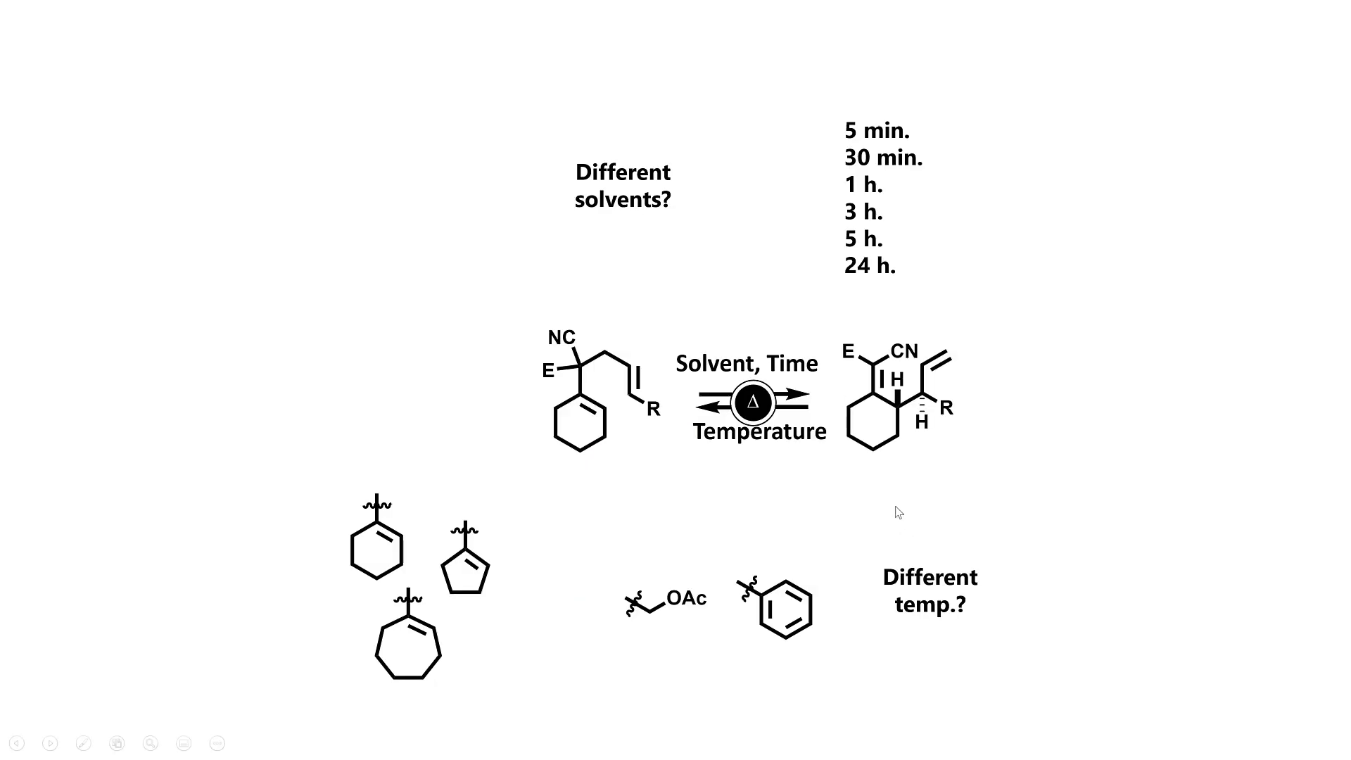
pyautogui.click(809, 410)
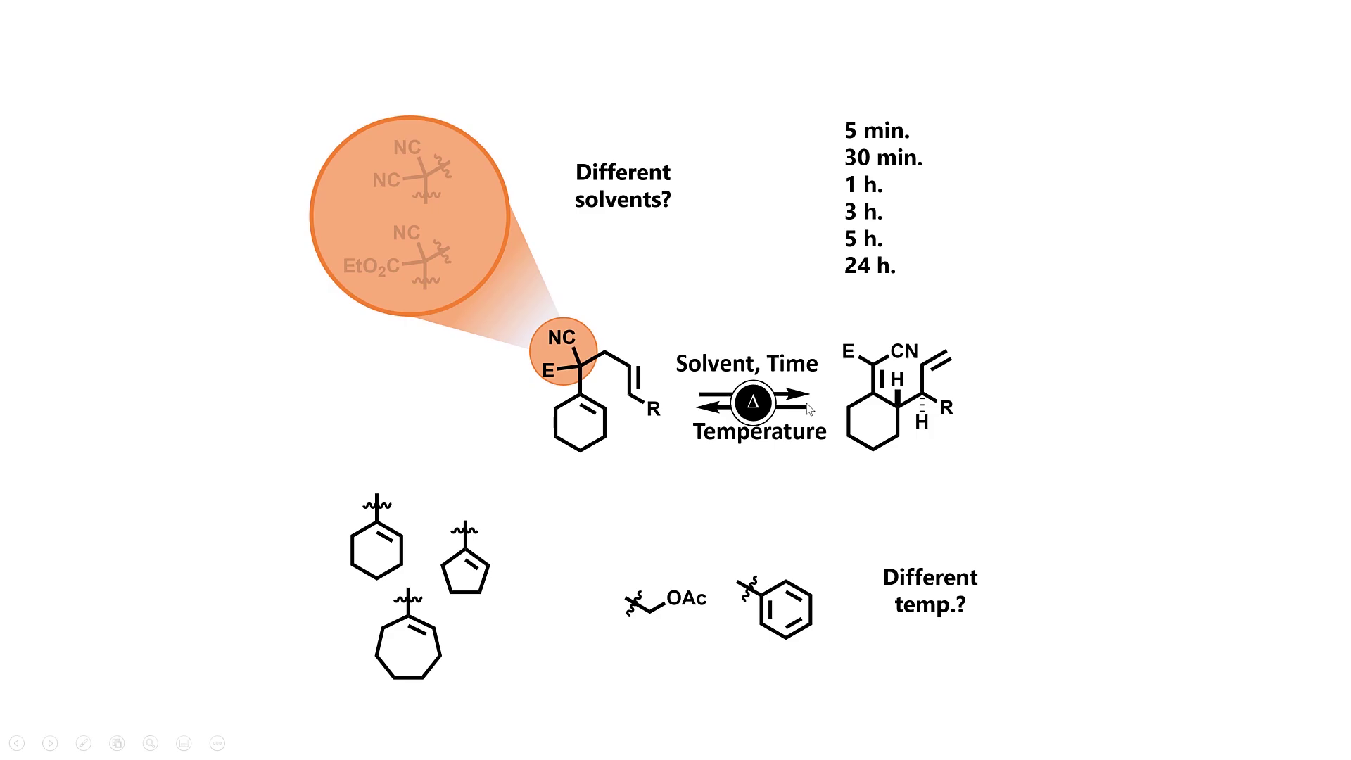
pyautogui.click(809, 410)
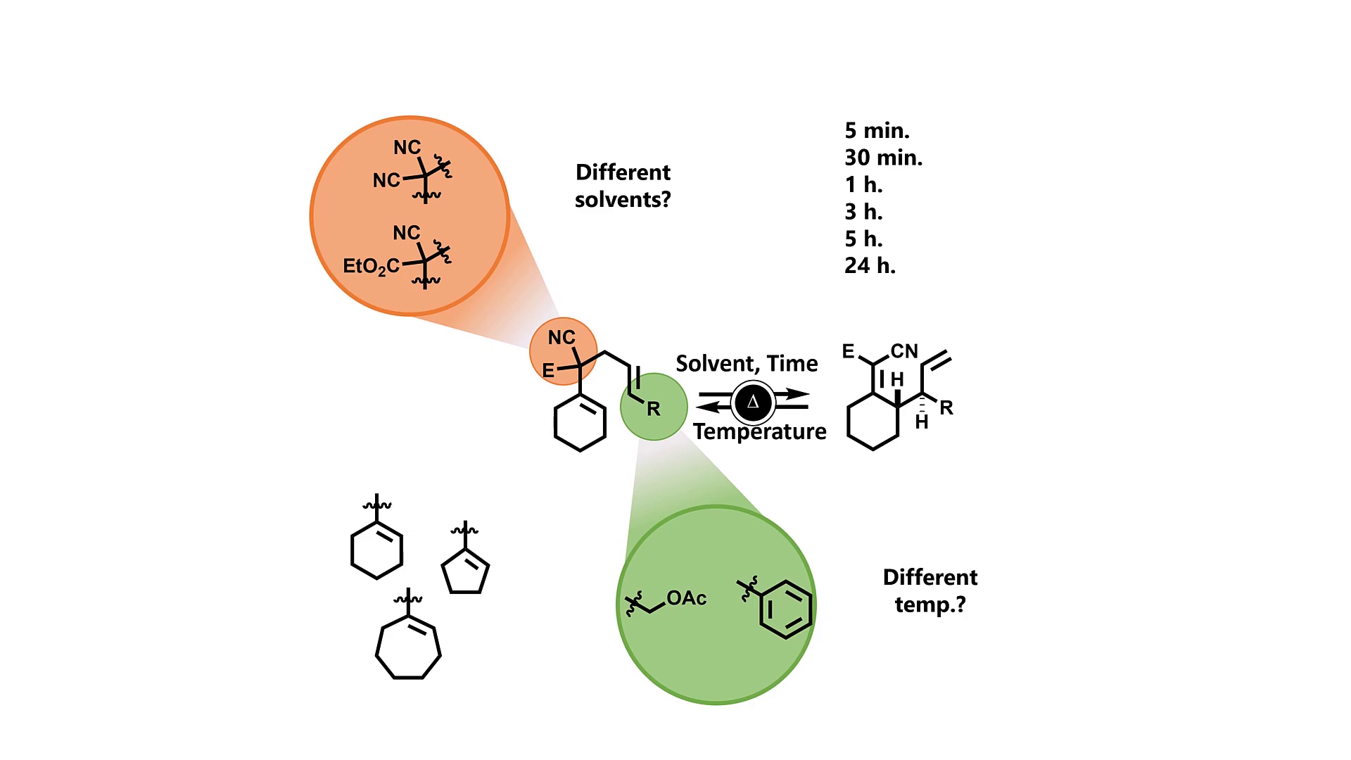
pyautogui.click(760, 537)
pyautogui.press('Left')
pyautogui.press('Left')
pyautogui.press('Left')
pyautogui.press('Right')
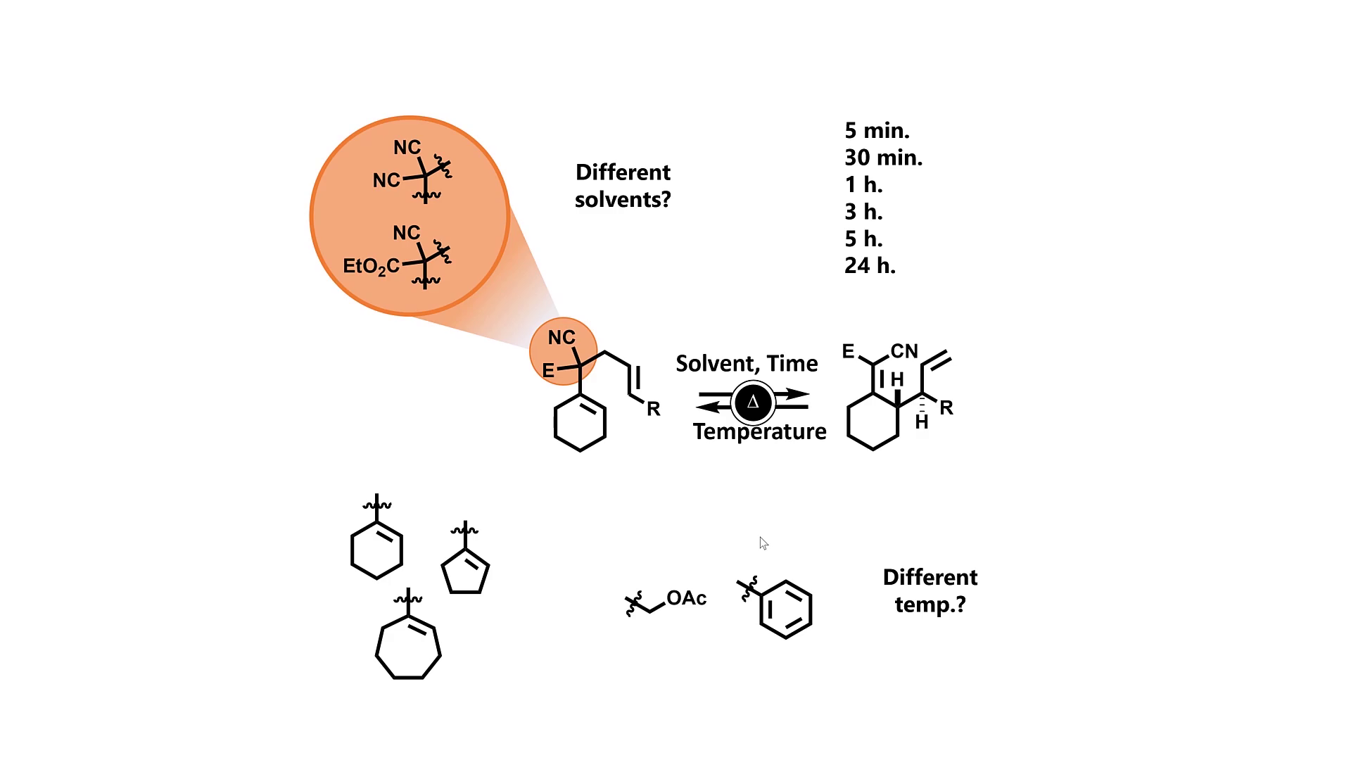
pyautogui.press('Right')
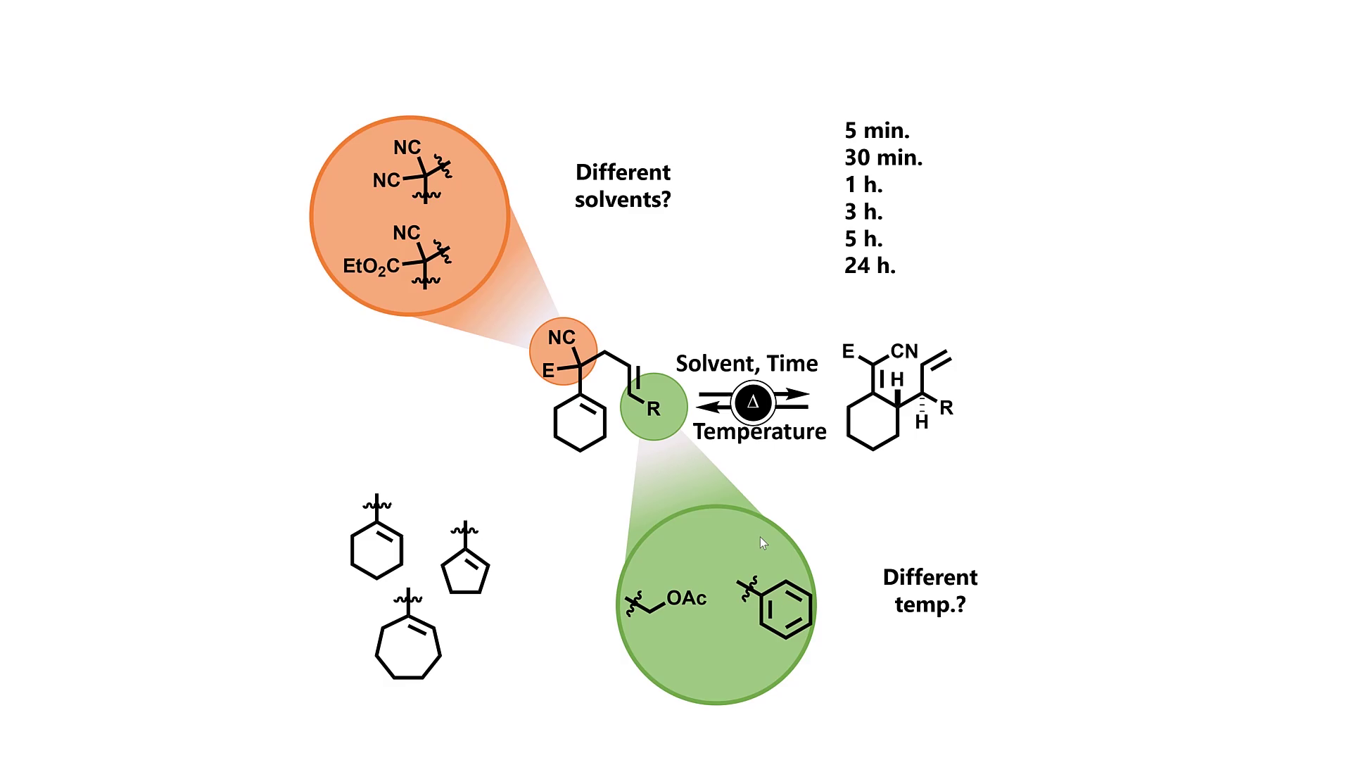
pyautogui.press('Escape')
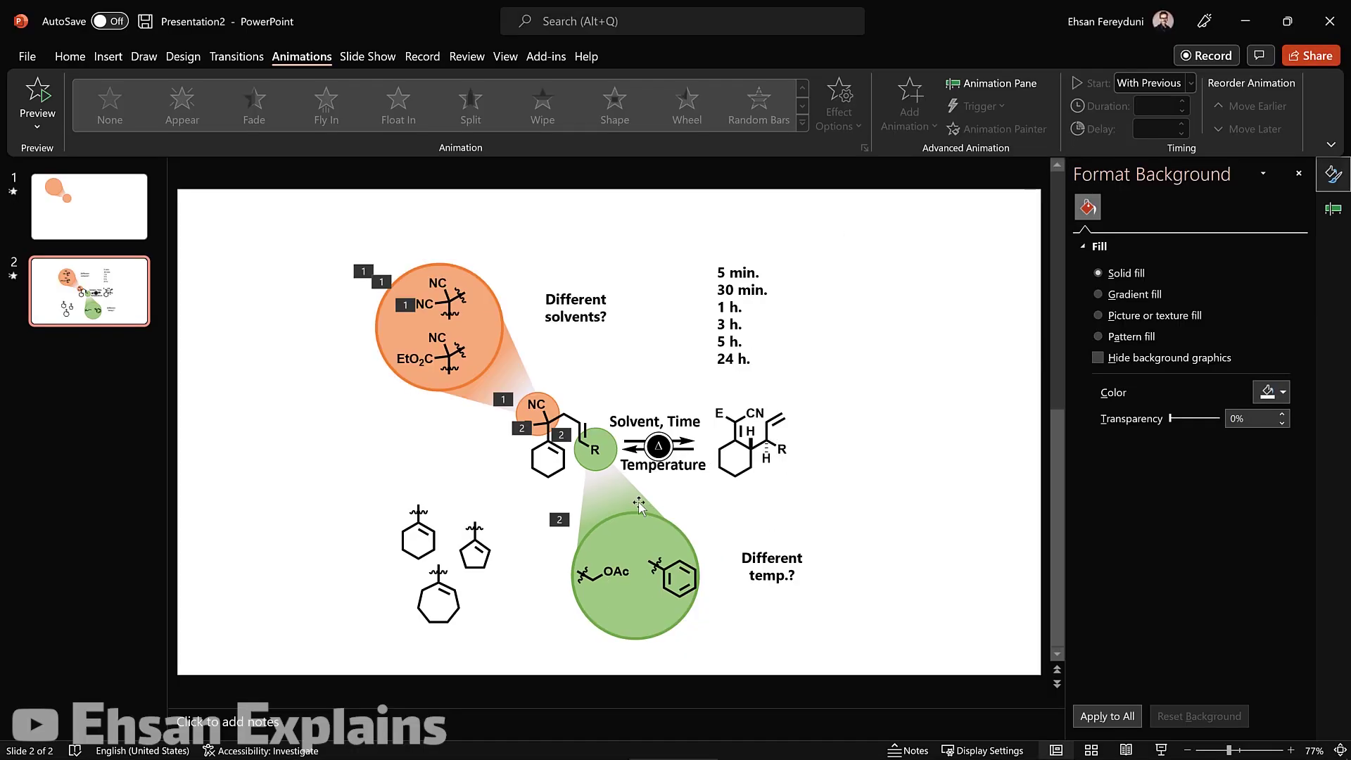
# Make the green gradient wedge wipe in From Top
pyautogui.click(614, 489)
pyautogui.click(614, 489)
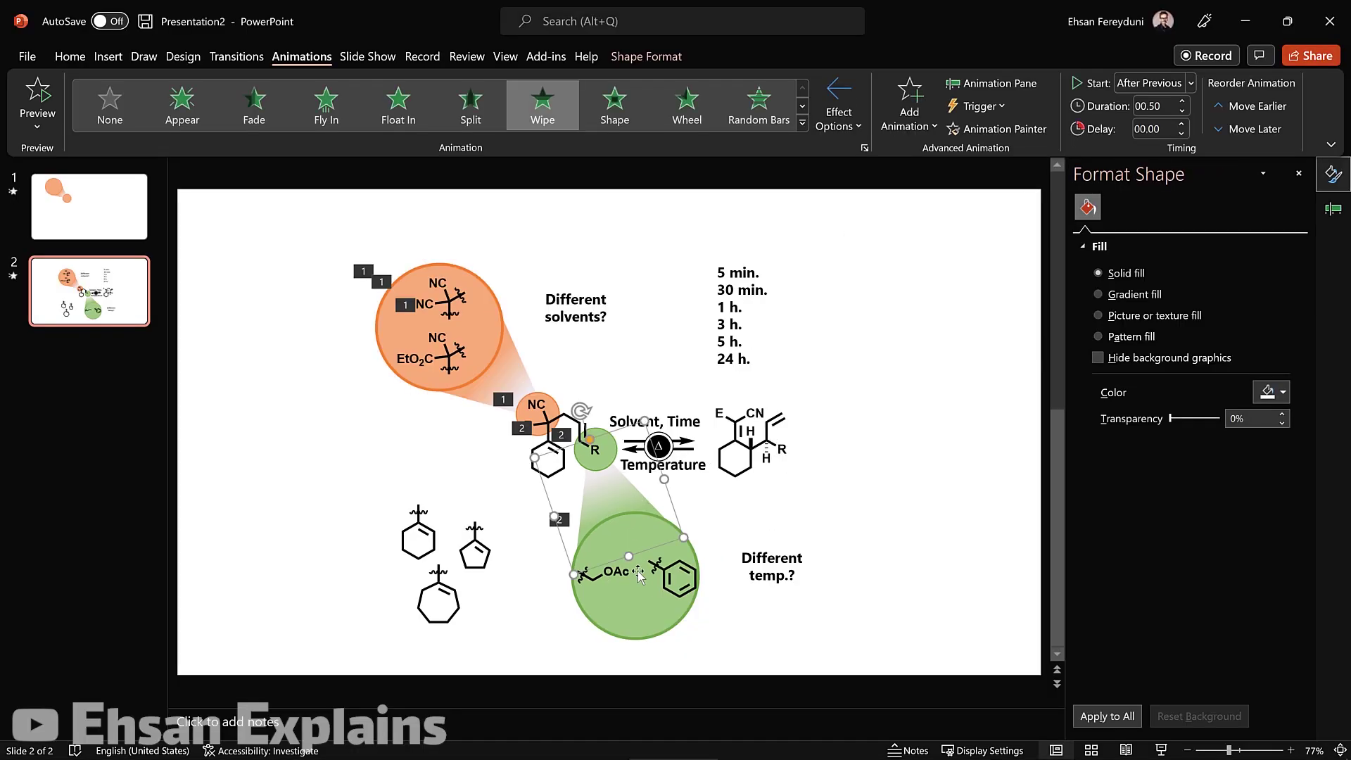
pyautogui.click(616, 497)
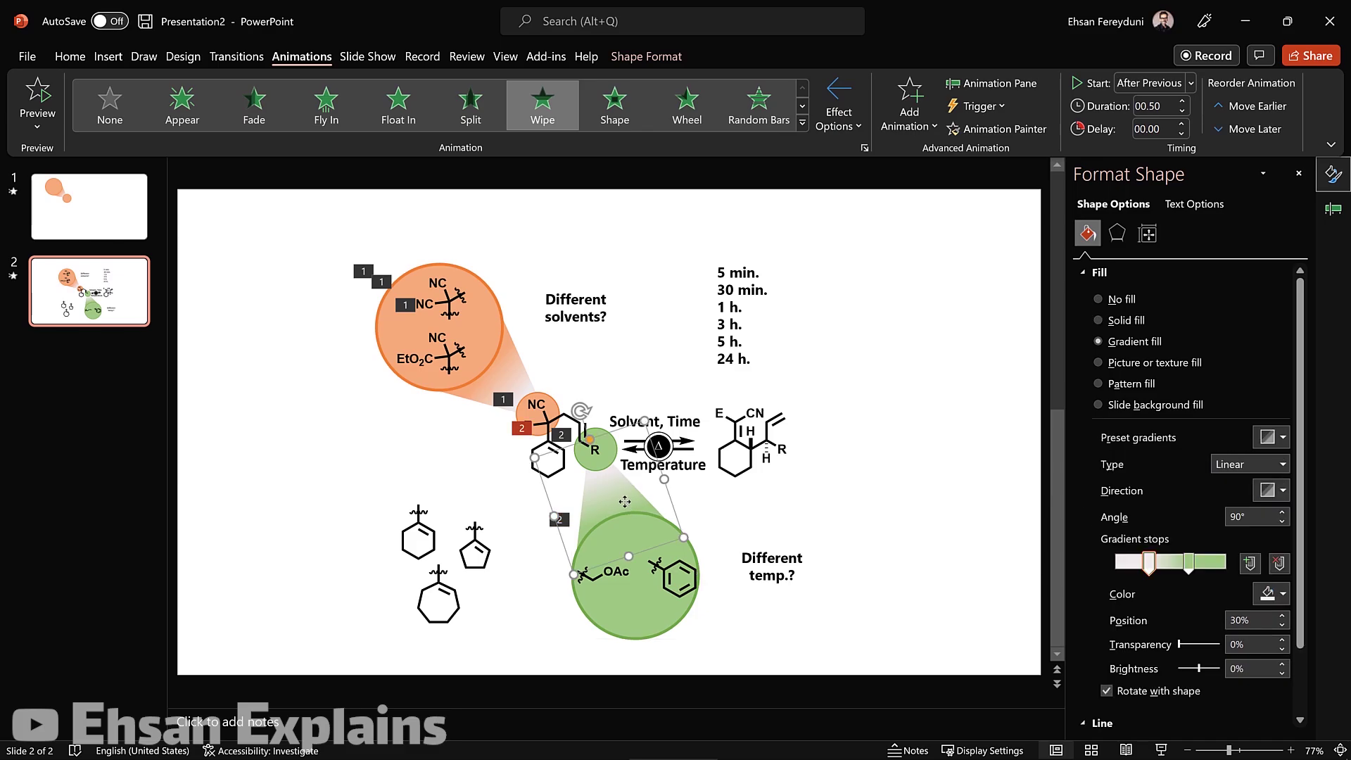
pyautogui.click(854, 121)
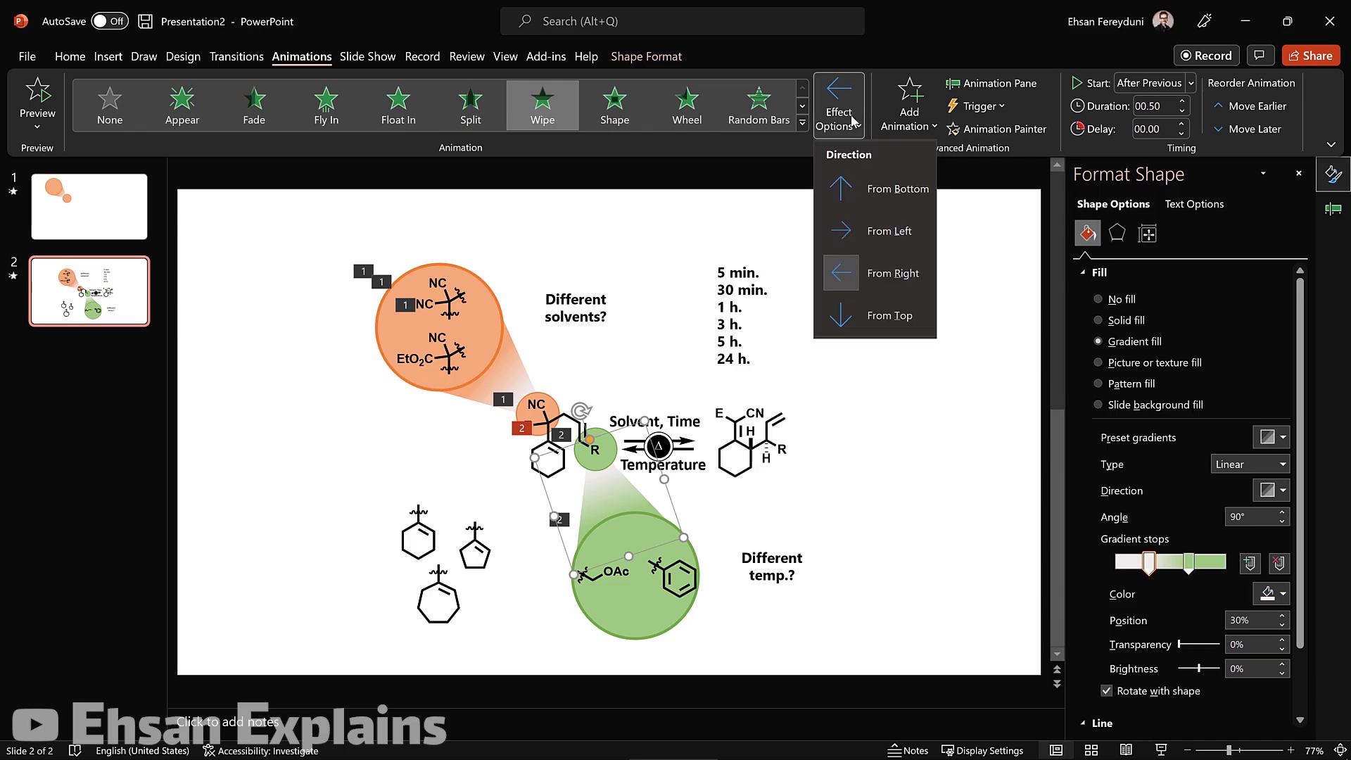
pyautogui.click(890, 316)
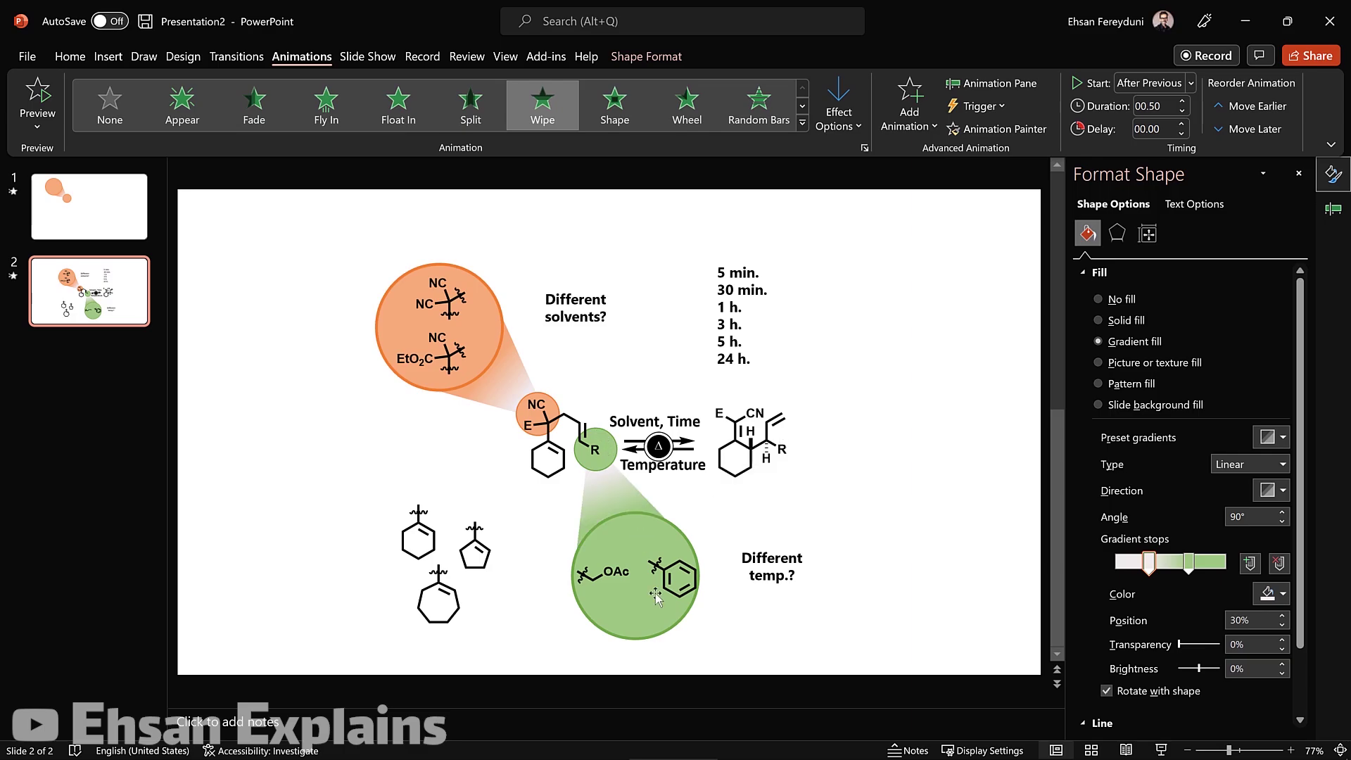
# Make the large green circle wipe in From Top, then replay slide 2's slideshow
pyautogui.click(642, 622)
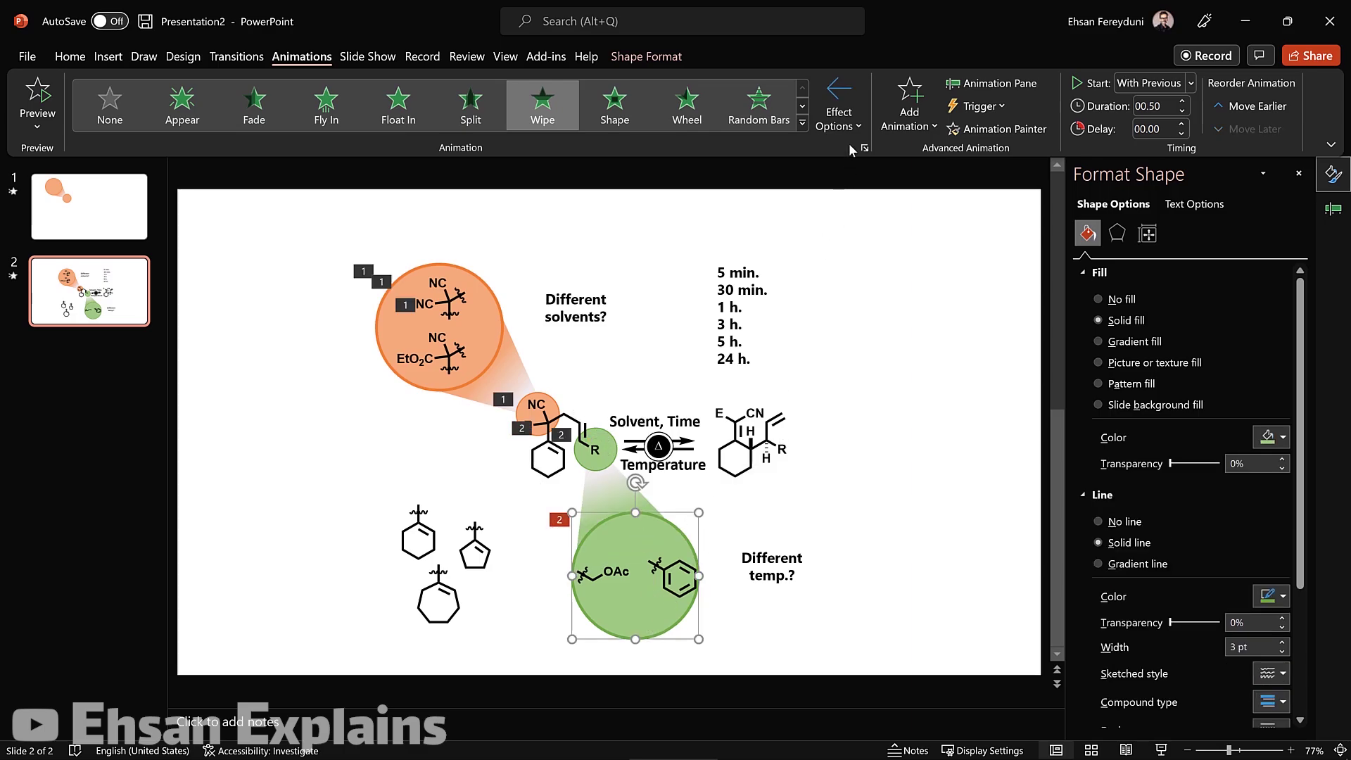
pyautogui.click(857, 112)
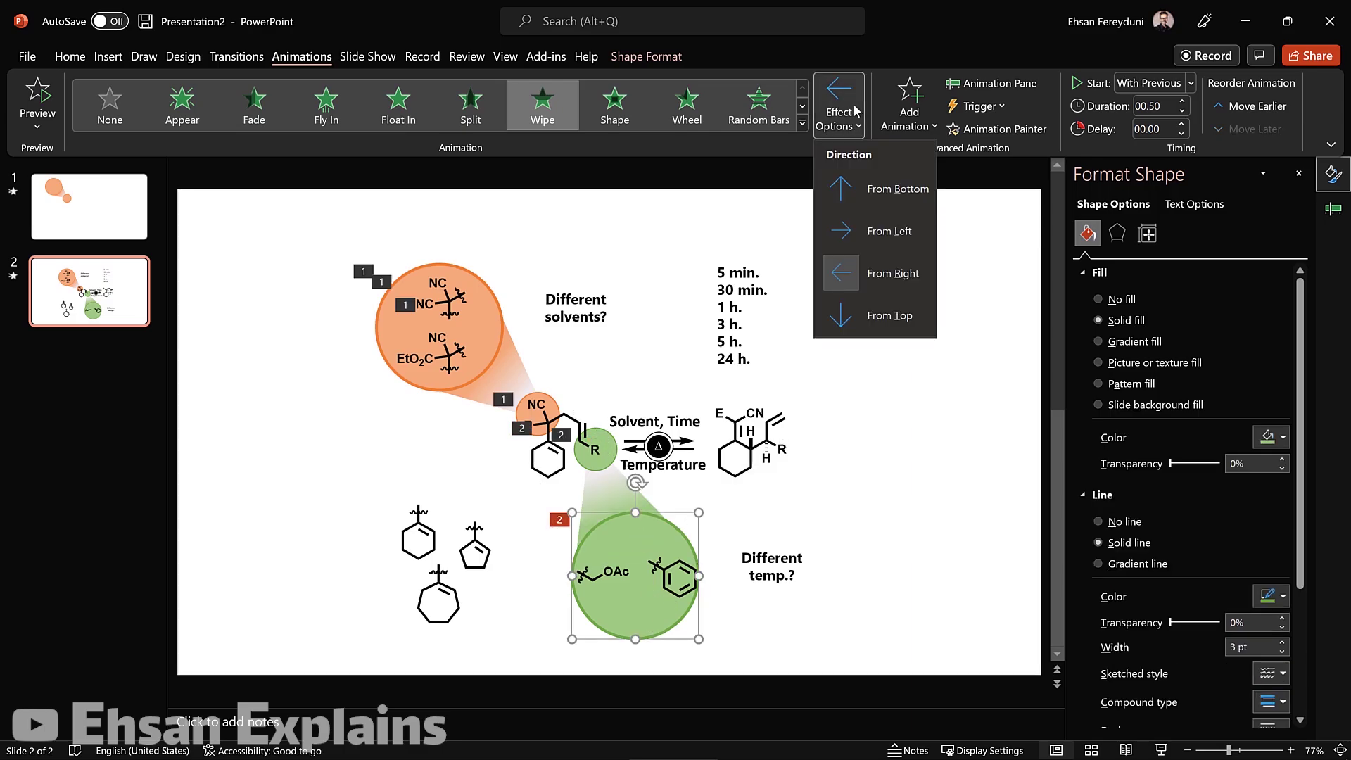
pyautogui.click(870, 316)
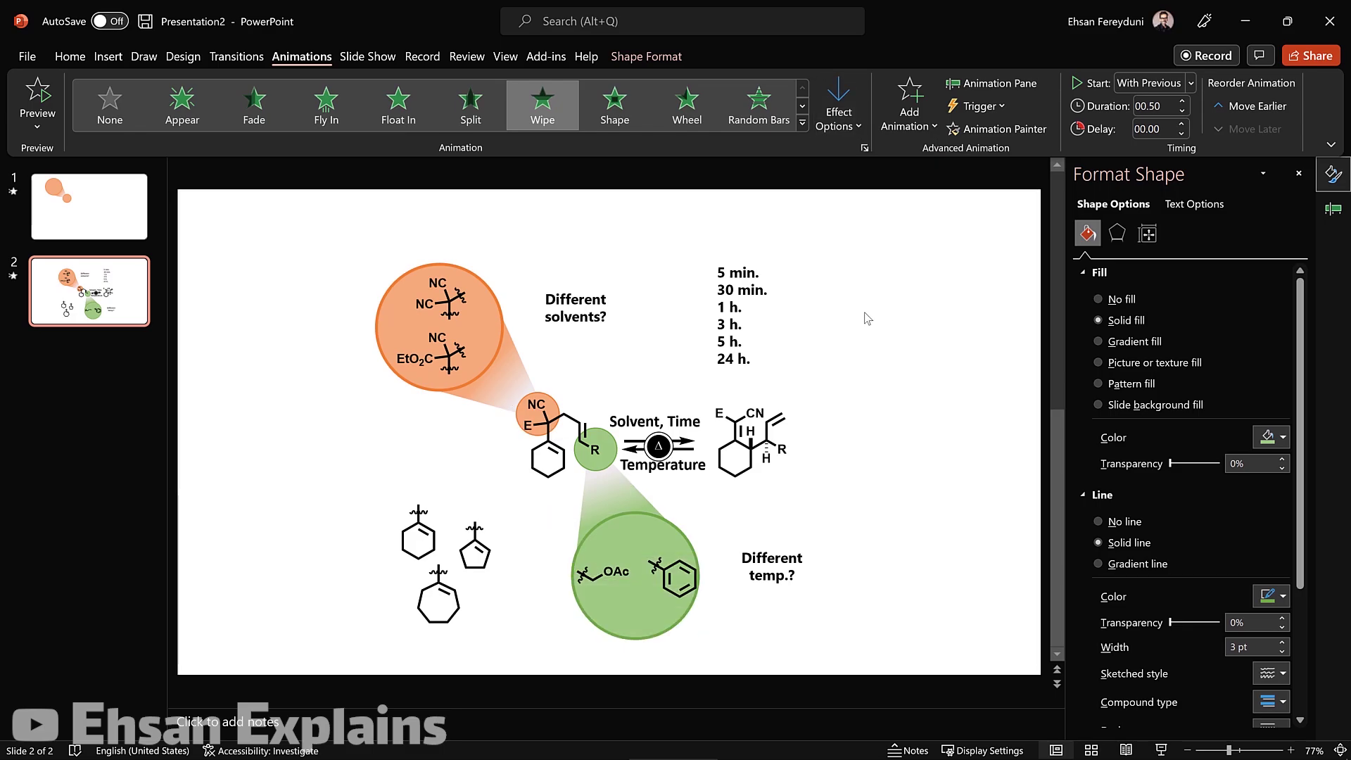
pyautogui.click(974, 591)
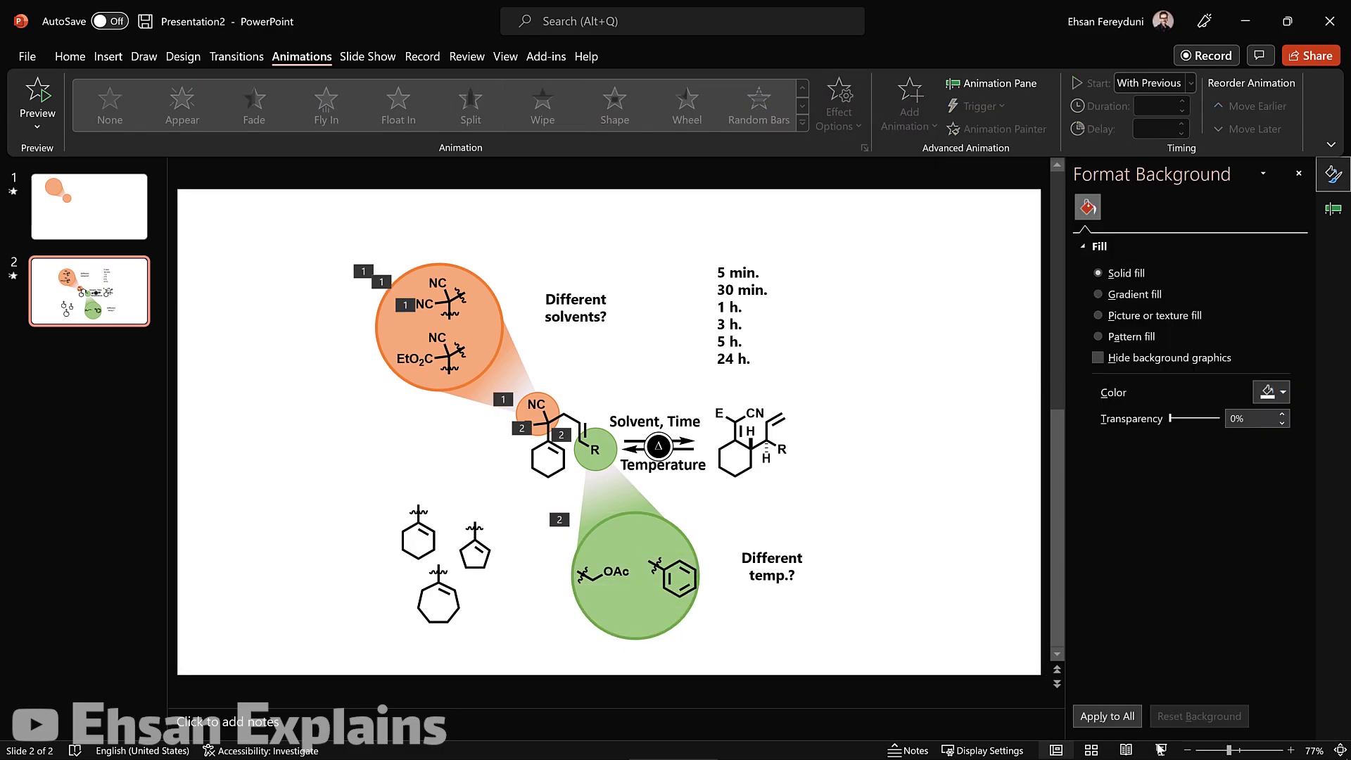
pyautogui.click(1161, 750)
pyautogui.click(1074, 403)
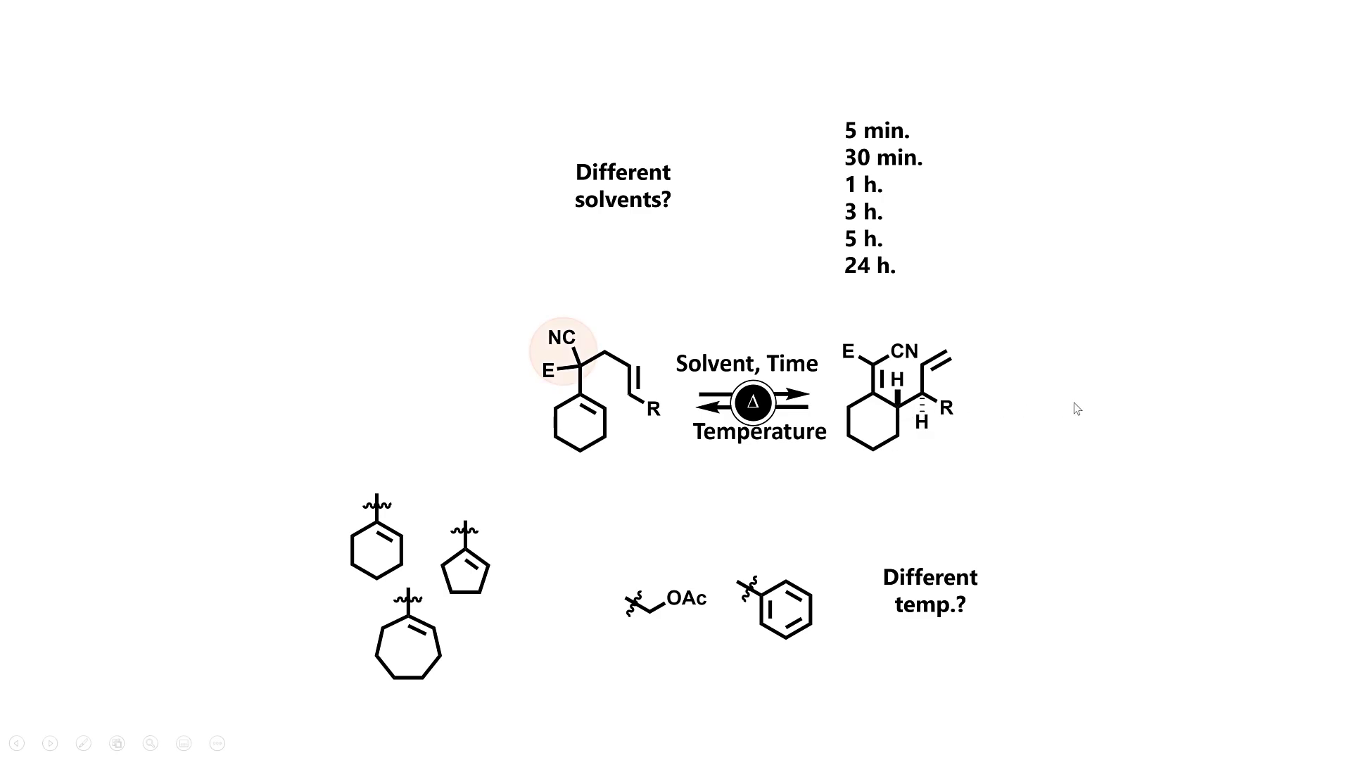
pyautogui.click(1074, 403)
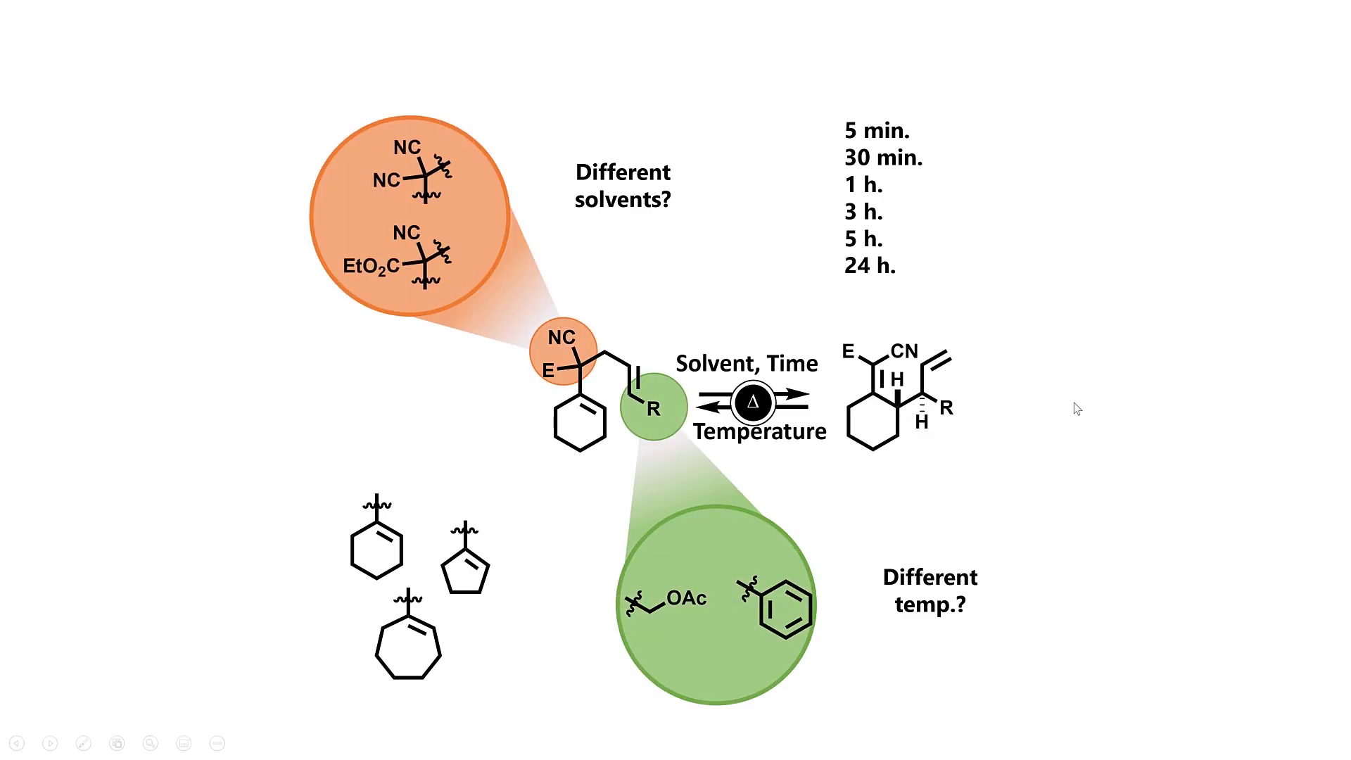
pyautogui.press('Escape')
pyautogui.click(647, 586)
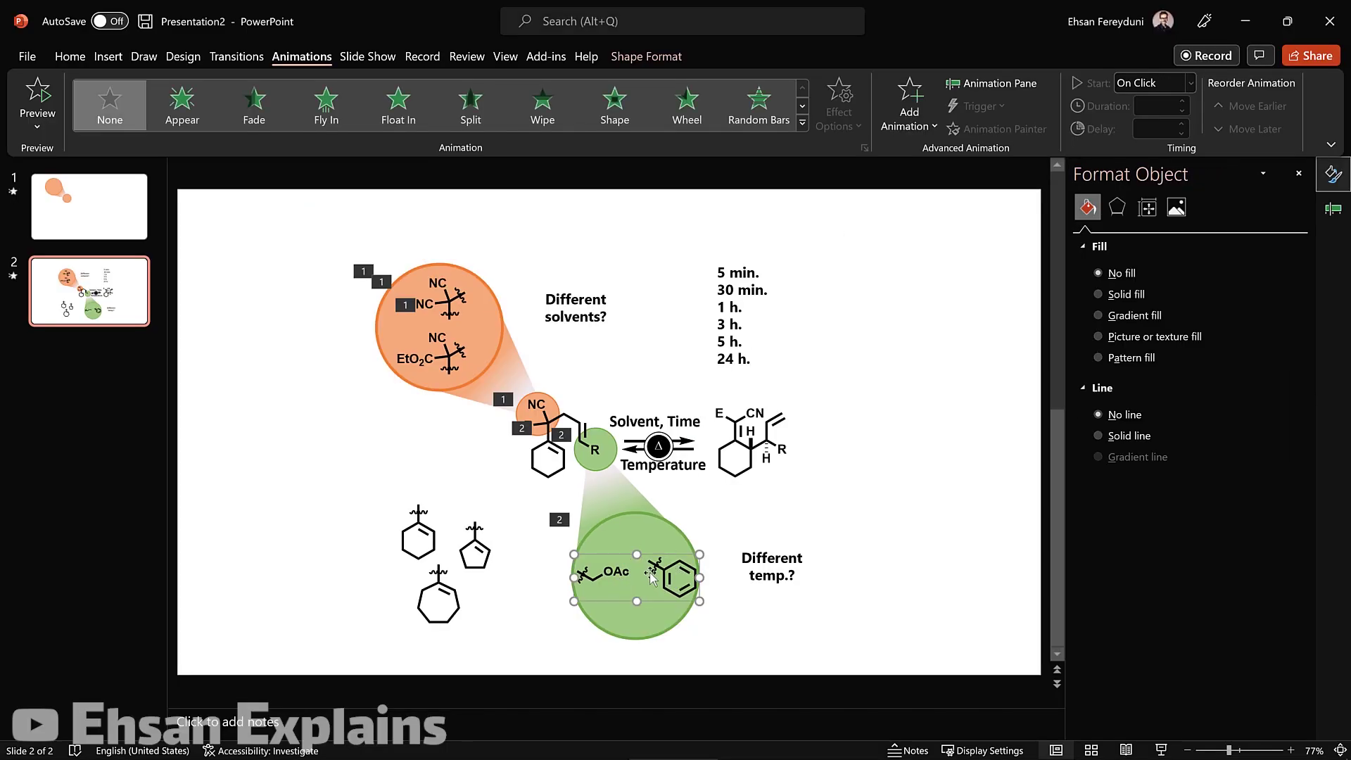
# Give the OAc and phenyl structures (Object 76) a Fade entrance starting After Previous
pyautogui.click(254, 112)
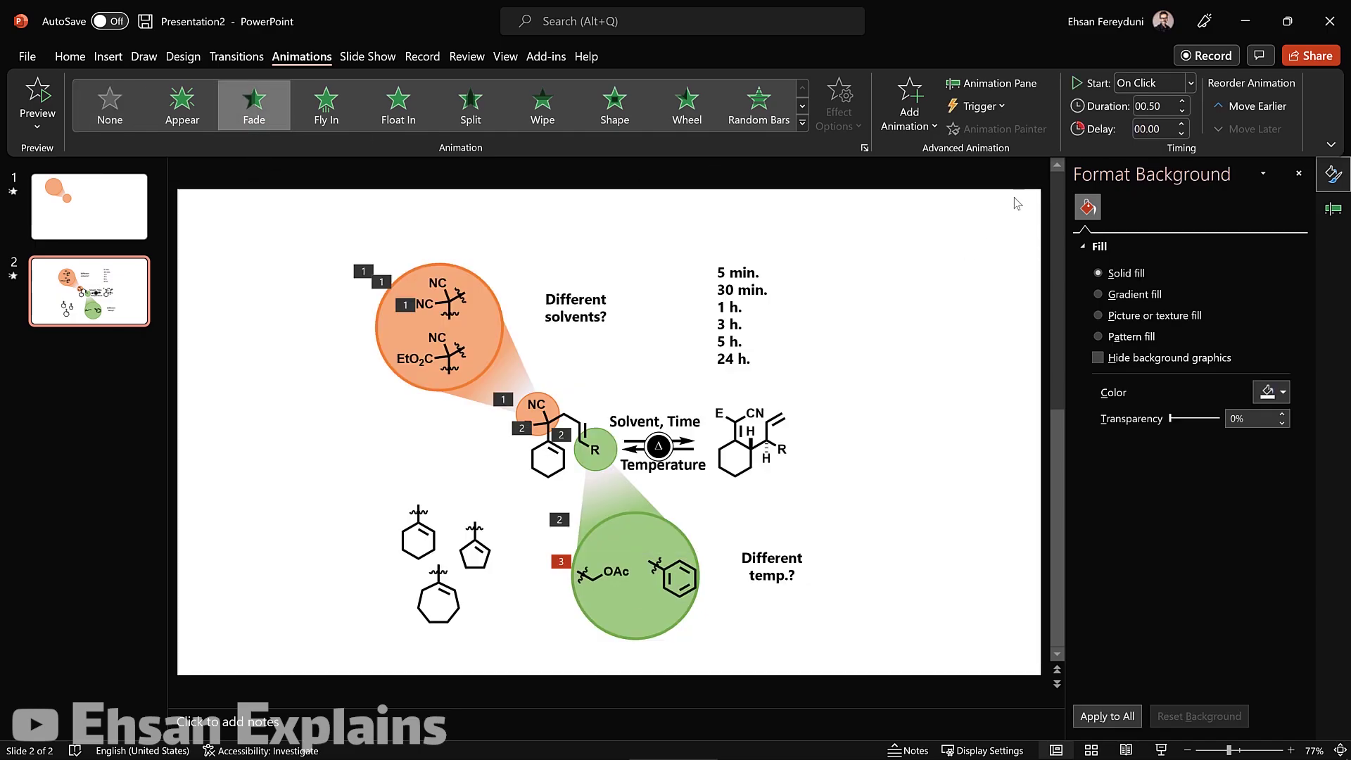
pyautogui.click(993, 84)
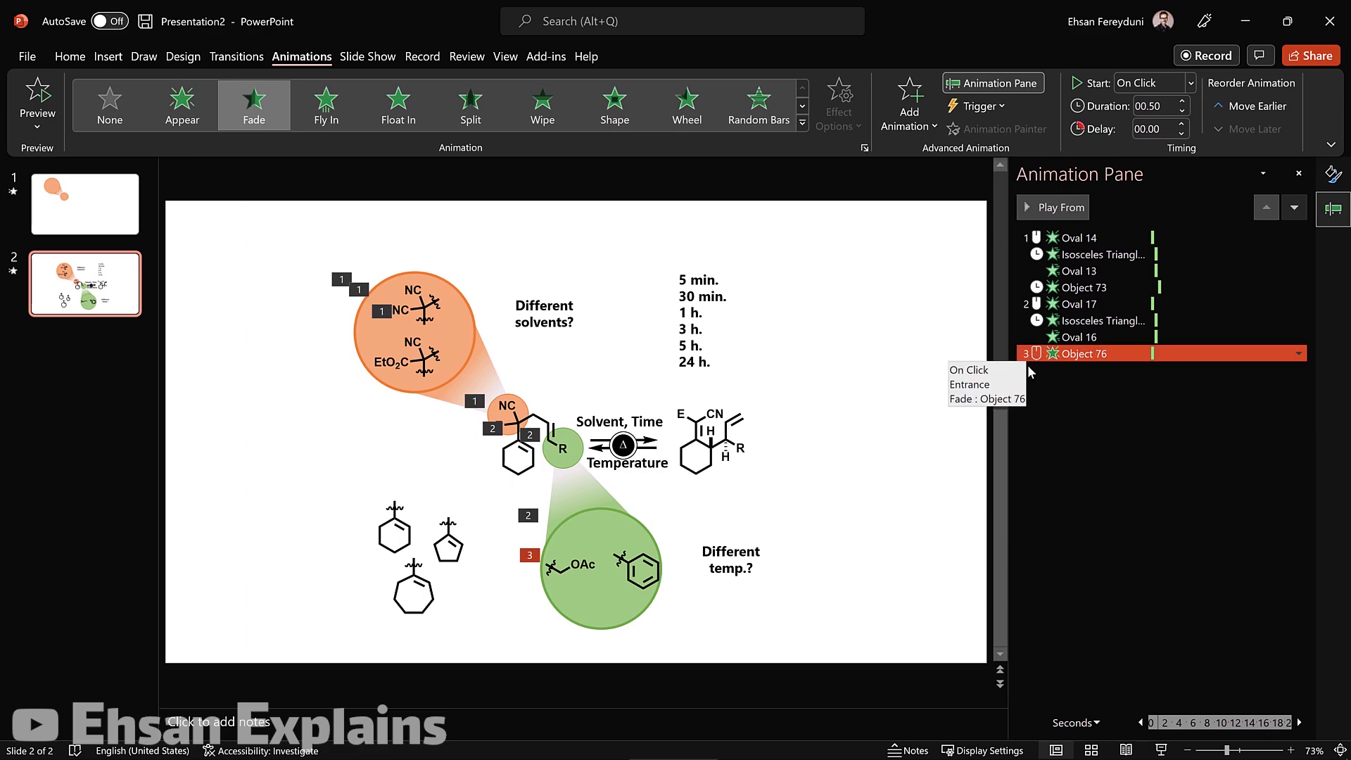
pyautogui.rightClick(1112, 354)
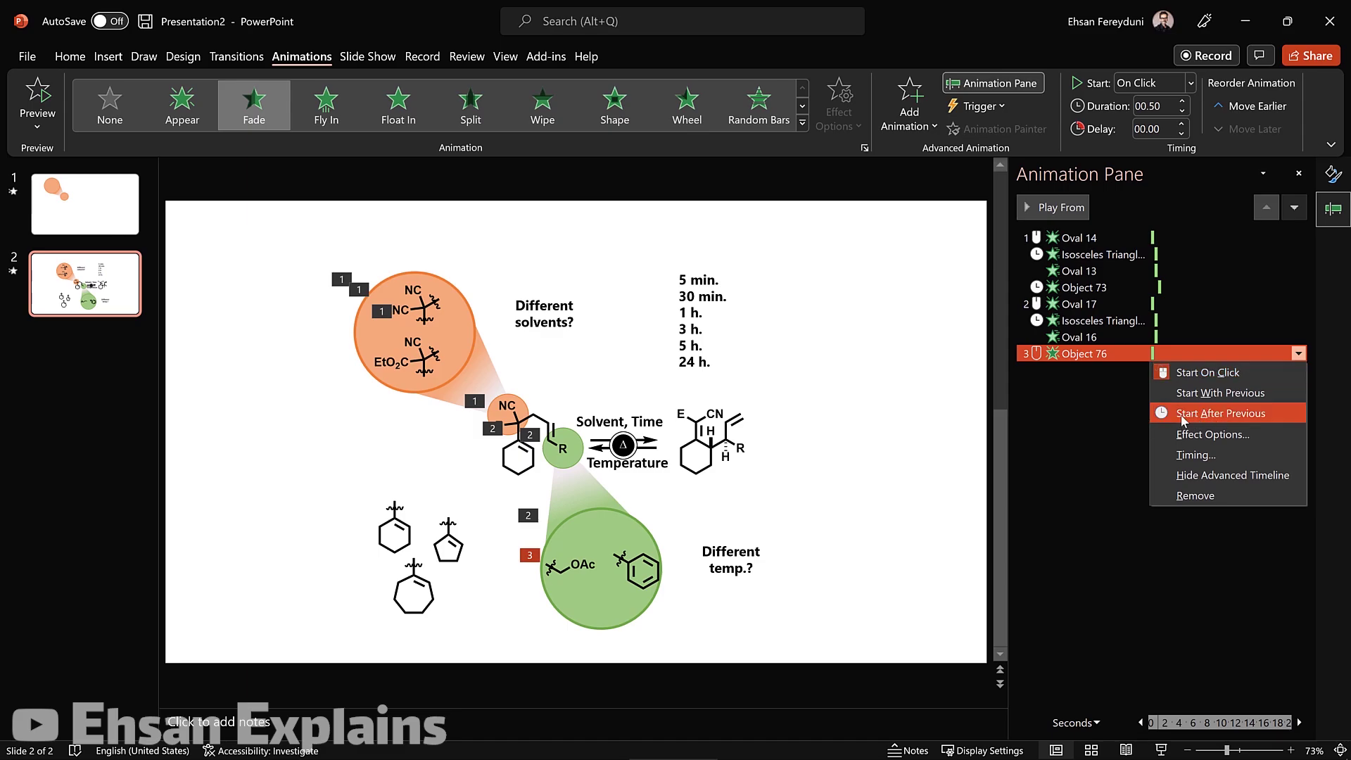
pyautogui.click(1244, 416)
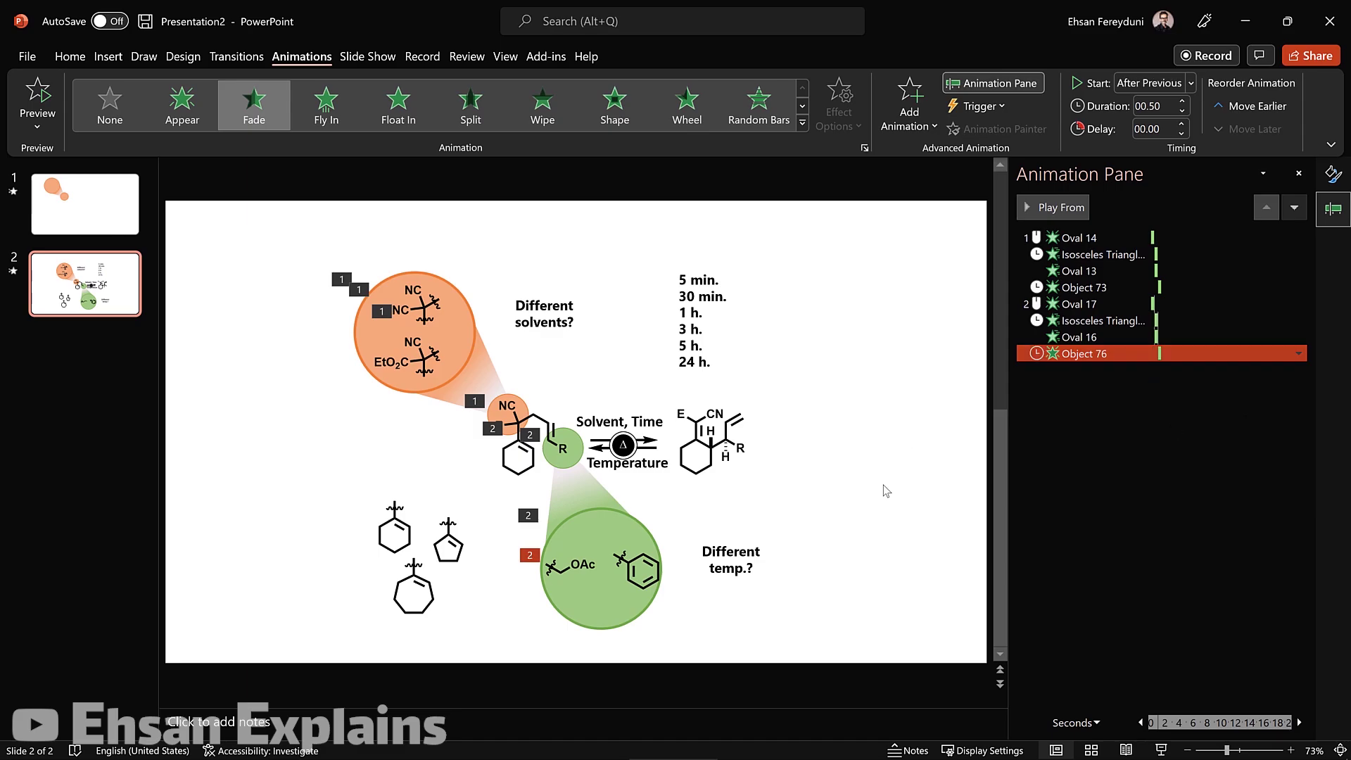
# Check the structures' selection, then start the slideshow from slide 2
pyautogui.click(832, 518)
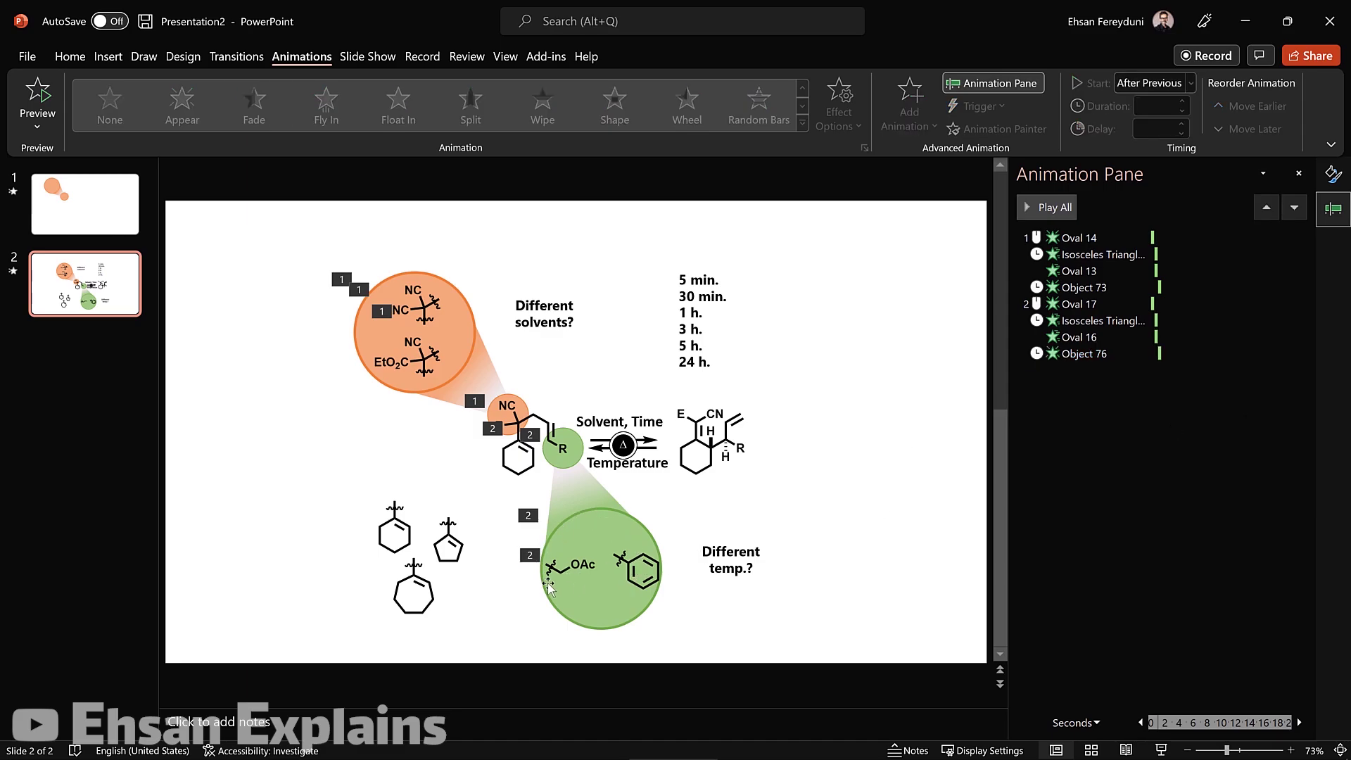
pyautogui.click(595, 572)
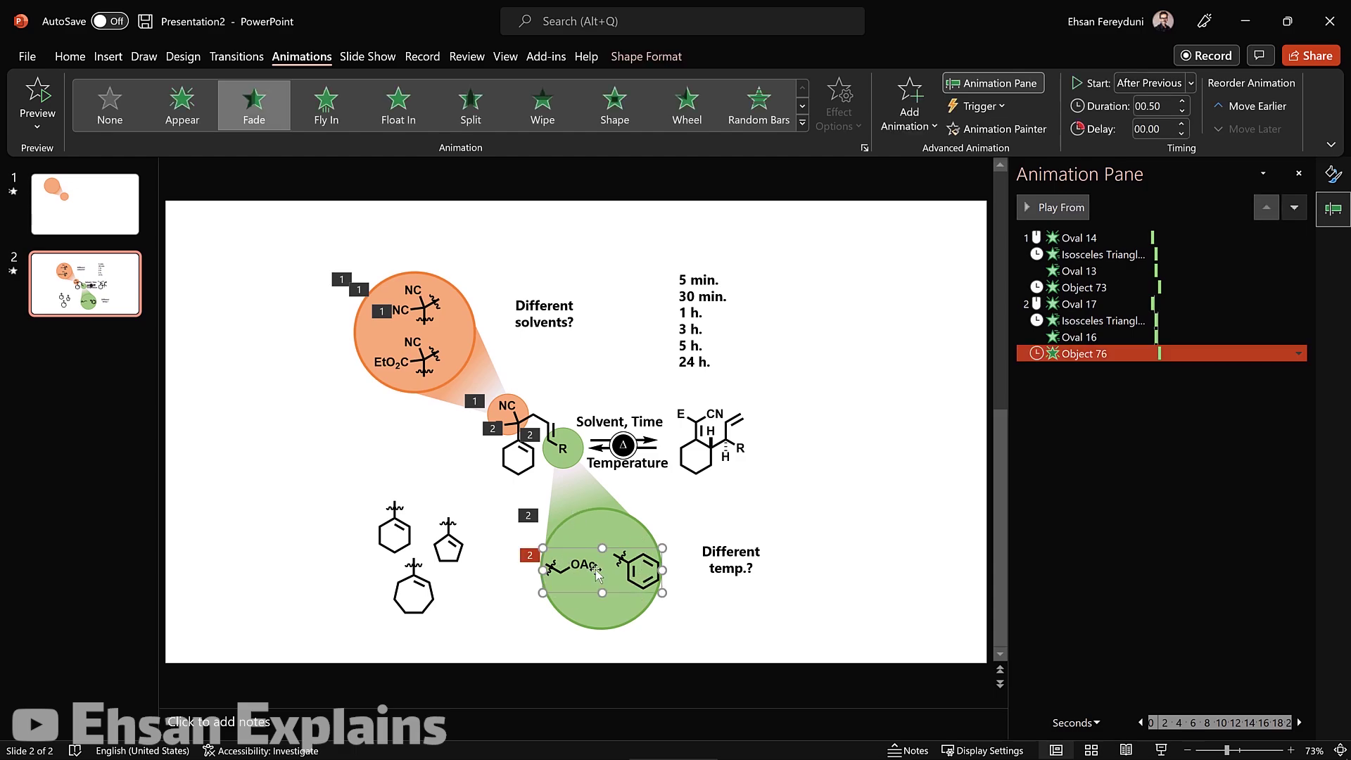
pyautogui.click(721, 629)
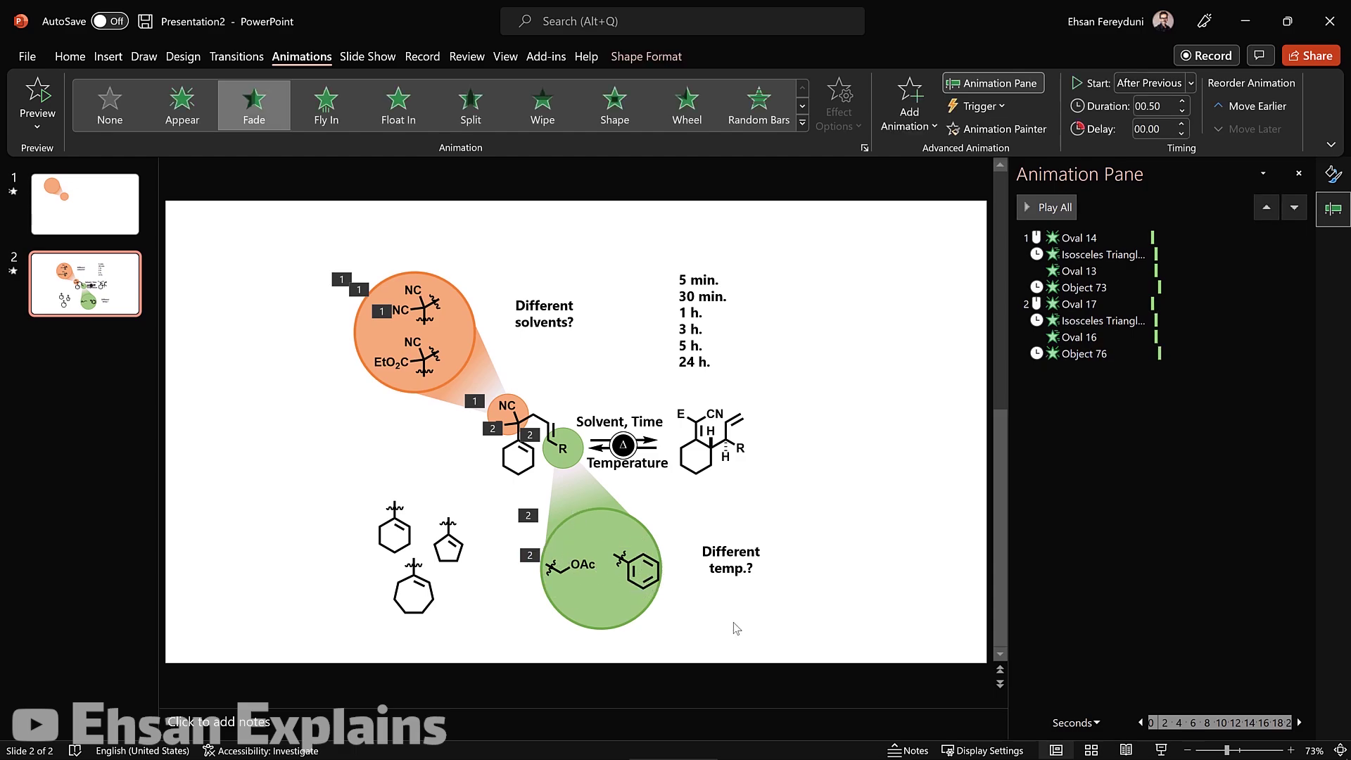
pyautogui.click(1162, 751)
# Advance the slideshow to show the orange callout, then the green callout with its OAc and phenyl structures
pyautogui.click(1071, 327)
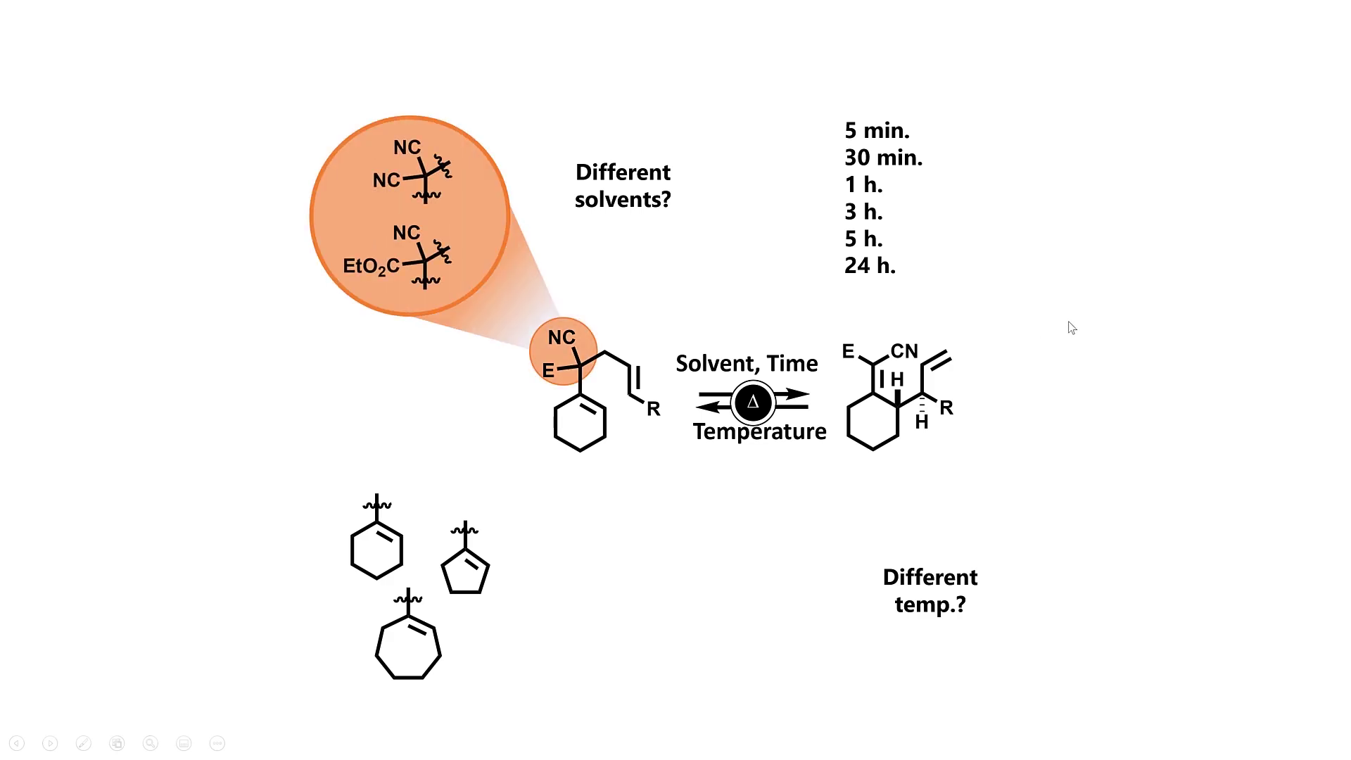
pyautogui.press('Right')
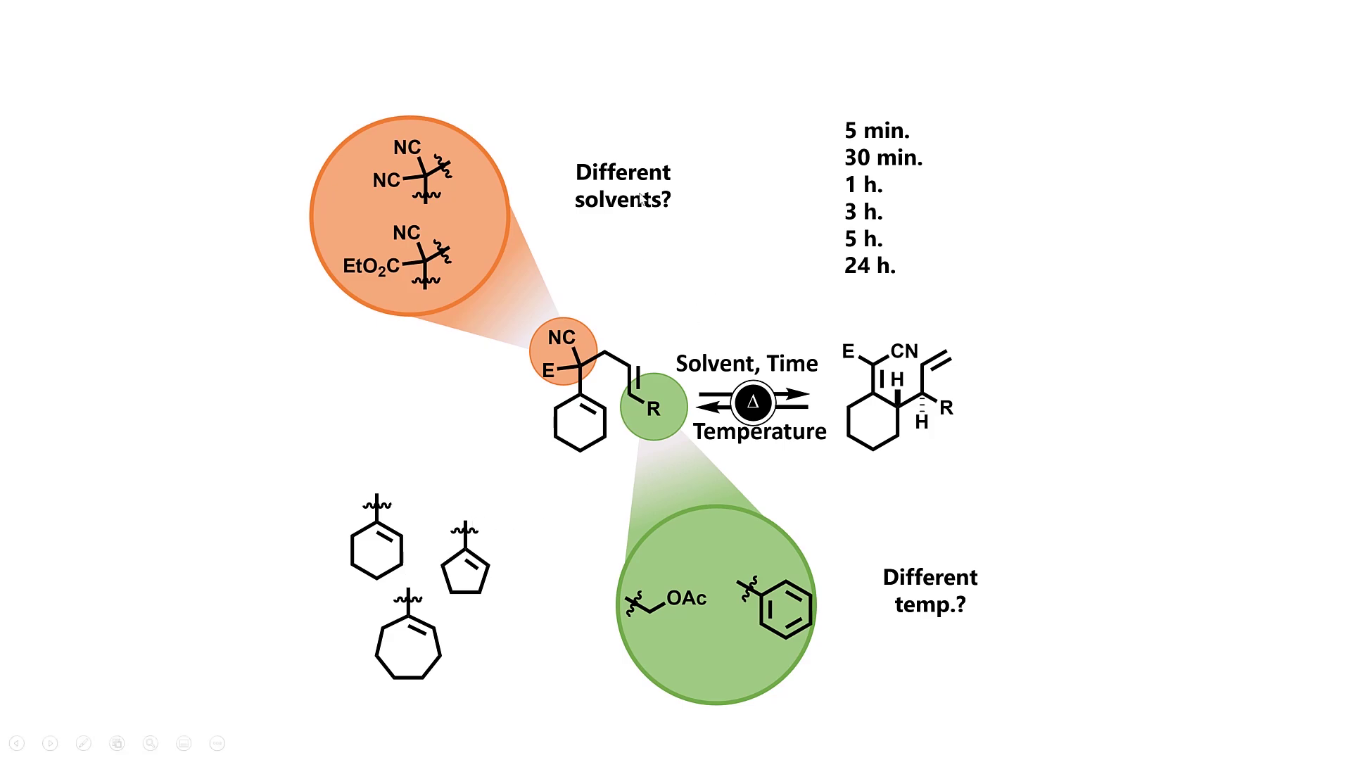
# Exit the slideshow and return to Normal view on slide 2
pyautogui.press('Escape')
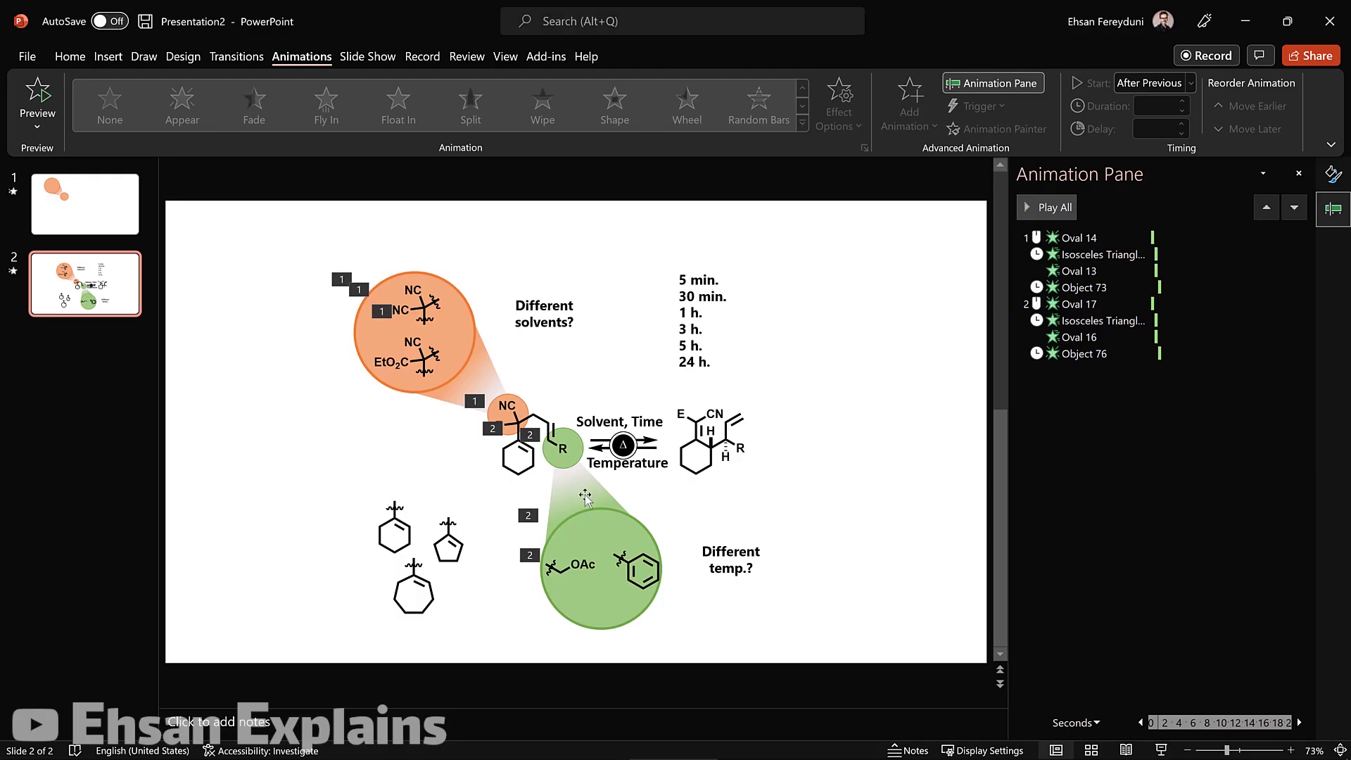
pyautogui.click(585, 497)
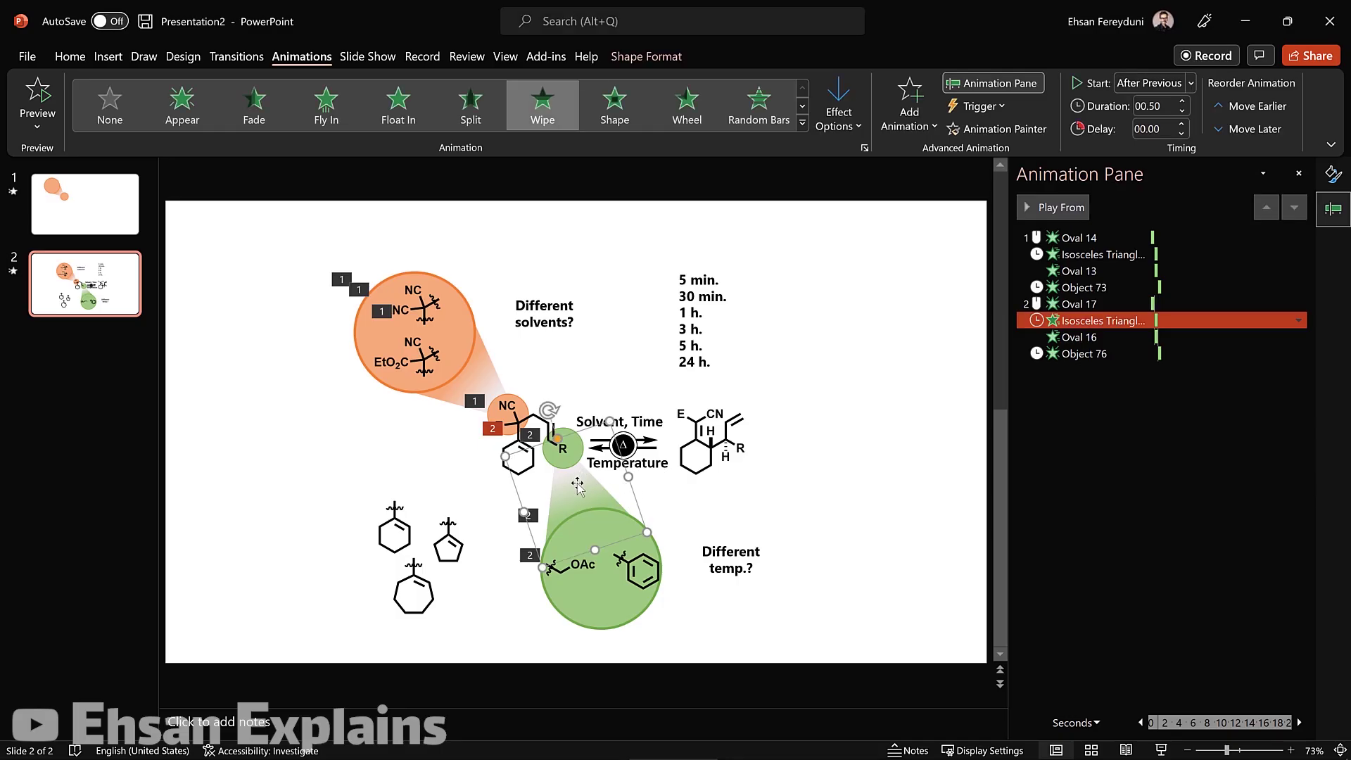
pyautogui.keyDown('shift'); pyautogui.click(605, 618); pyautogui.keyUp('shift')
pyautogui.moveTo(605, 618); pyautogui.dragTo(672, 615)
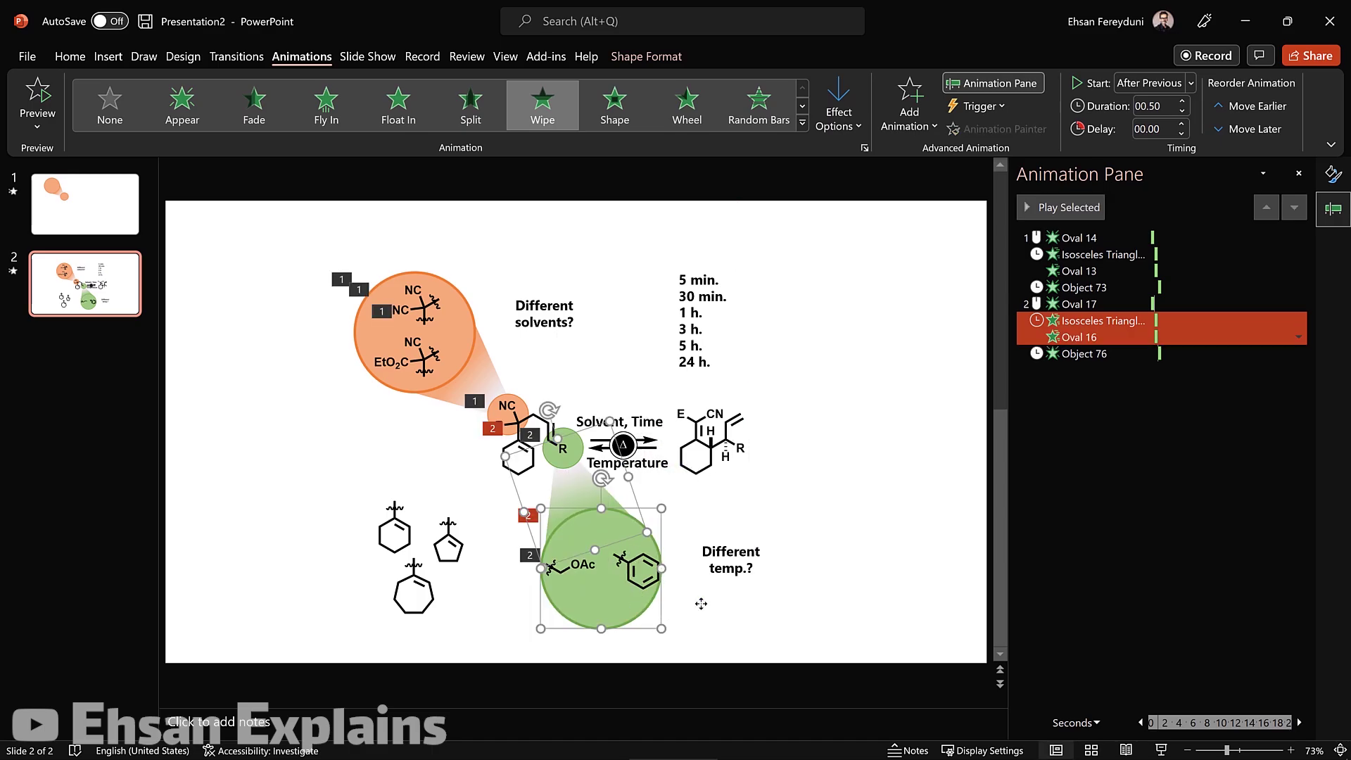
pyautogui.moveTo(626, 618); pyautogui.dragTo(712, 626)
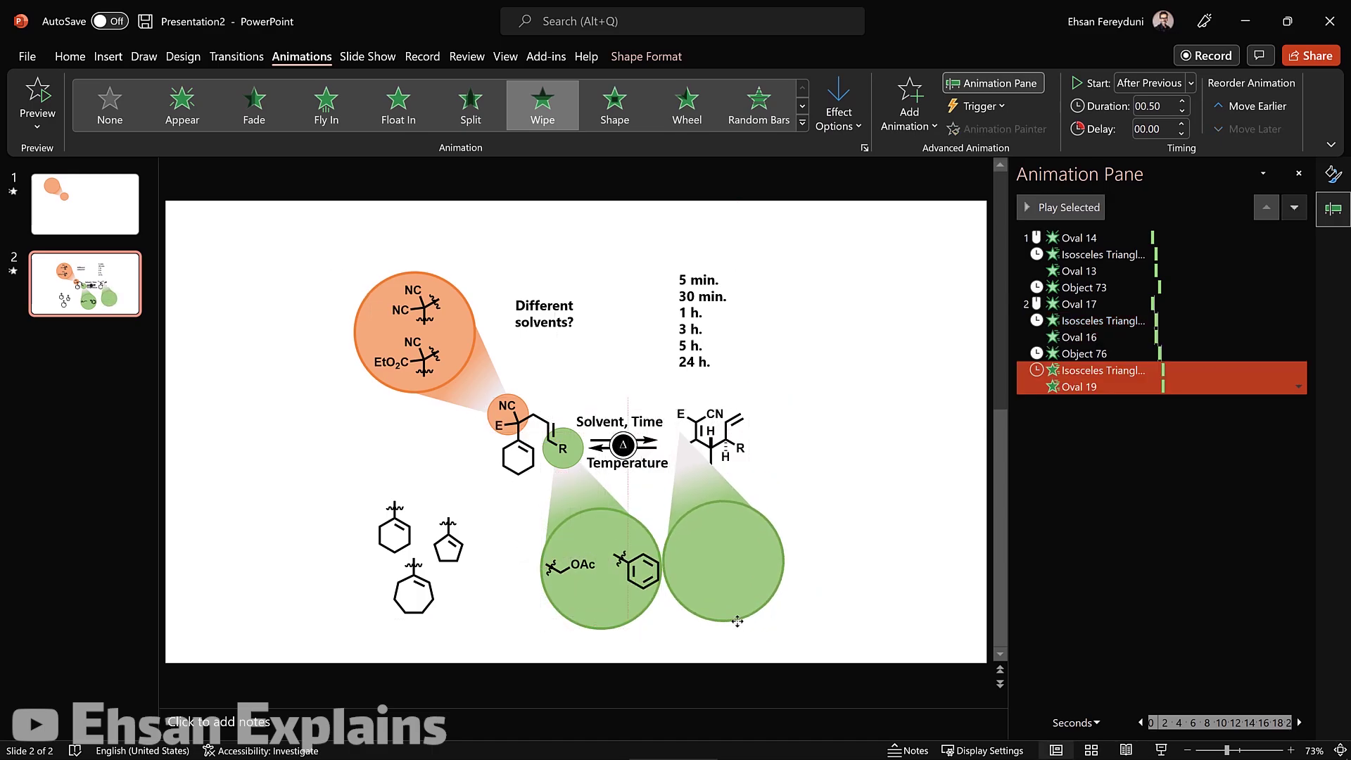
pyautogui.moveTo(712, 626)
pyautogui.mouseDown()
pyautogui.moveTo(702, 642)
pyautogui.moveTo(788, 657)
pyautogui.mouseUp()
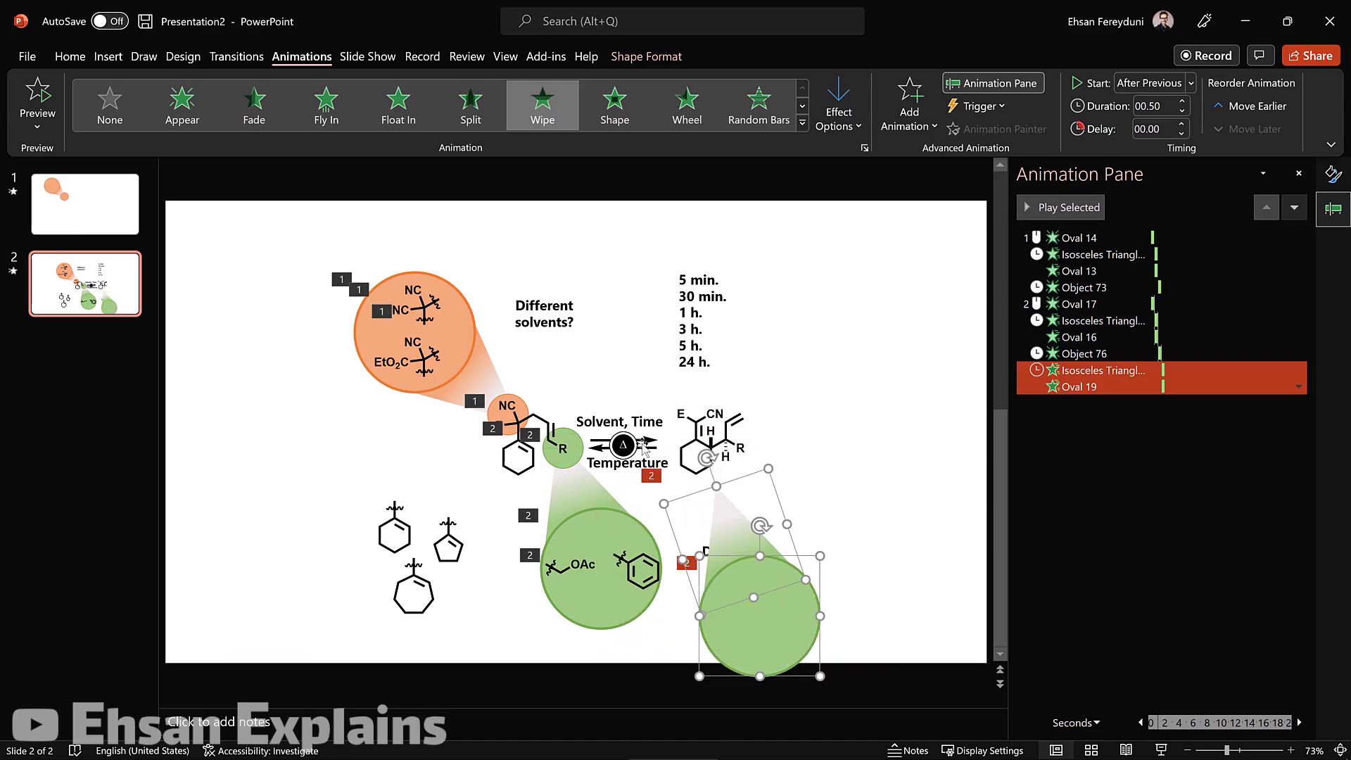
pyautogui.moveTo(744, 585); pyautogui.dragTo(825, 471)
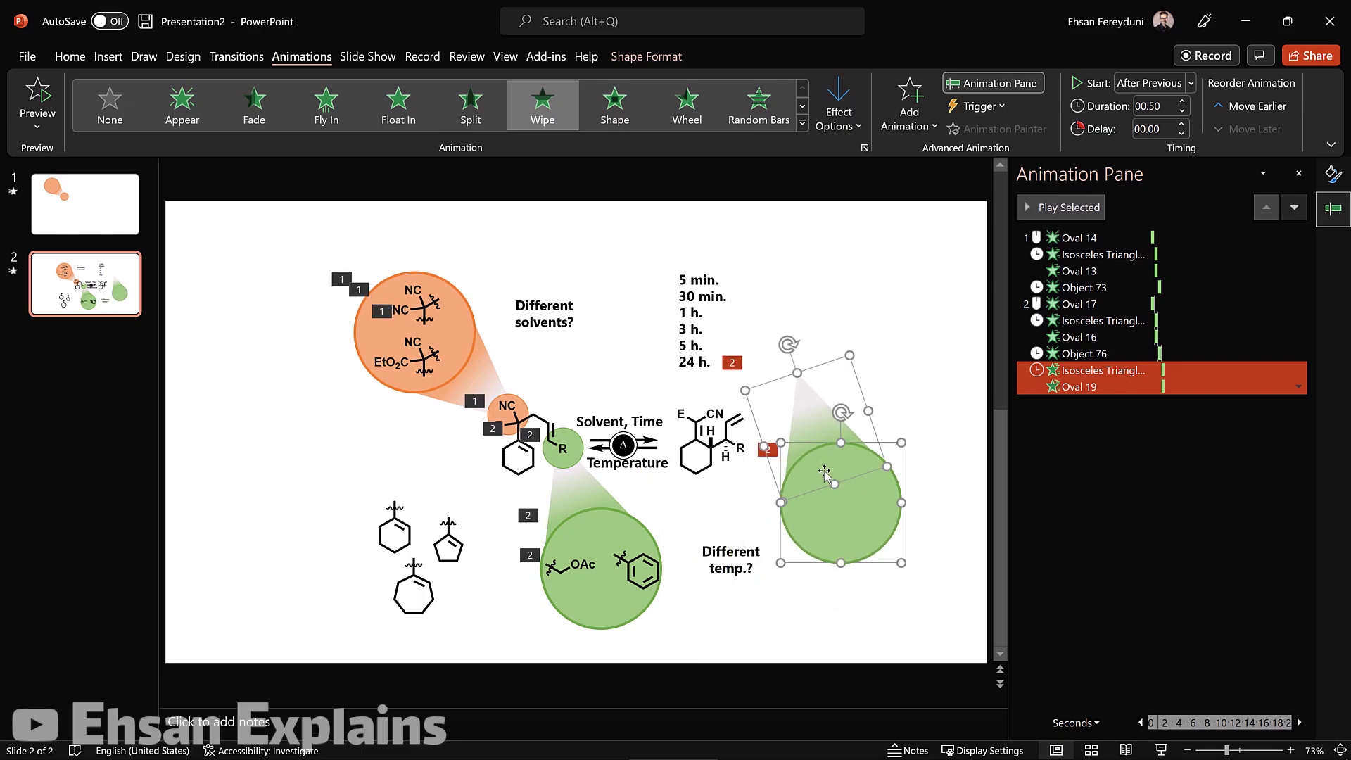
pyautogui.press('Delete')
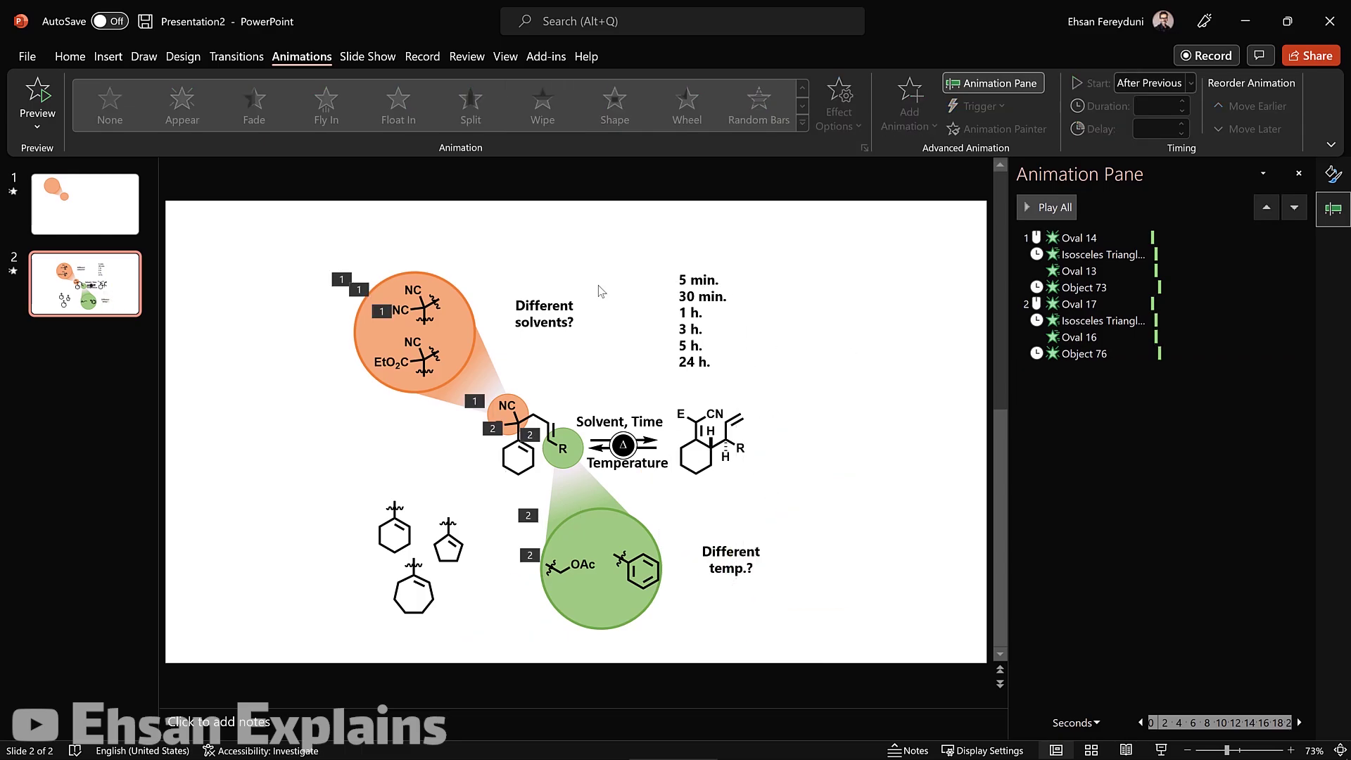